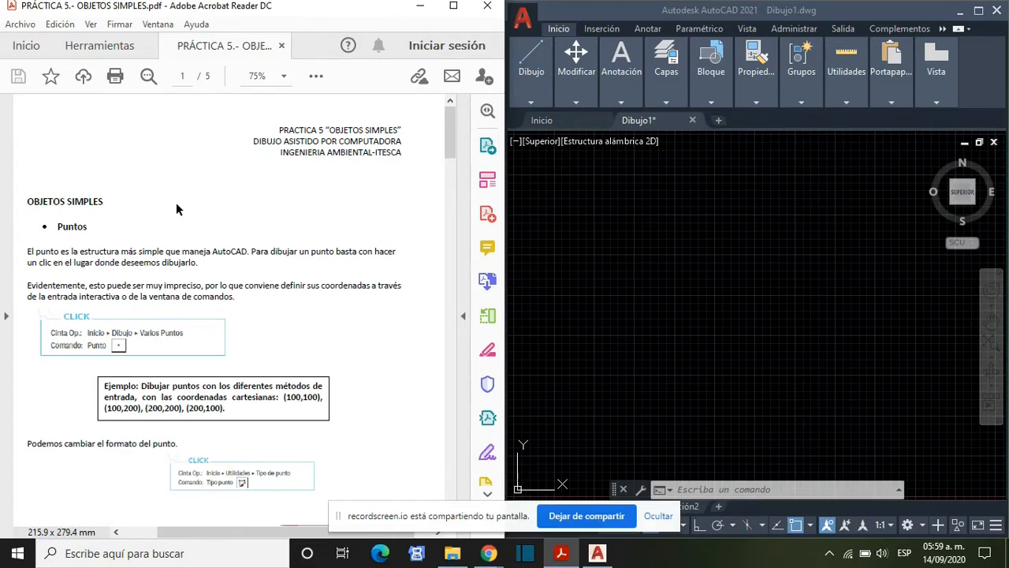
- Draw a point at coordinates 100,100 with the PUNTO command
scroll(135, 241, "down", 1)
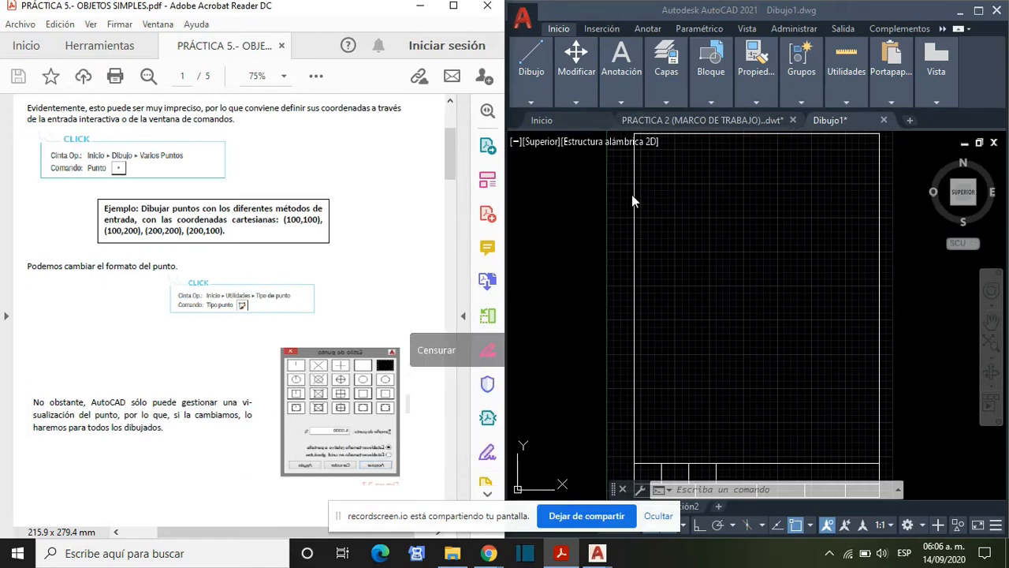
scroll(256, 341, "up", 1)
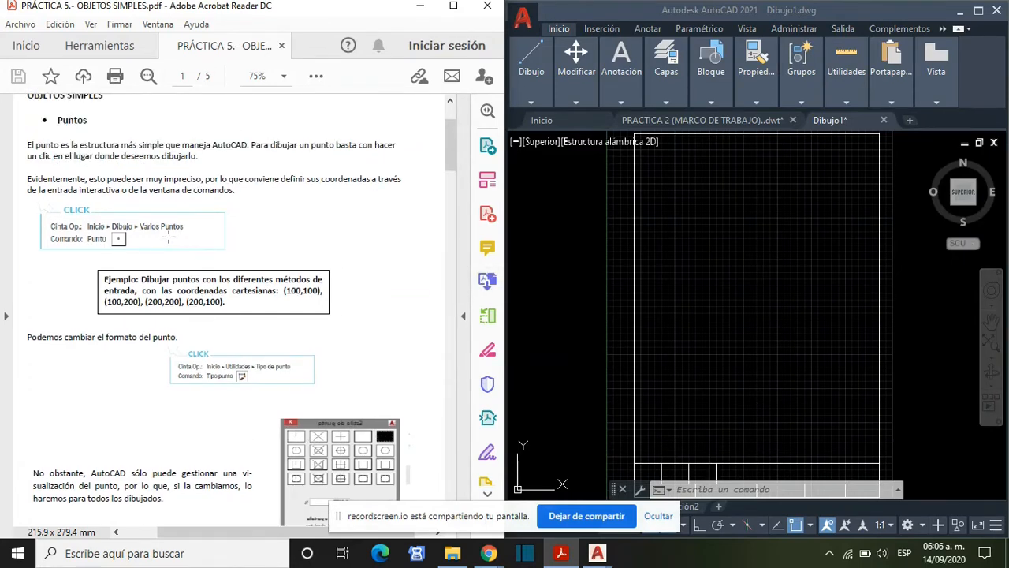
left_click(765, 487)
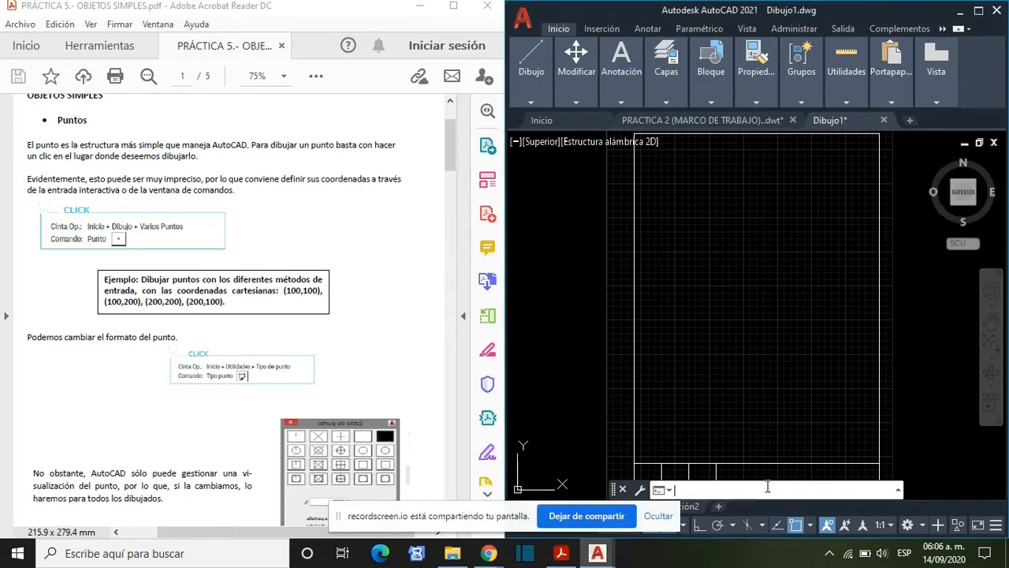
type("PUNTO")
key("Return")
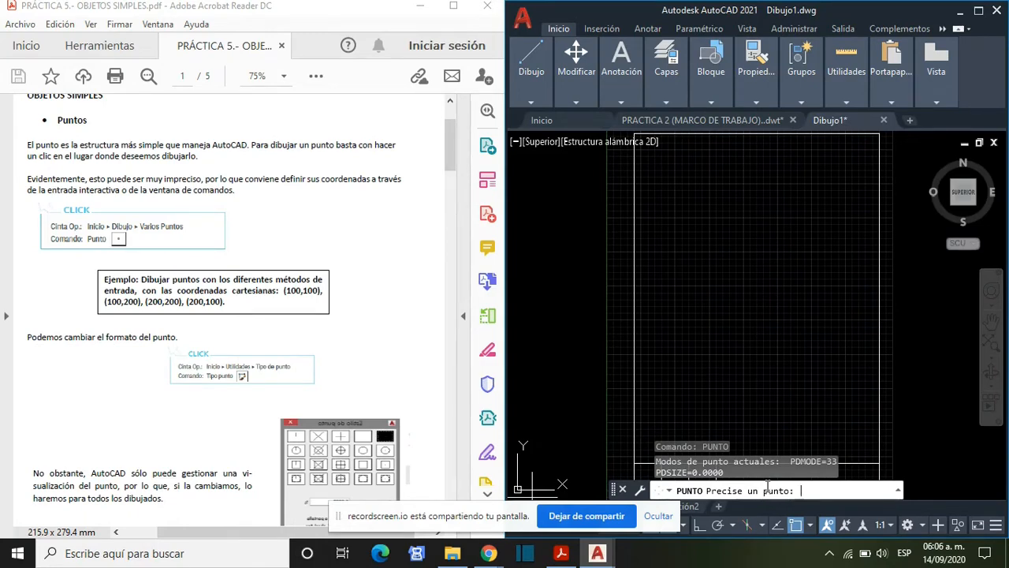
type("100,100")
key("Return")
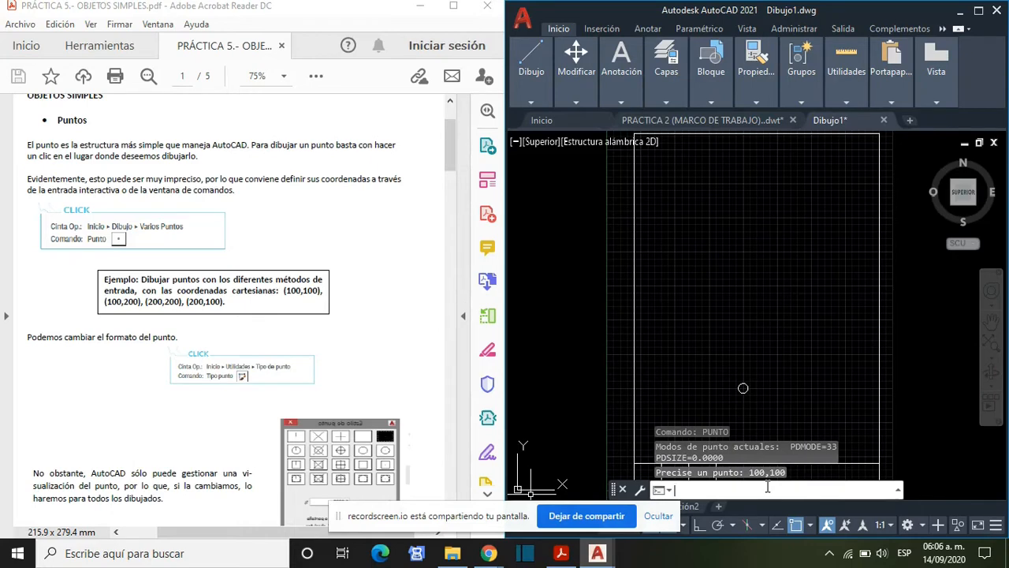
- Draw a second point at coordinates 100,200
type("punto")
key("Return")
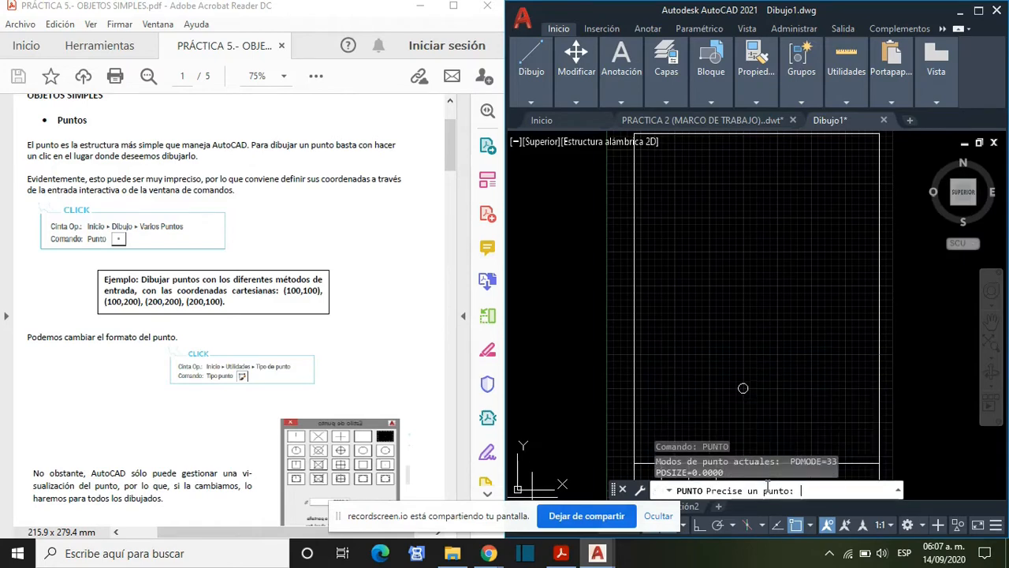
type("100,200")
key("Return")
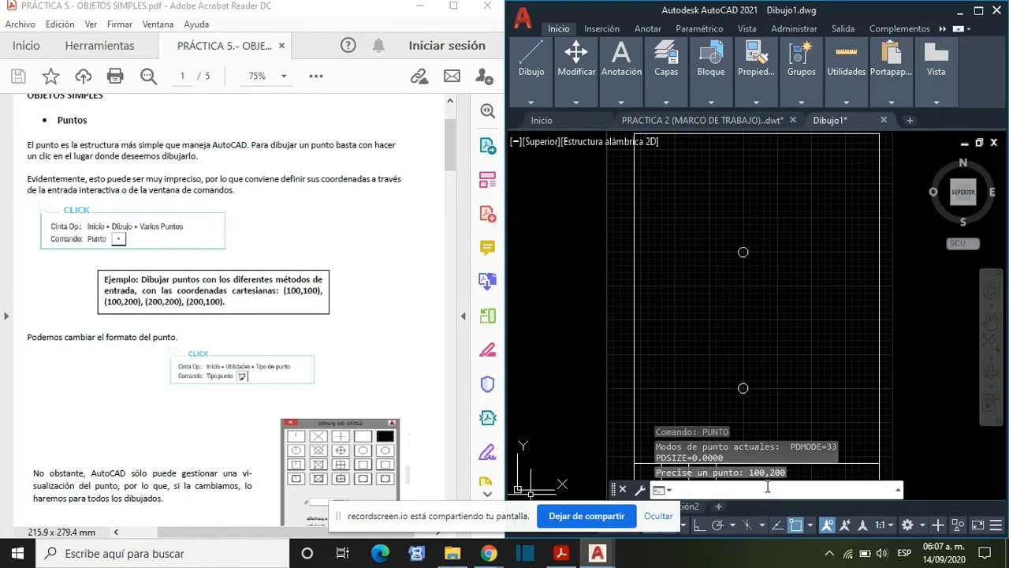
- Draw a third point at coordinates 200,200
type("PUNTO")
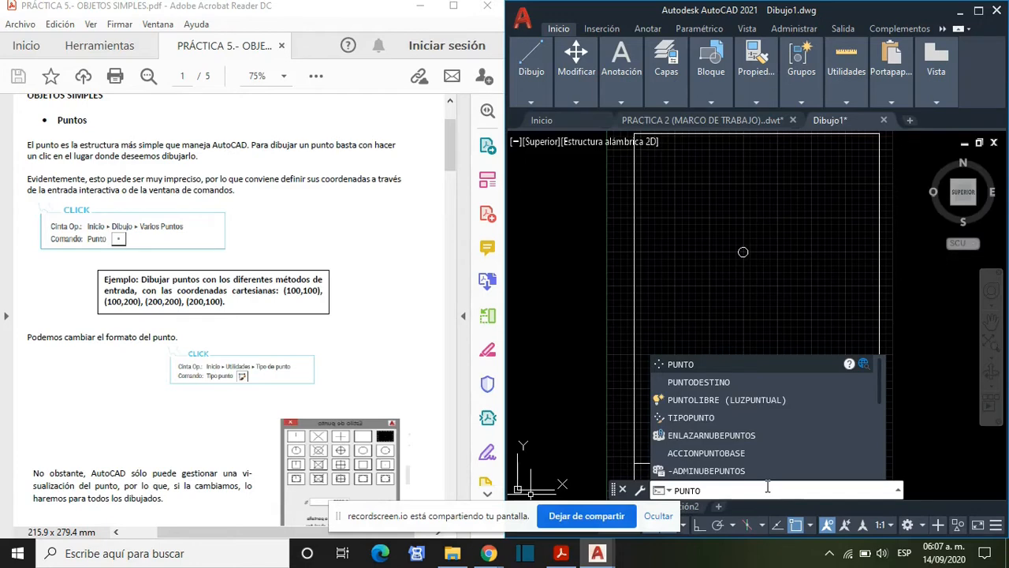
key("Return")
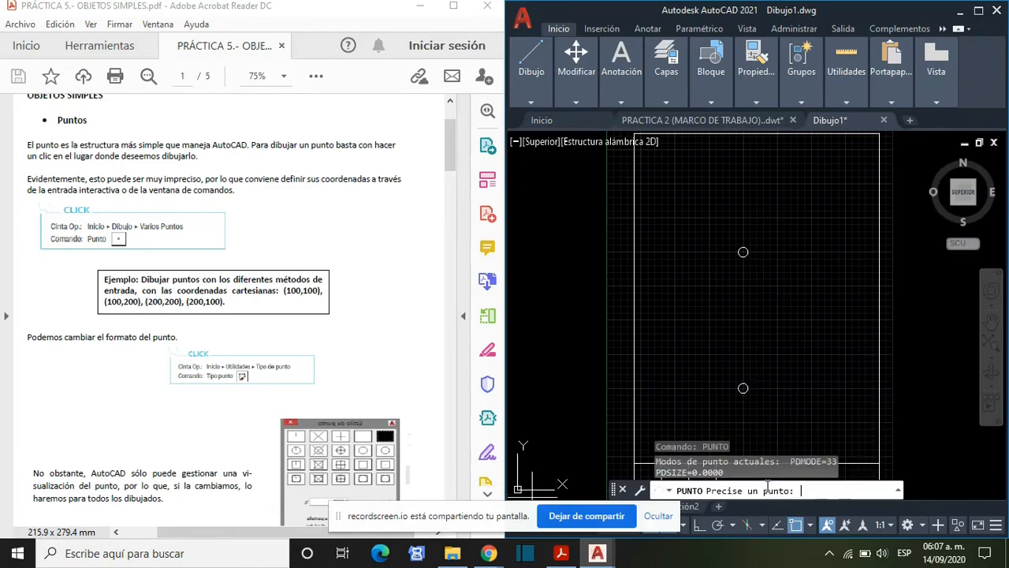
type("200,200")
key("Return")
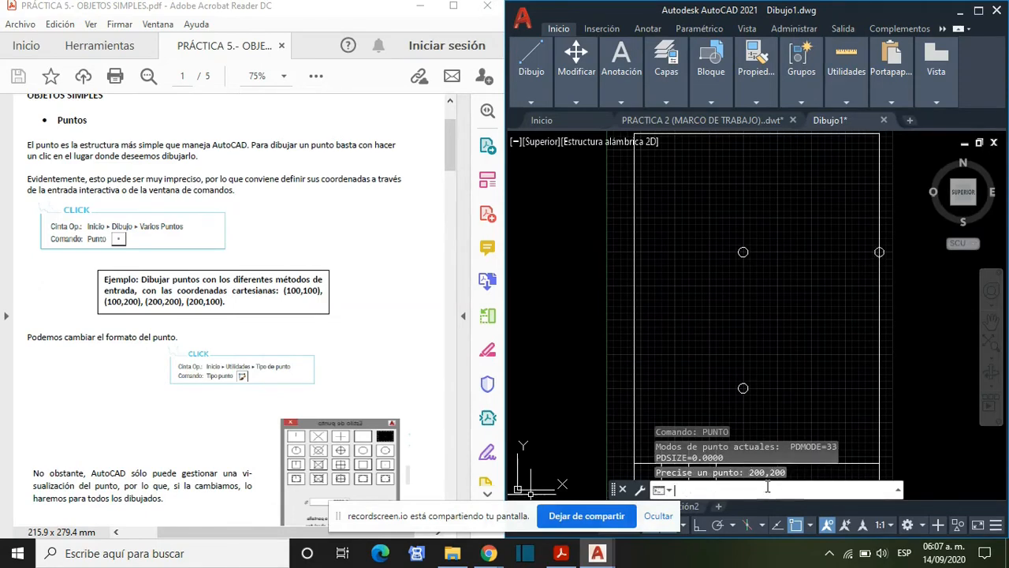
- Draw a fourth point at coordinates 200,100
type("PUNTO")
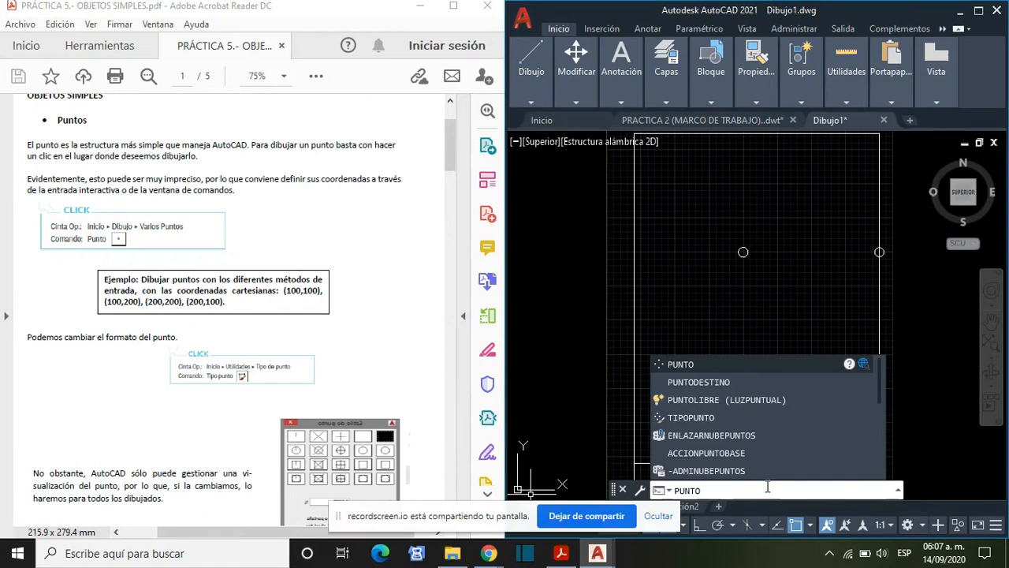
key("Return")
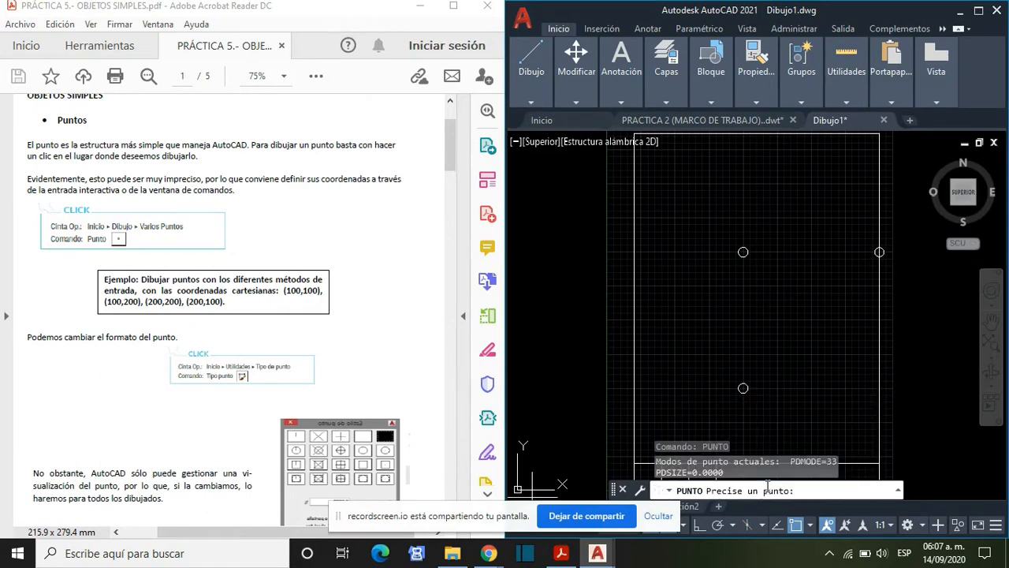
type("200,100")
key("Return")
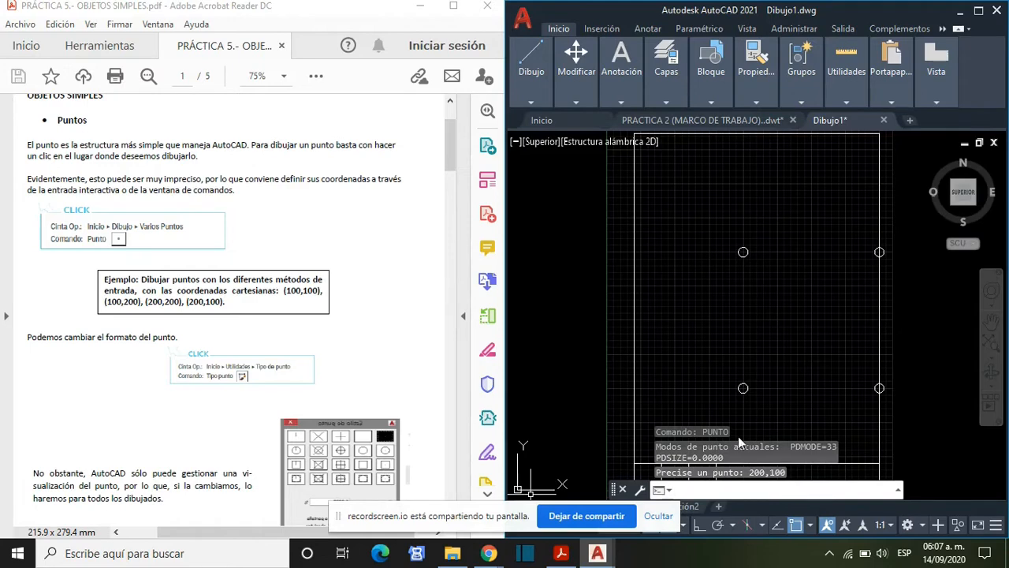
- Change the point style with TIPOPUNTO to the square with a dot at its centre
middle_click_drag(748, 315, 683, 314)
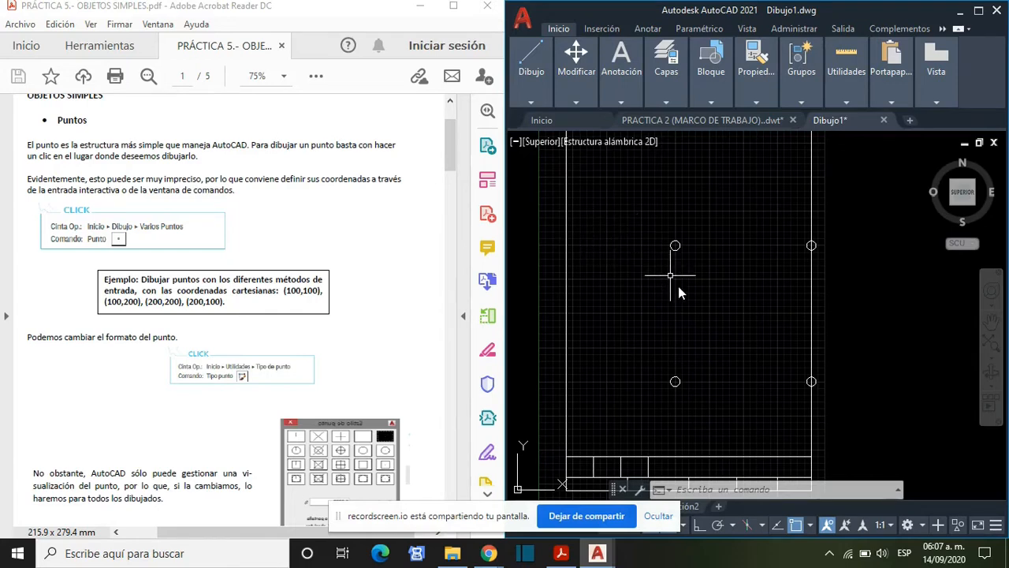
scroll(716, 334, "down", 2)
scroll(717, 334, "up", 2)
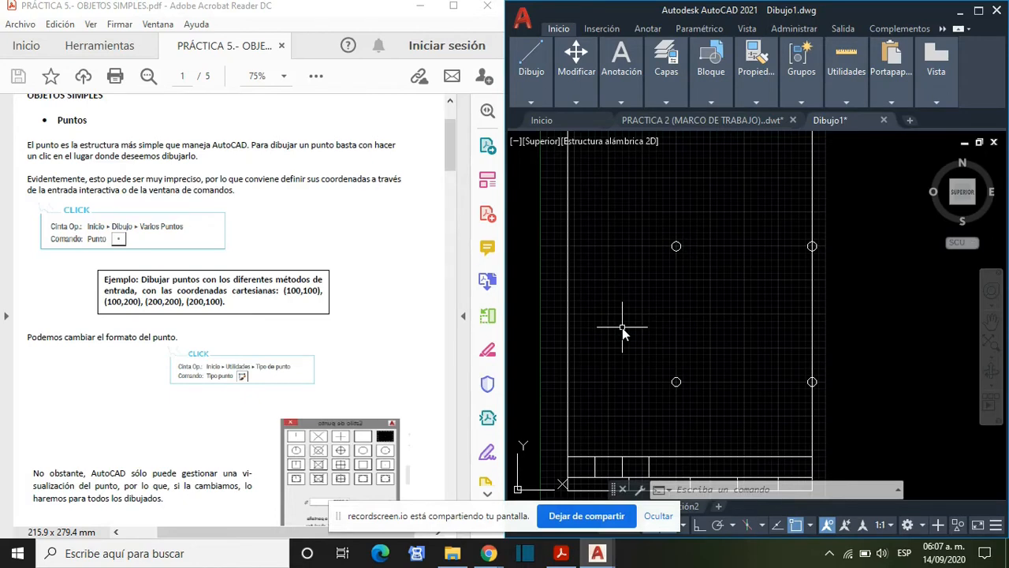
scroll(27, 340, "down", 2)
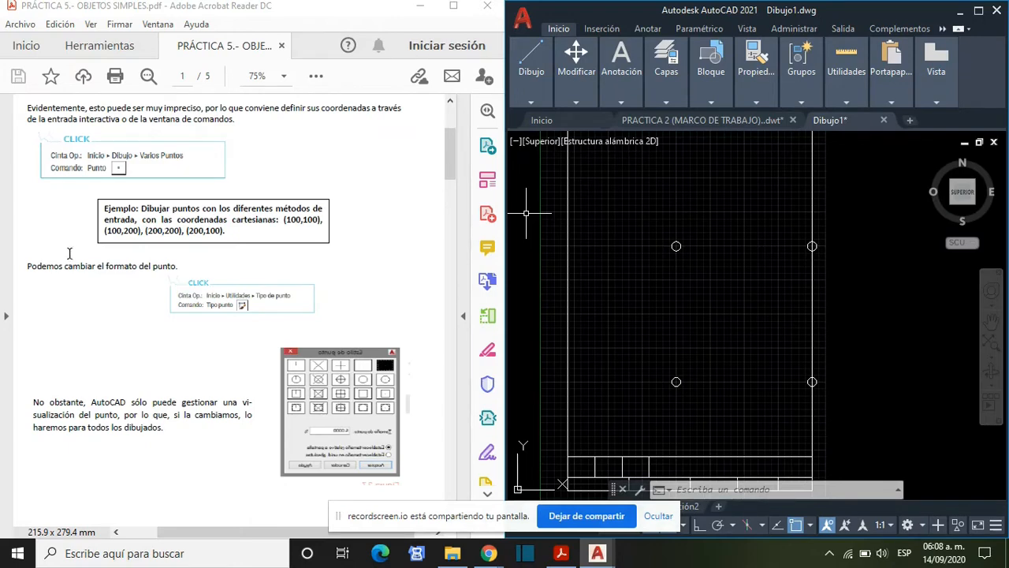
left_click(717, 488)
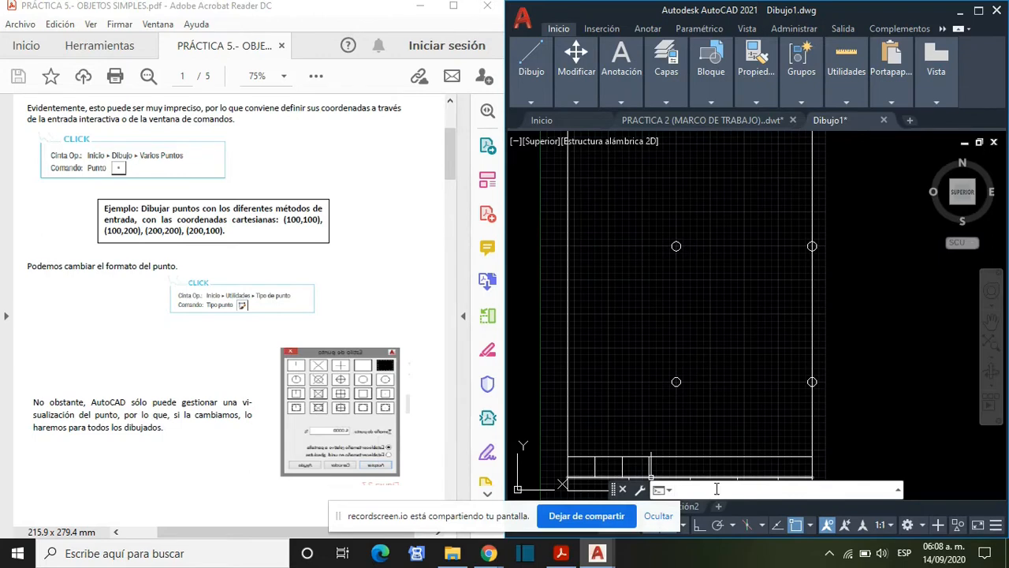
type("TIPOPUNTO")
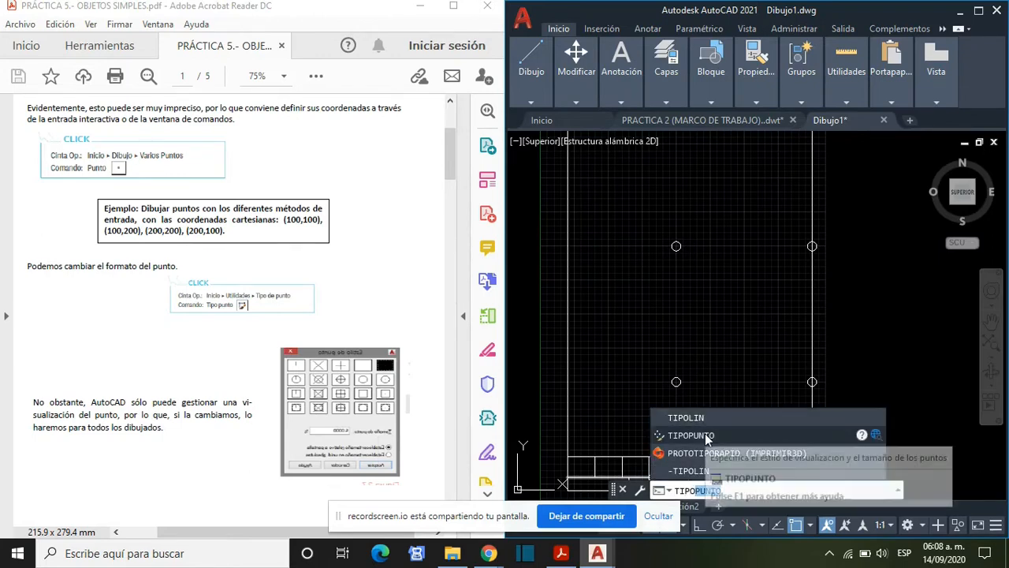
left_click(705, 433)
mouse_move(765, 146)
left_mouse_down()
mouse_move(526, 126)
mouse_move(590, 115)
left_mouse_up()
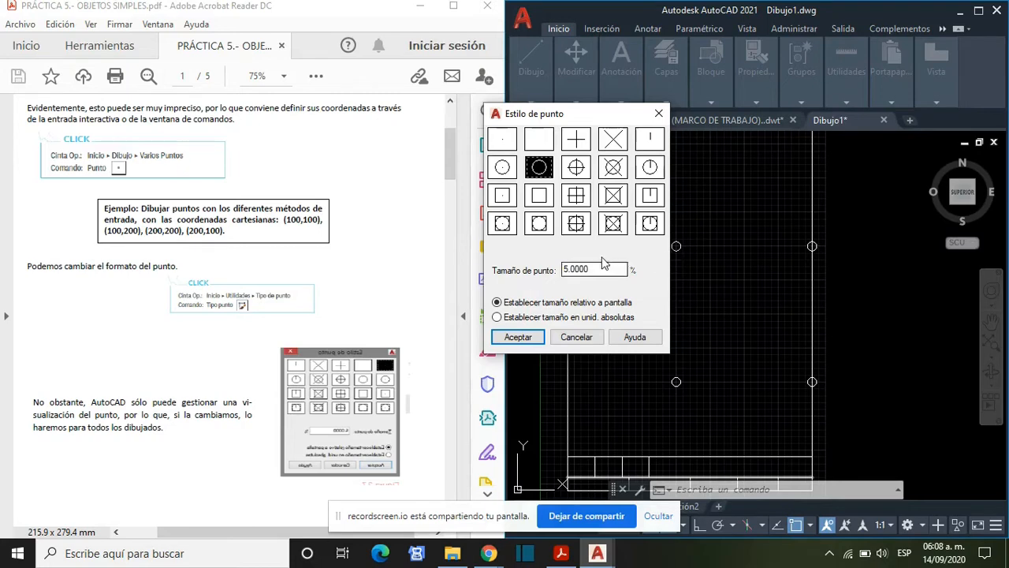
left_click(502, 203)
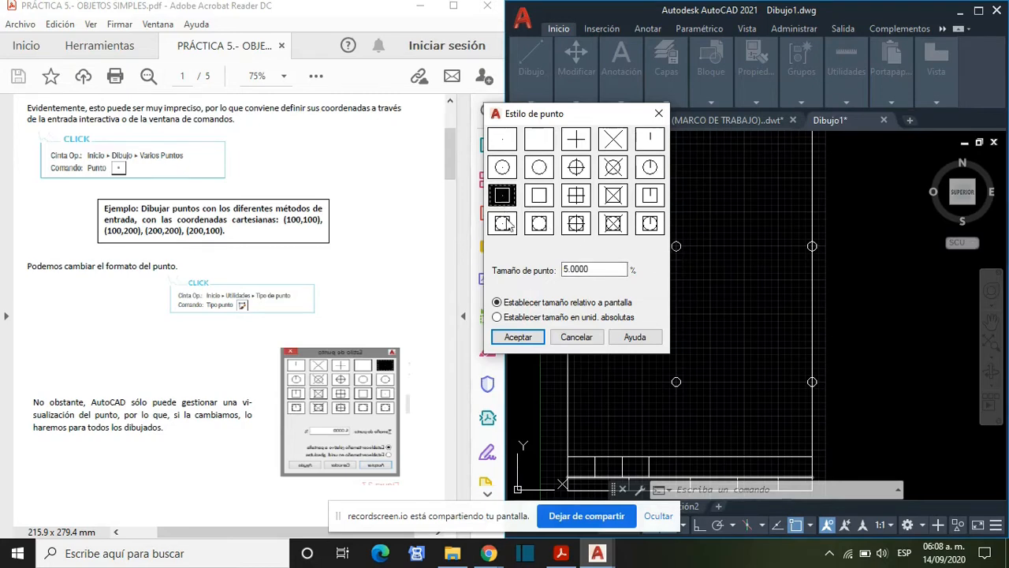
left_click(523, 338)
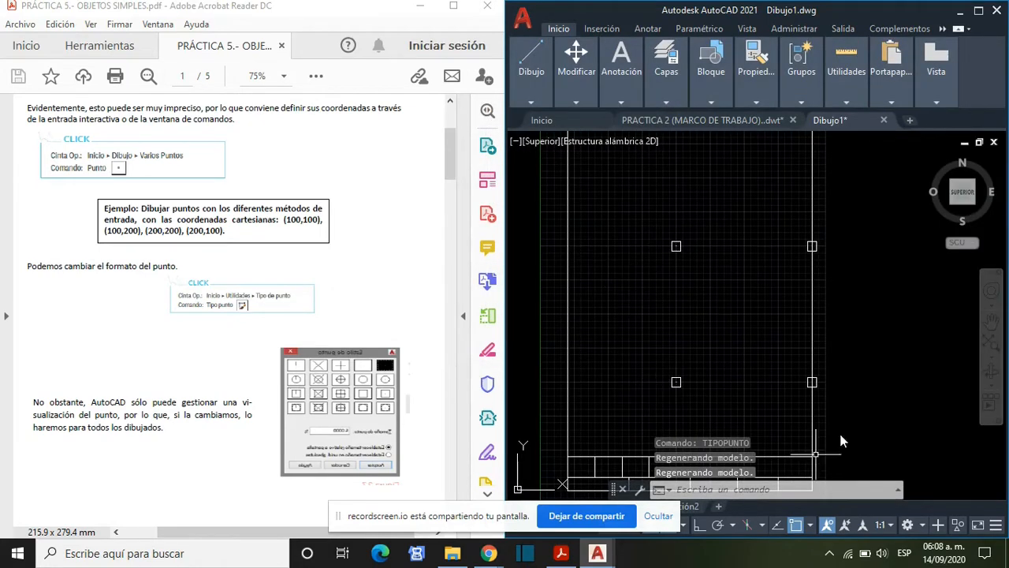
left_click(677, 246)
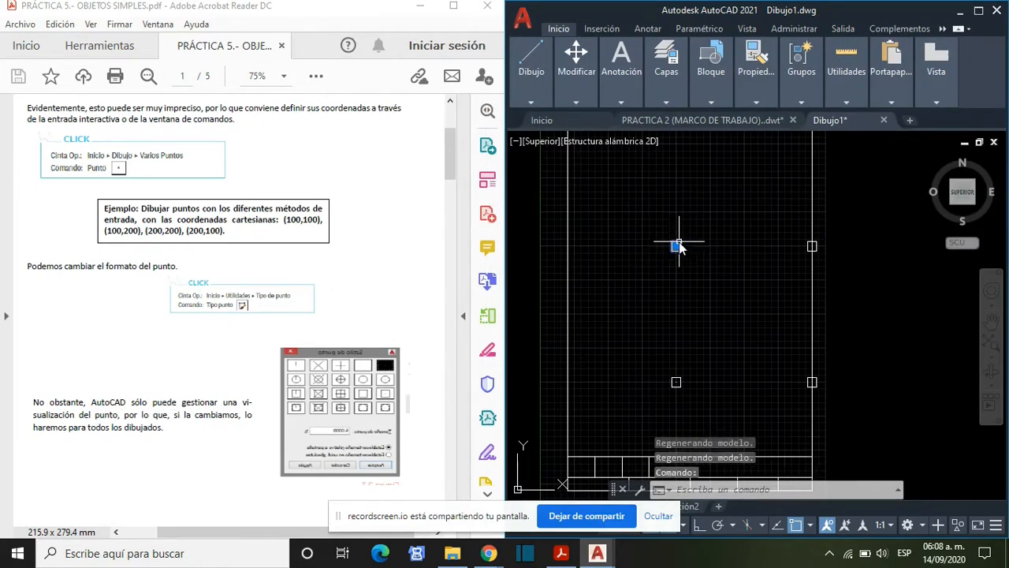
key("Escape")
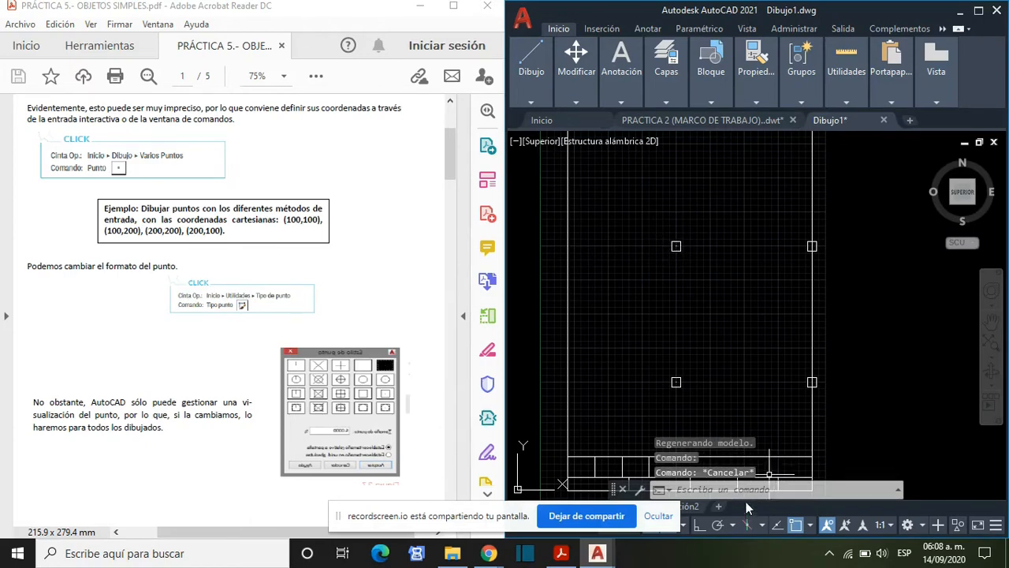
- Set the point size to 10 % in the point style settings
left_click(746, 489)
type("TIPOPUNTO")
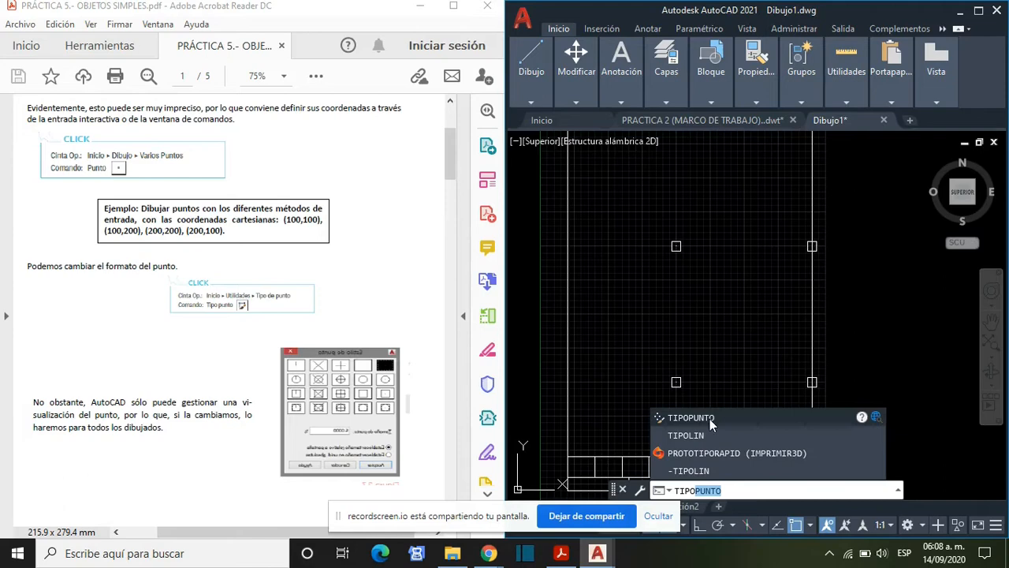
left_click(709, 418)
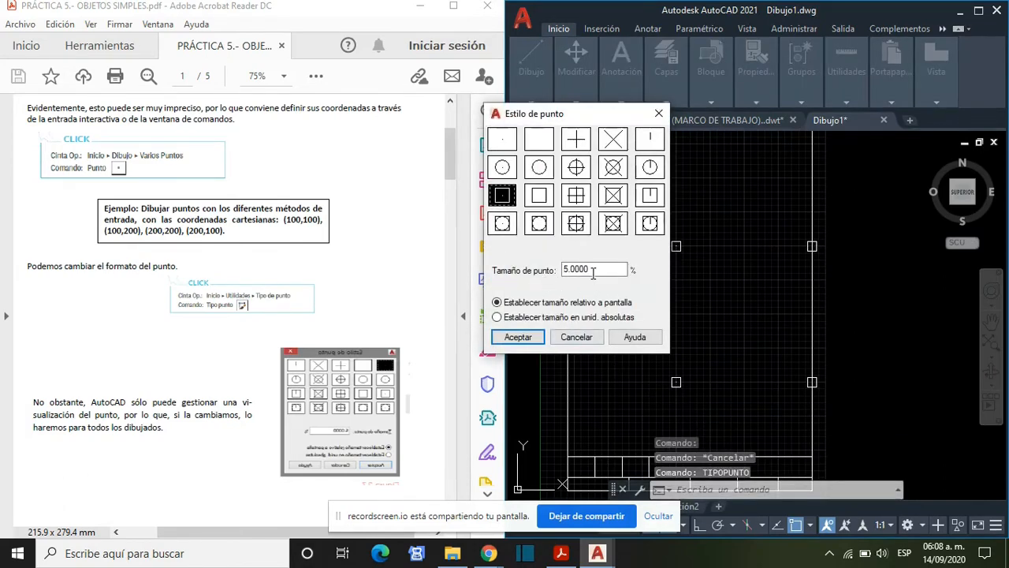
left_click_drag(564, 269, 570, 269)
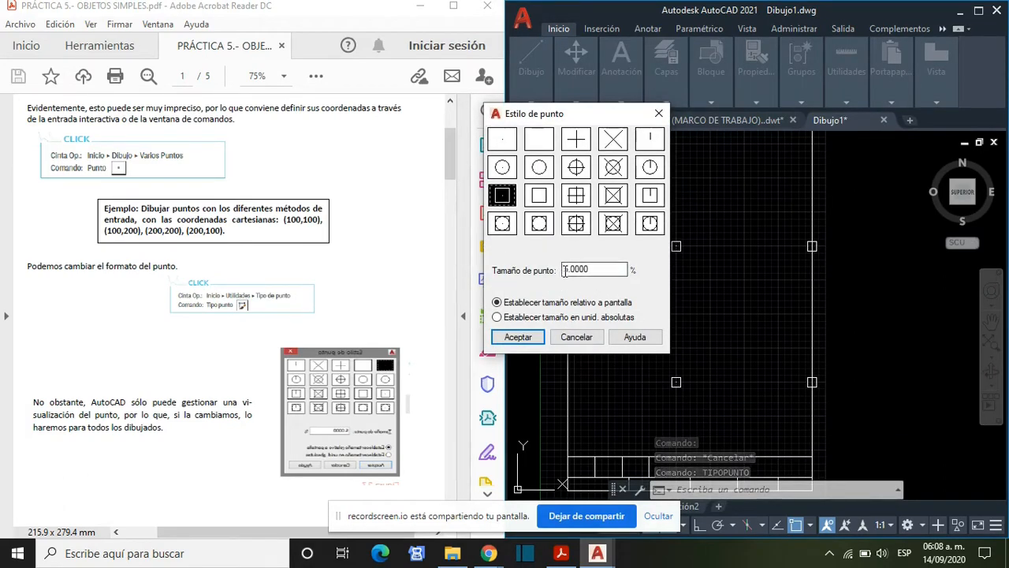
type("10")
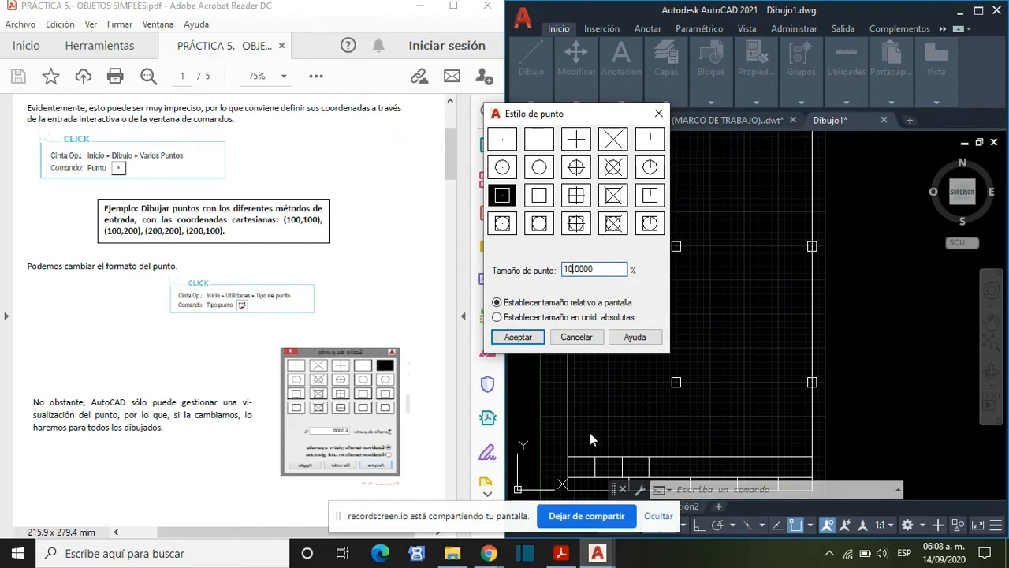
left_click(530, 337)
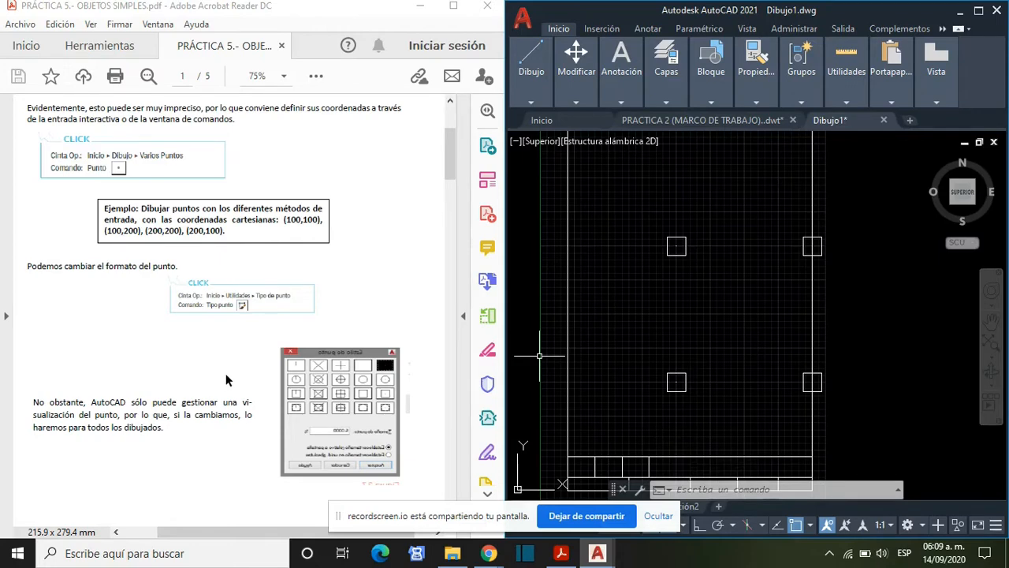
- Read the PDF section on arcs and circles, including the arc options and the example drawing
scroll(231, 388, "down", 5)
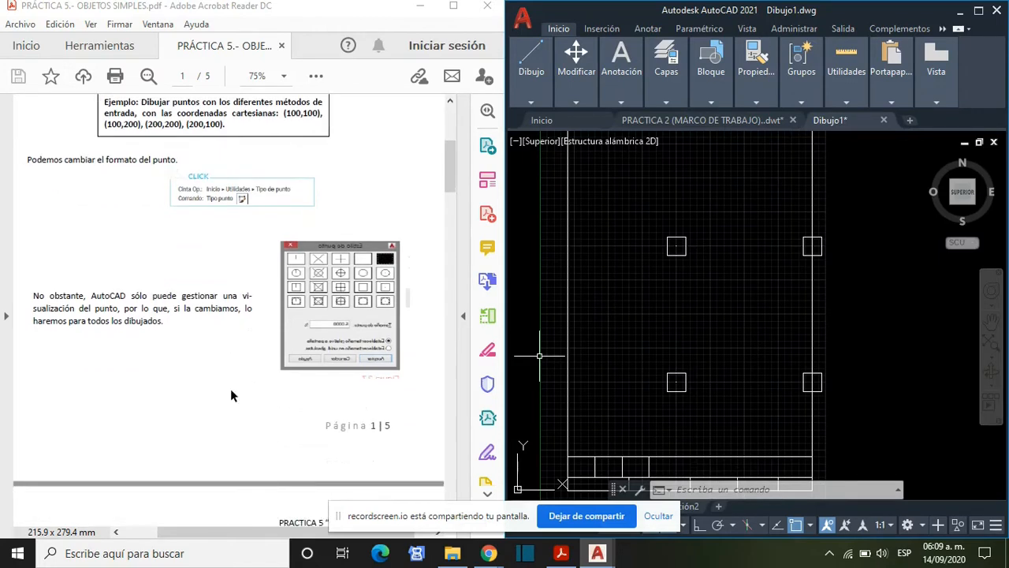
scroll(230, 390, "down", 5)
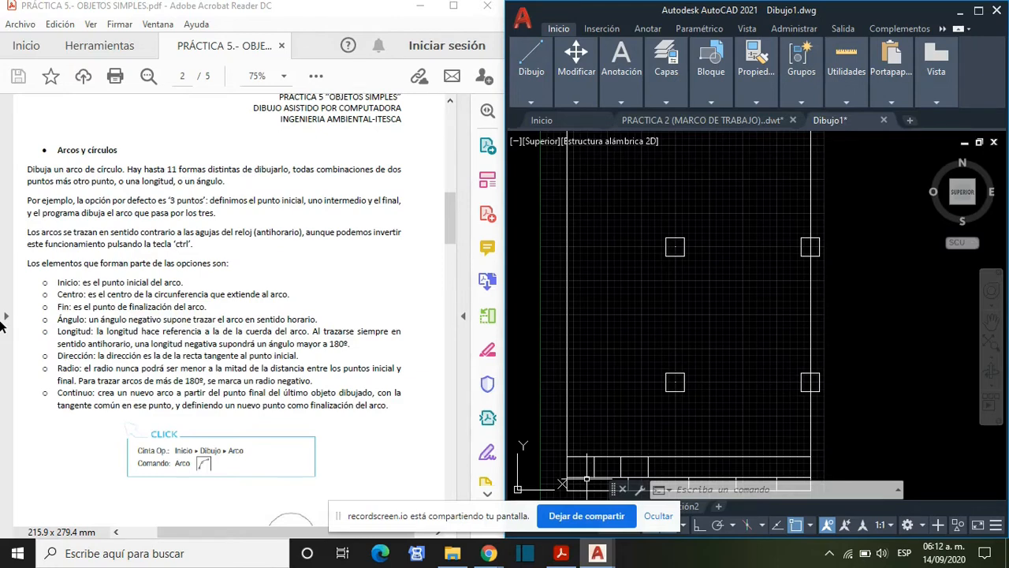
scroll(111, 315, "down", 2)
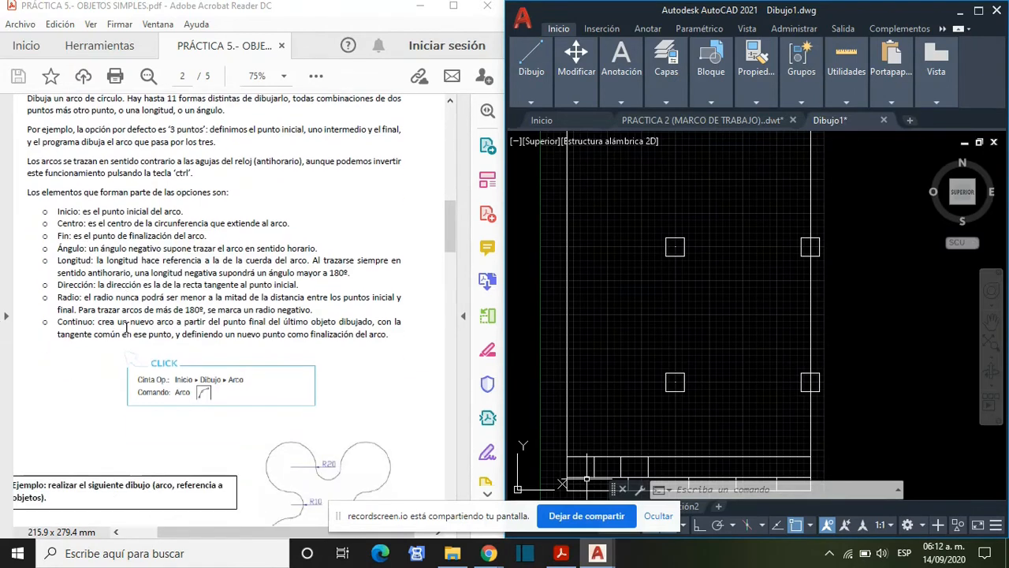
scroll(126, 332, "down", 1)
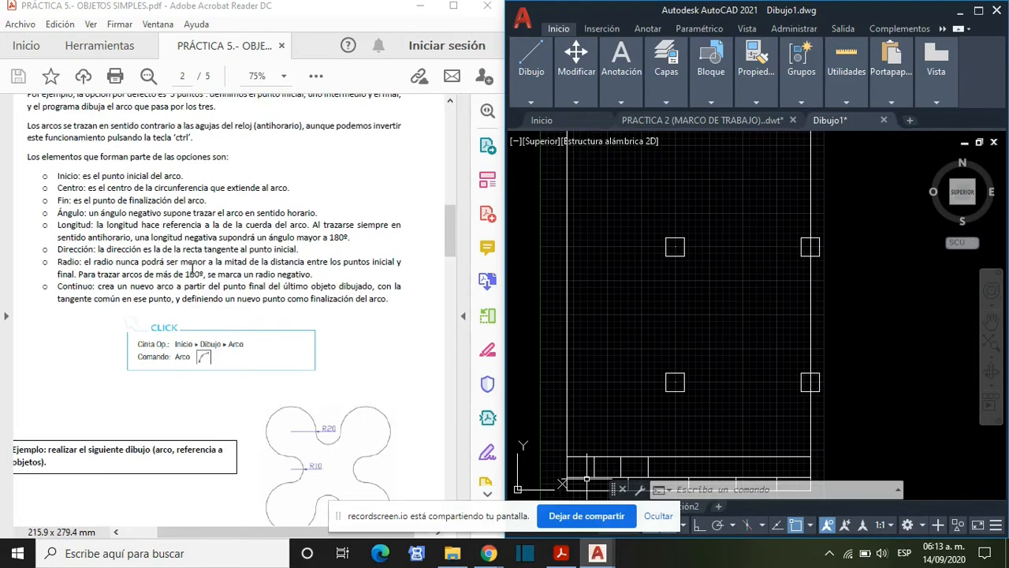
scroll(147, 313, "down", 1)
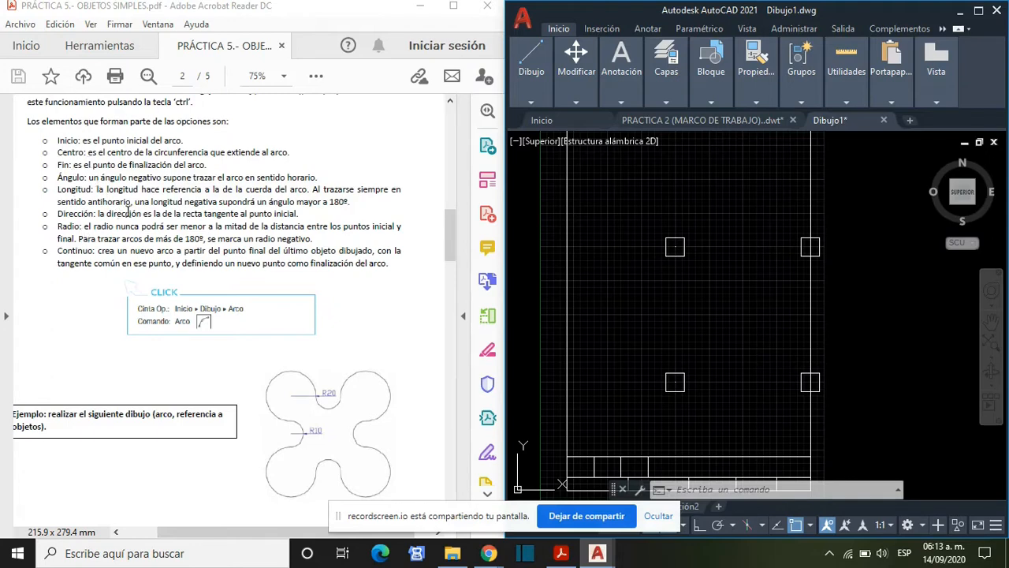
scroll(153, 351, "down", 1)
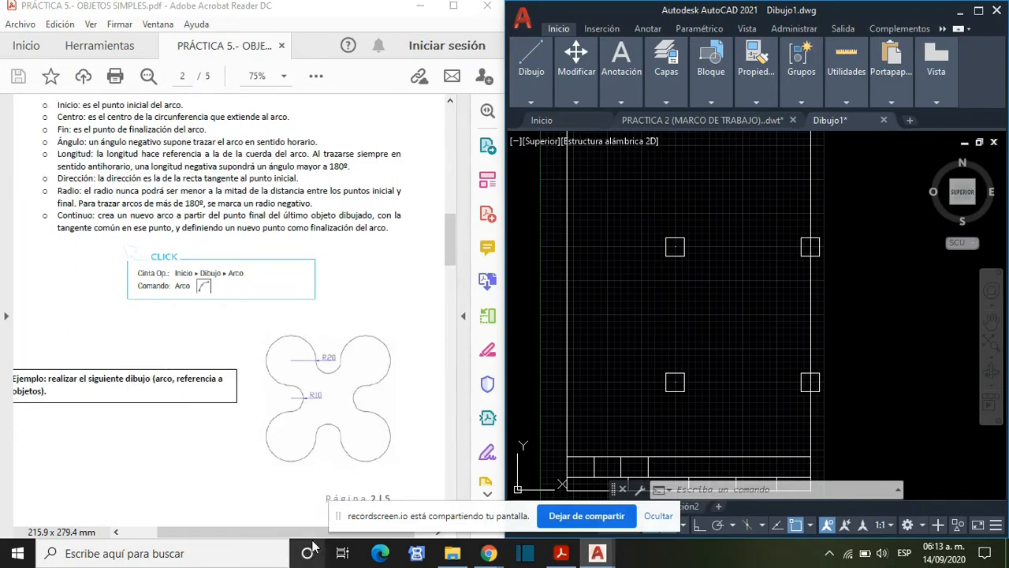
mouse_move(277, 536)
left_mouse_down()
mouse_move(232, 536)
mouse_move(268, 537)
left_mouse_up()
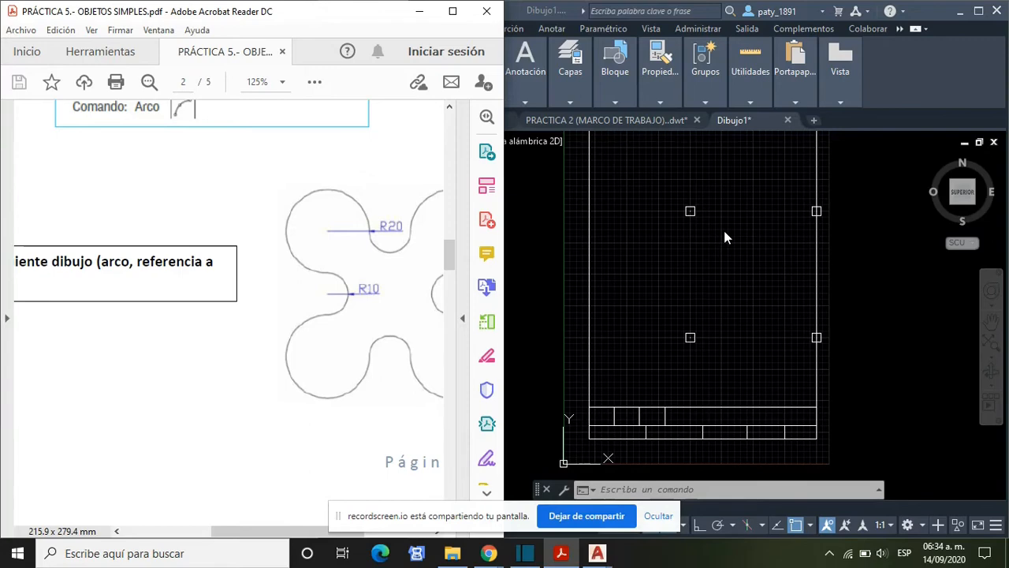
- Delete the points from Dibujo1 and bring the PDF's R20/R10 example drawing into view in Acrobat Reader beside it
left_click(694, 211)
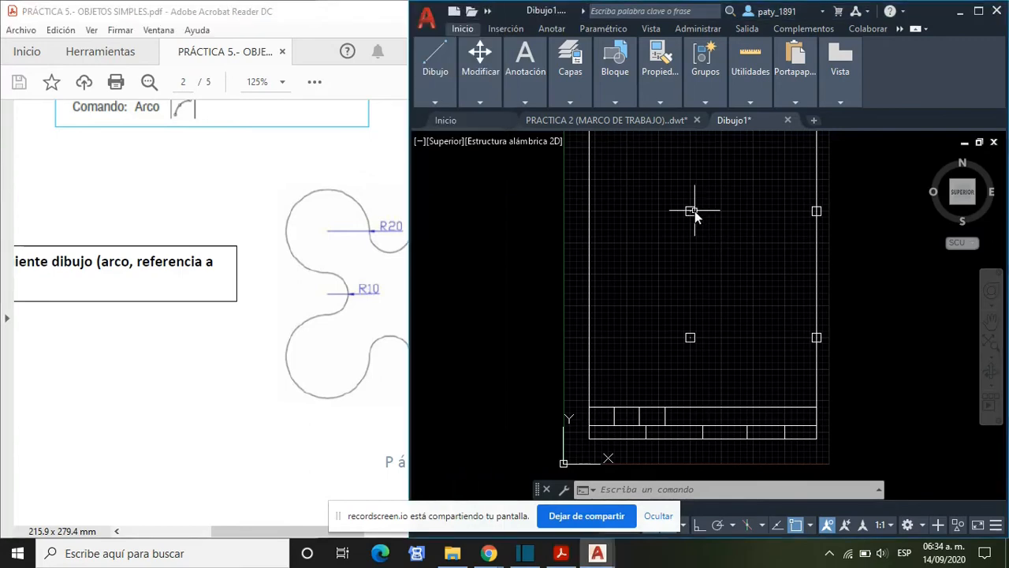
key("Delete")
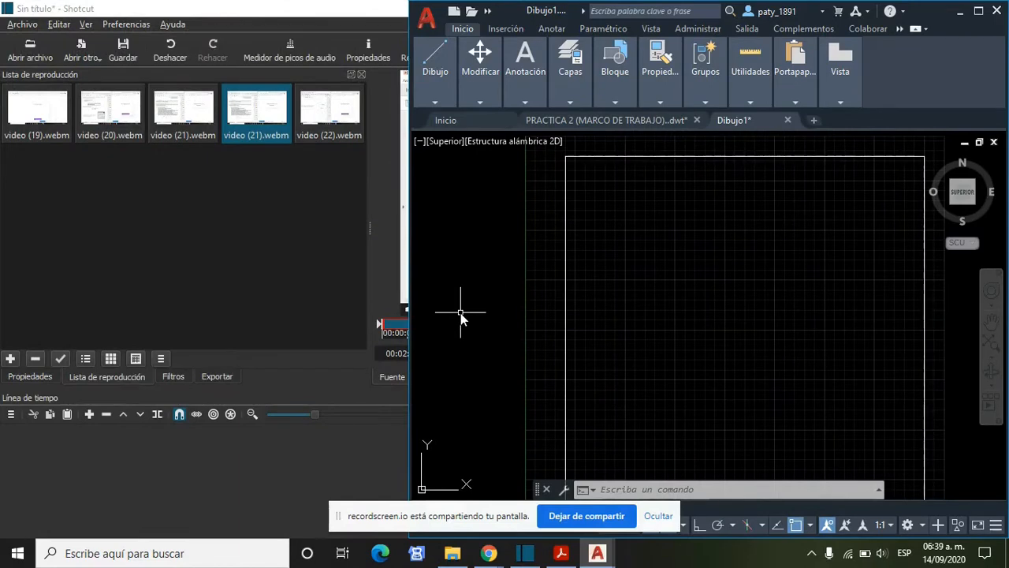
left_click(598, 553)
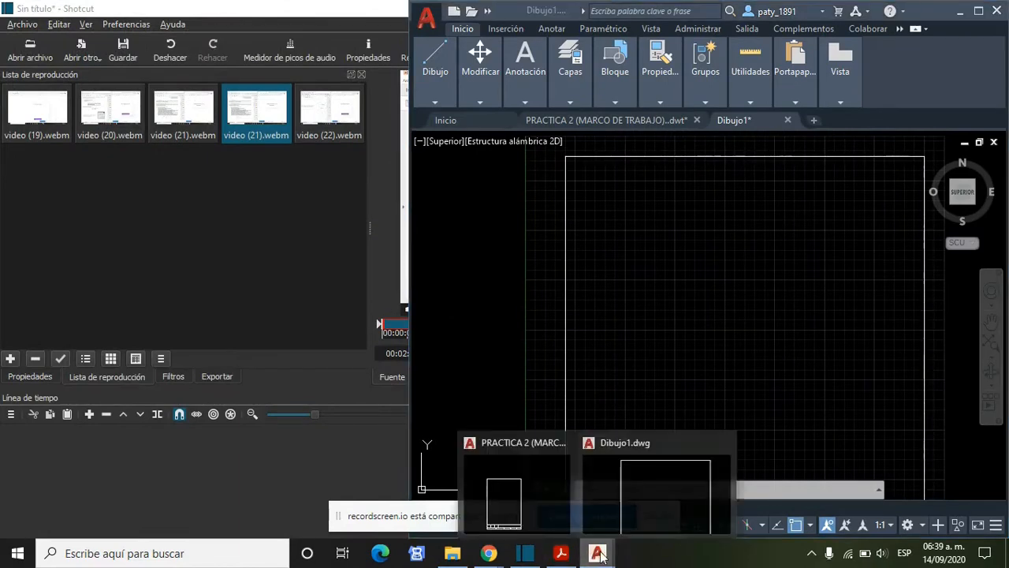
left_click(561, 553)
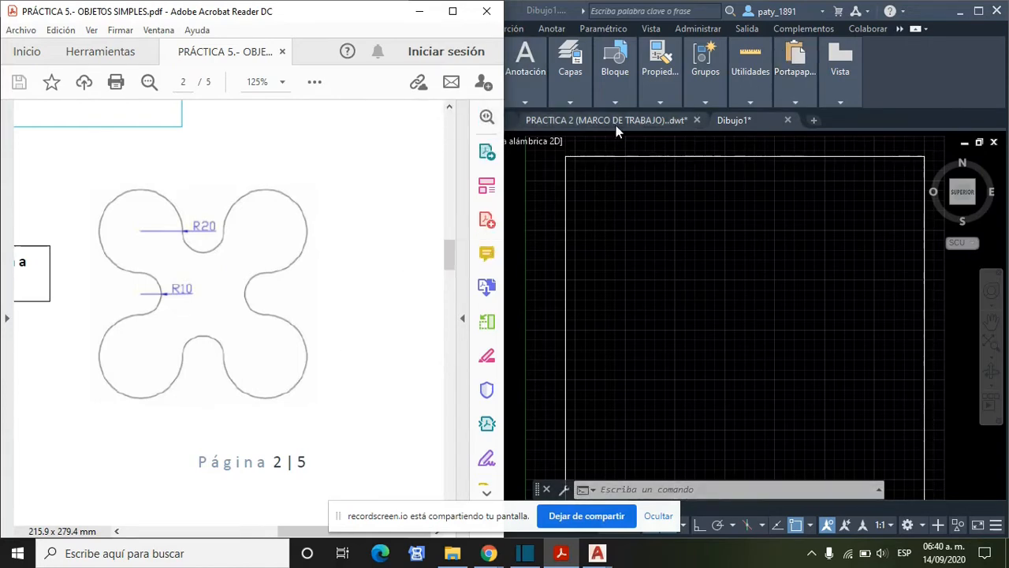
left_click(568, 13)
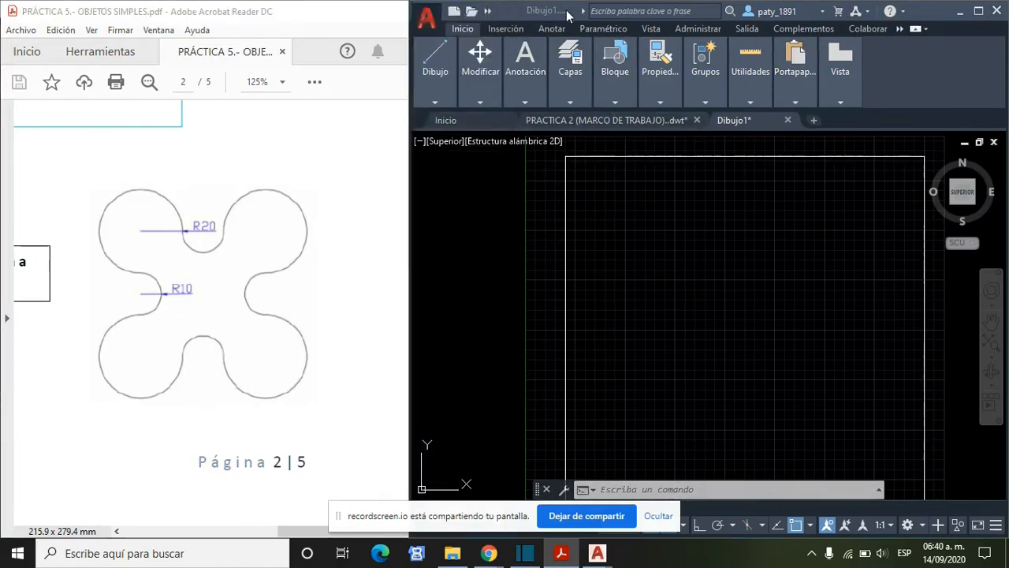
- Draw an Inicio, Fin, Radio arc starting at 75,225, with its endpoint 21.2132 away at 45° and a radius of 20
left_click(432, 101)
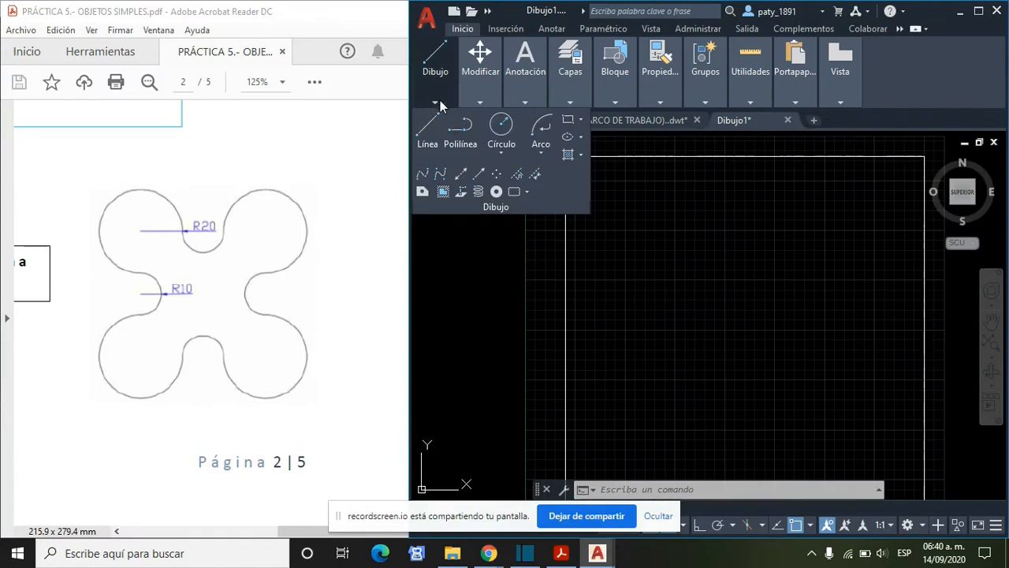
mouse_move(525, 75)
left_click(544, 153)
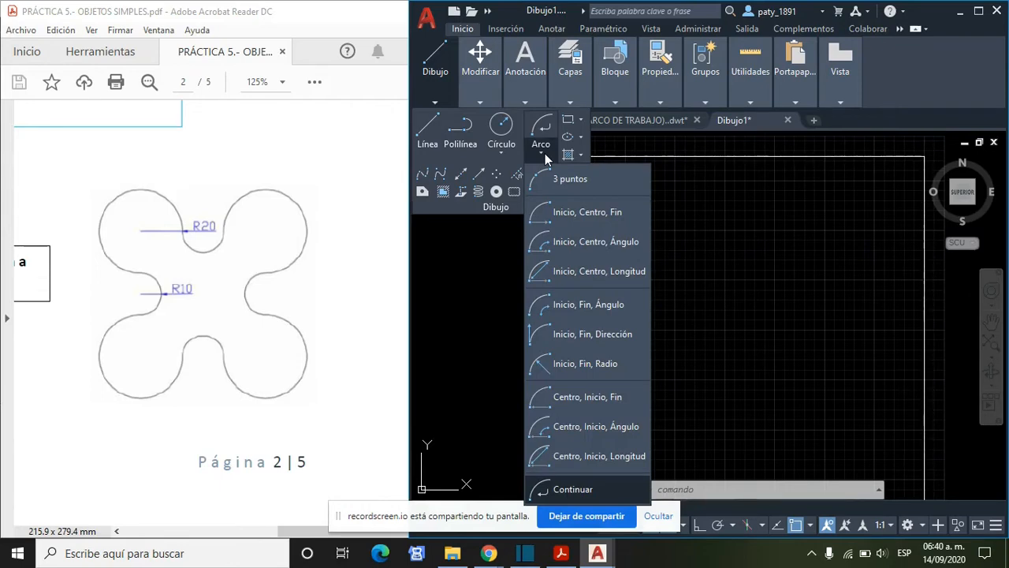
left_click(588, 363)
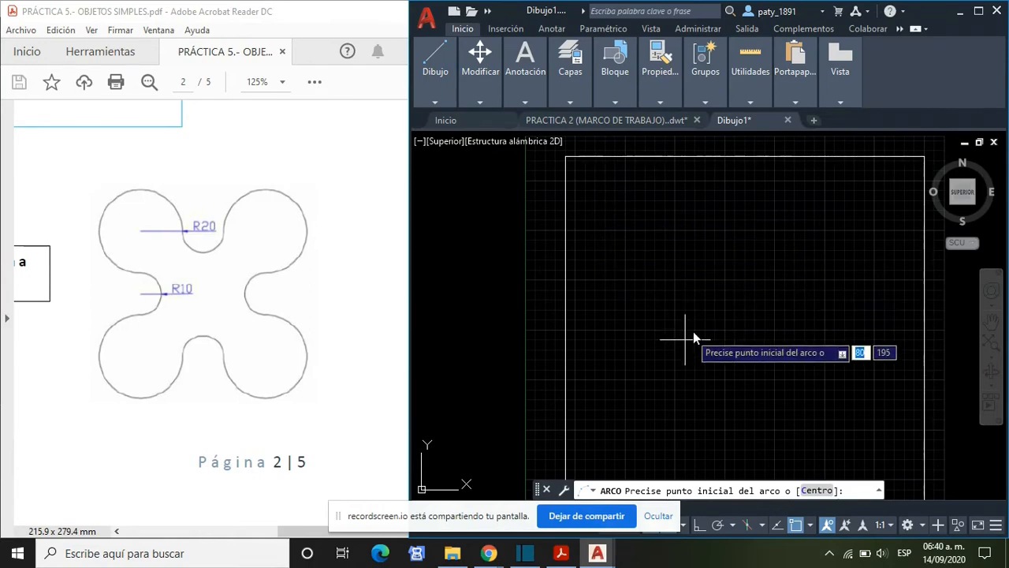
scroll(693, 330, "up", 2)
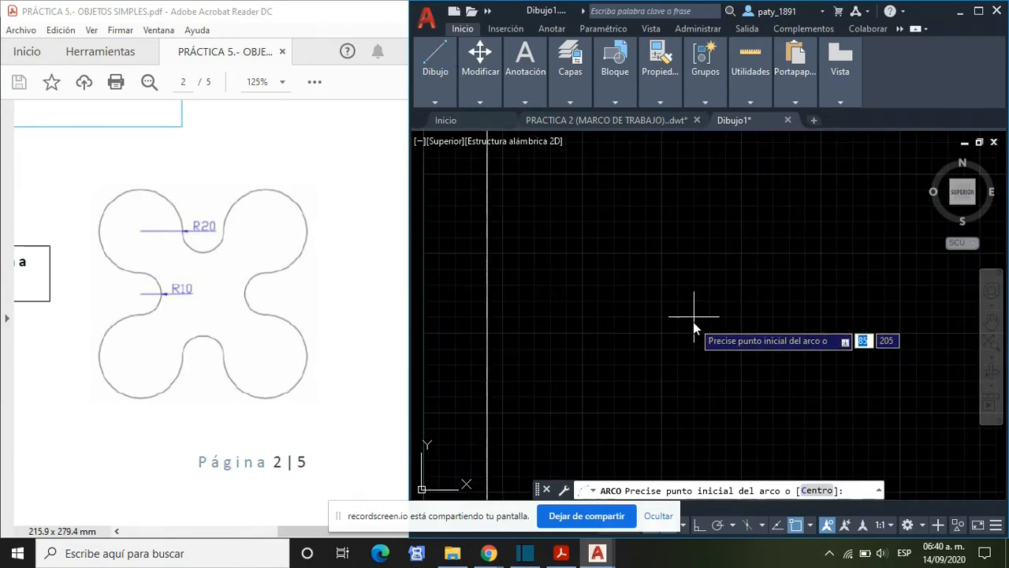
scroll(681, 327, "down", 2)
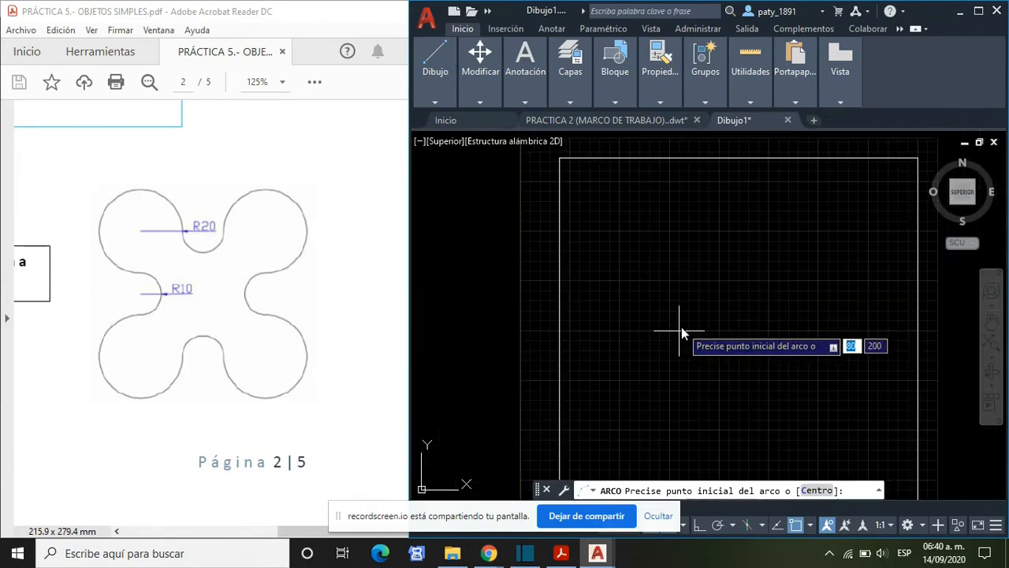
left_click(670, 286)
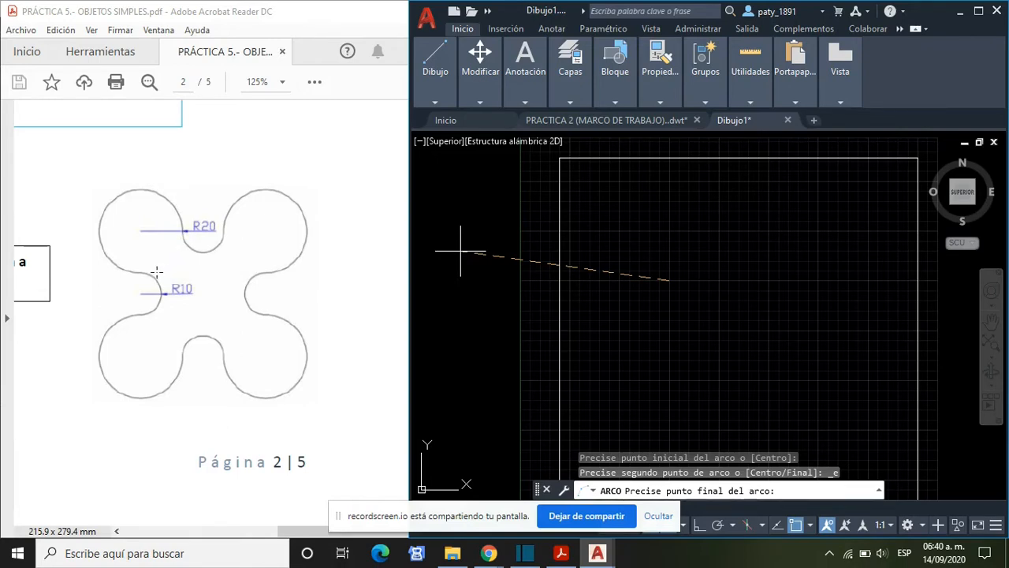
left_click(700, 253)
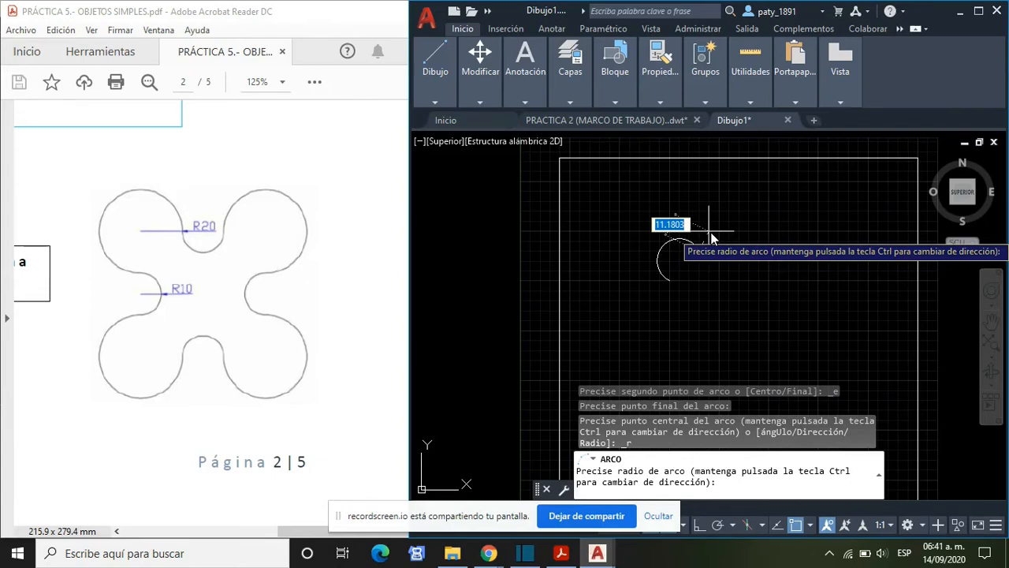
type("20")
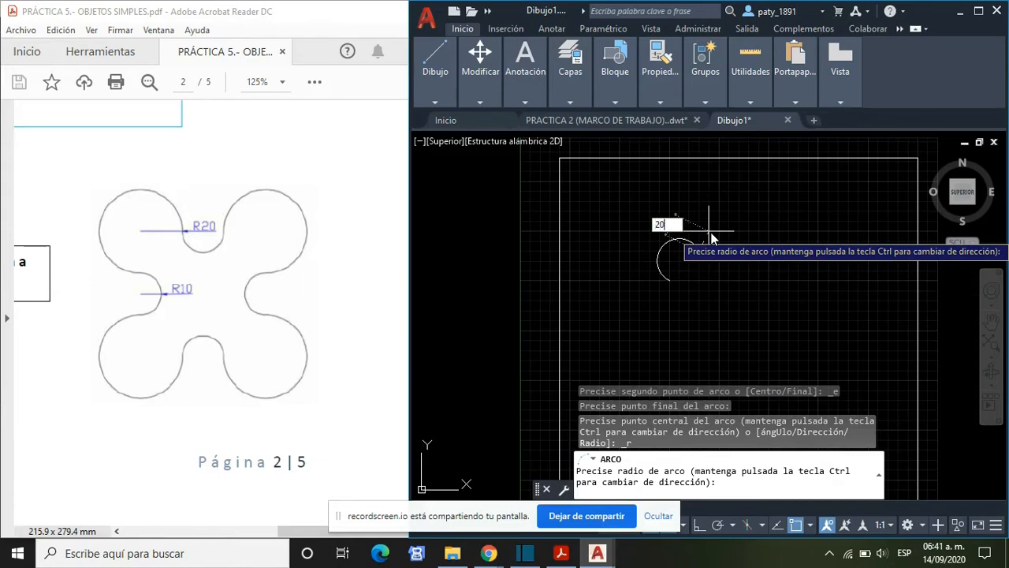
key("Return")
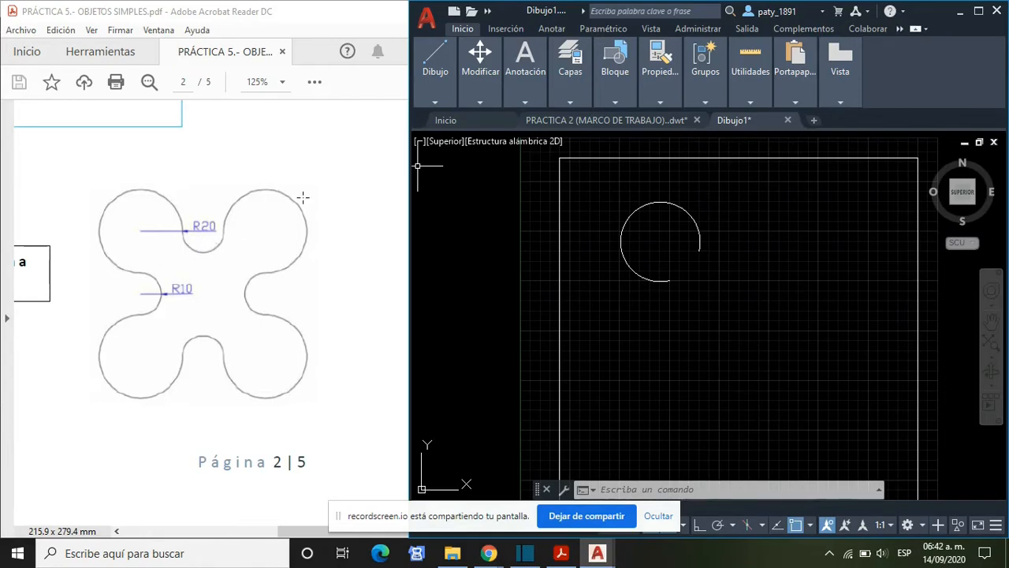
- Continue a tangent arc from the end of the R20 arc, placing its endpoint at a distance of 20
left_click(434, 101)
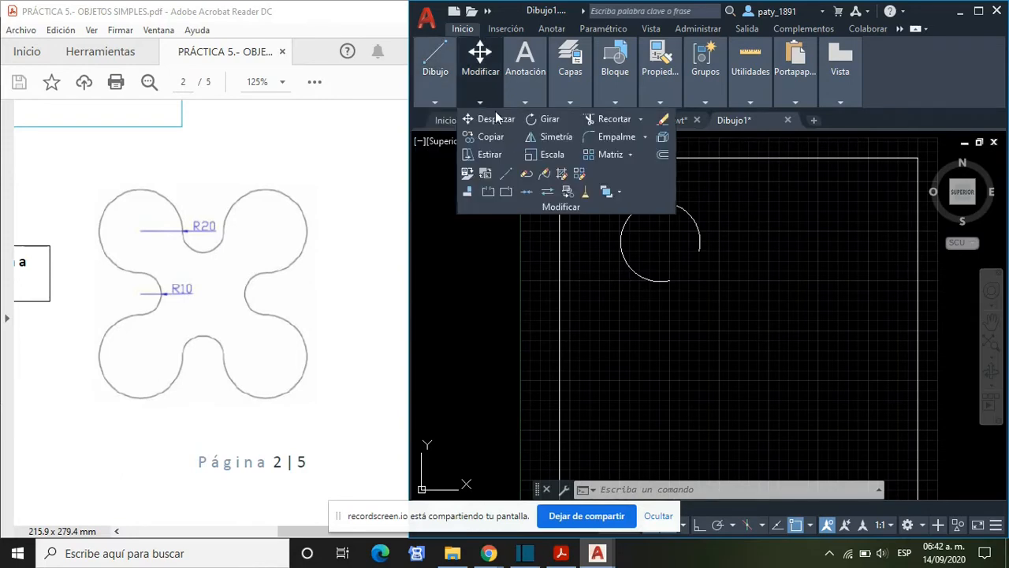
mouse_move(480, 103)
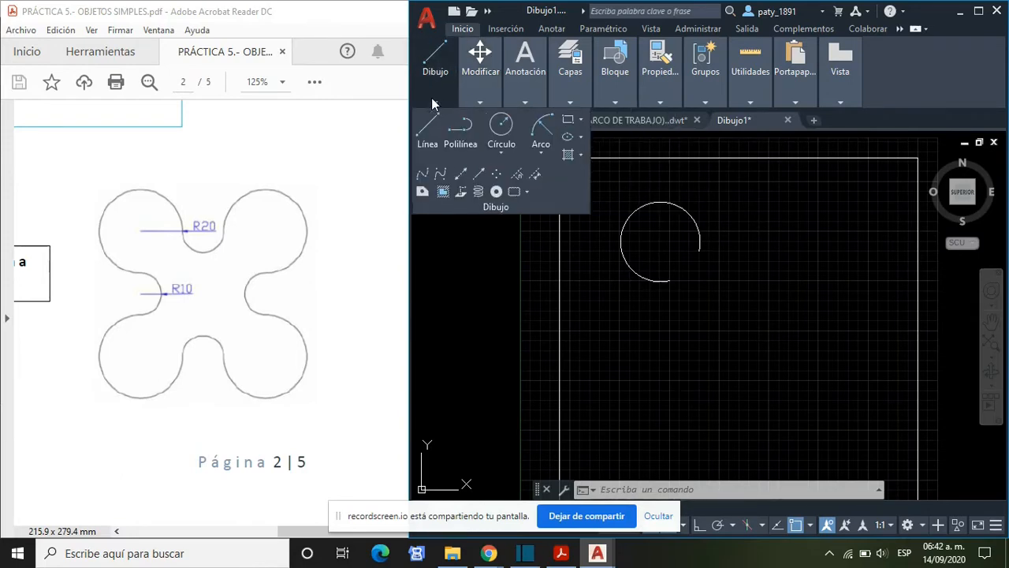
left_click(542, 155)
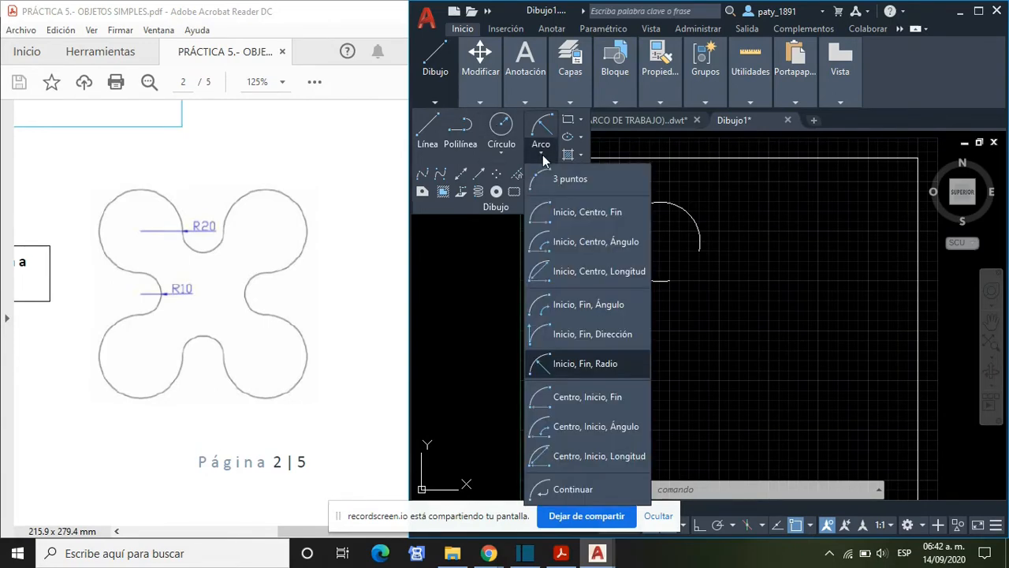
left_click(569, 489)
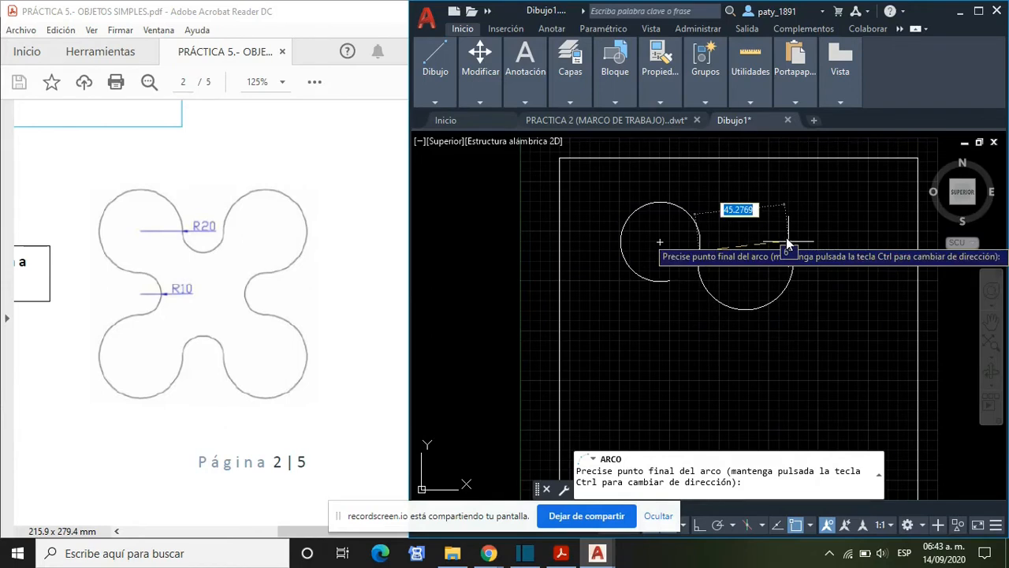
type("10")
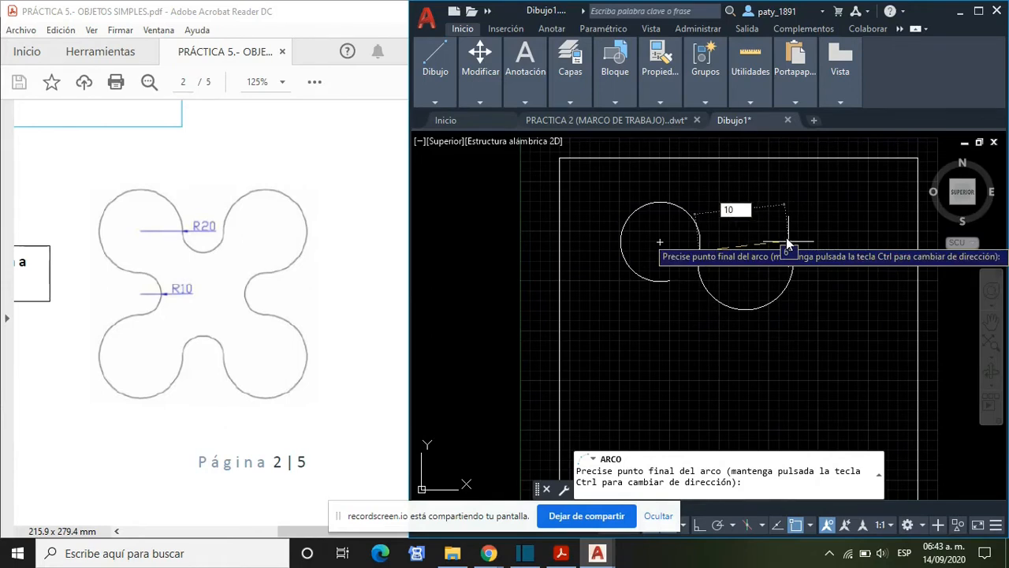
key("Return")
type("20")
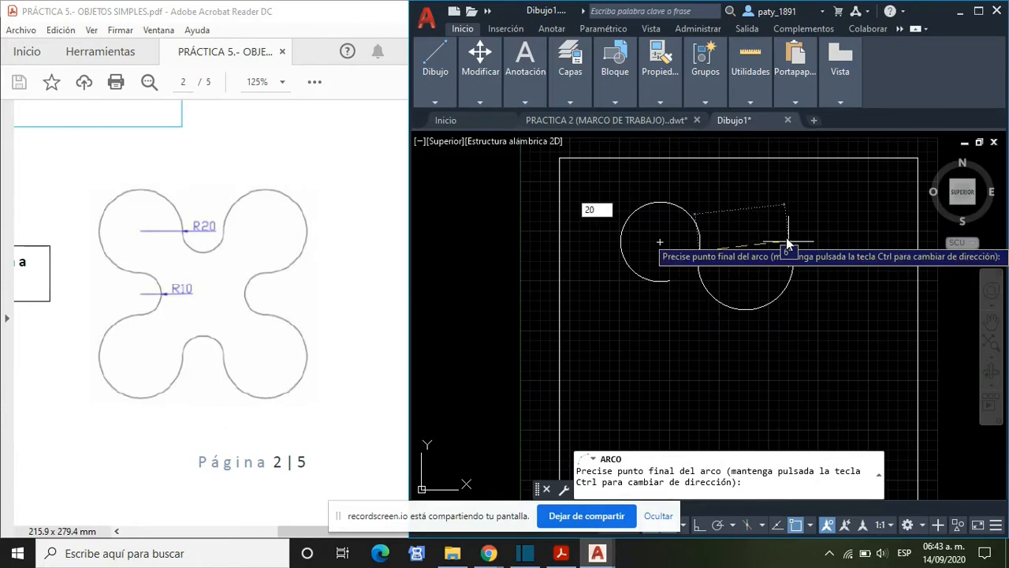
key("Return")
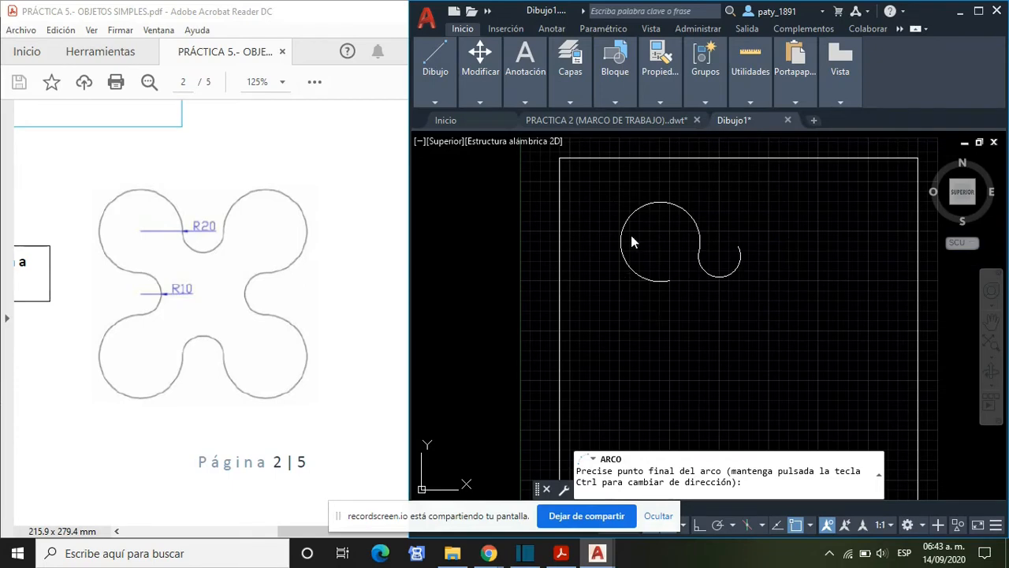
- Shorten the small arc by stretching its open end about 2.19 back along the curve, level with its other end
scroll(767, 276, "up", 4)
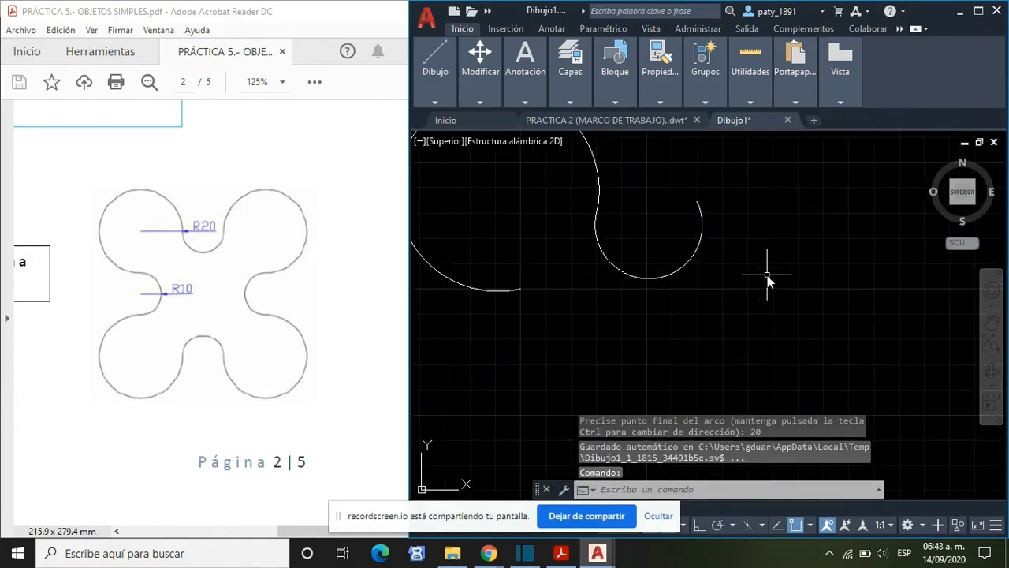
scroll(767, 275, "up", 2)
left_click(666, 160)
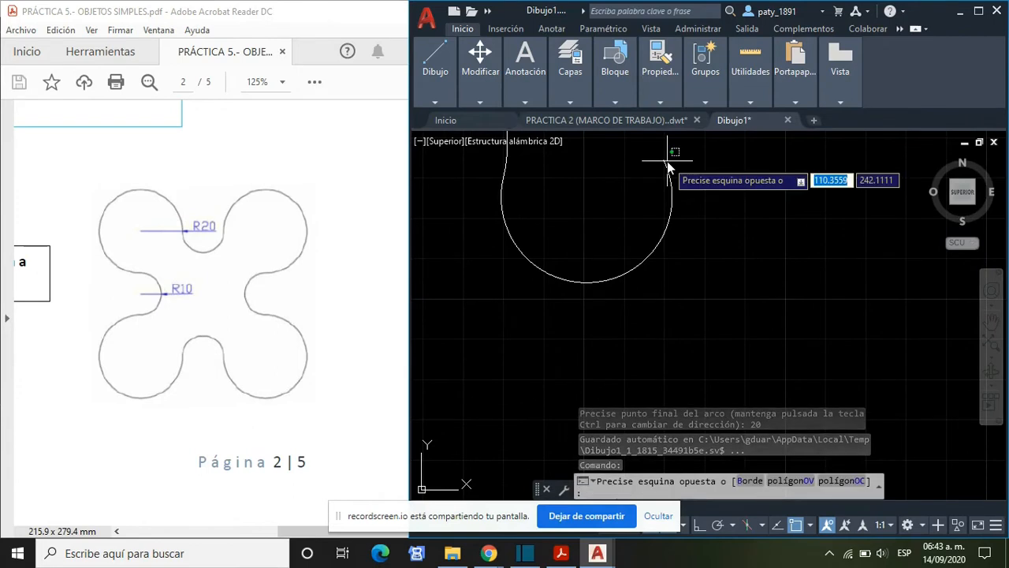
left_click(664, 162)
mouse_move(663, 161)
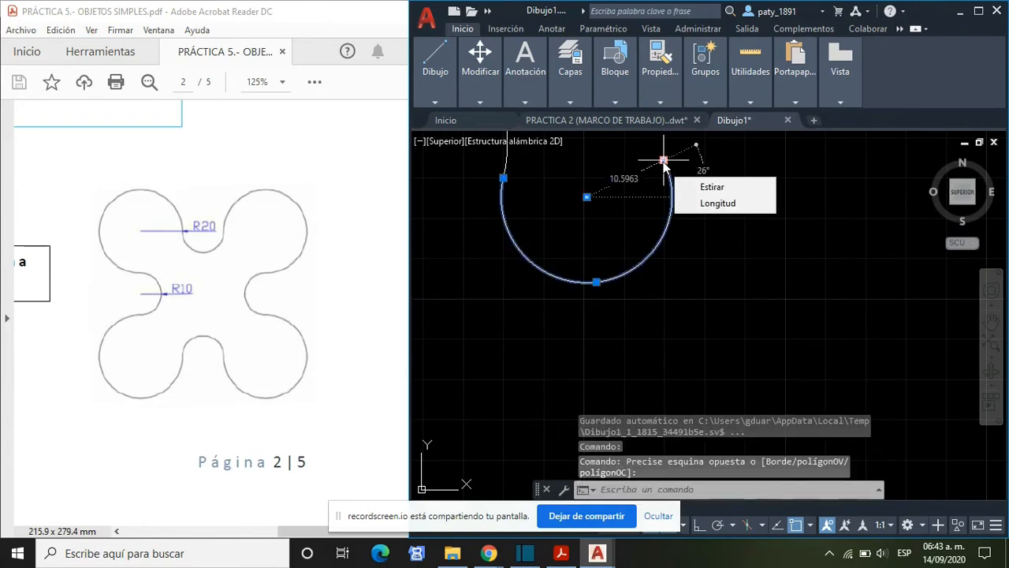
left_click(664, 161)
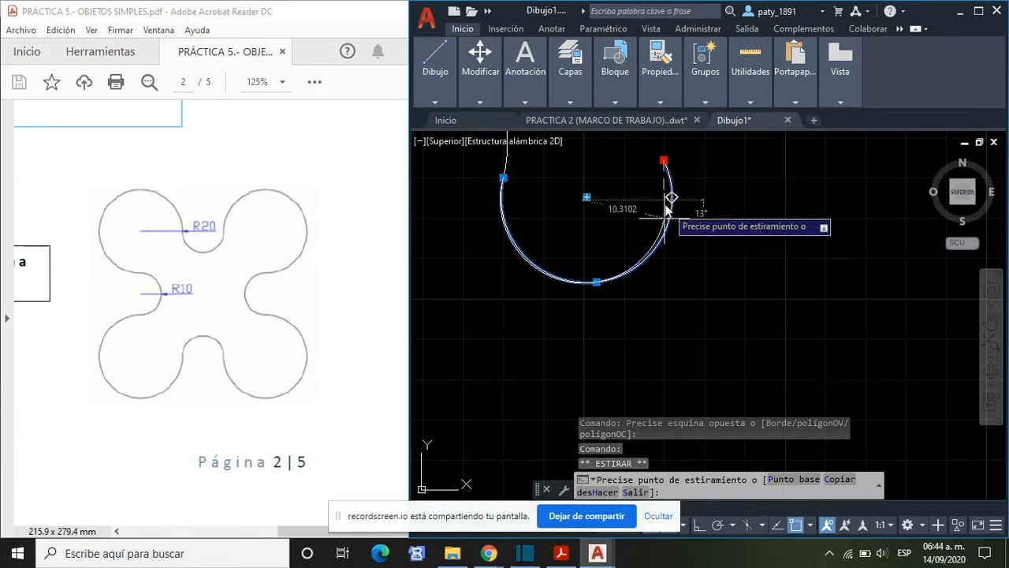
key("Escape")
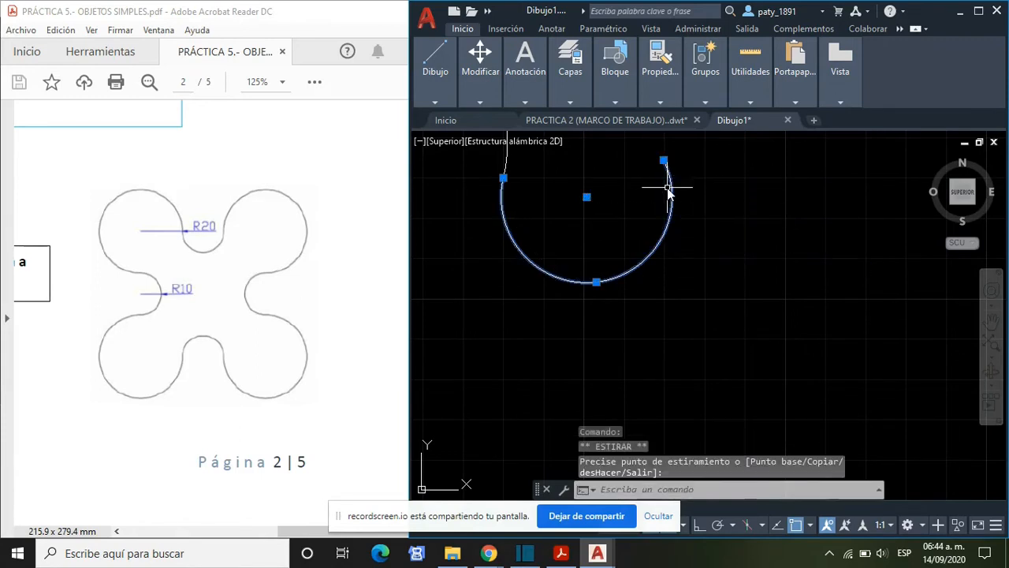
left_click(665, 161)
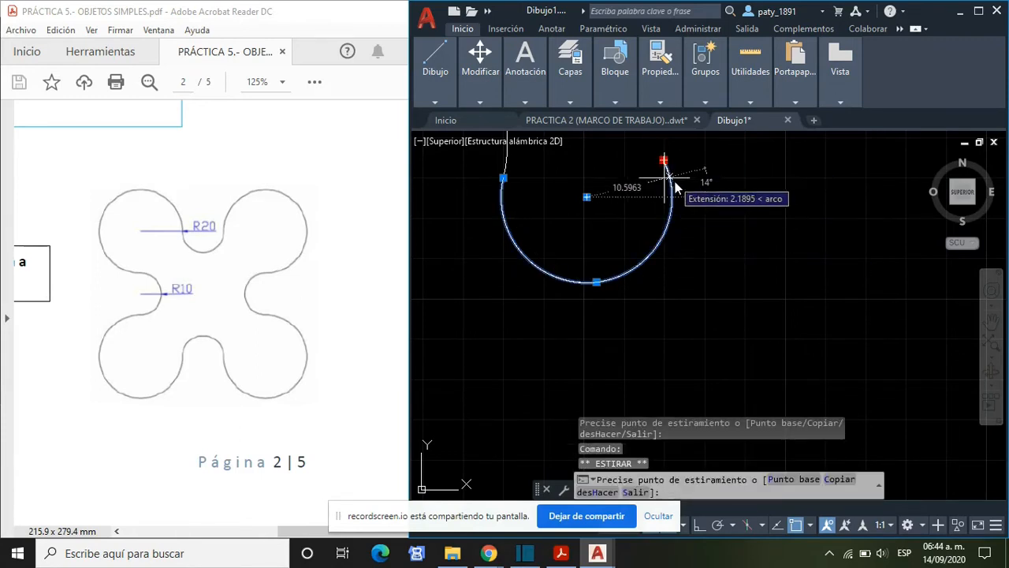
left_click(677, 188)
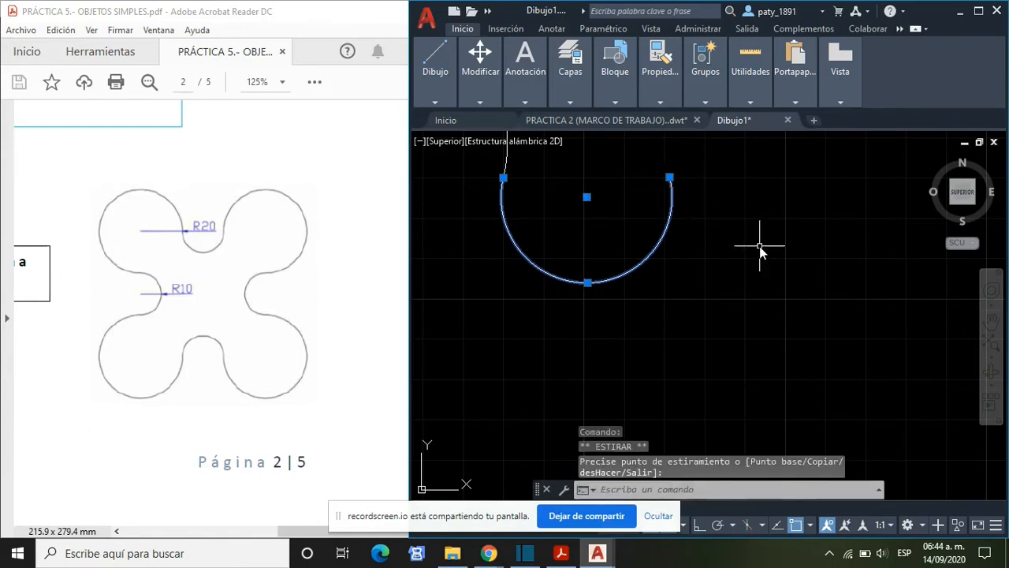
key("Escape")
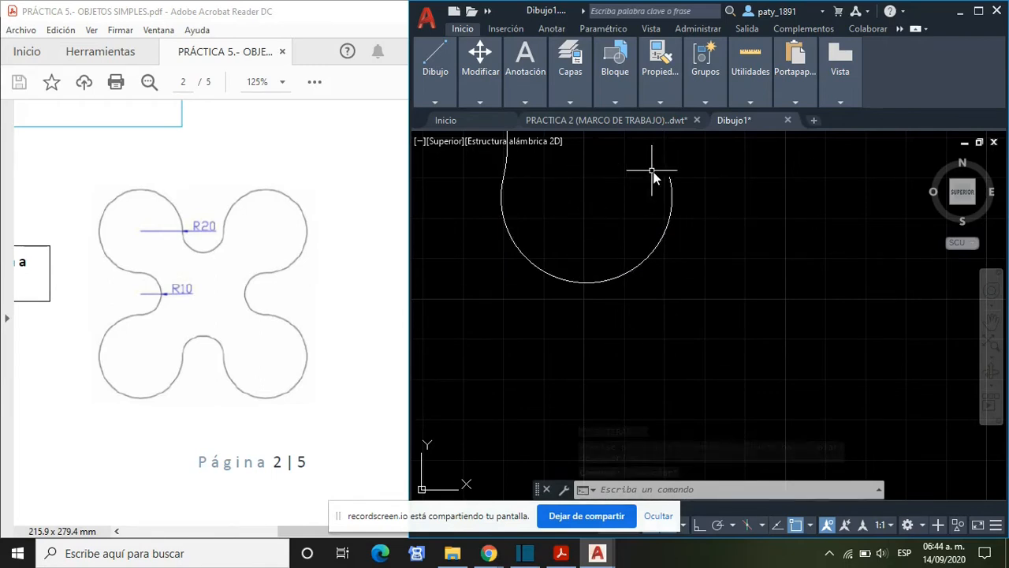
scroll(686, 303, "down", 2)
scroll(686, 301, "down", 1)
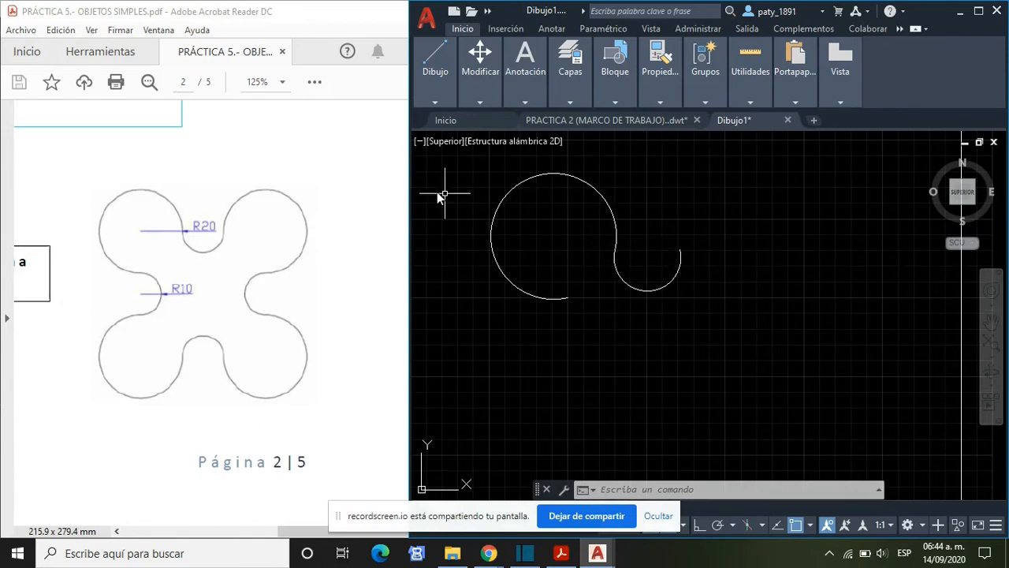
mouse_move(480, 99)
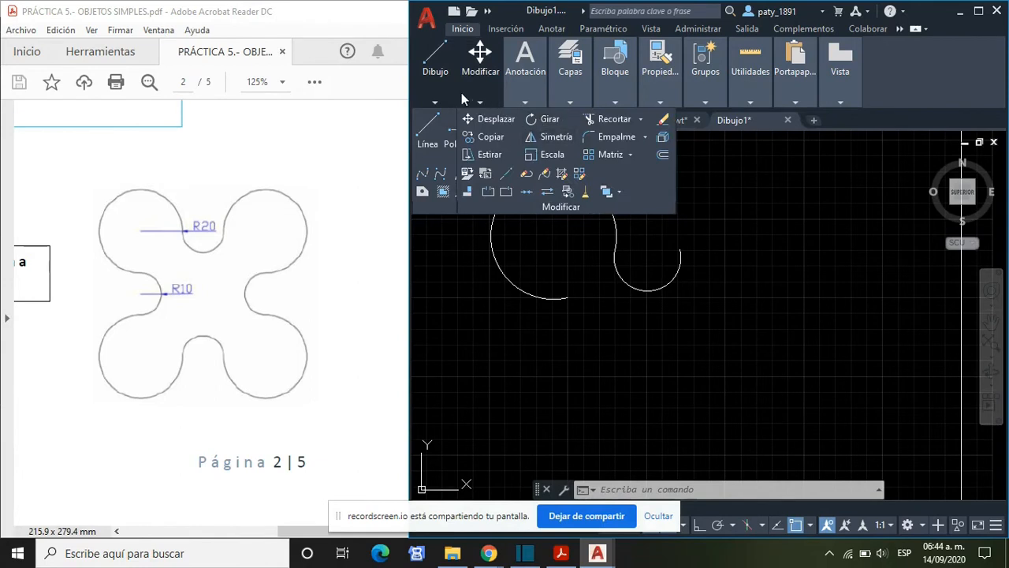
mouse_move(437, 90)
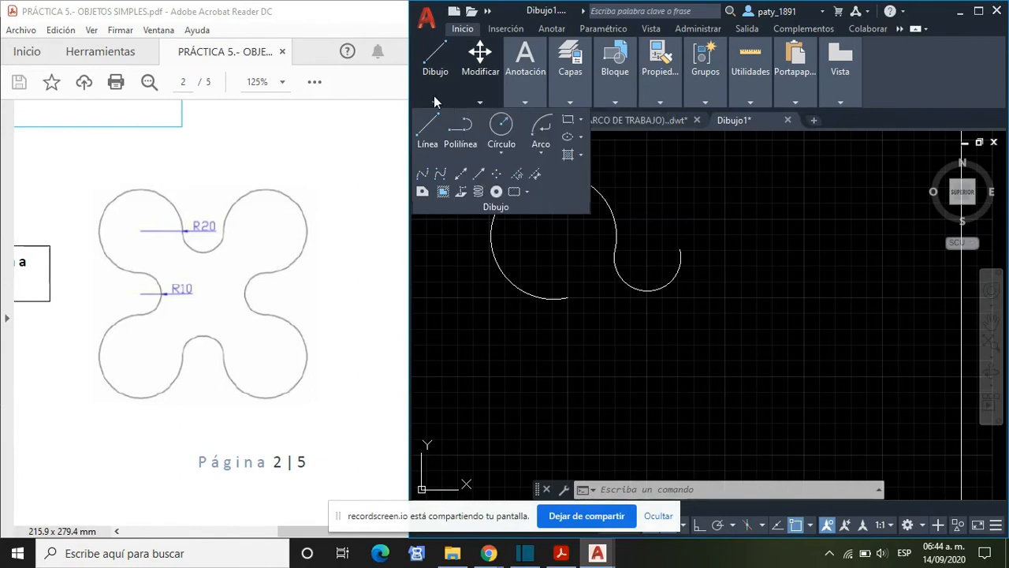
left_click(537, 158)
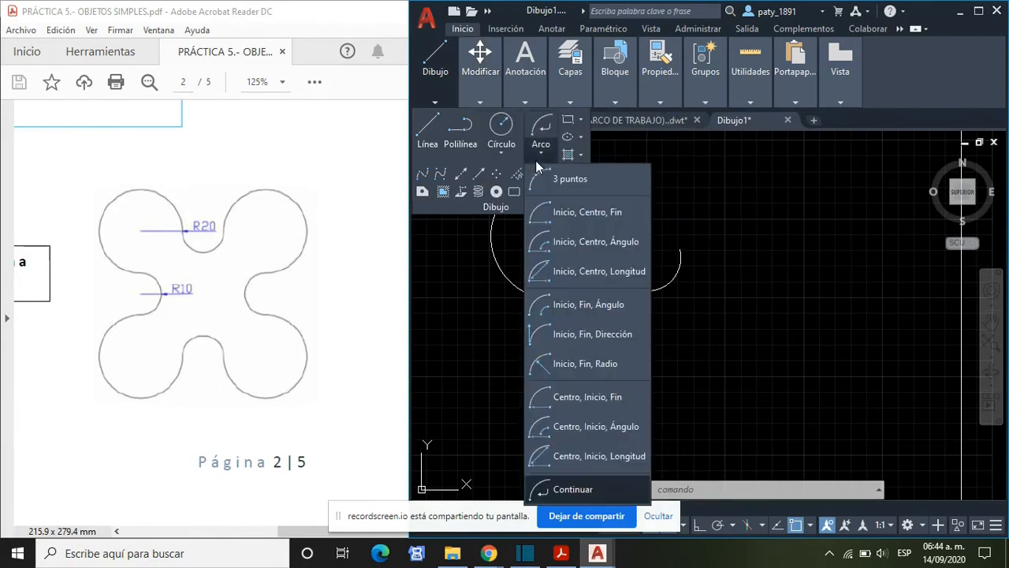
left_click(625, 359)
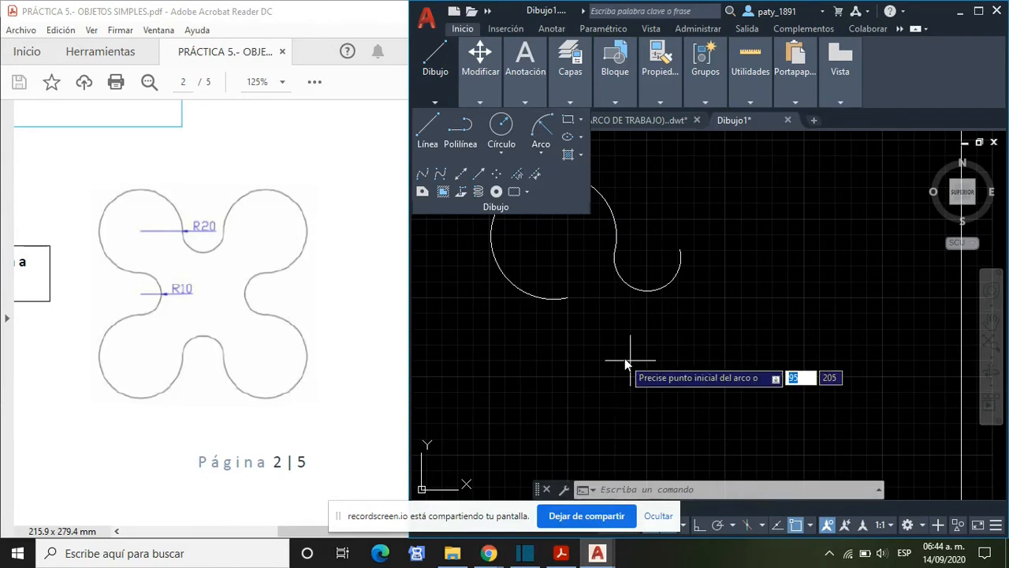
left_click(680, 251)
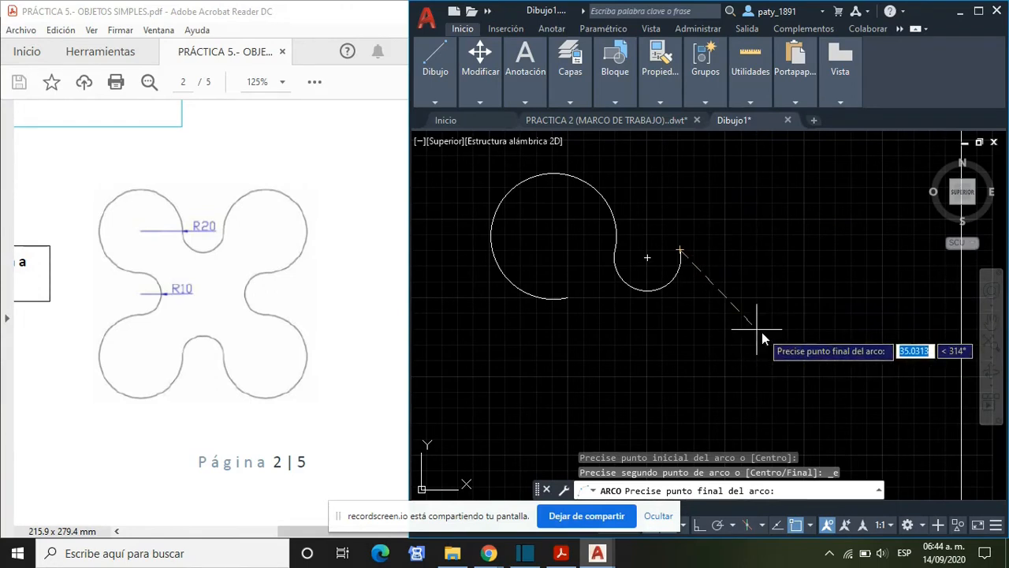
- Switch to File Explorer and browse from Documentos through AGOSTO-DICIEMBRE 2020 and DIBUJO ASISTIDO POR COMPUTADORA to the COMPETENCIA 2 folder
left_click(463, 554)
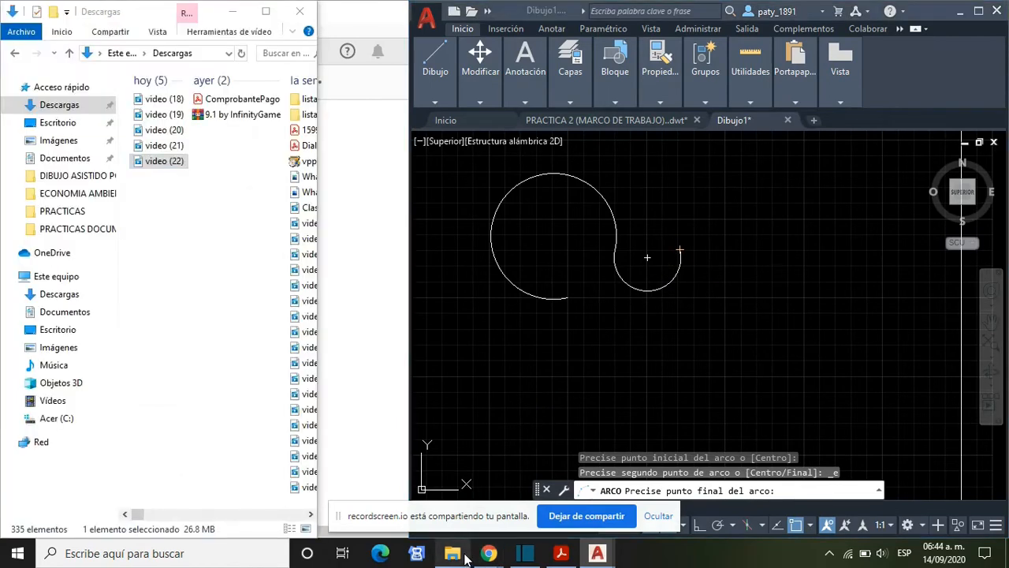
left_click(59, 160)
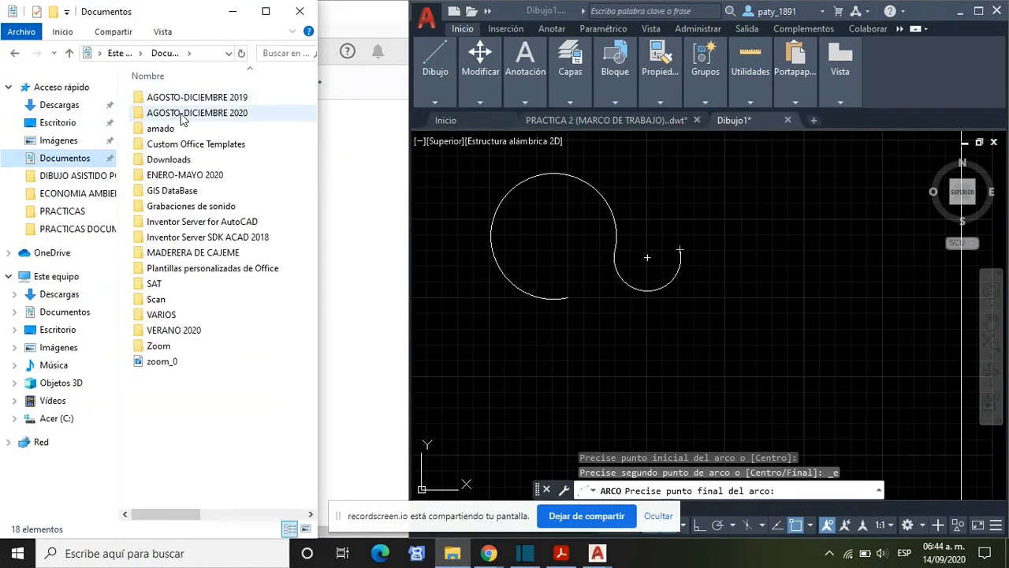
left_click(181, 115)
double_click(181, 115)
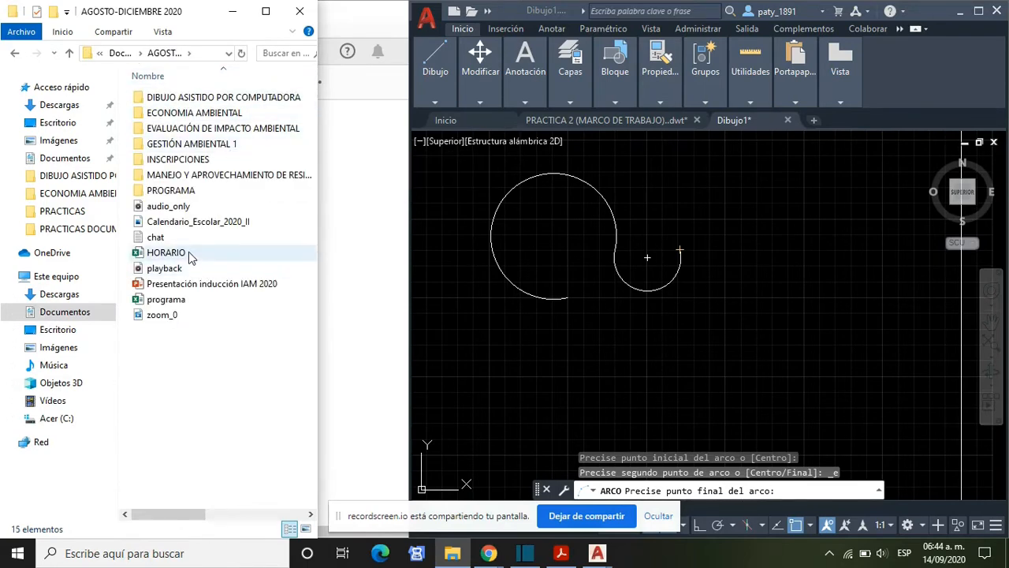
double_click(204, 99)
double_click(189, 129)
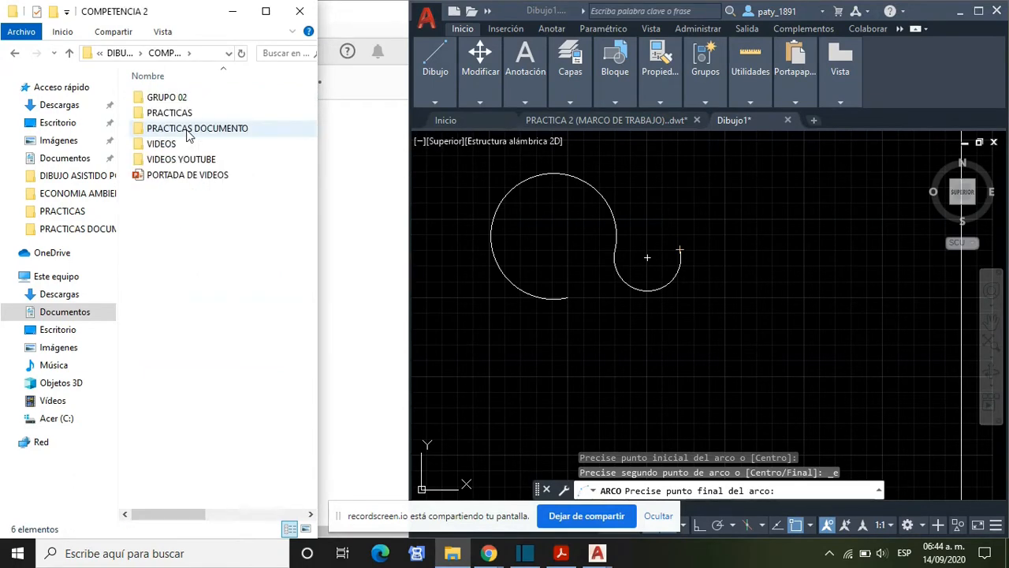
left_click(188, 130)
double_click(189, 132)
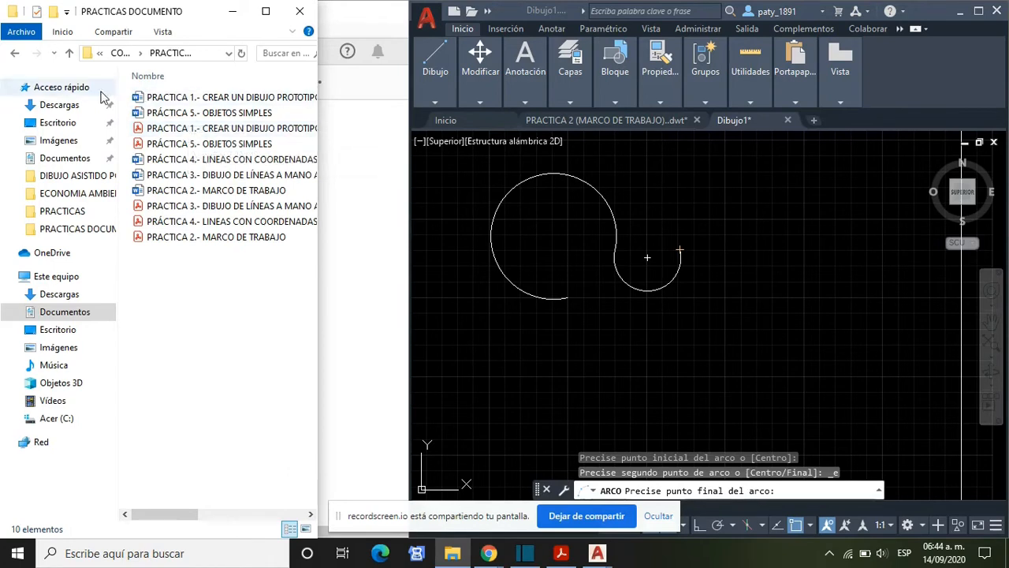
left_click(70, 53)
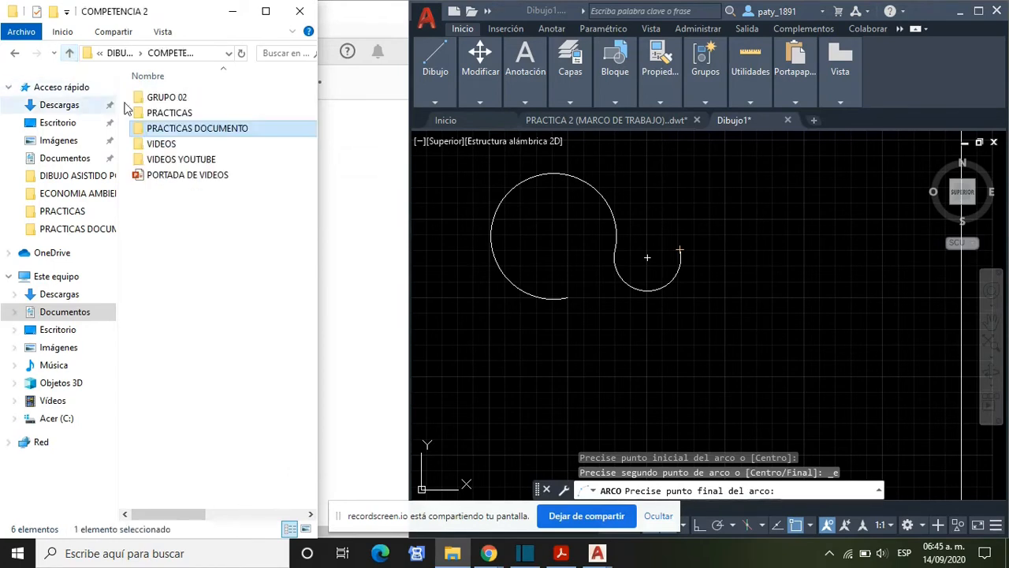
- Open the GRADOS protractor image from the PRACTICAS folder and dock its window beside the drawing as an angle reference
double_click(196, 115)
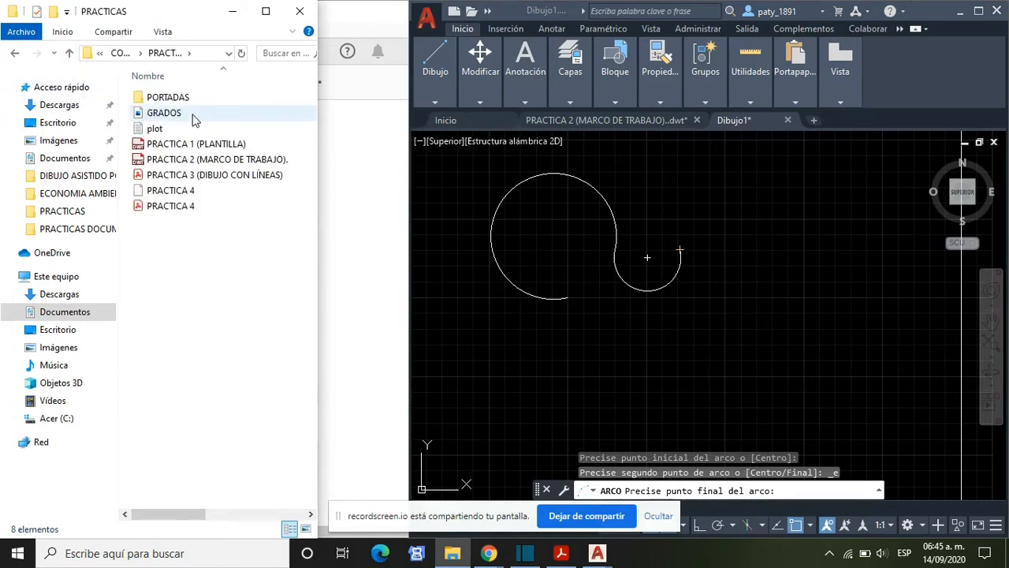
double_click(195, 116)
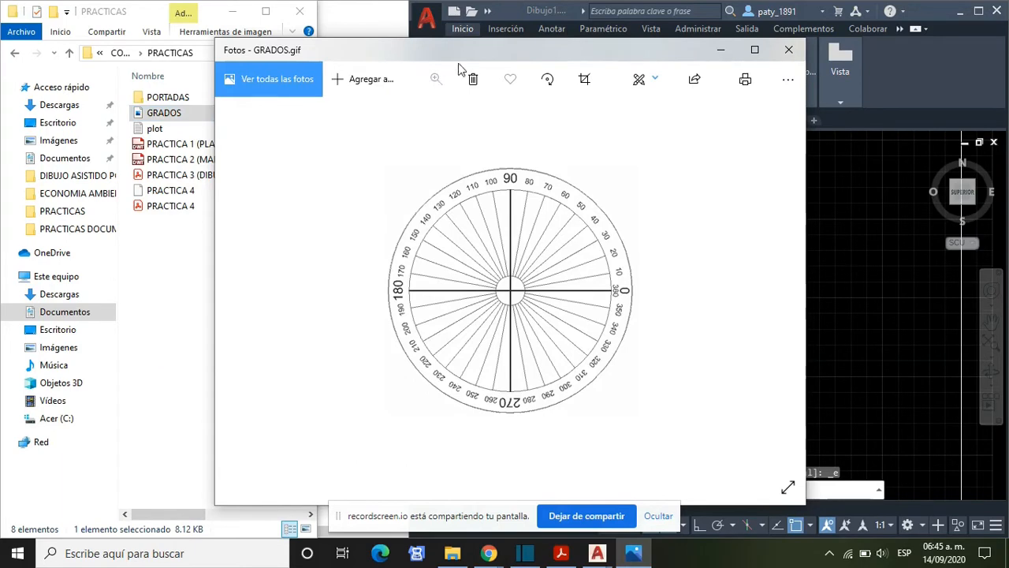
left_click_drag(457, 52, 1, 50)
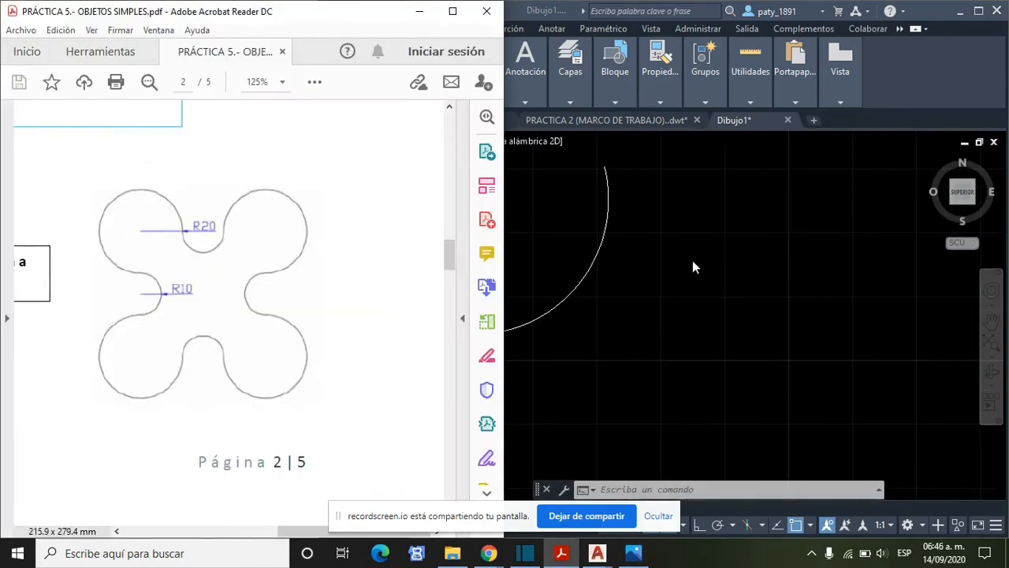
- Draw an Inicio, Fin, Radio arc from the small arc's open end, consulting the GRADOS protractor, with its endpoint 20.8920 away at 314° and radius 20
scroll(693, 281, "down", 2)
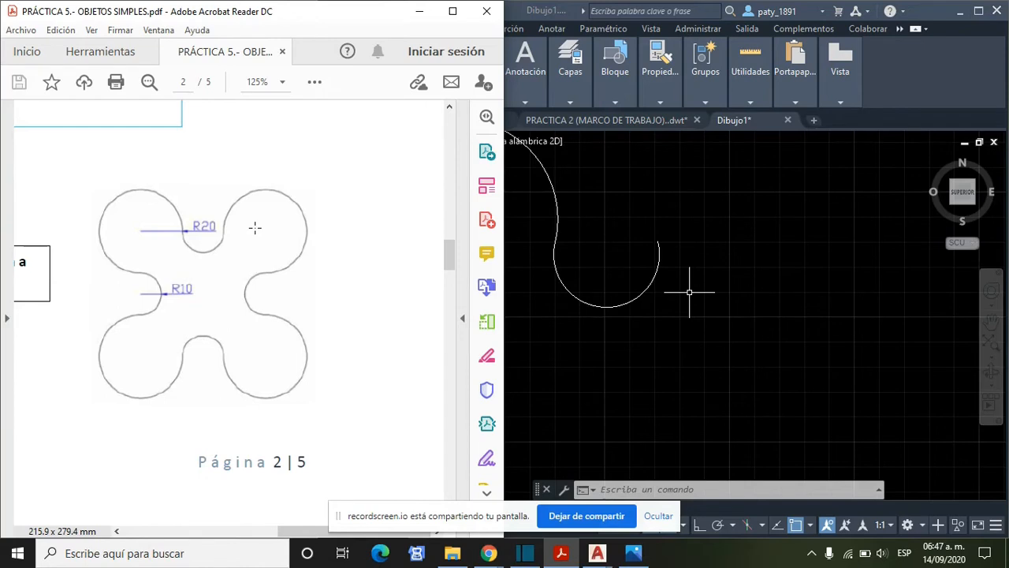
left_click(528, 13)
left_click(432, 98)
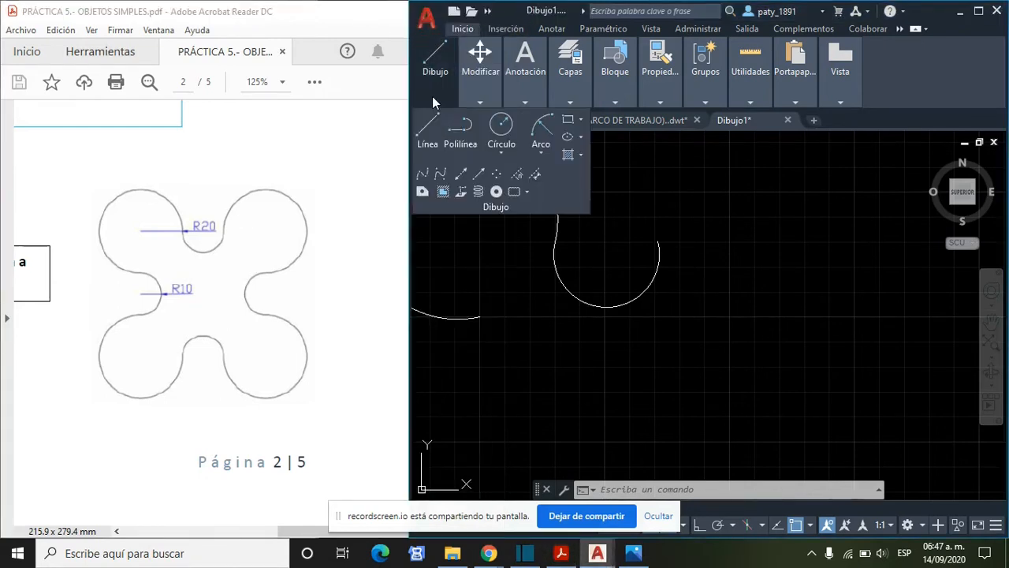
left_click(546, 156)
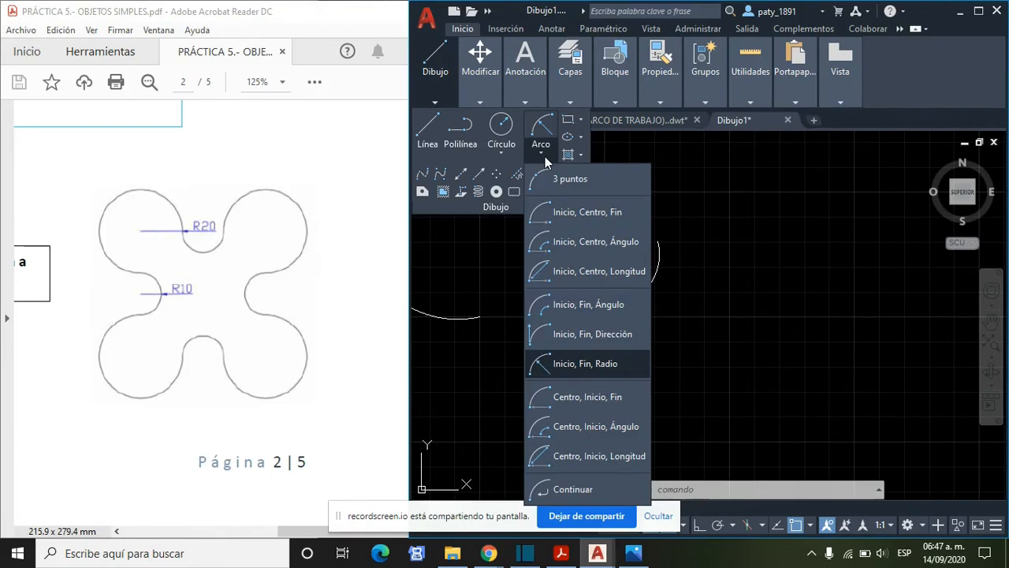
left_click(617, 366)
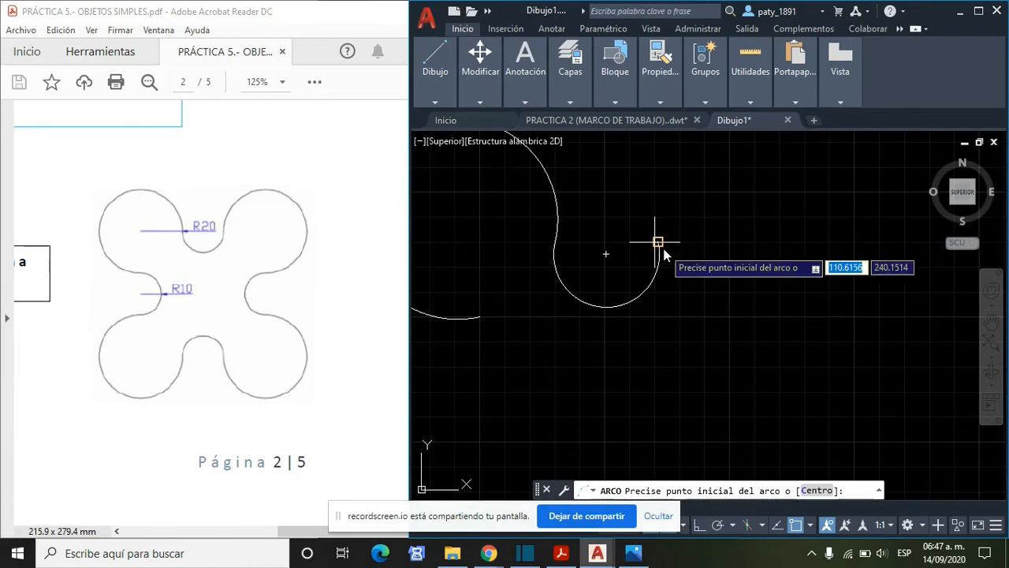
left_click(667, 246)
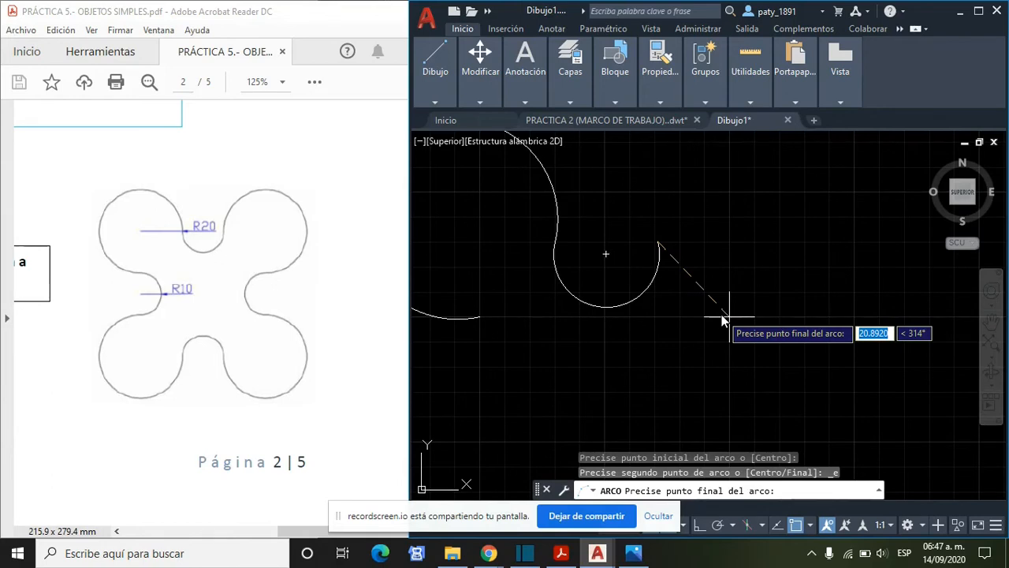
left_click(633, 553)
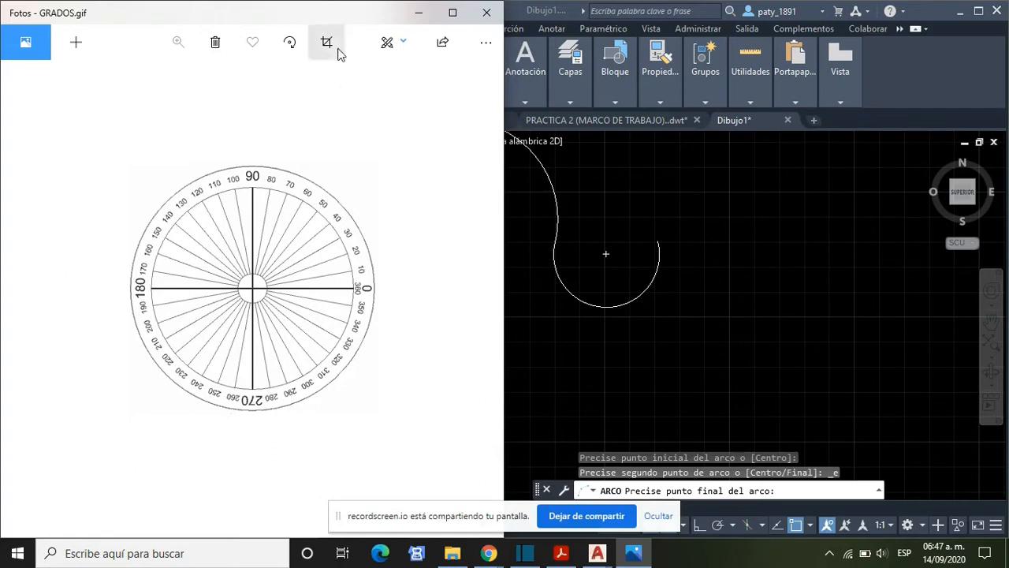
left_click(417, 14)
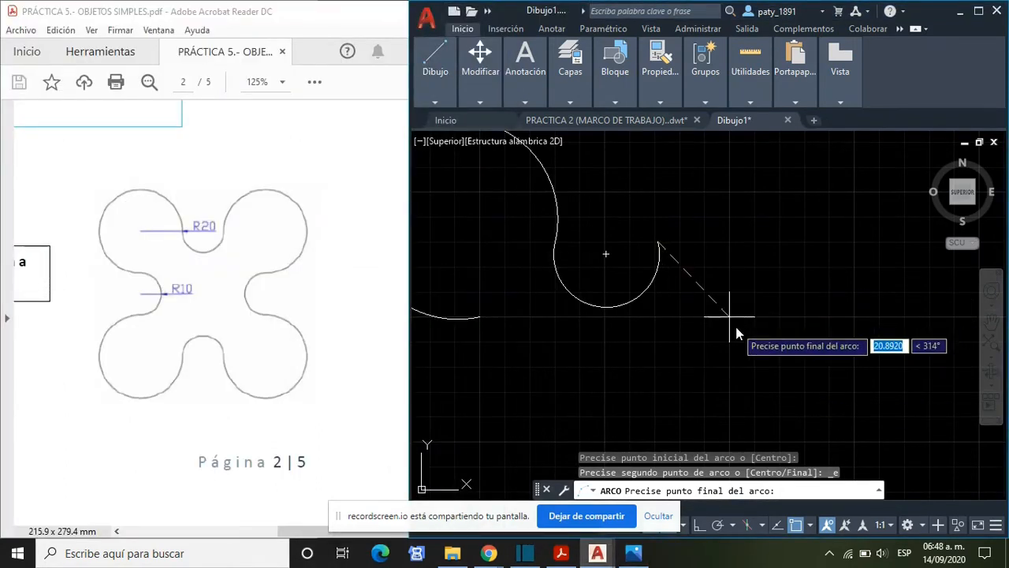
scroll(735, 326, "up", 3)
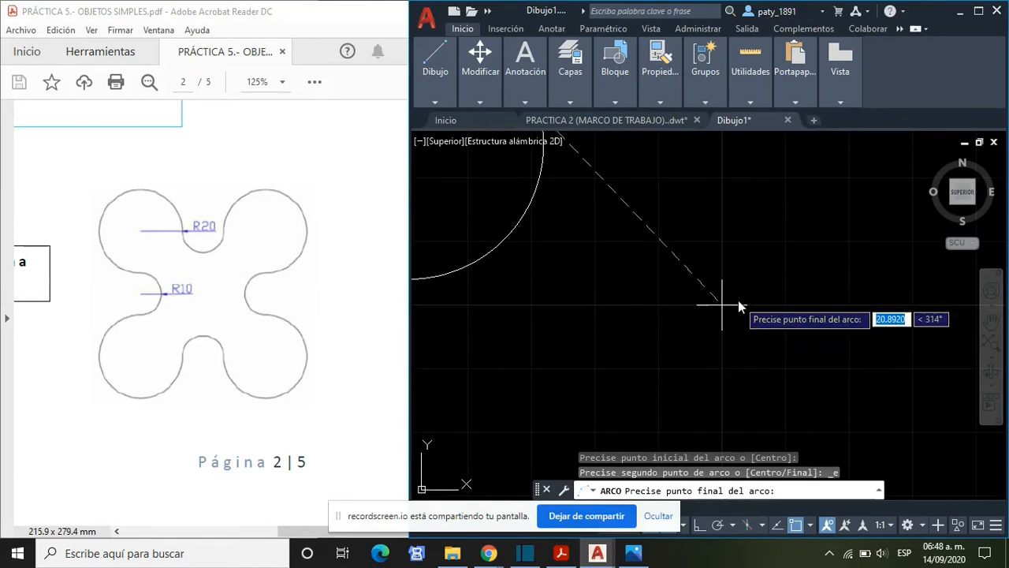
scroll(738, 301, "down", 1)
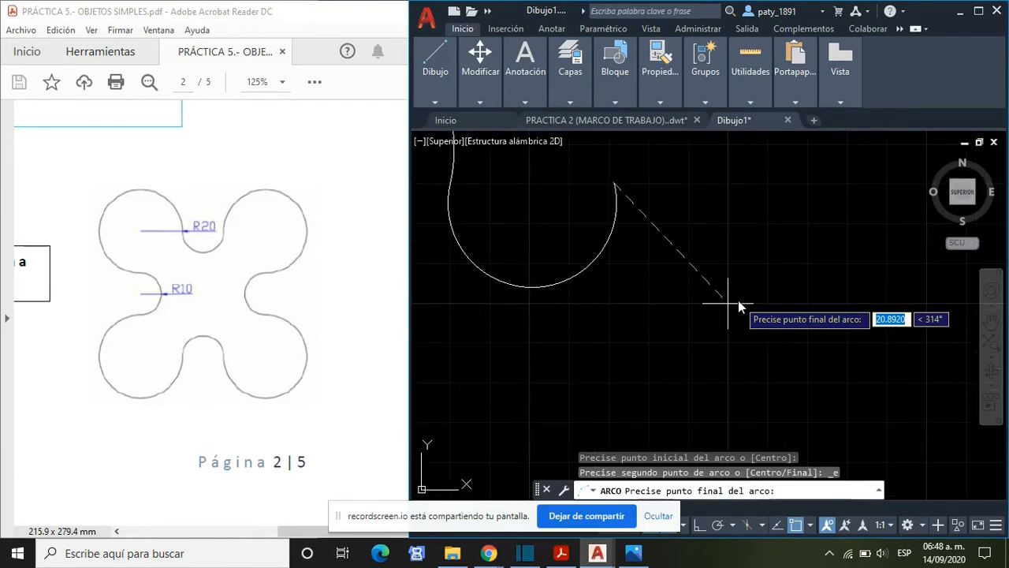
scroll(739, 302, "down", 1)
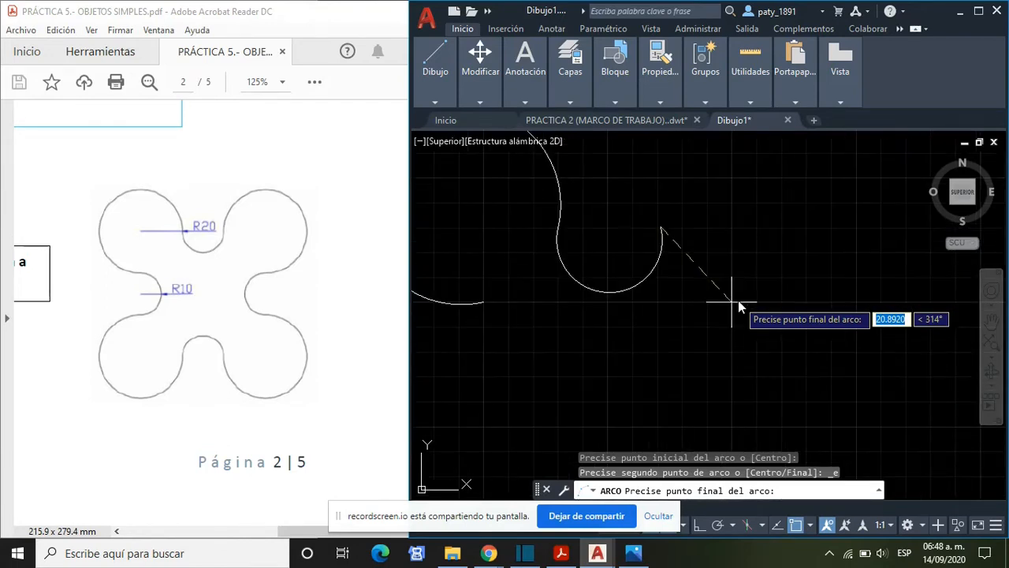
left_click(738, 300)
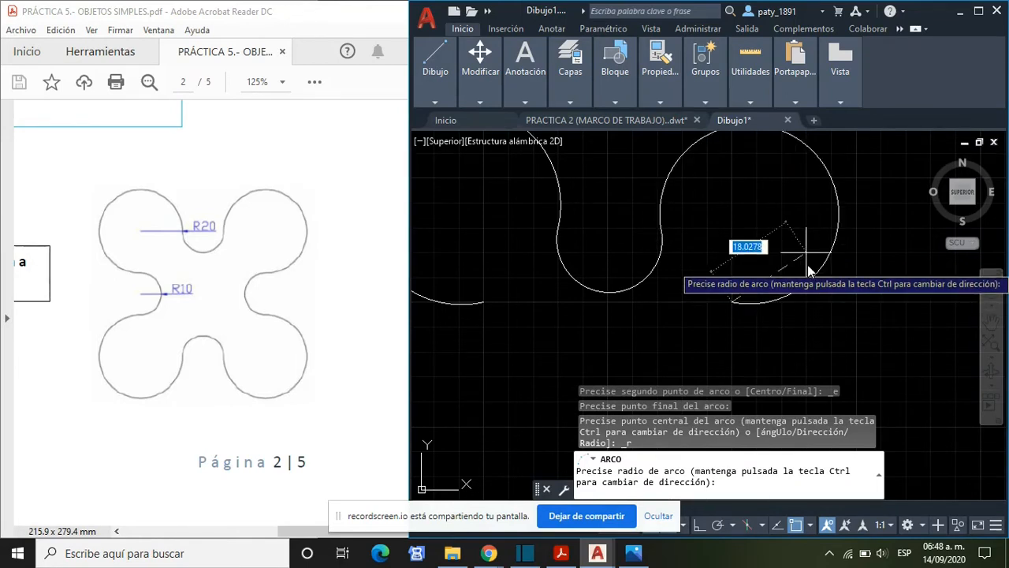
type("20")
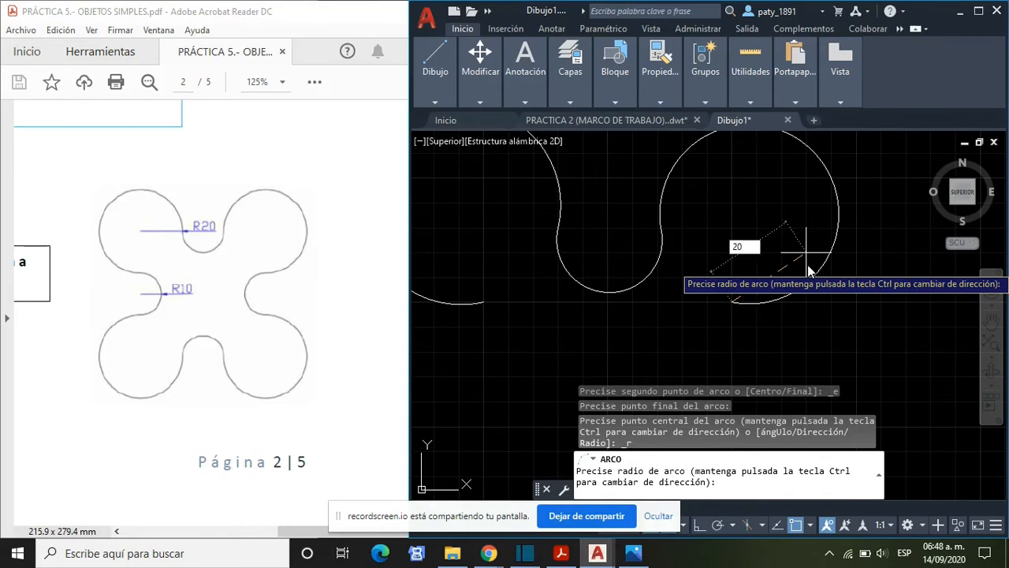
key("Return")
scroll(820, 271, "down", 2)
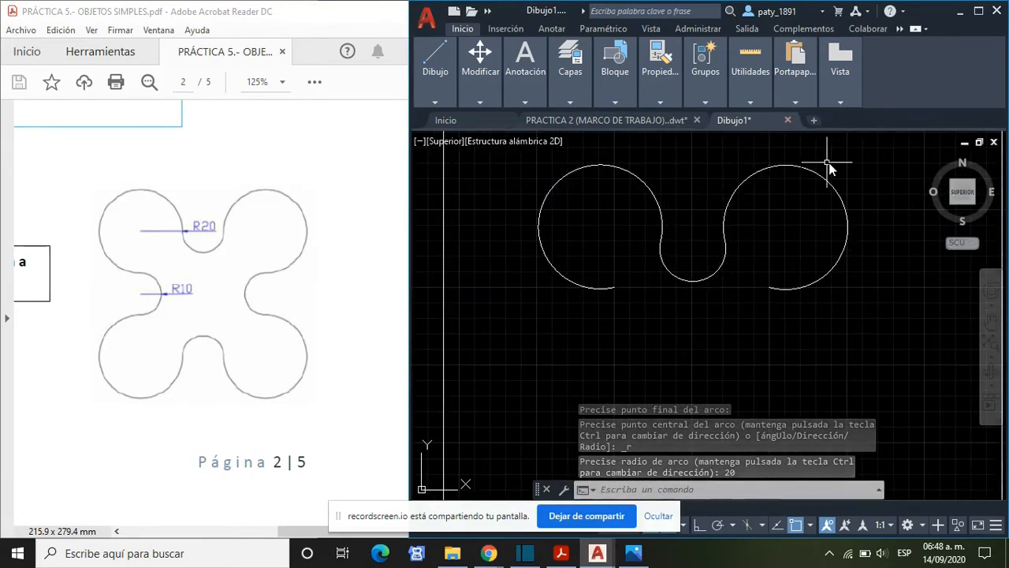
- Draw an Inicio, Fin, Radio arc from the upper-right lobe's open end to a point 20 away at 270°, with radius 10
left_click(561, 552)
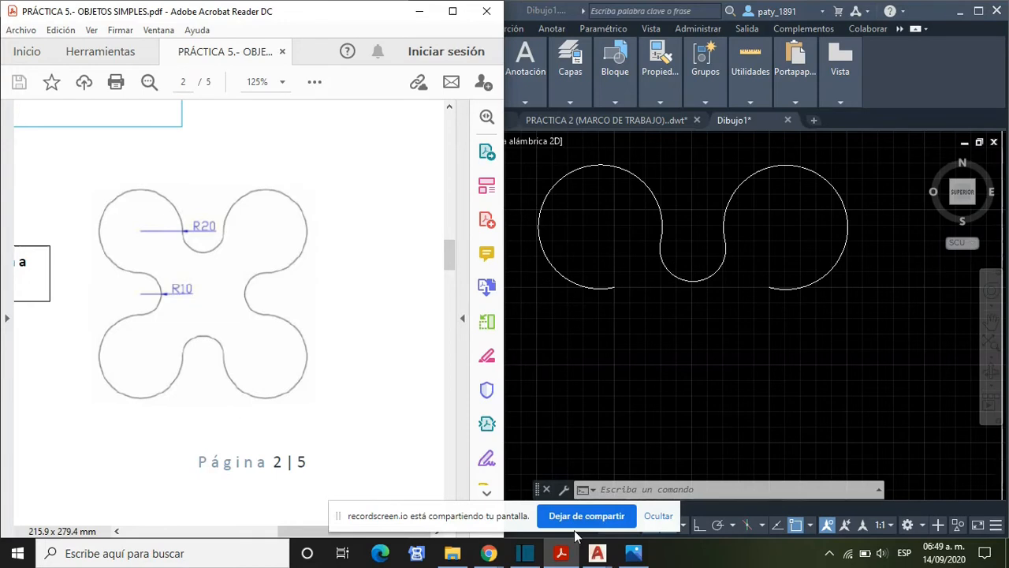
left_click(523, 16)
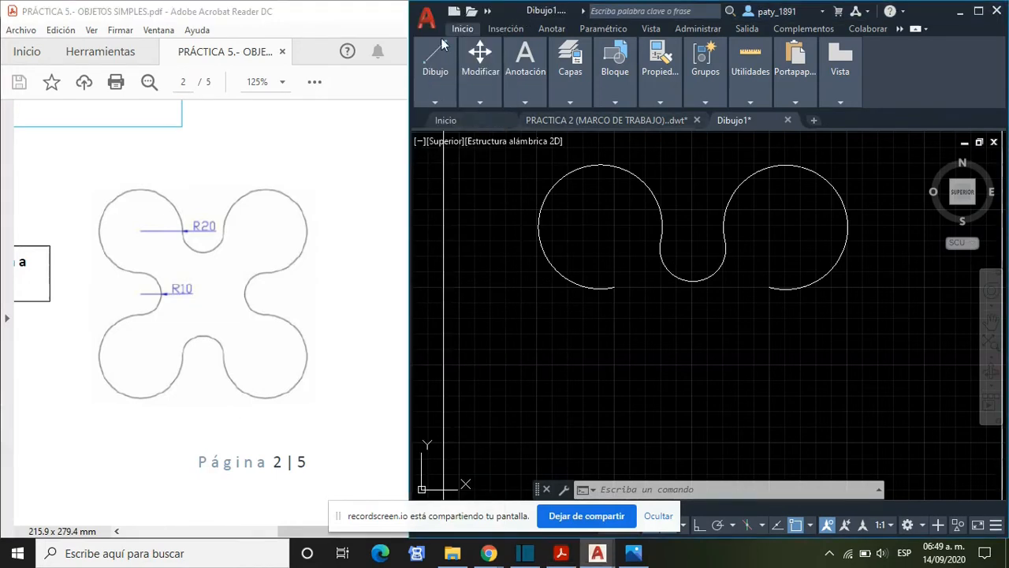
mouse_move(480, 77)
mouse_move(435, 71)
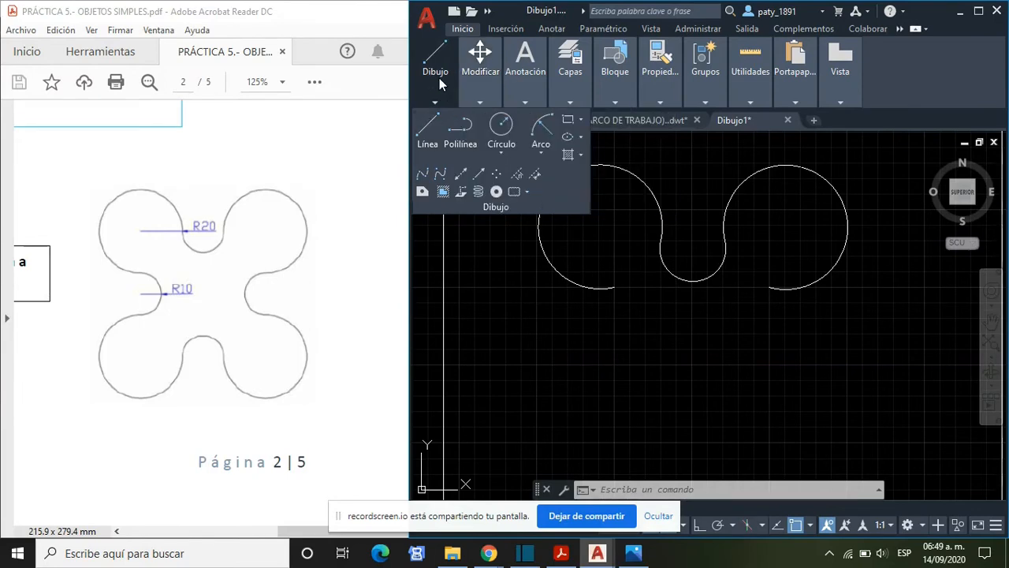
left_click(541, 152)
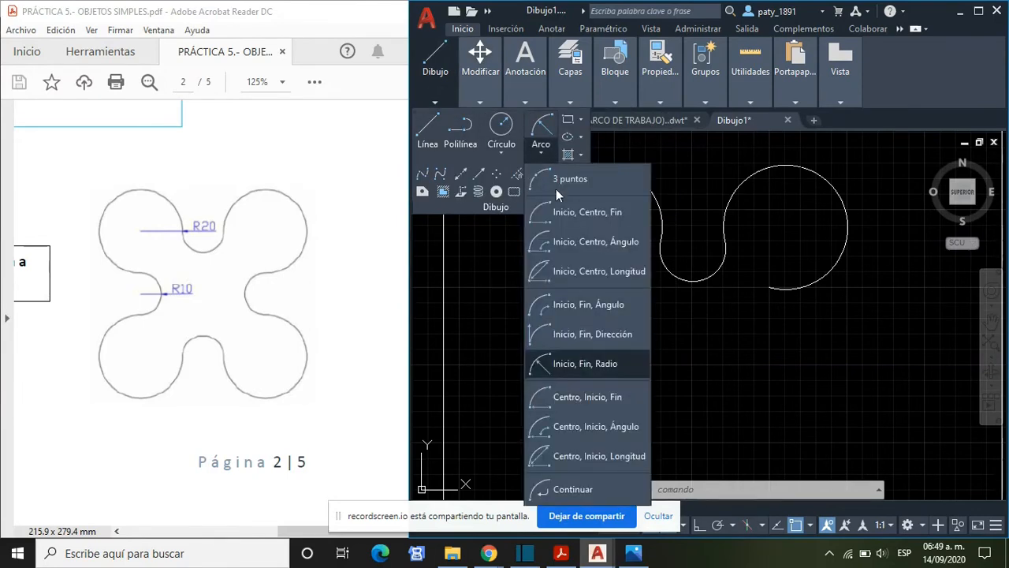
left_click(613, 369)
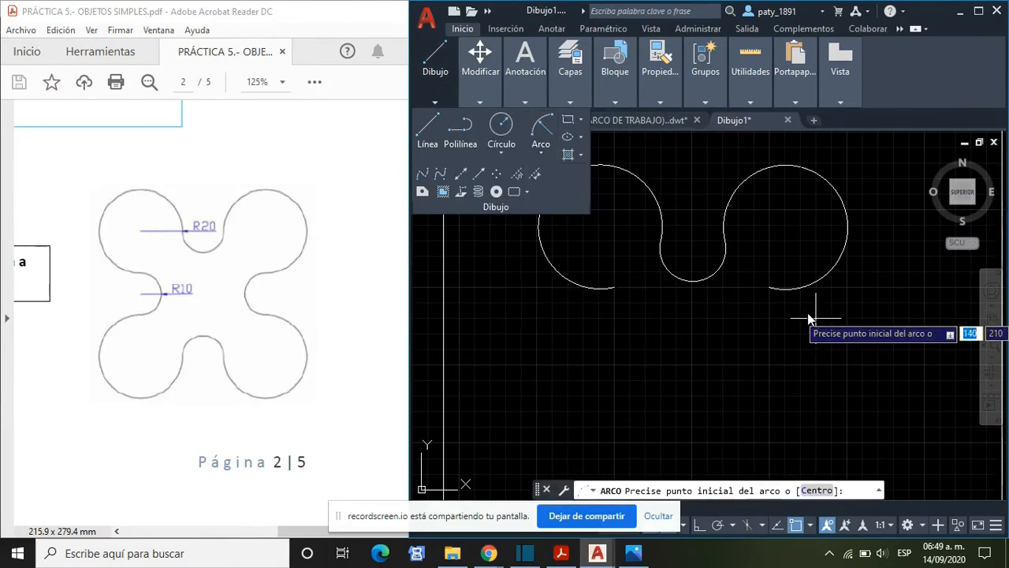
left_click(768, 288)
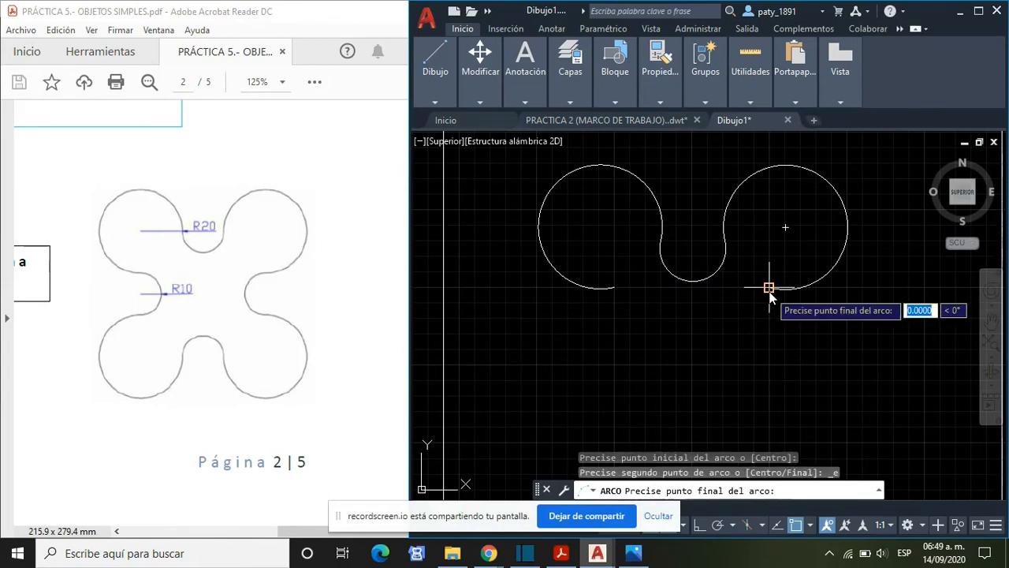
left_click(770, 348)
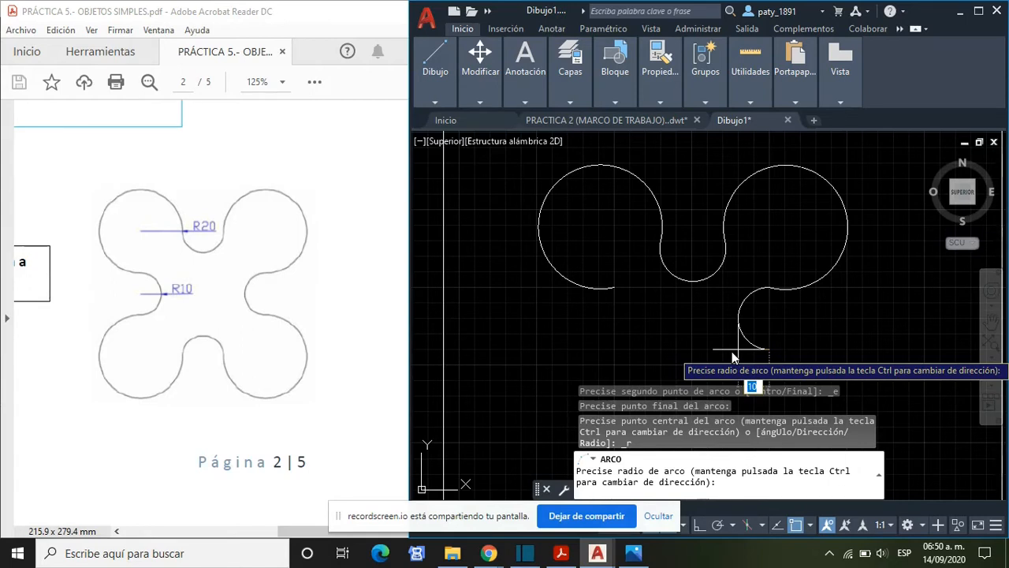
key("Return")
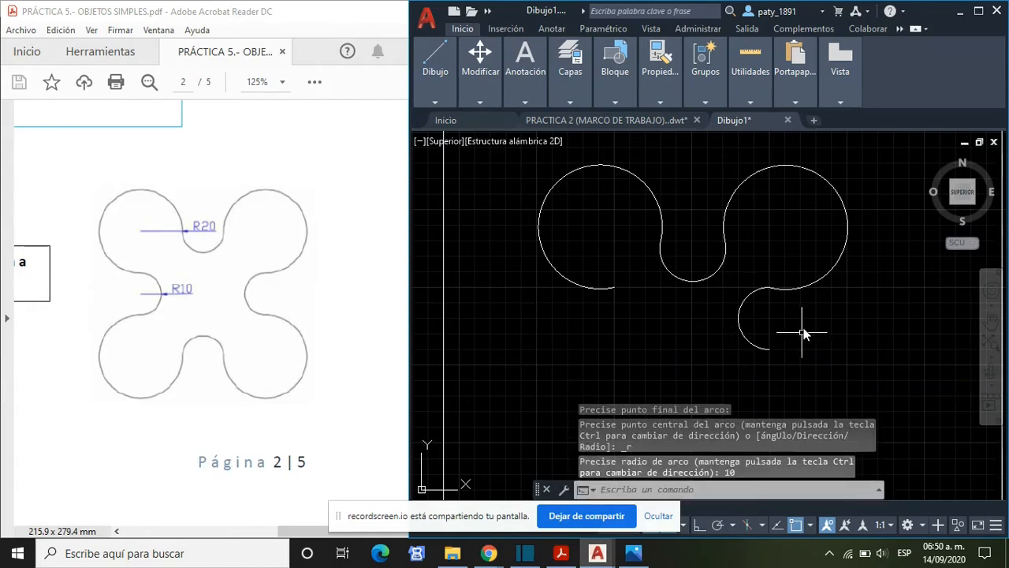
- Draw the lower-right lobe as an Inicio, Fin, Radio arc from the right-hand small arc's open end, ending 21.2132 away at 225°, with radius 20
scroll(832, 332, "down", 2)
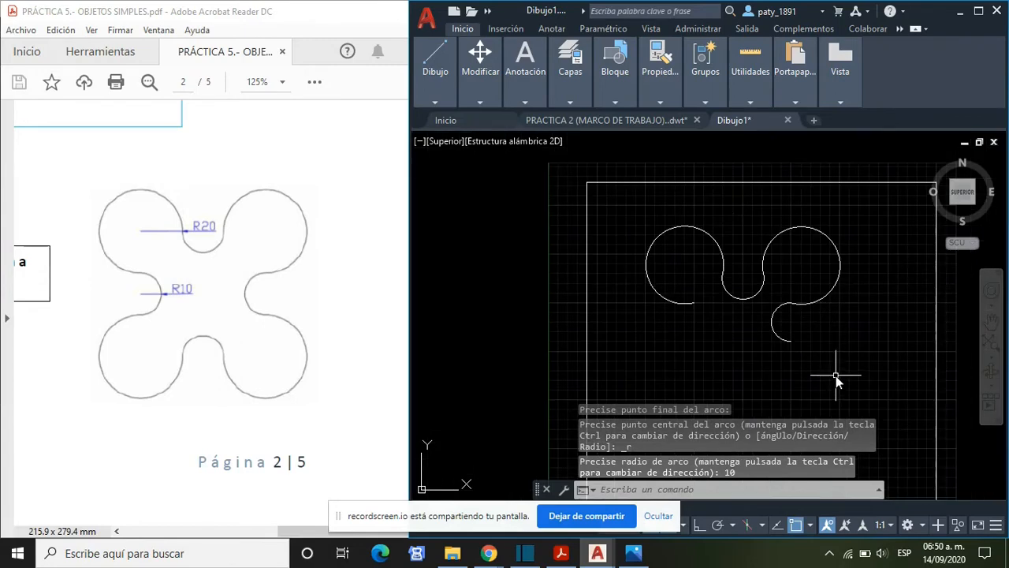
middle_click_drag(812, 361, 763, 315)
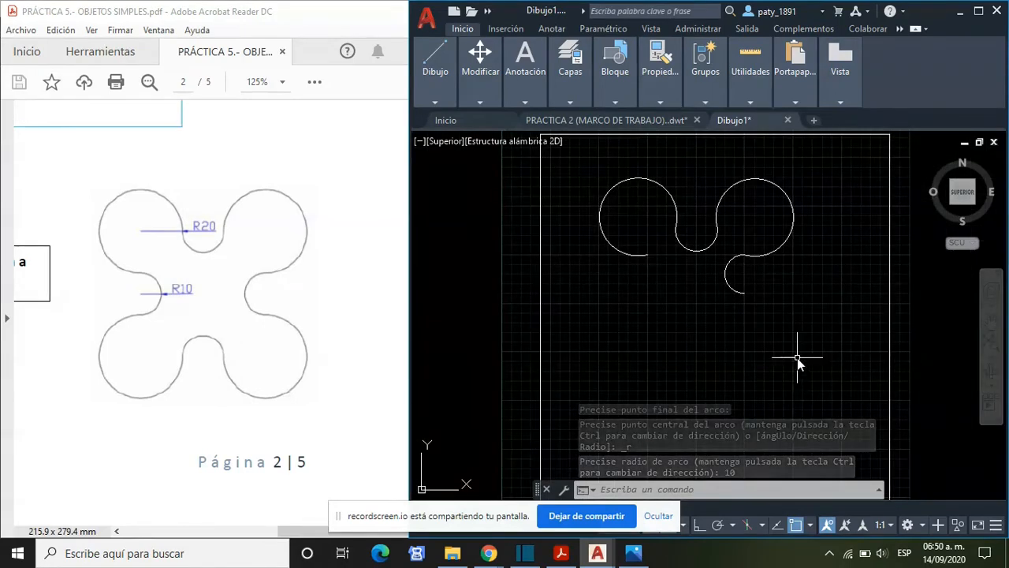
middle_click_drag(796, 357, 756, 320)
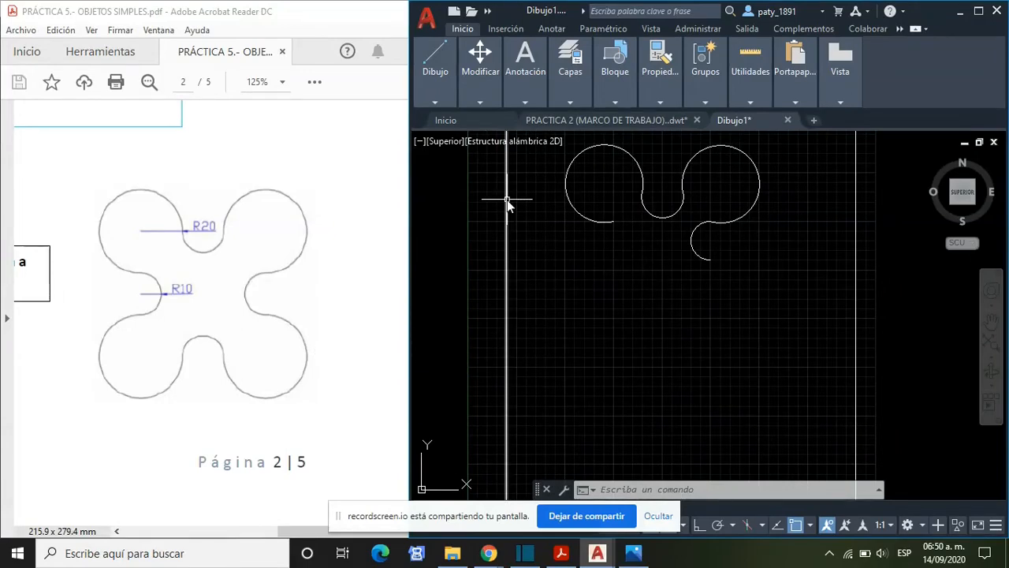
left_click(435, 102)
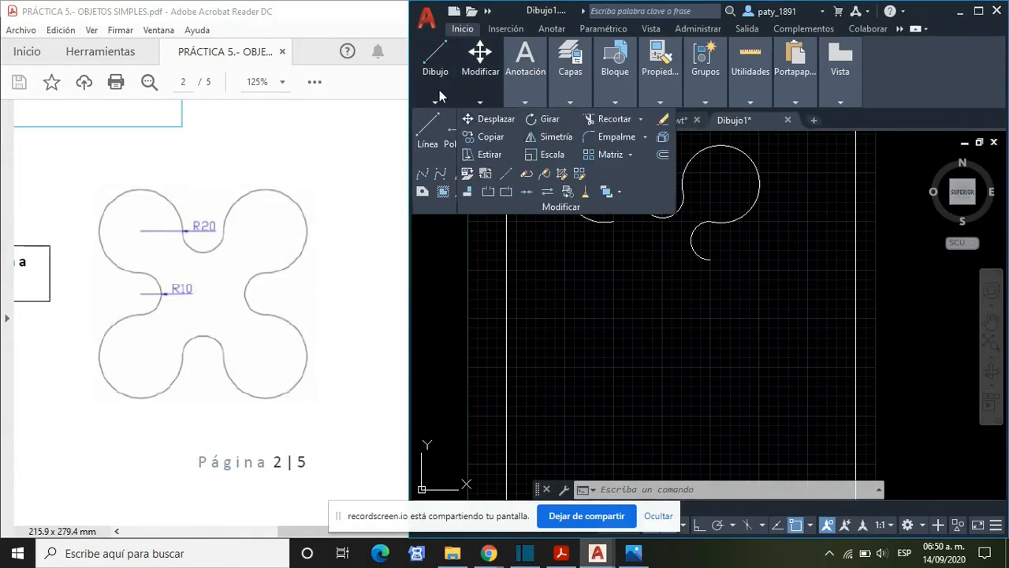
left_click(541, 150)
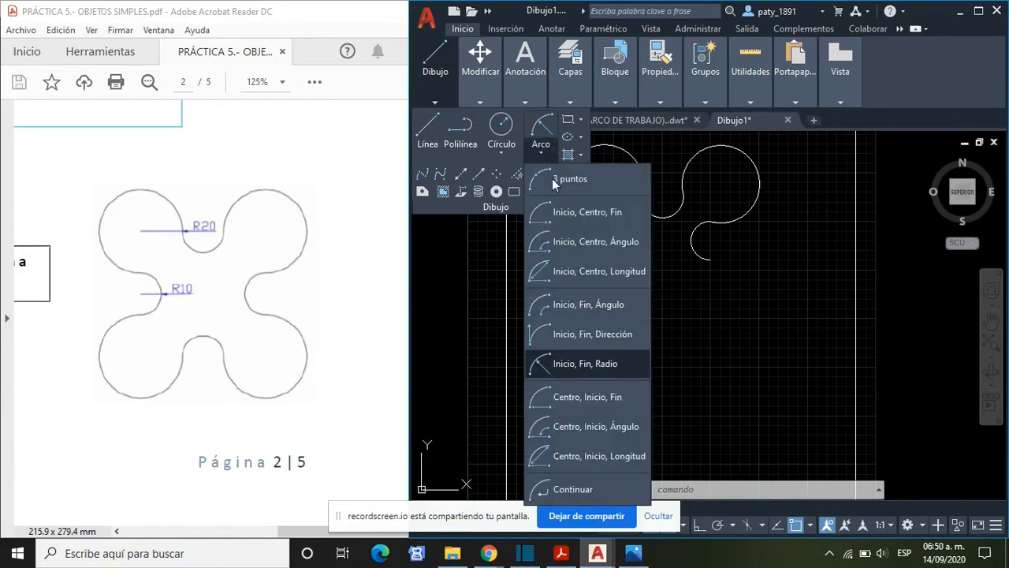
left_click(595, 365)
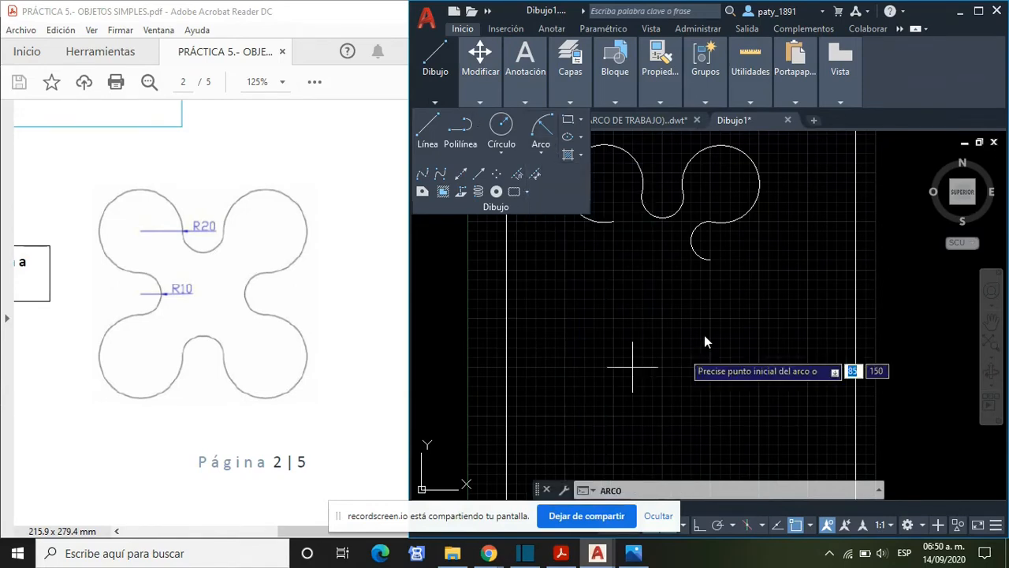
left_click(710, 261)
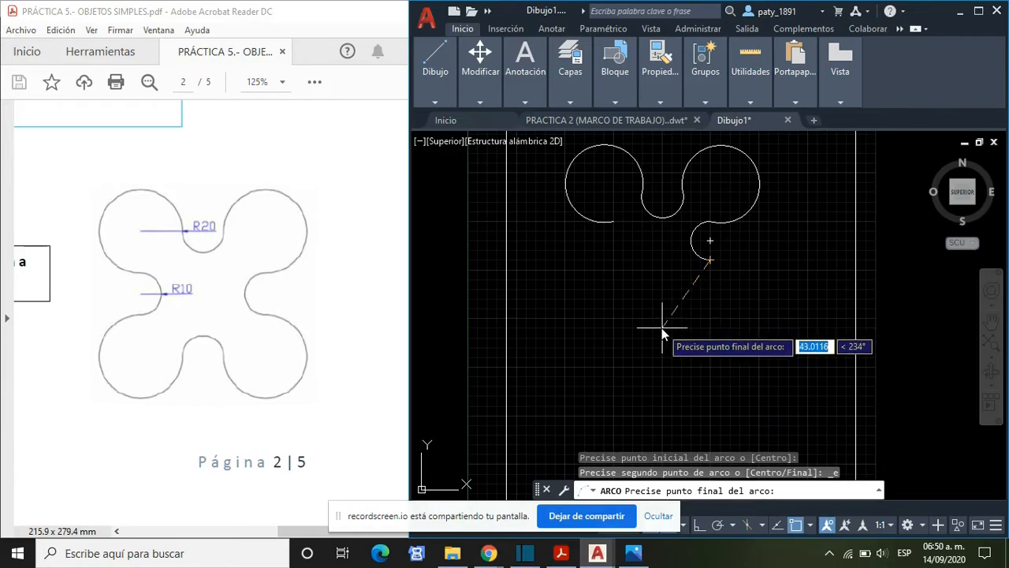
left_click(633, 552)
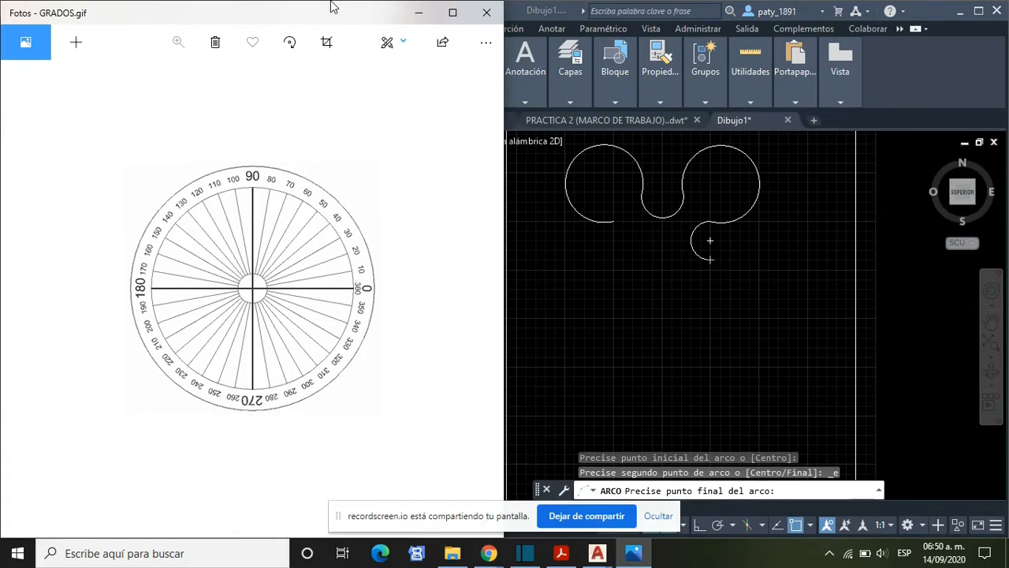
left_click(419, 12)
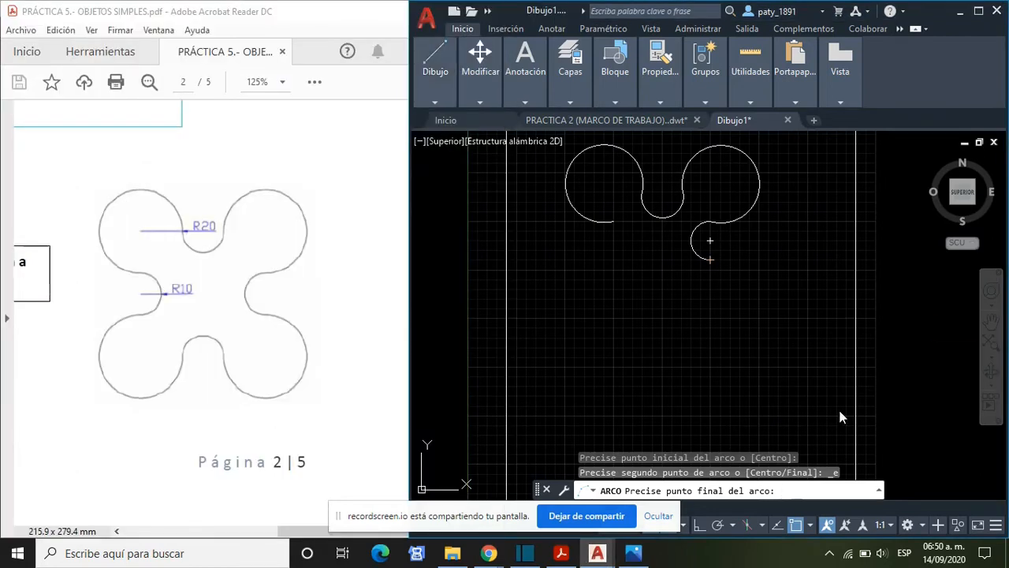
left_click(679, 294)
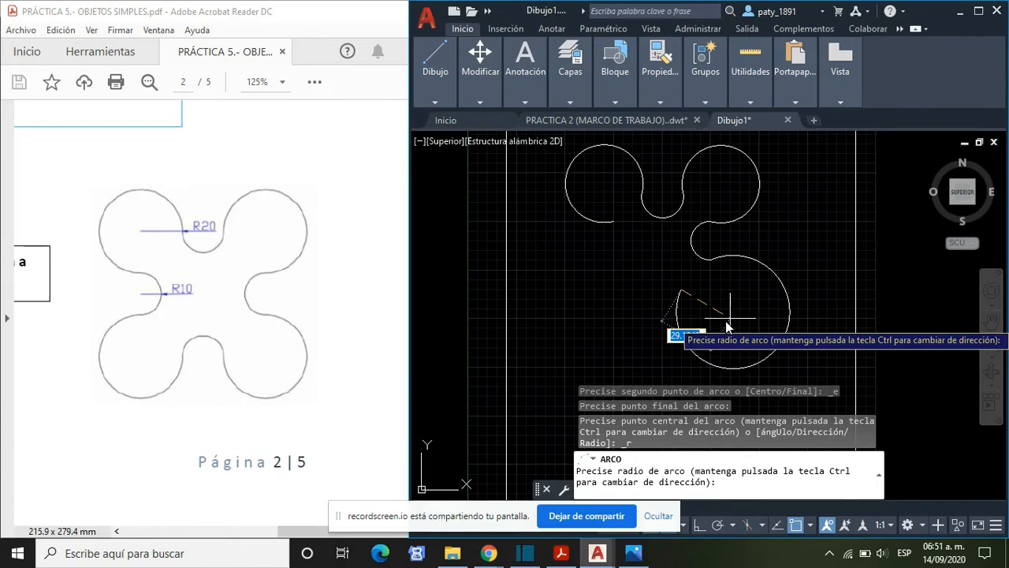
type("20")
key("Return")
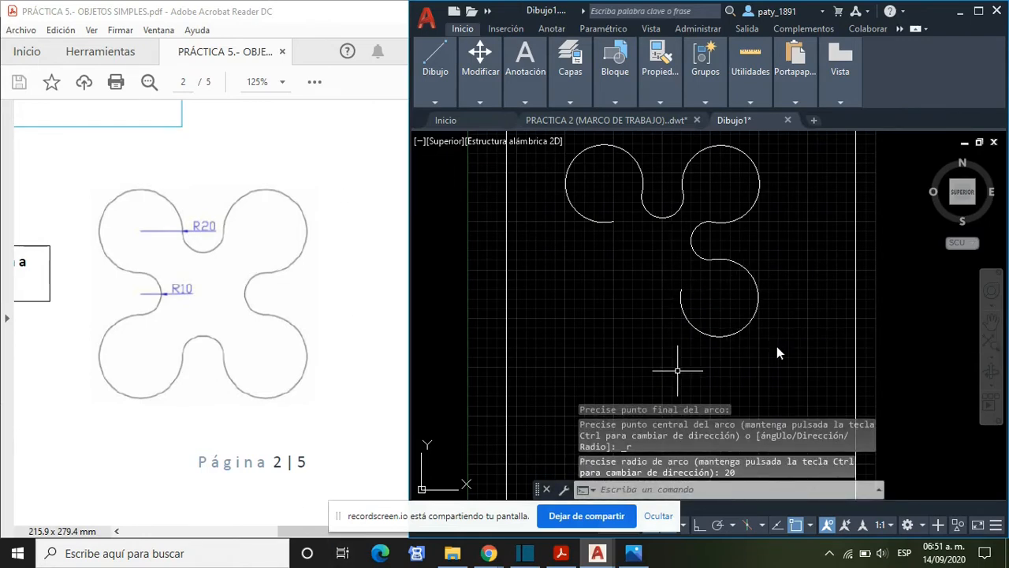
- Draw an Inicio, Fin, Radio arc from the lower-right lobe's open end to a point 20 away at 180°, with radius 10
mouse_move(480, 71)
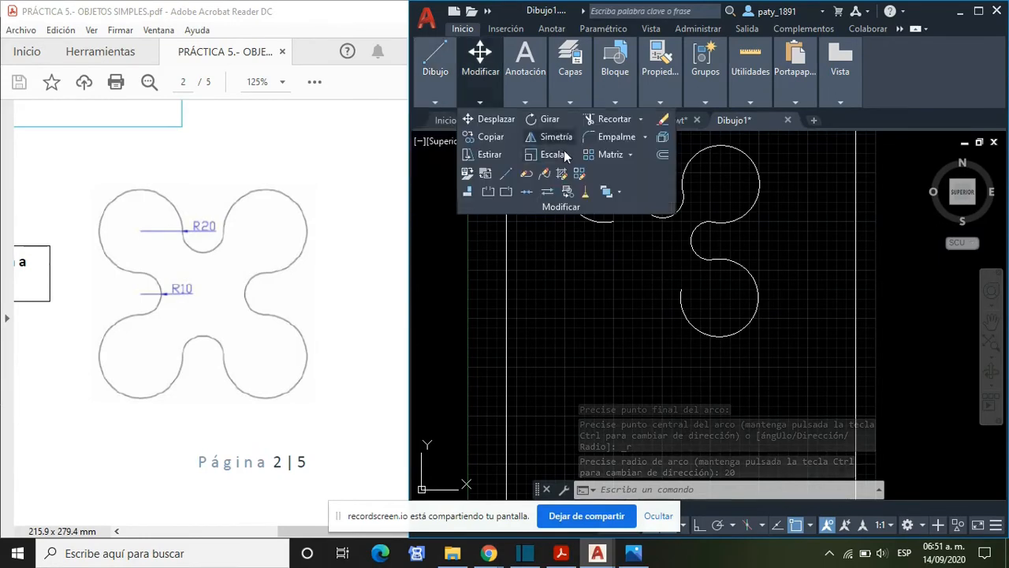
mouse_move(436, 71)
left_click(542, 152)
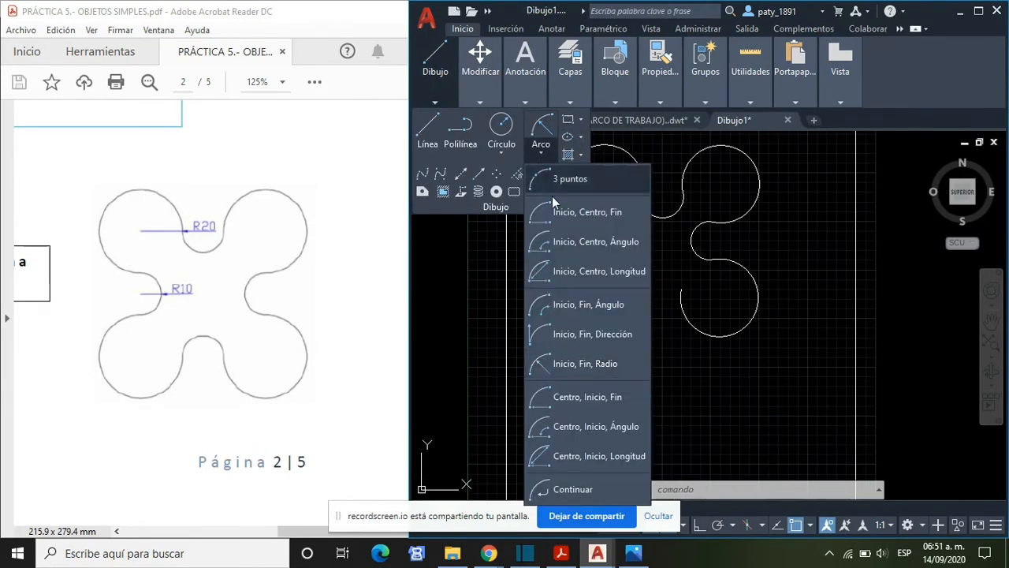
left_click(585, 364)
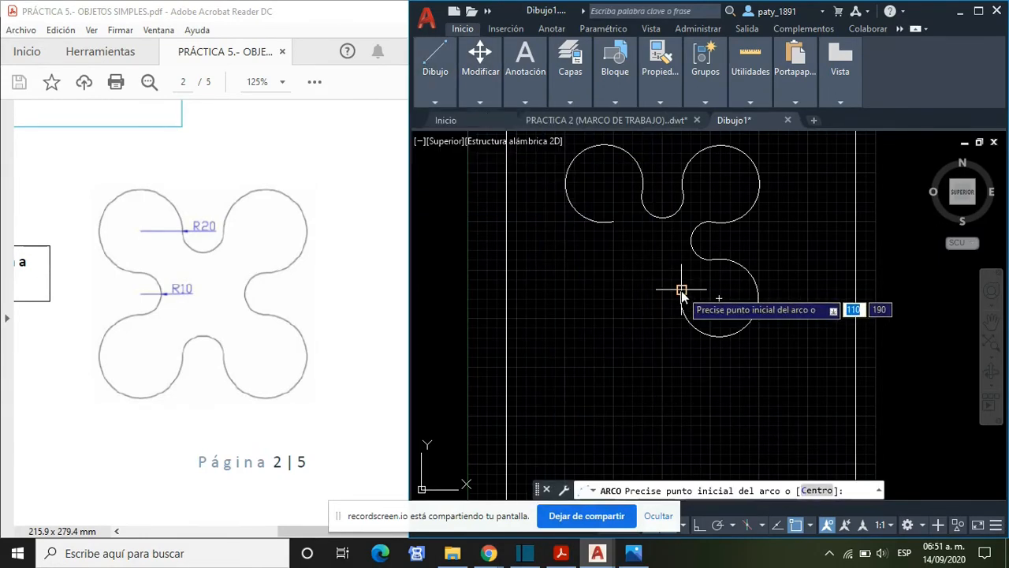
left_click(681, 290)
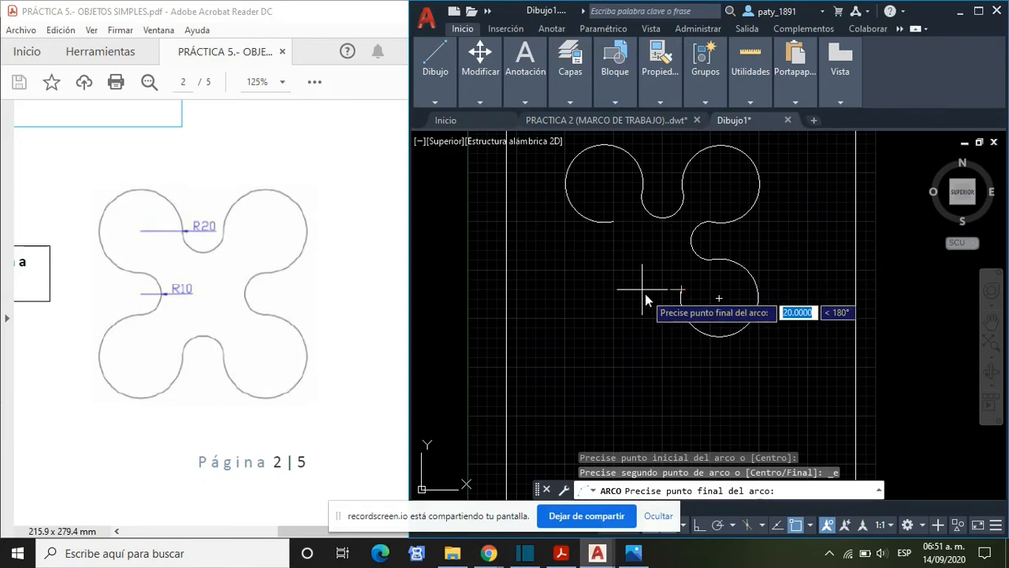
key("Return")
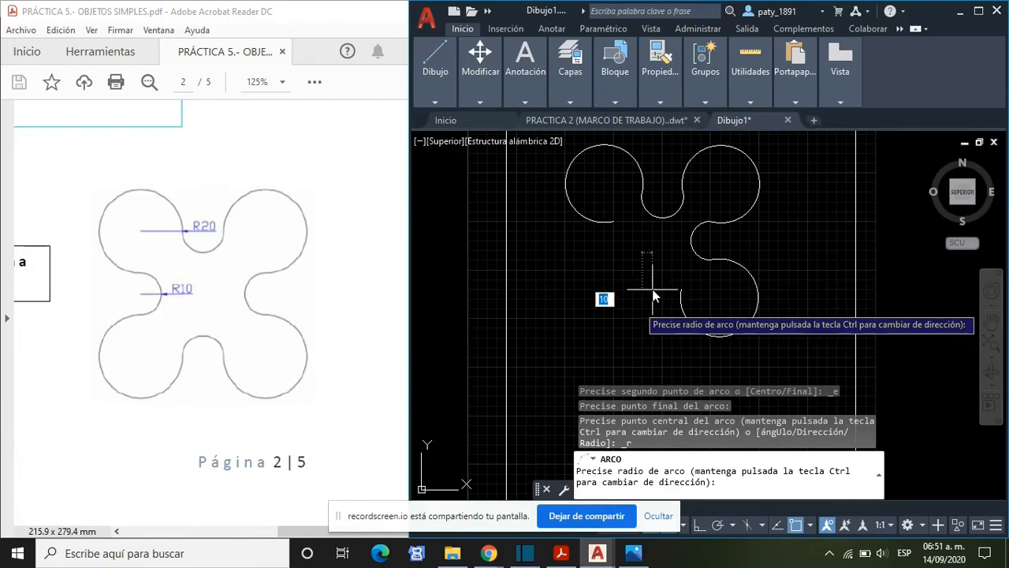
type("10")
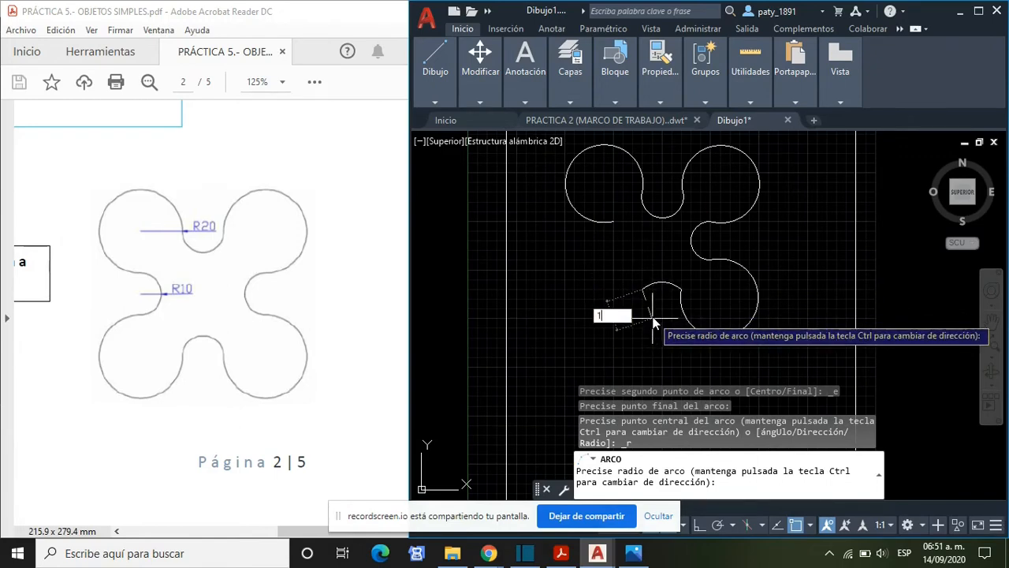
key("Return")
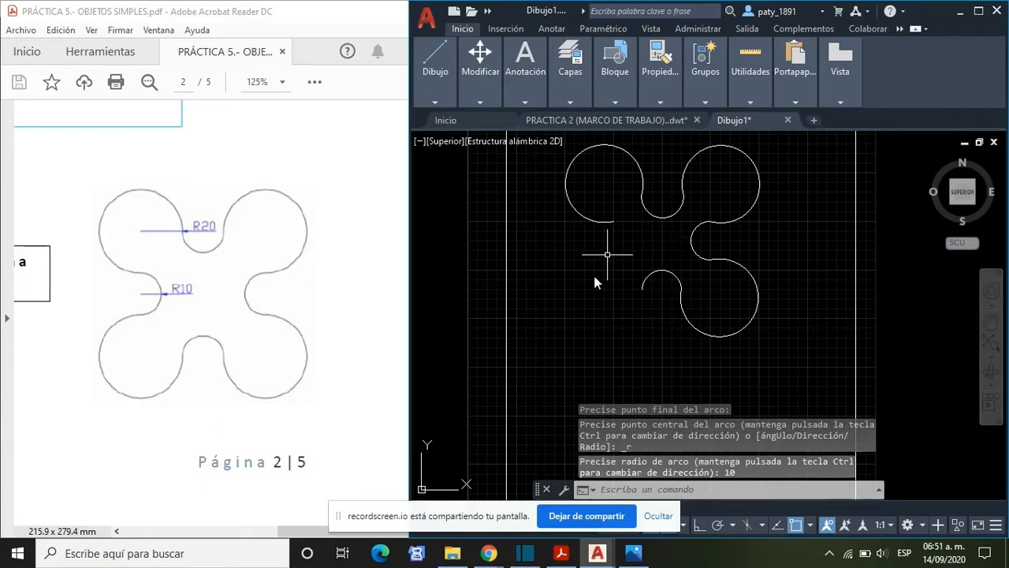
- Draw the lower-left lobe from the bottom small arc's open end, consulting the GRADOS protractor, with its endpoint 21.2132 away at 135° and radius 20
mouse_move(435, 67)
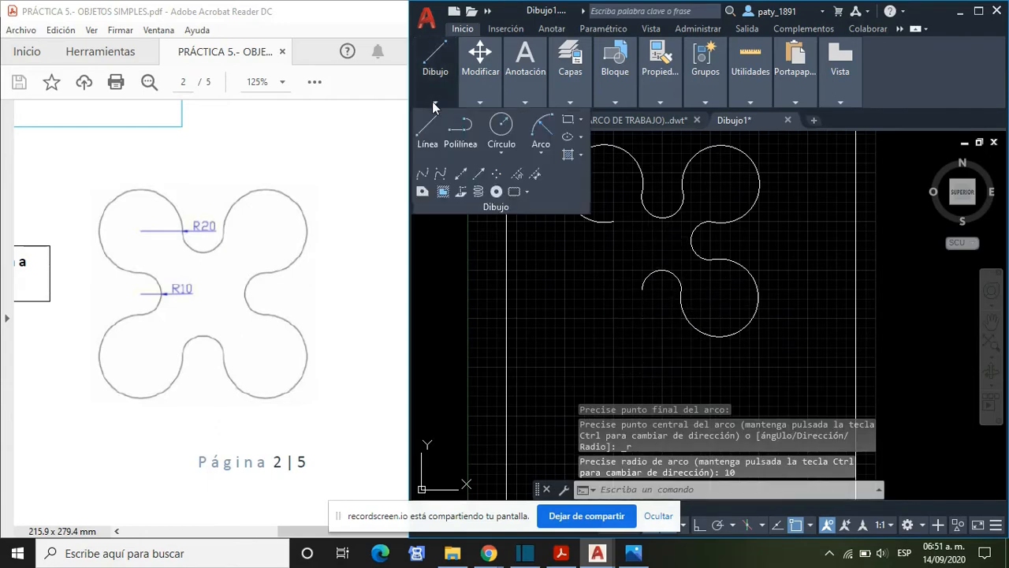
left_click(540, 157)
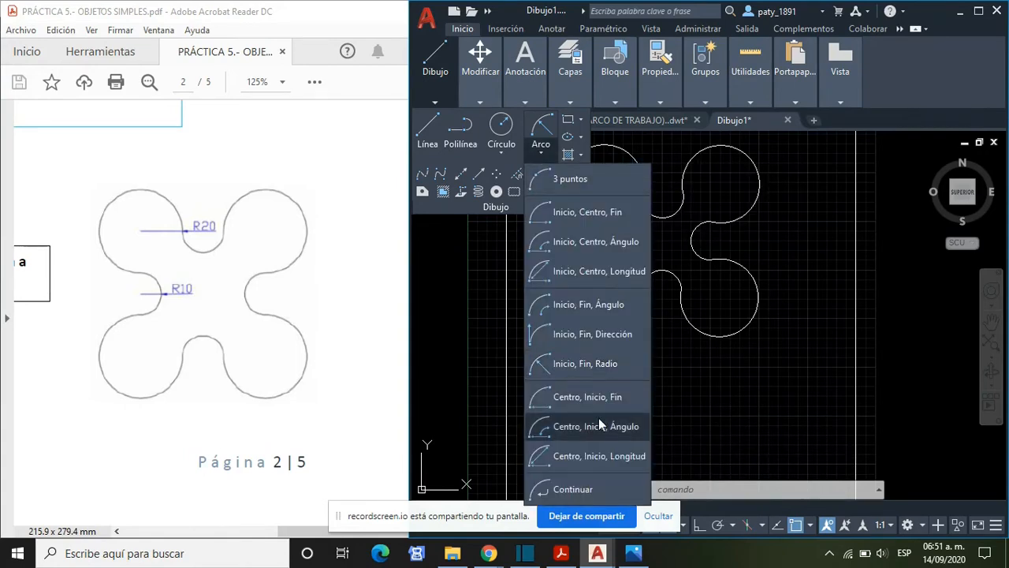
left_click(598, 366)
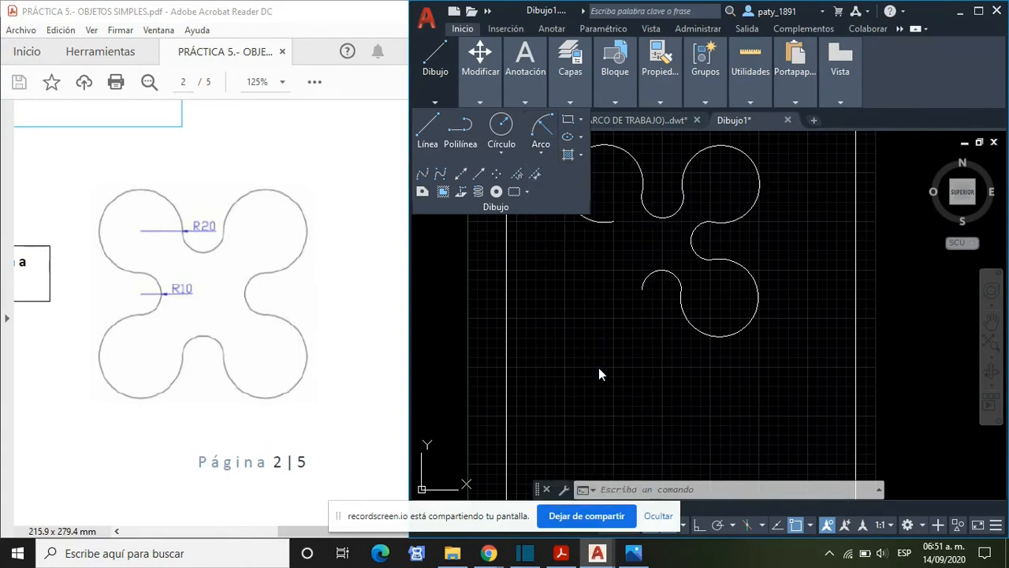
left_click(643, 289)
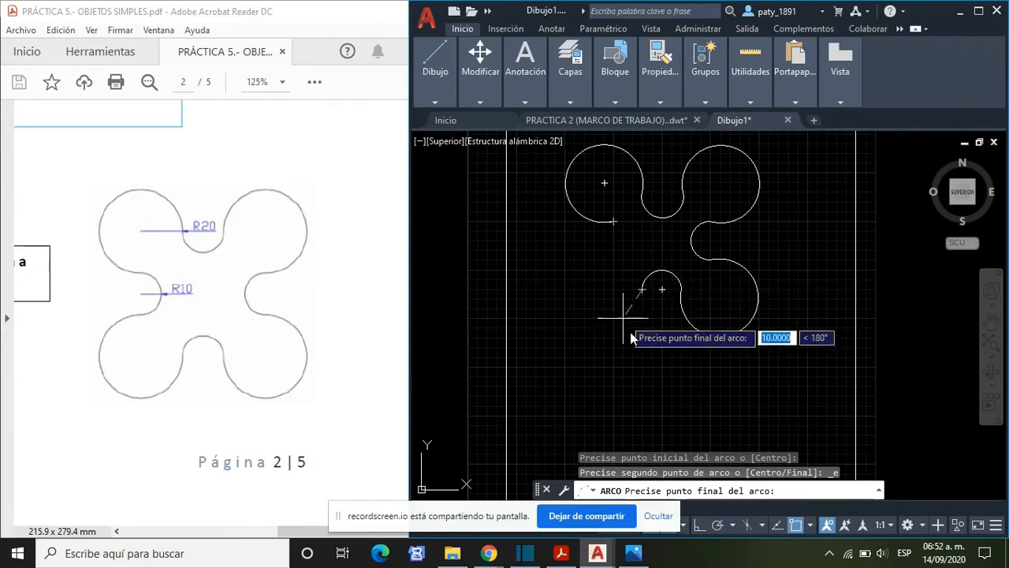
left_click(643, 289)
left_click(636, 554)
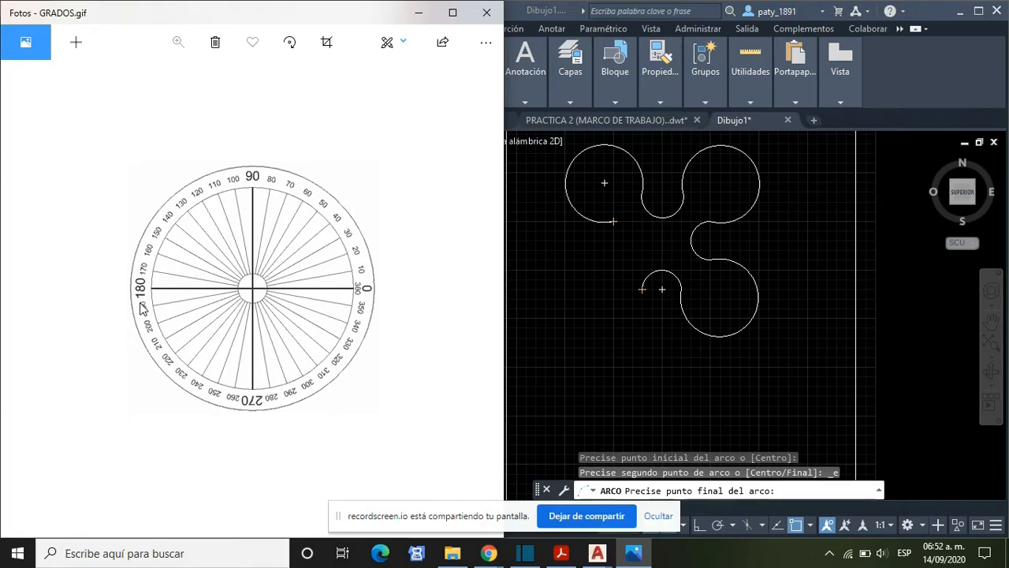
left_click(609, 289)
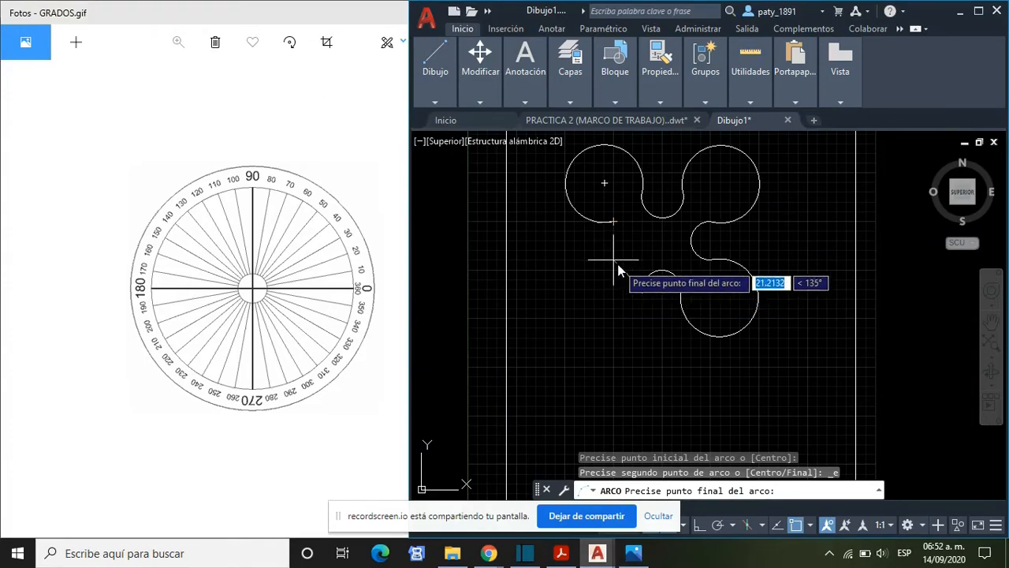
left_click(614, 260)
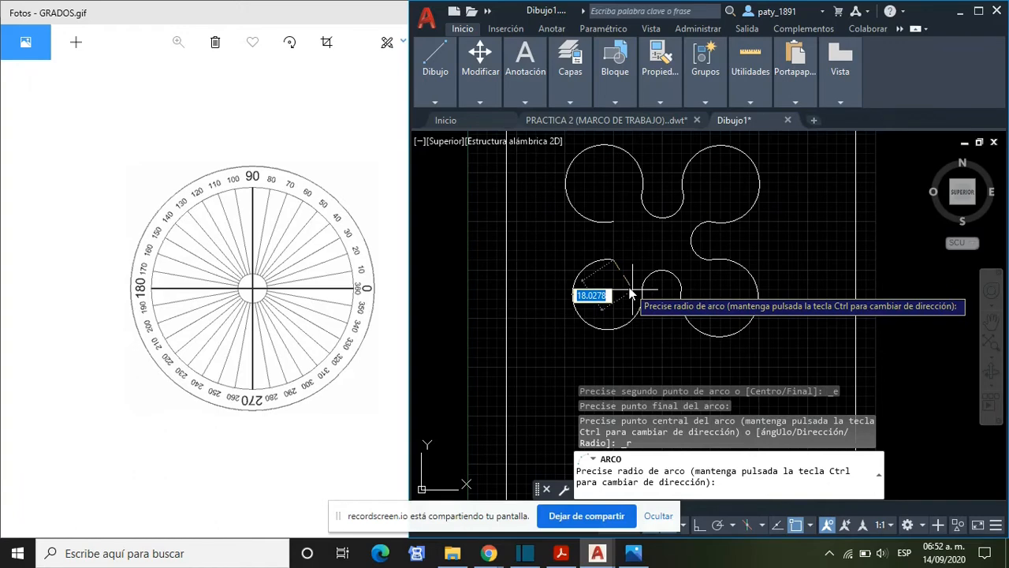
type("20")
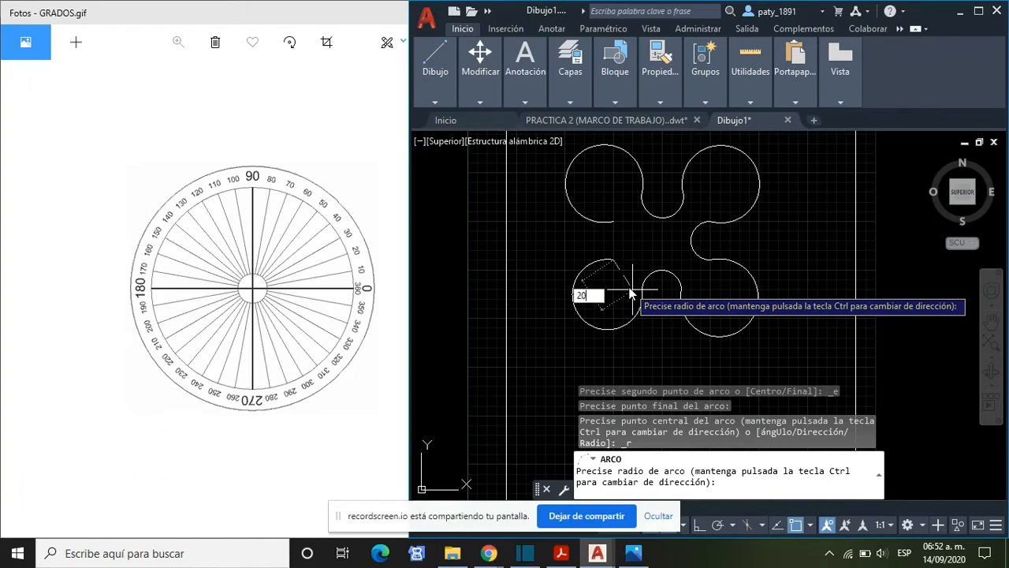
key("Return")
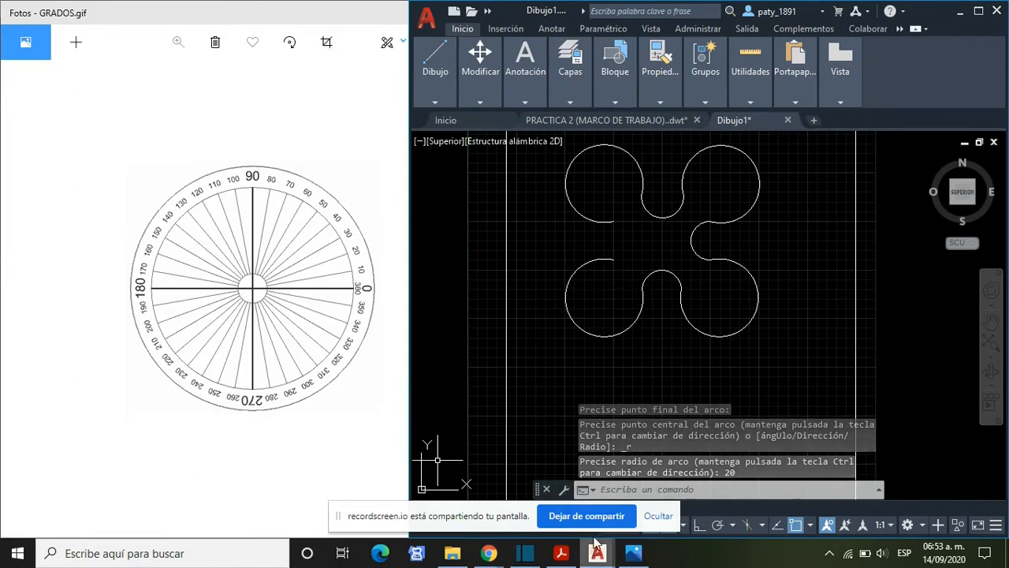
- Close the four-lobed figure against the PDF example with an Inicio, Fin, Radio arc from the lower-left lobe's open end to the upper-left lobe's, radius 10
left_click(560, 553)
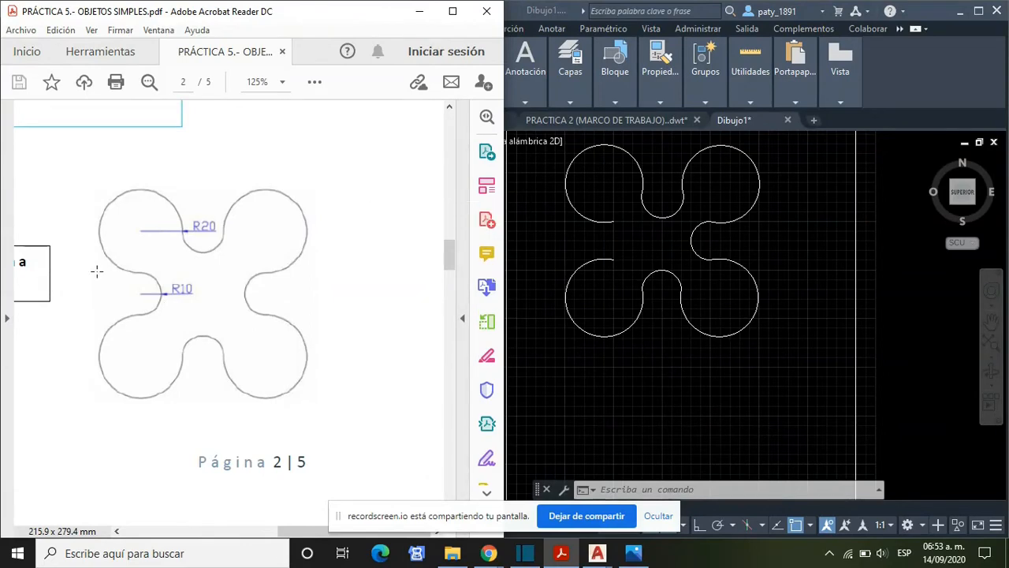
left_click(518, 83)
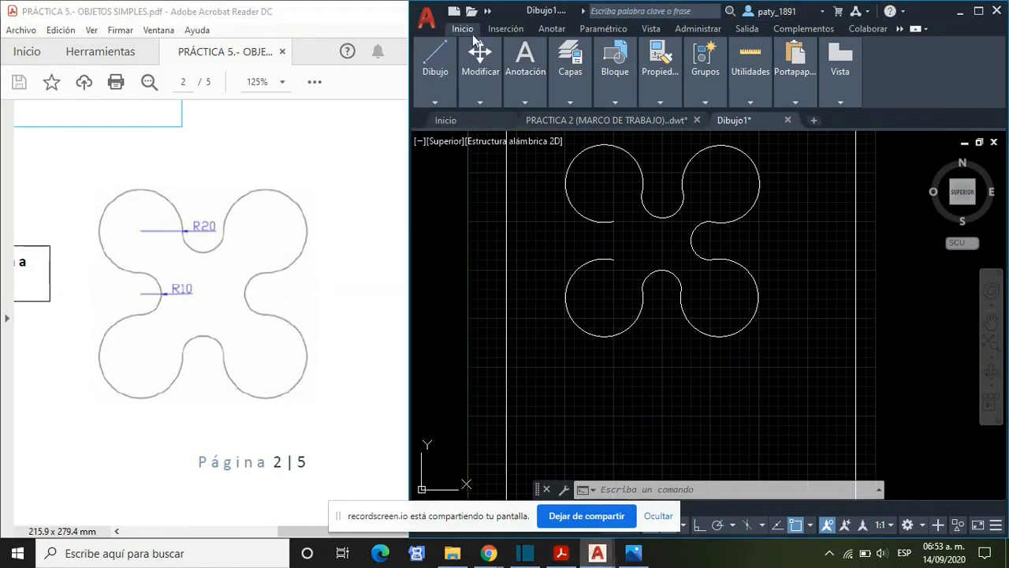
mouse_move(453, 96)
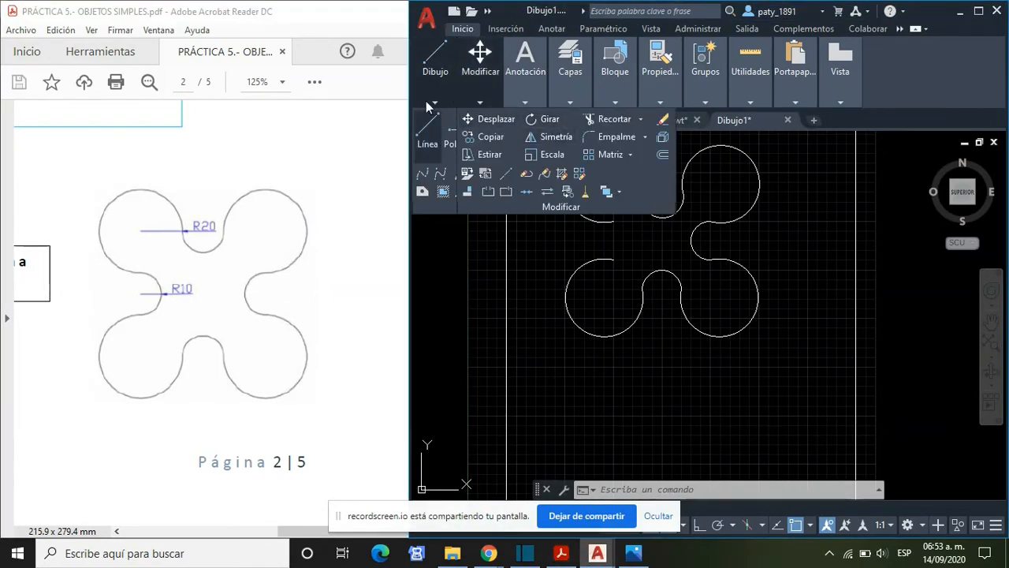
left_click(540, 149)
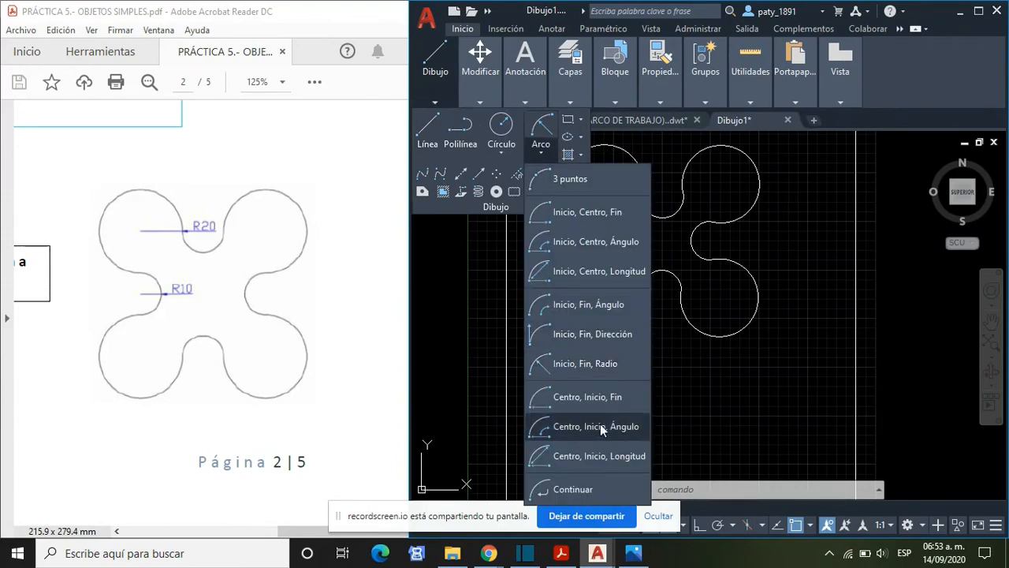
left_click(594, 366)
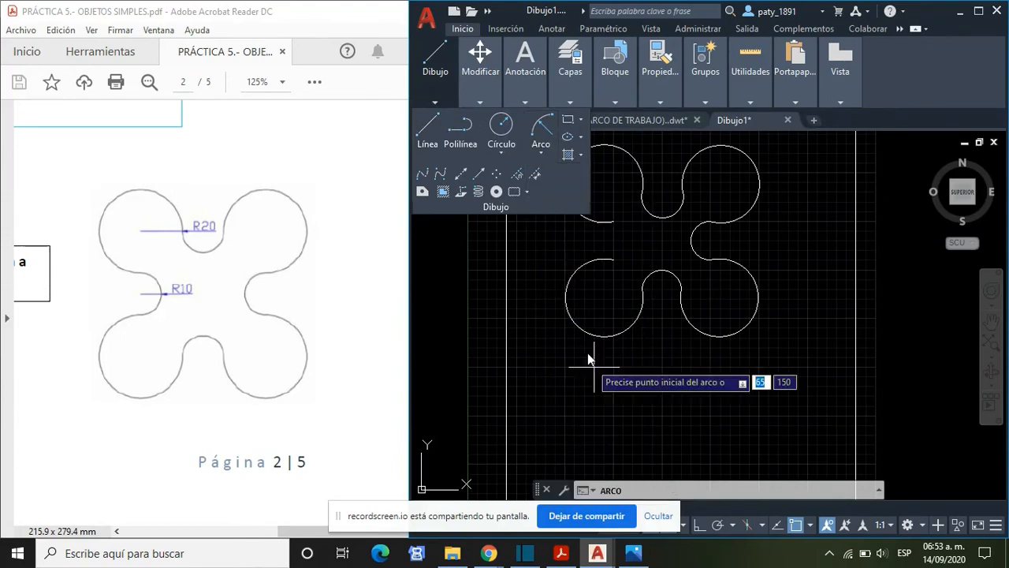
left_click(613, 258)
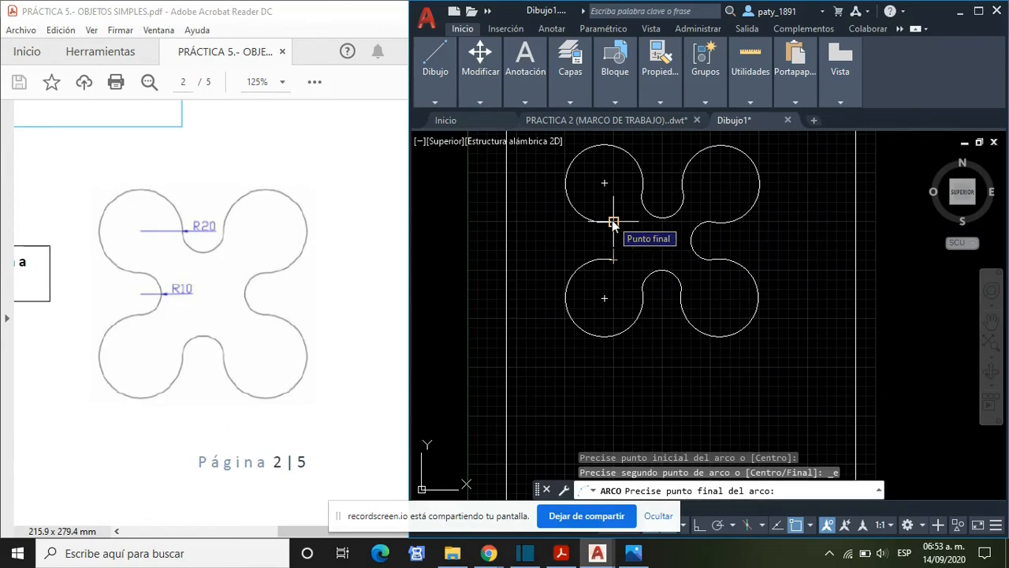
left_click(611, 220)
type("r")
key("Return")
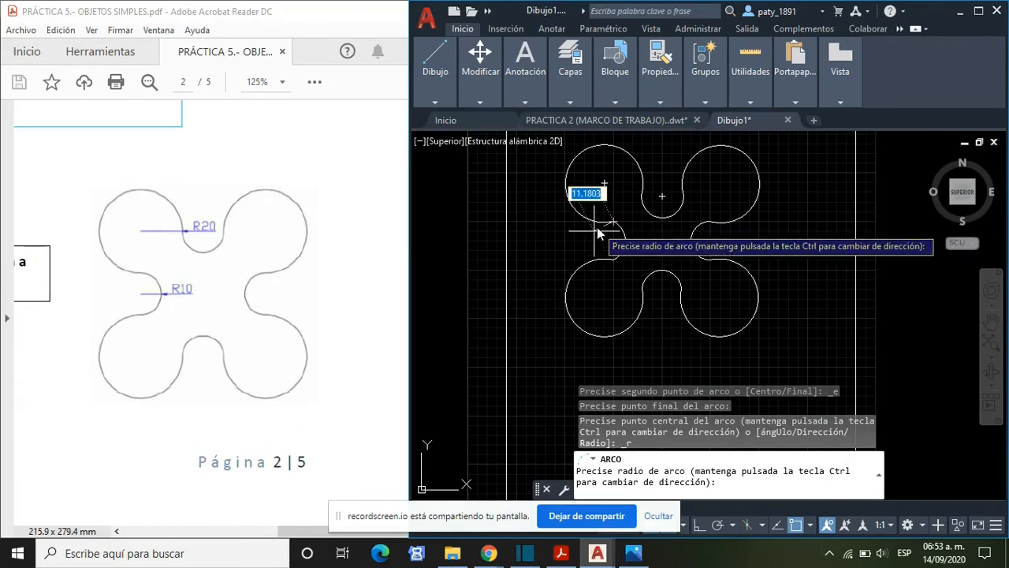
type("10")
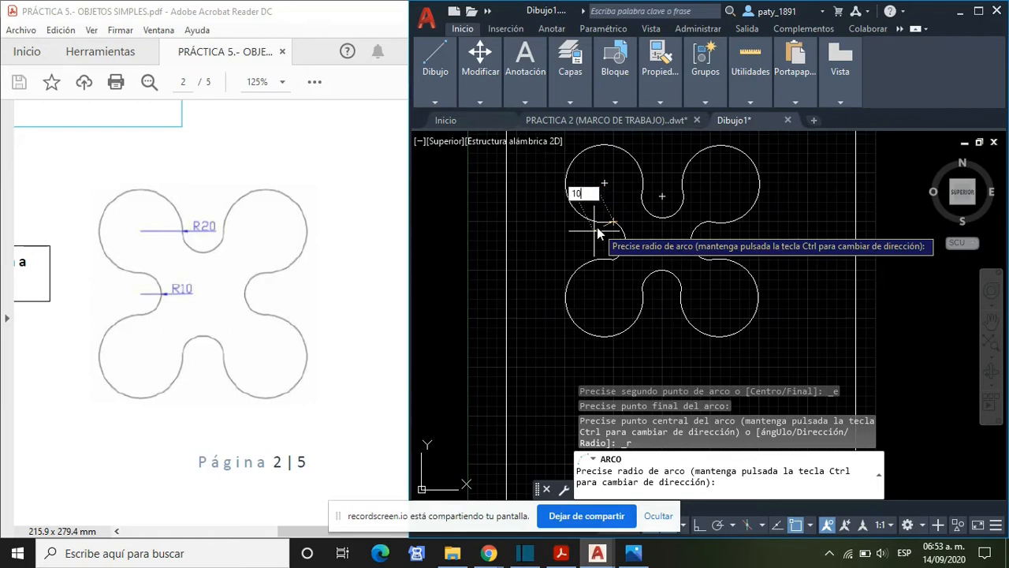
key("Return")
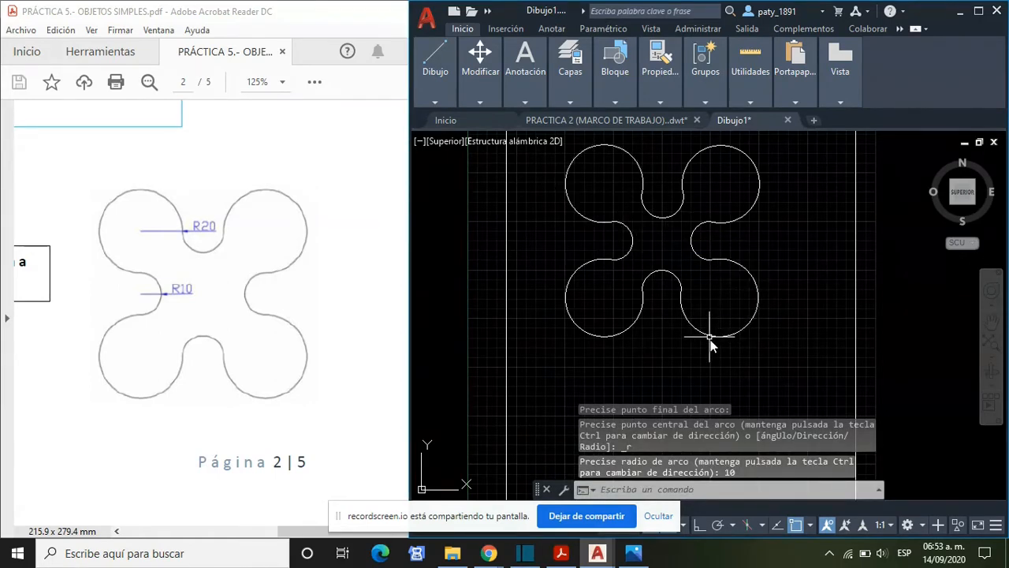
- Switch to the practice PDF in Acrobat Reader and examine the dimensions of the circles example on page 3 at 200% zoom
scroll(714, 329, "down", 2)
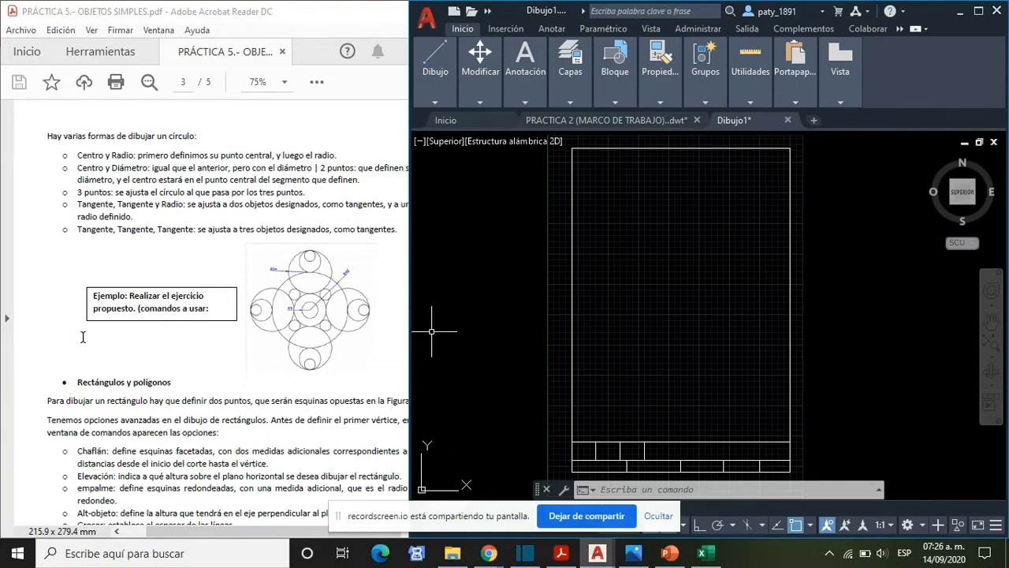
left_click(44, 169)
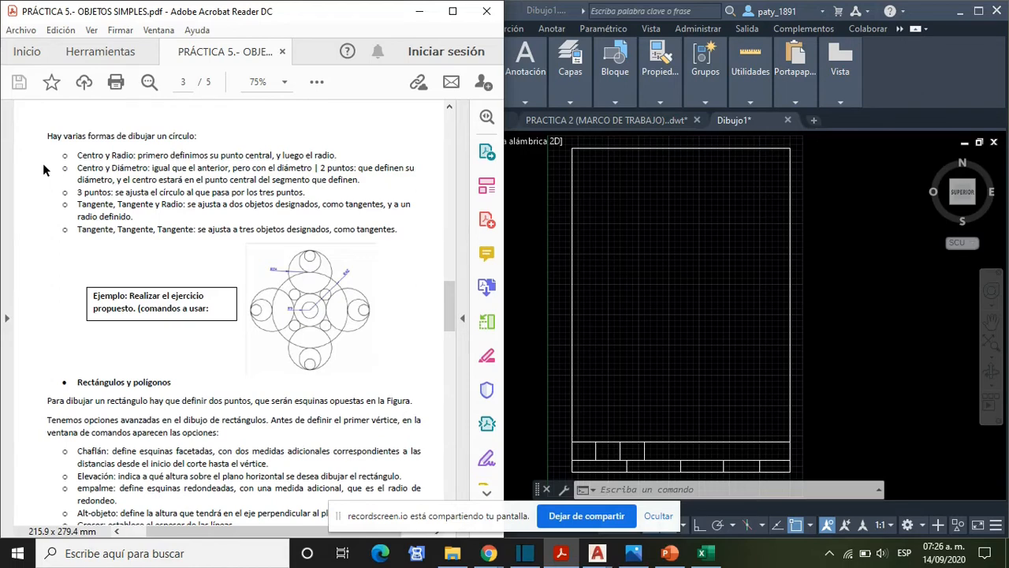
scroll(232, 289, "down", 2)
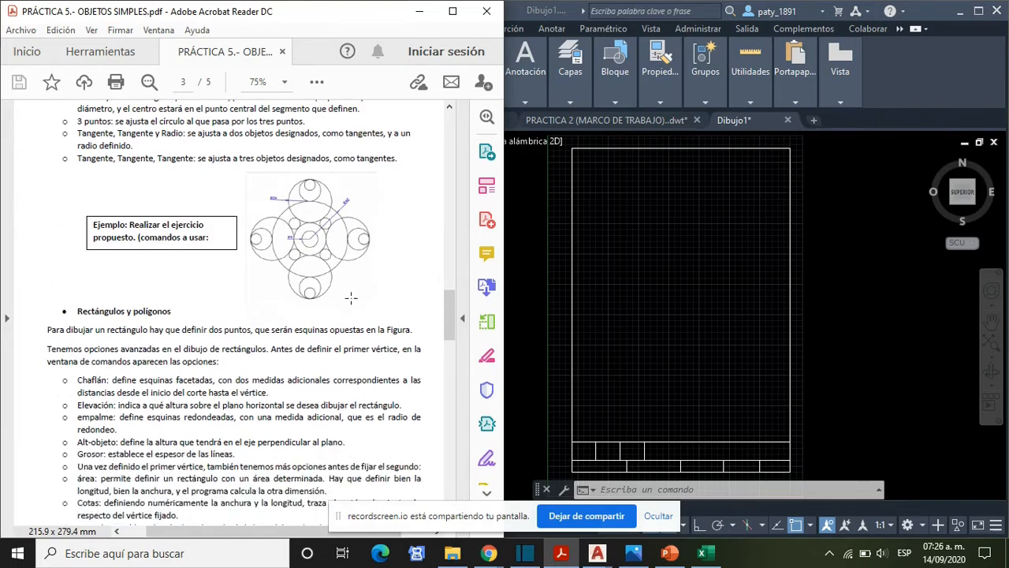
scroll(330, 274, "up", 1, "ctrl")
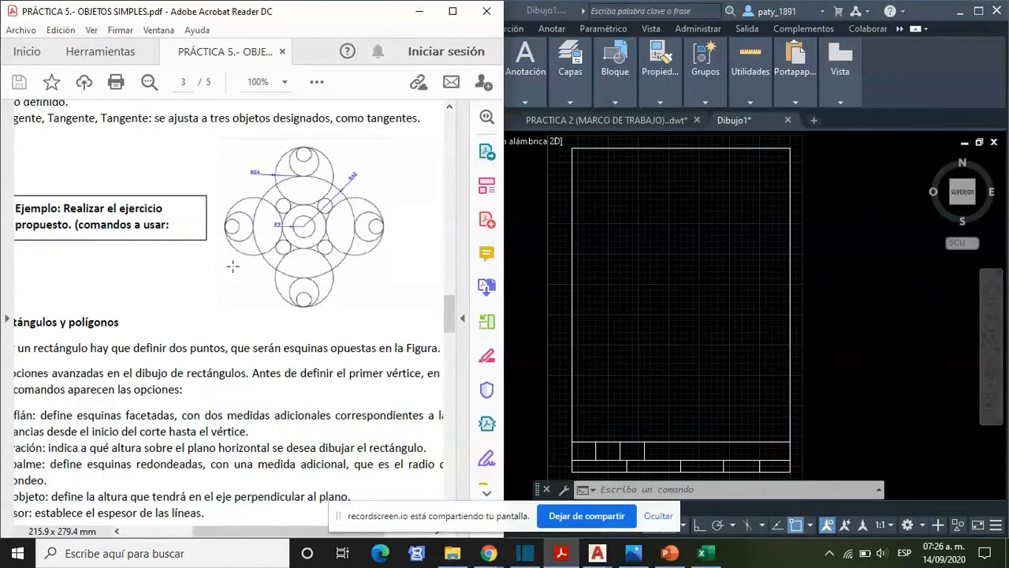
scroll(291, 280, "up", 2, "ctrl")
scroll(292, 281, "down", 1, "ctrl")
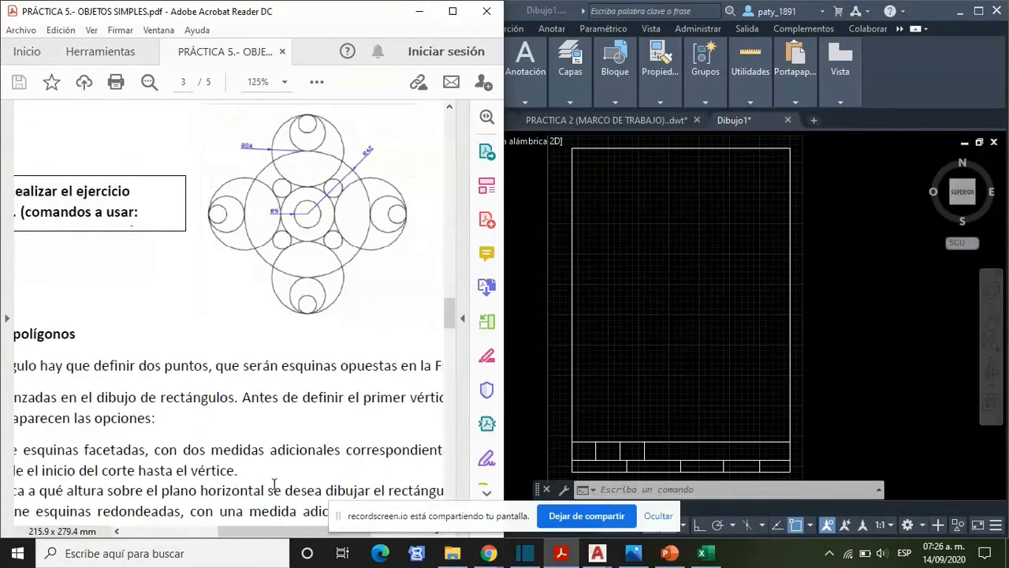
left_click_drag(256, 531, 281, 546)
scroll(195, 208, "up", 1)
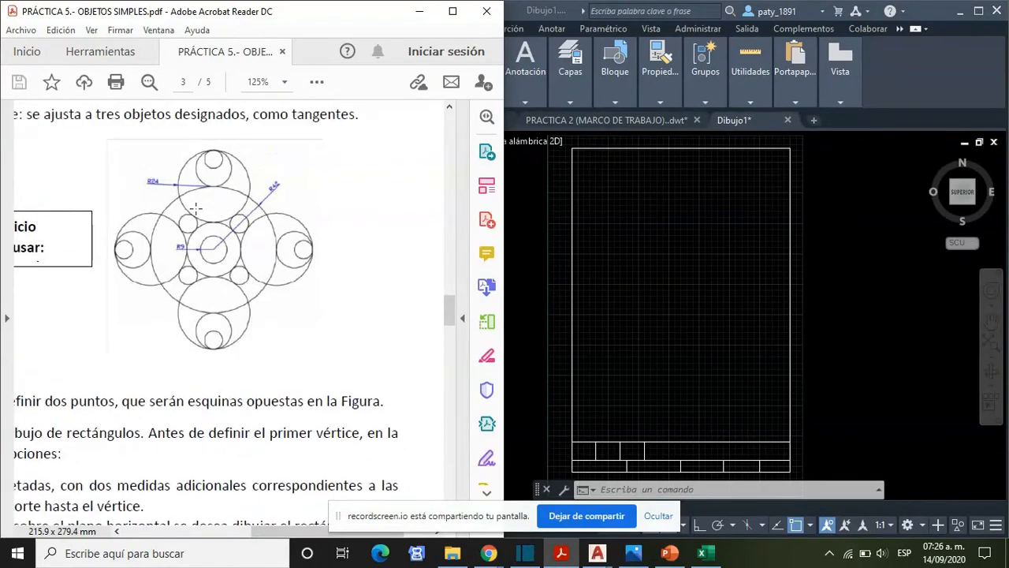
scroll(208, 296, "up", 3, "ctrl")
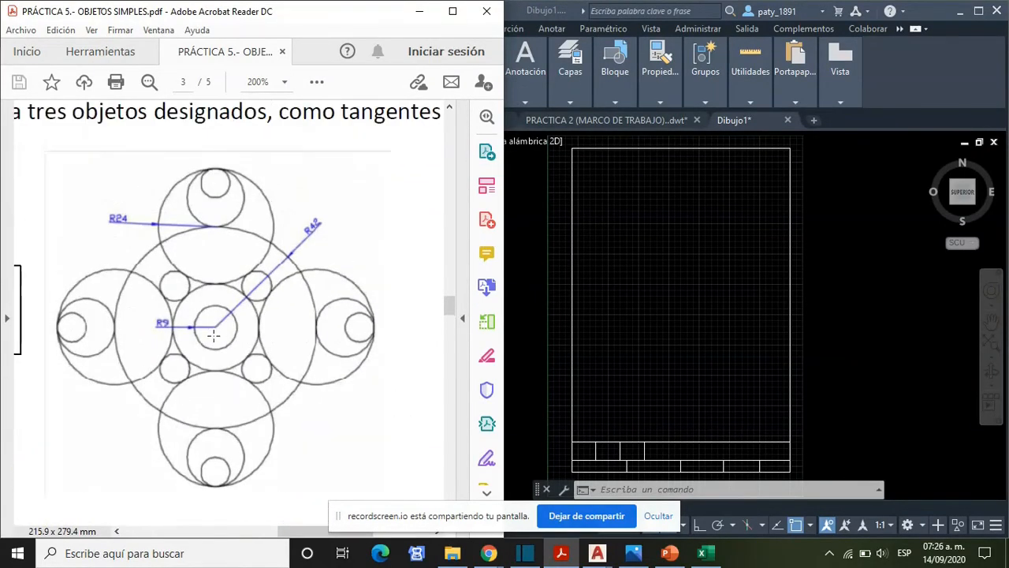
- Switch to AutoCAD and draw a circle of radius 9 near the middle of the drawing frame
left_click(691, 302)
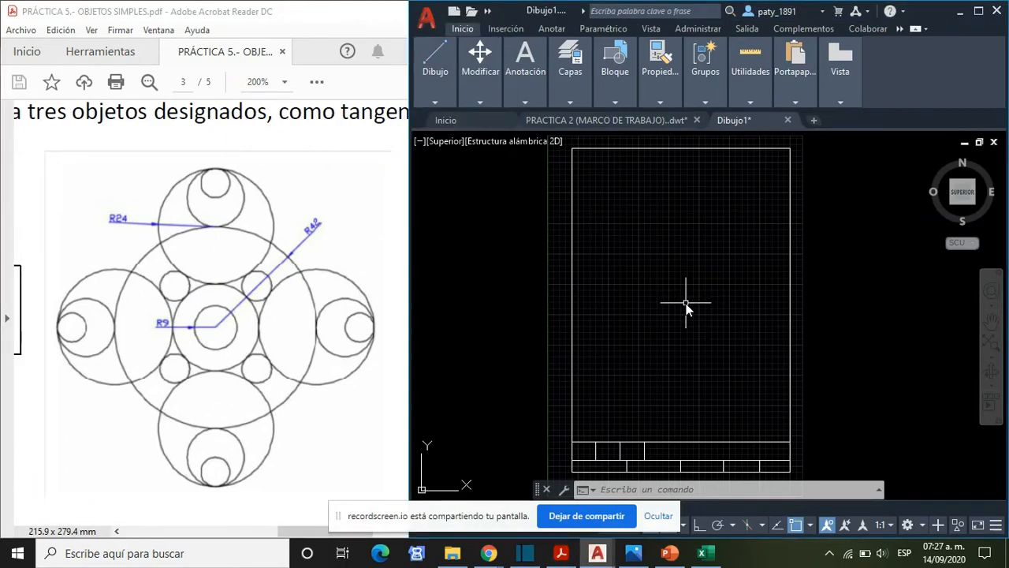
type("CIR")
key("Return")
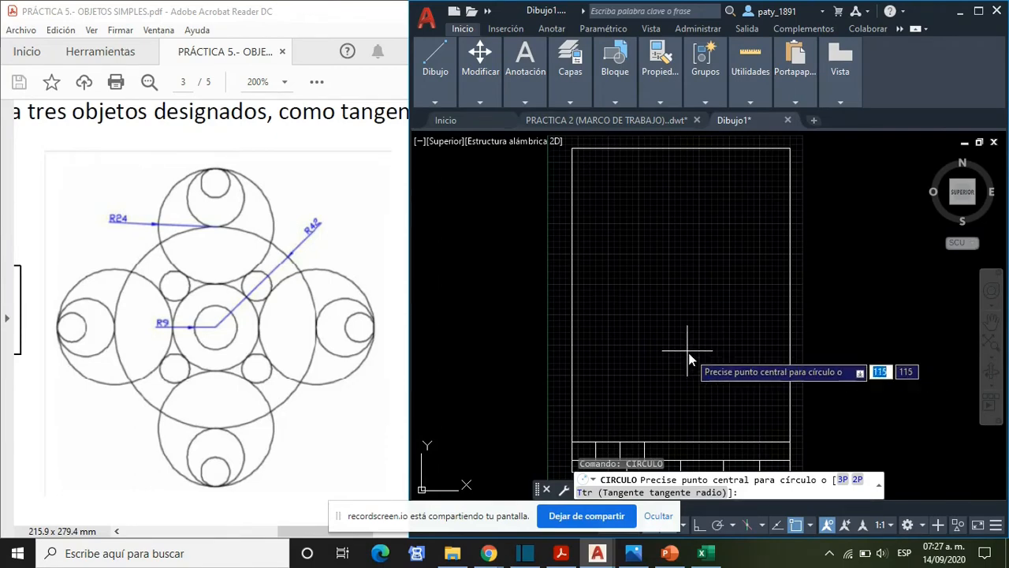
left_click(681, 309)
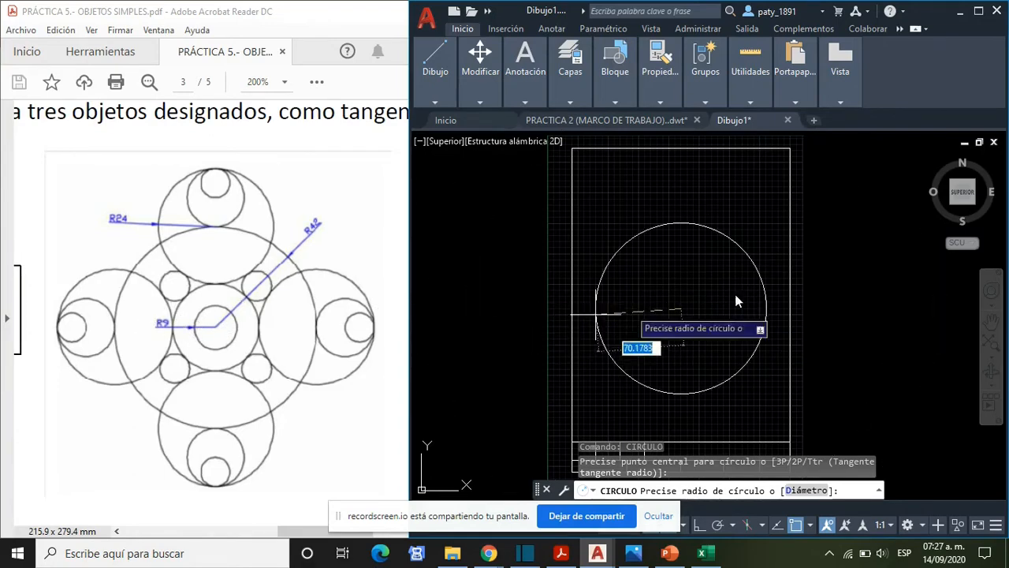
type("9")
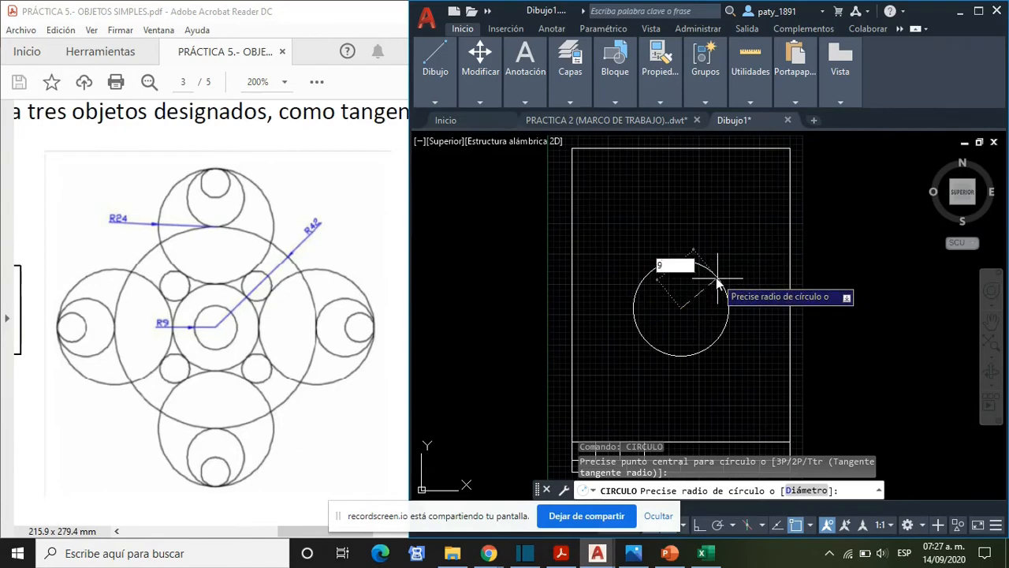
key("Return")
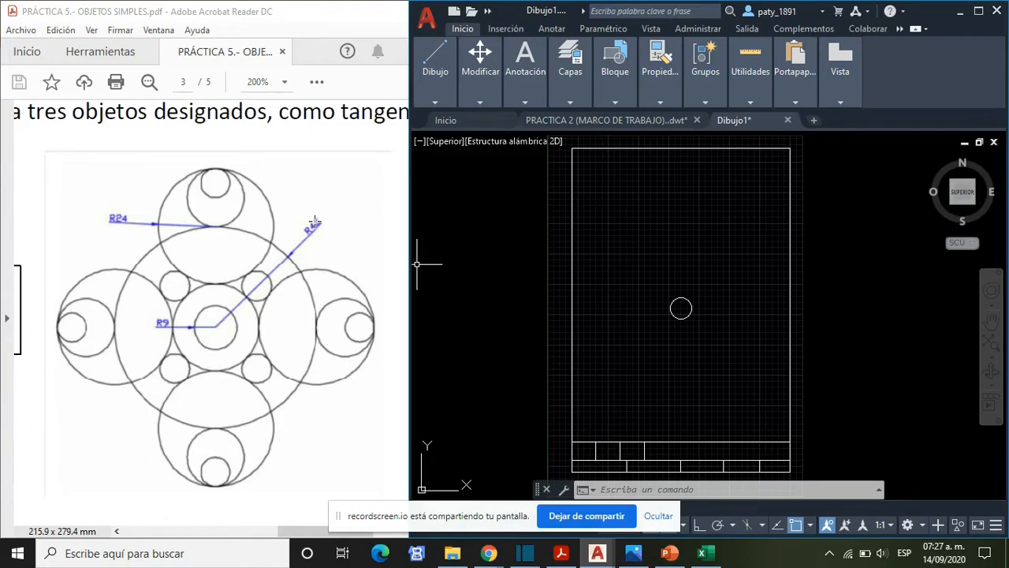
- Draw a circle of radius 42 concentric with the radius 9 circle
type("CIR")
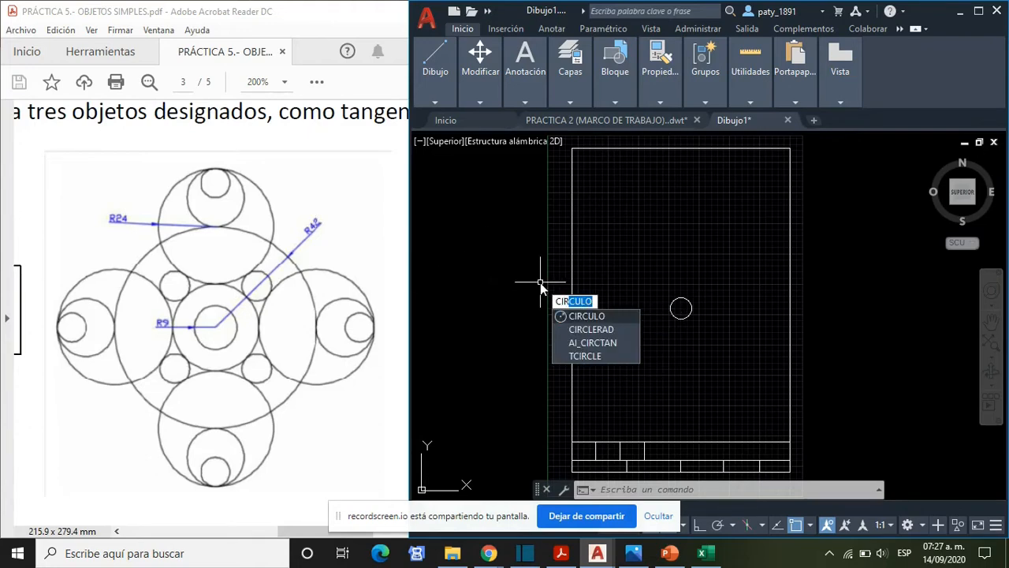
key("Return")
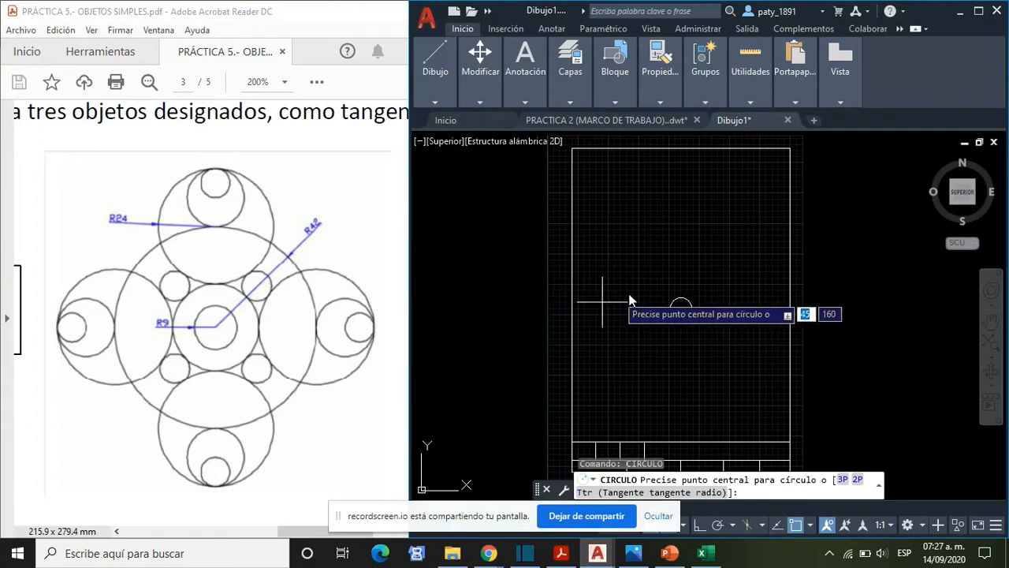
scroll(681, 309, "up", 2)
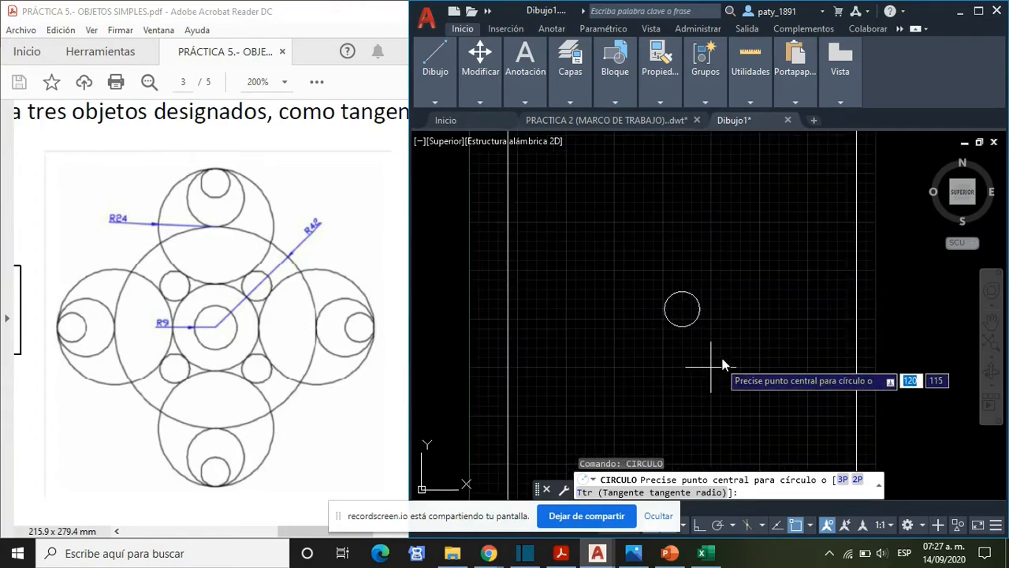
left_click(681, 309)
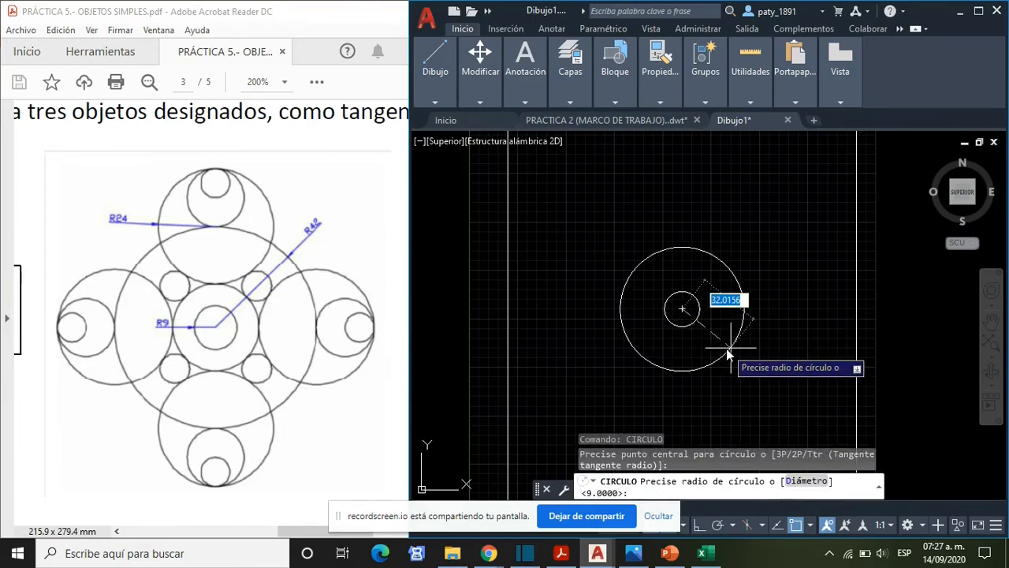
type("42")
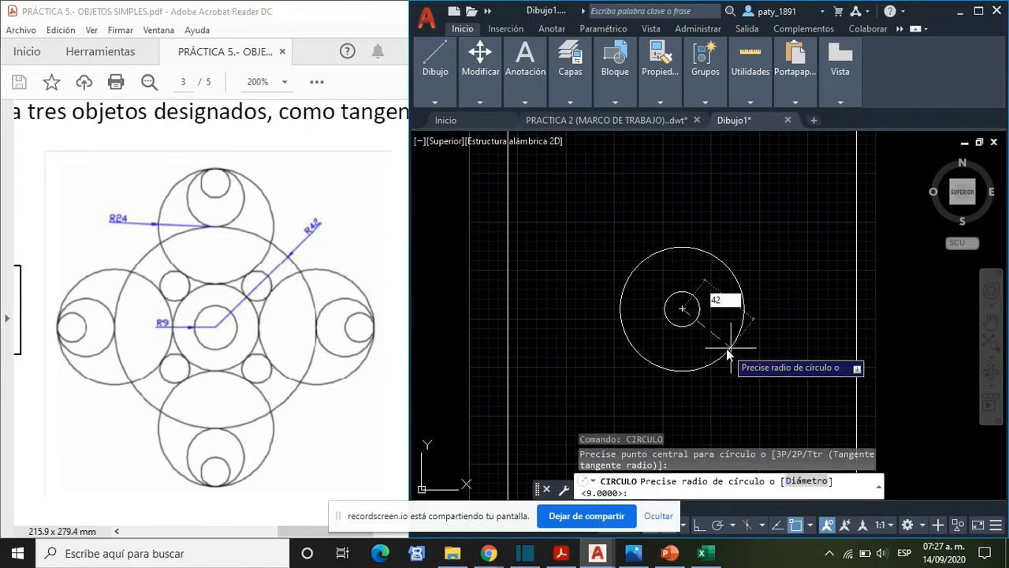
key("Return")
scroll(730, 353, "down", 2)
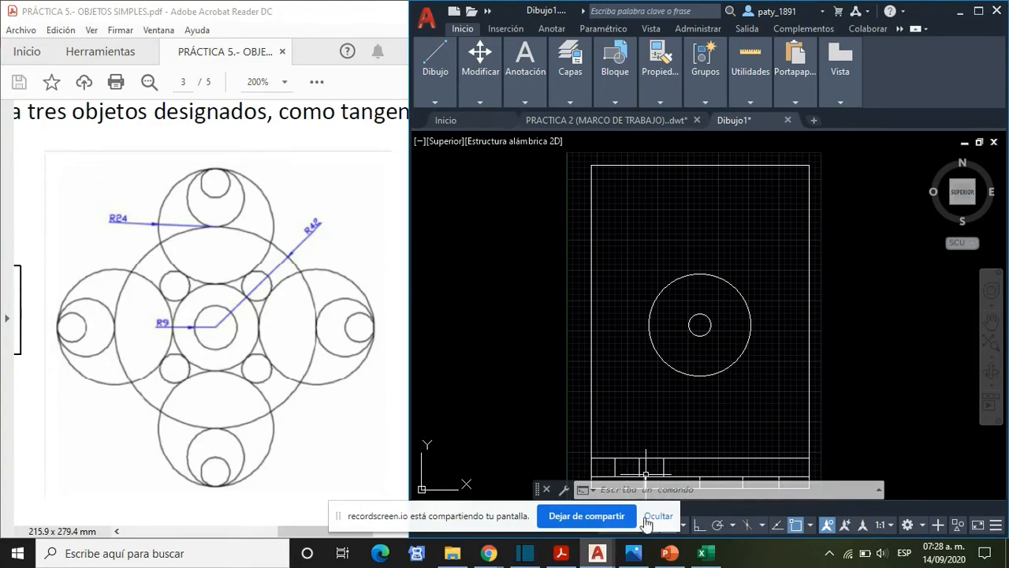
- Check which object snap modes are enabled
left_click_drag(477, 526, 171, 48)
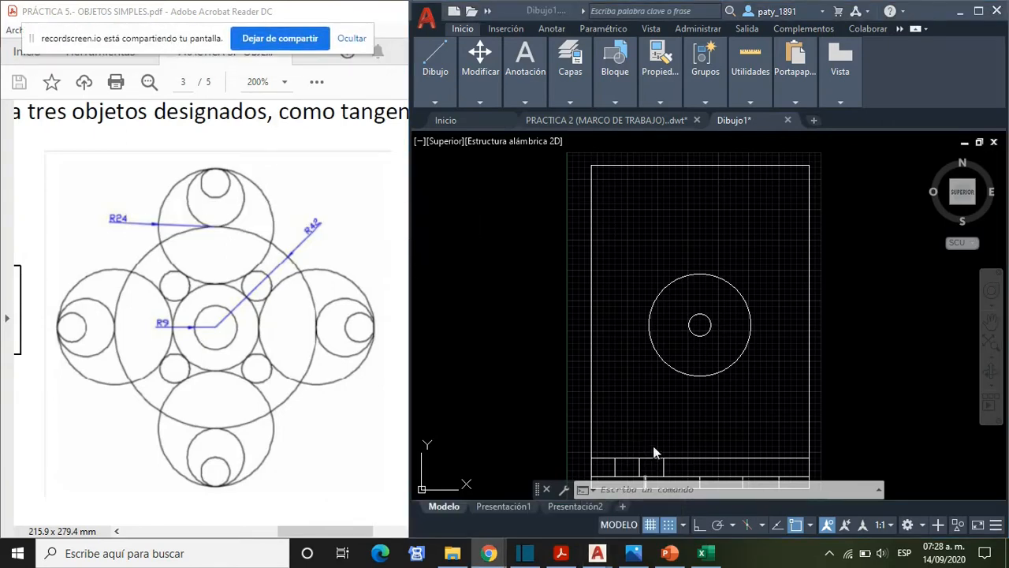
left_click(811, 530)
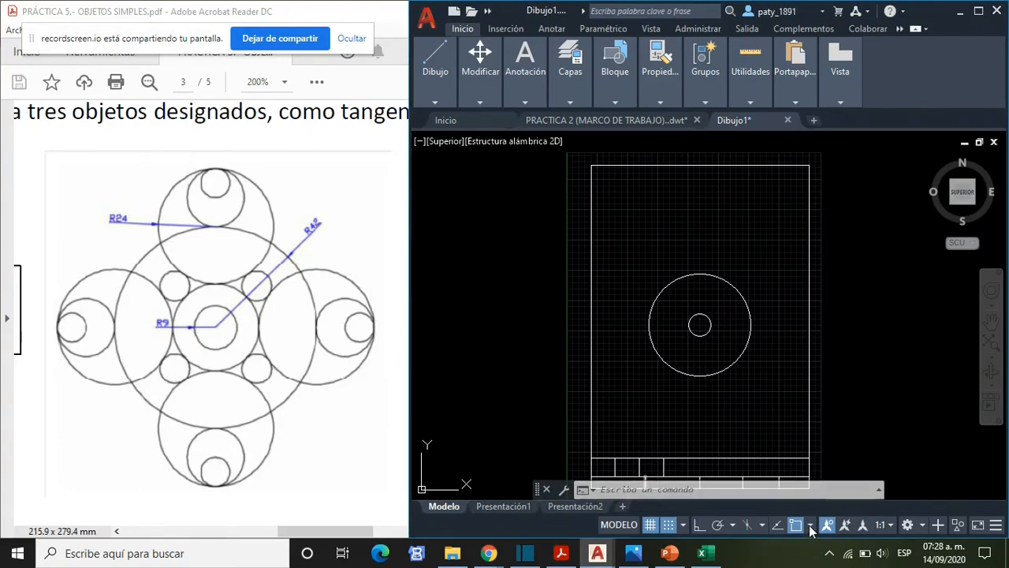
left_click(810, 526)
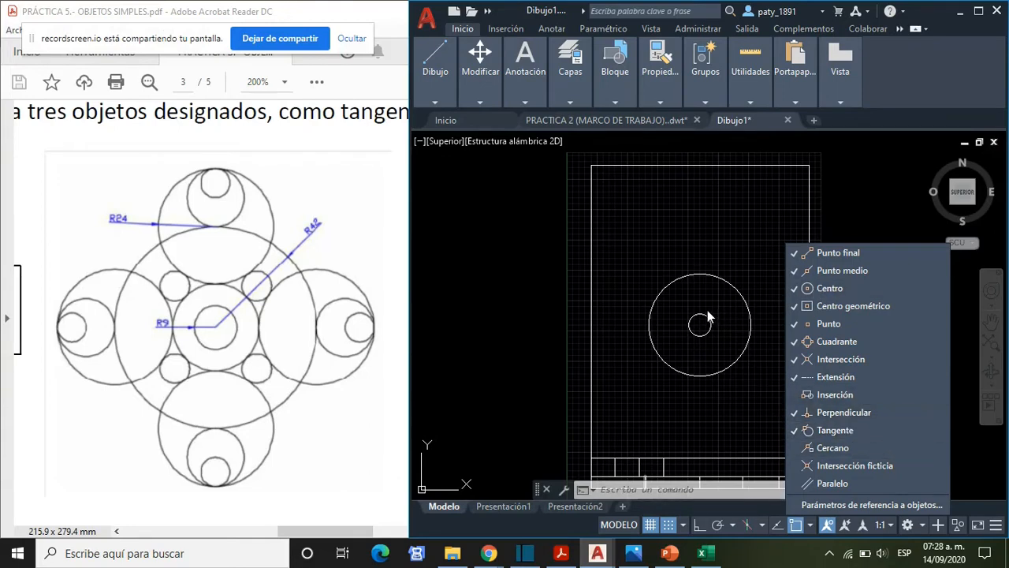
left_click(719, 255)
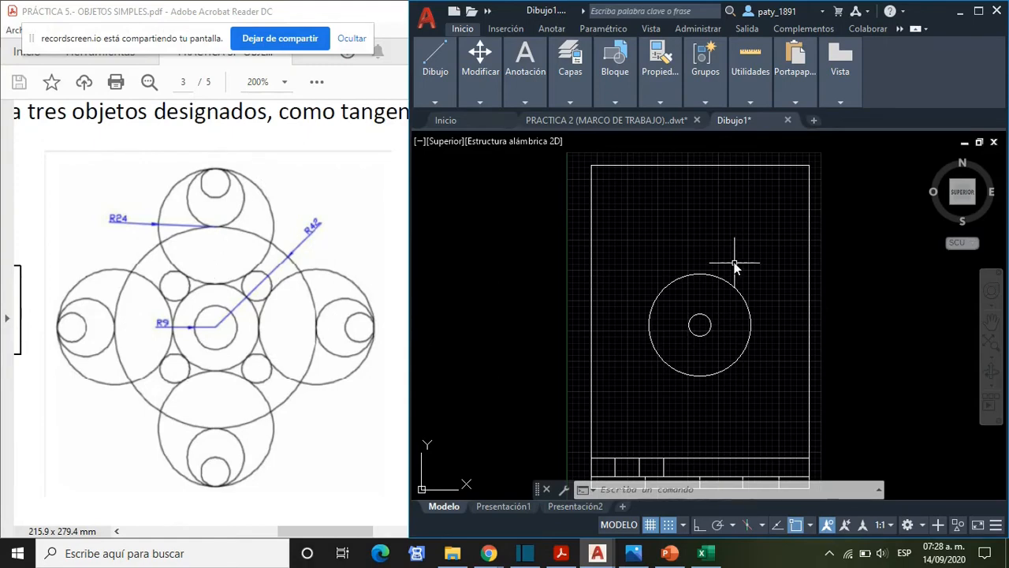
left_click(715, 247)
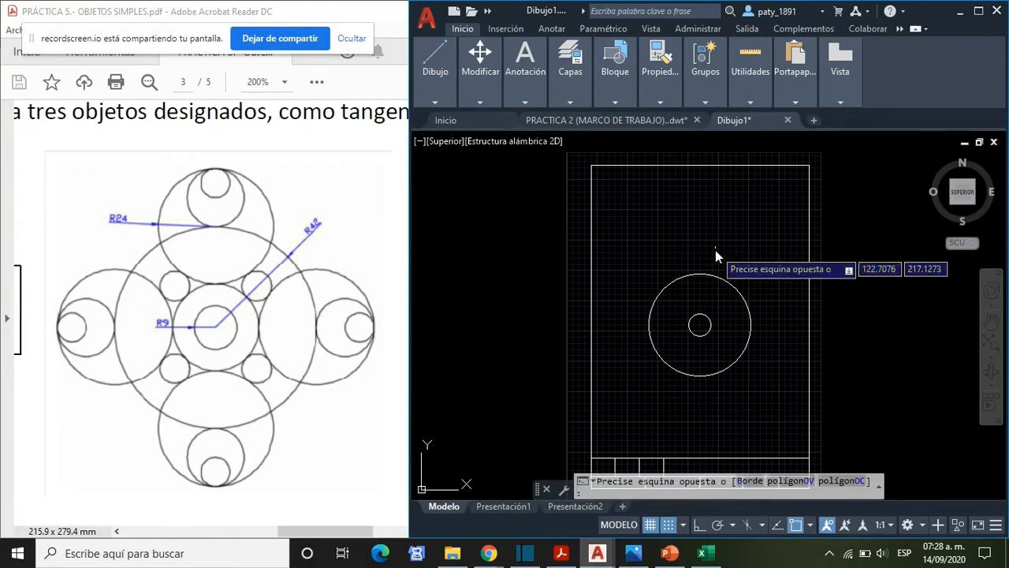
key("Escape")
- Draw a circle of radius 24 centred on the top quadrant of the radius 42 circle
type("CIRCU")
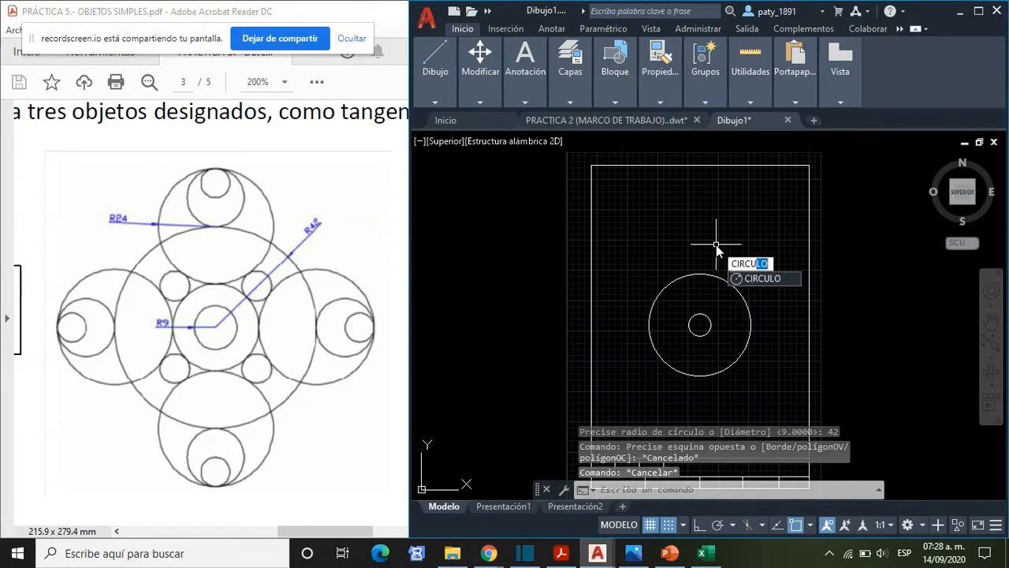
key("Return")
scroll(710, 319, "up", 2)
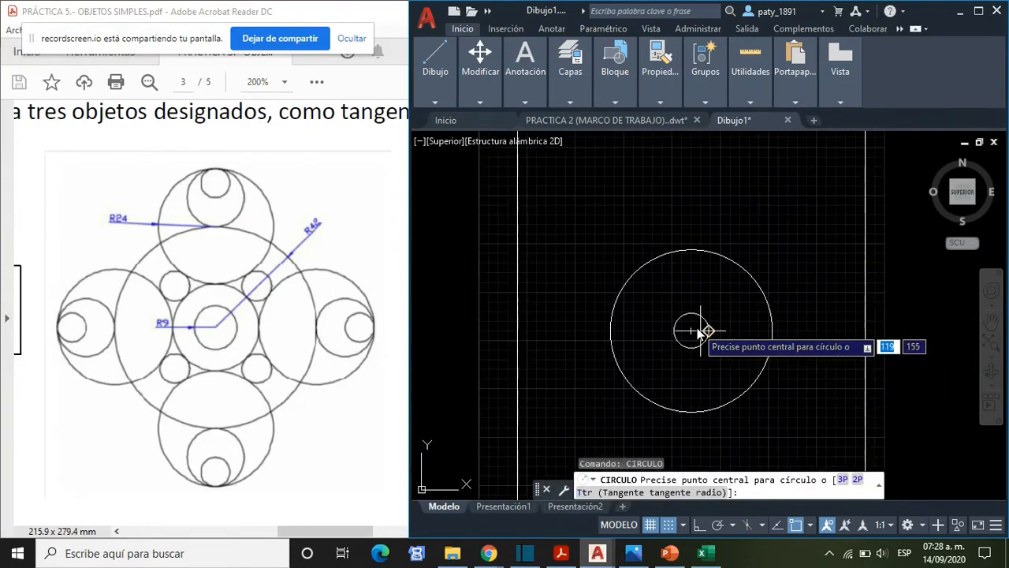
left_click(692, 254)
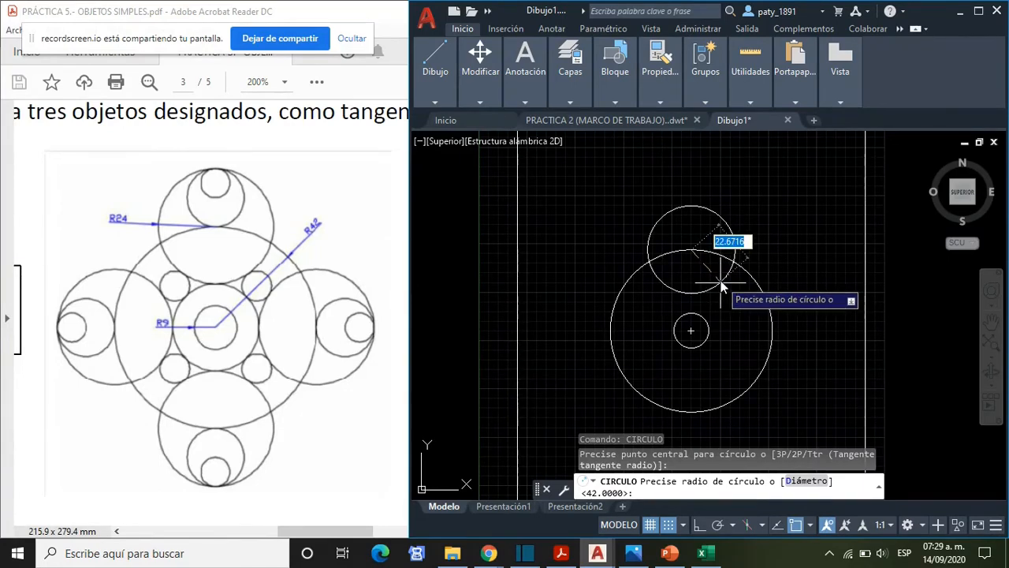
type("24")
key("Return")
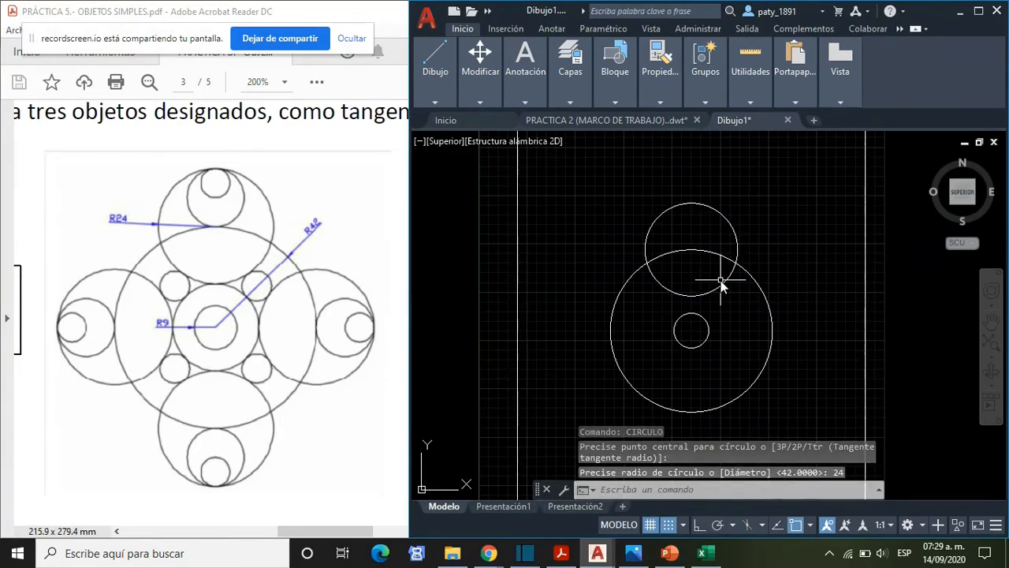
- Draw a radius 24 circle centred on the right quadrant of the radius 42 circle
type("CIR")
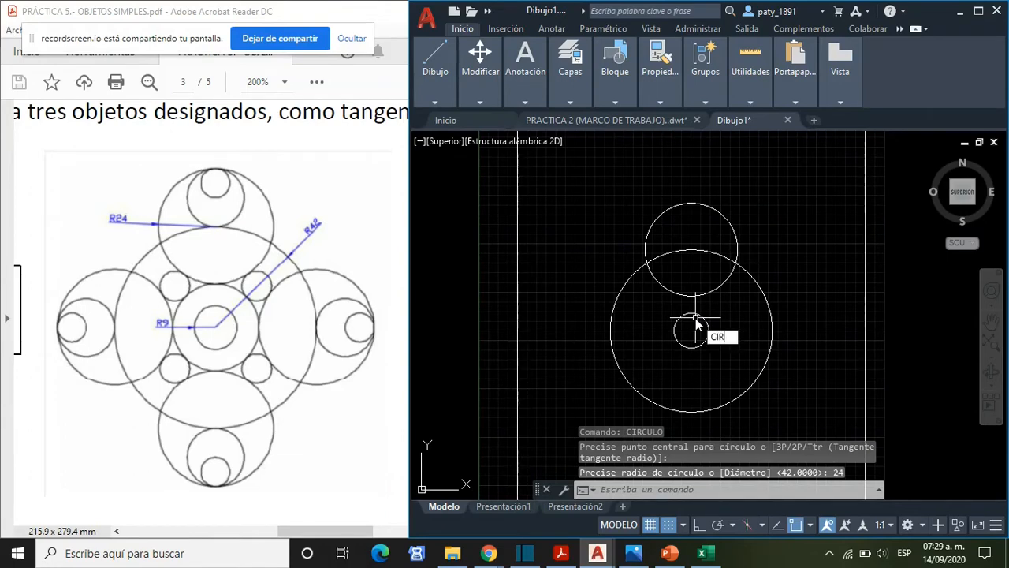
type("U")
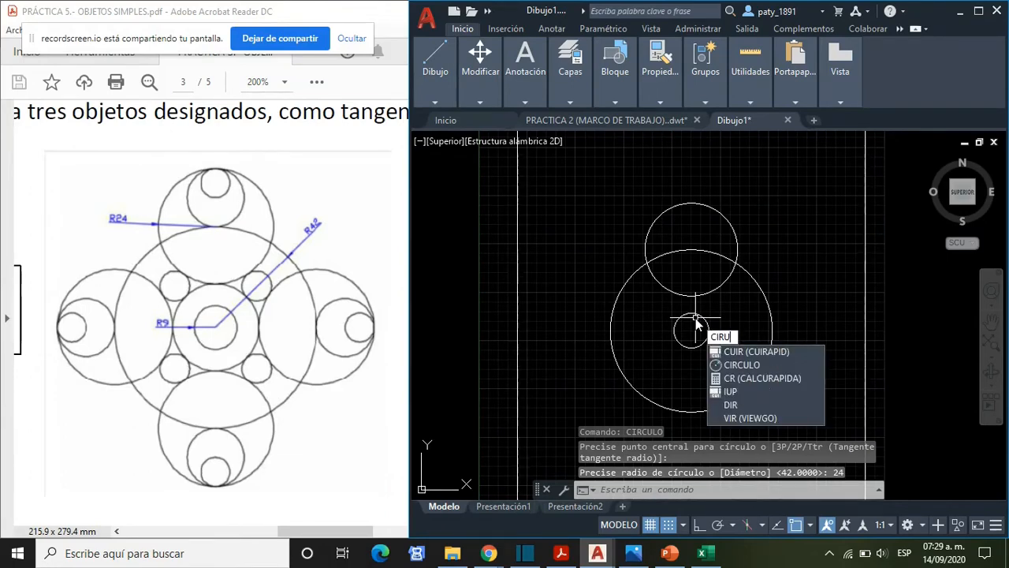
key("BackSpace")
key("Return")
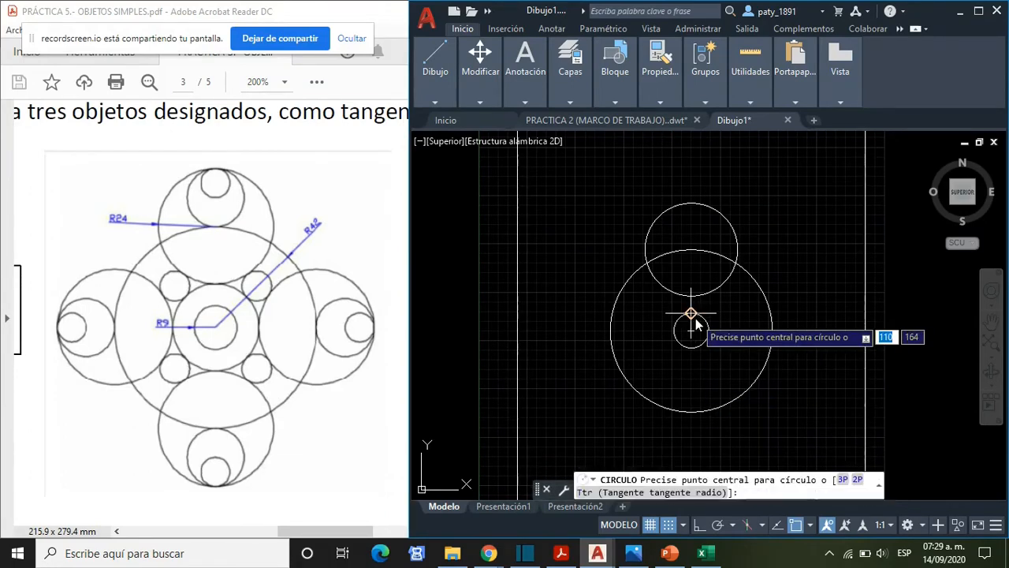
left_click(773, 331)
type("2")
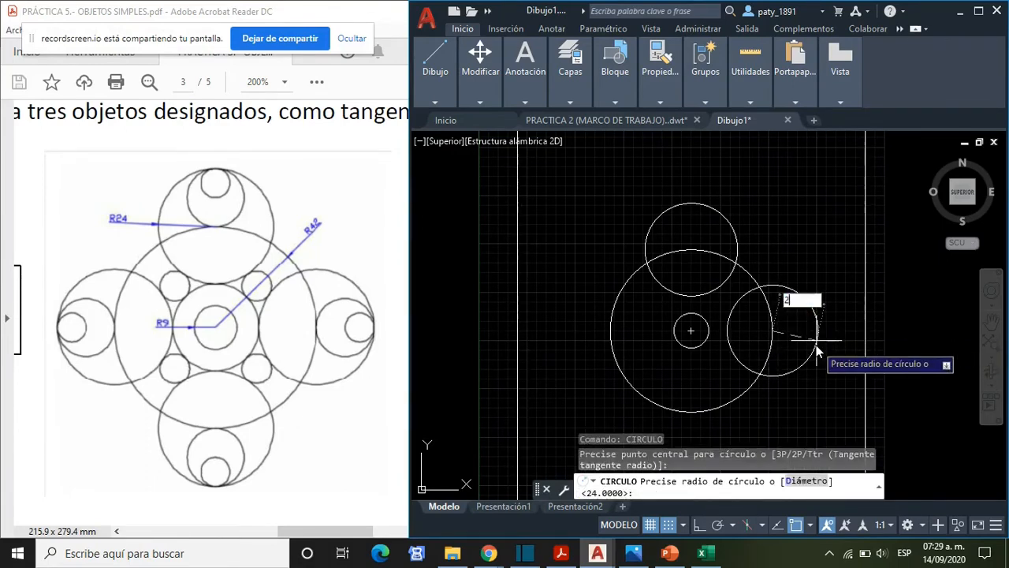
type("4")
key("Return")
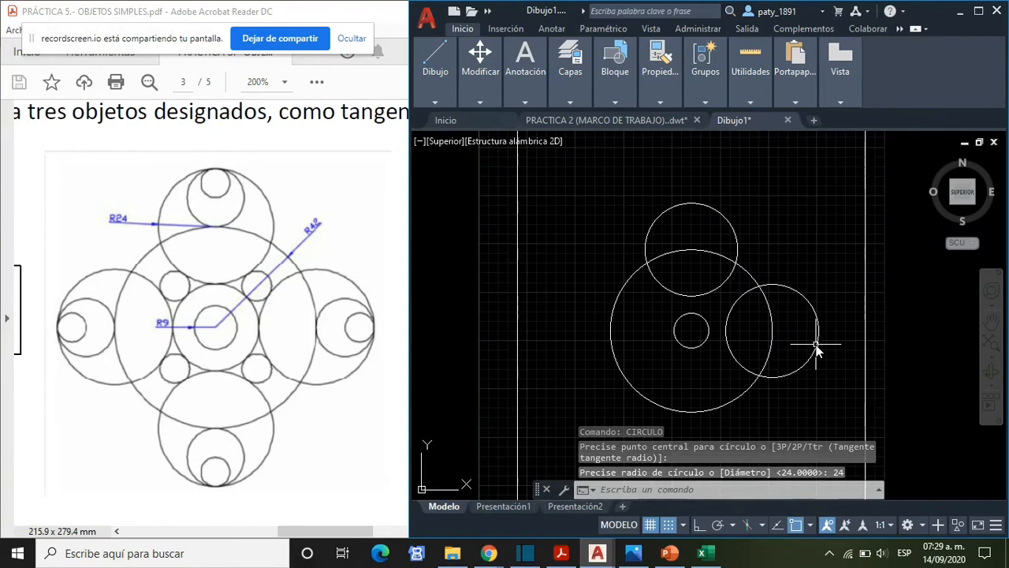
- Draw a radius 24 circle centred on the bottom quadrant of the radius 42 circle
type("CIRCULO")
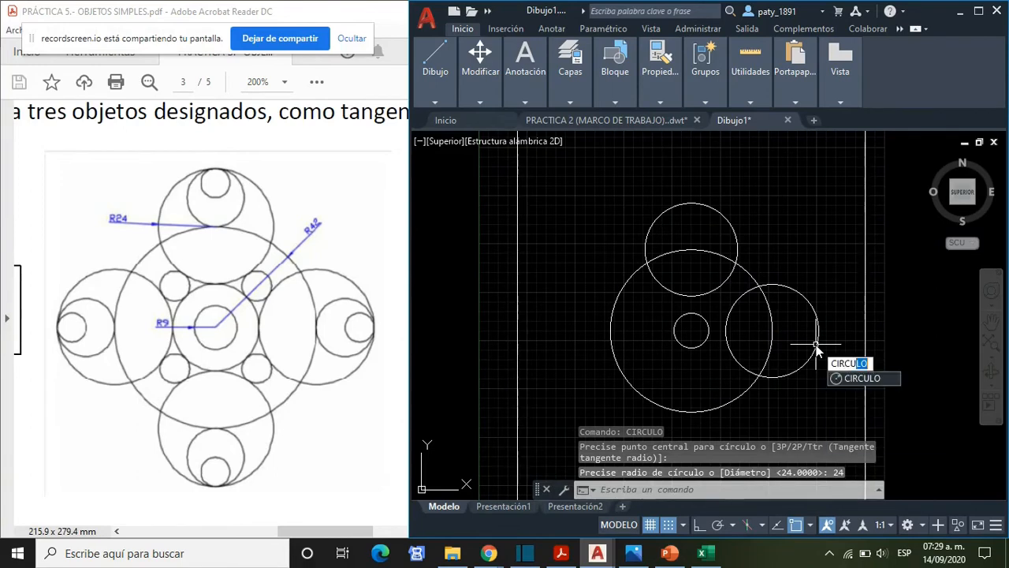
key("Return")
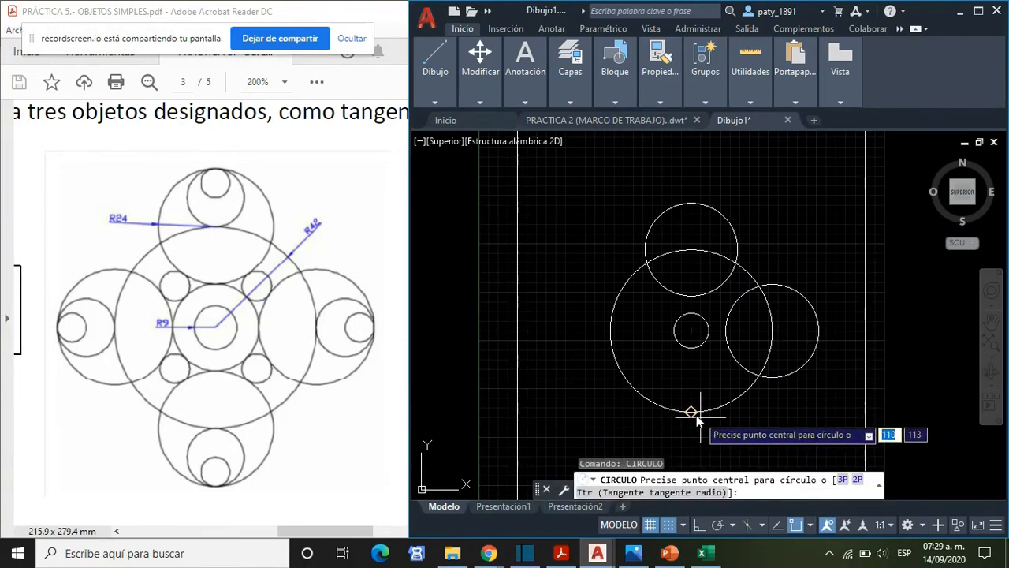
left_click(693, 413)
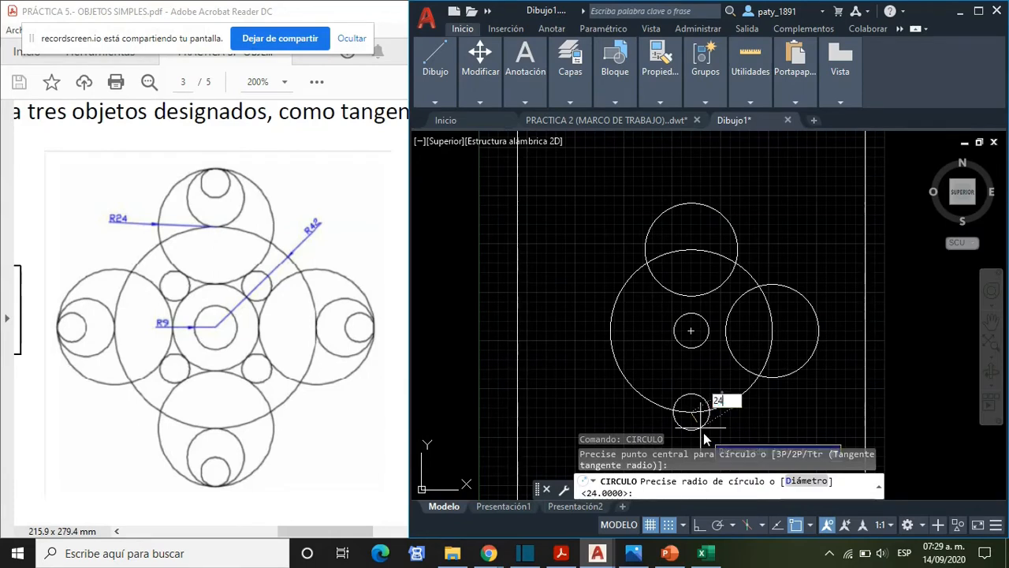
key("Return")
- Draw a radius 24 circle centred on the left quadrant of the radius 42 circle
type("CIRU")
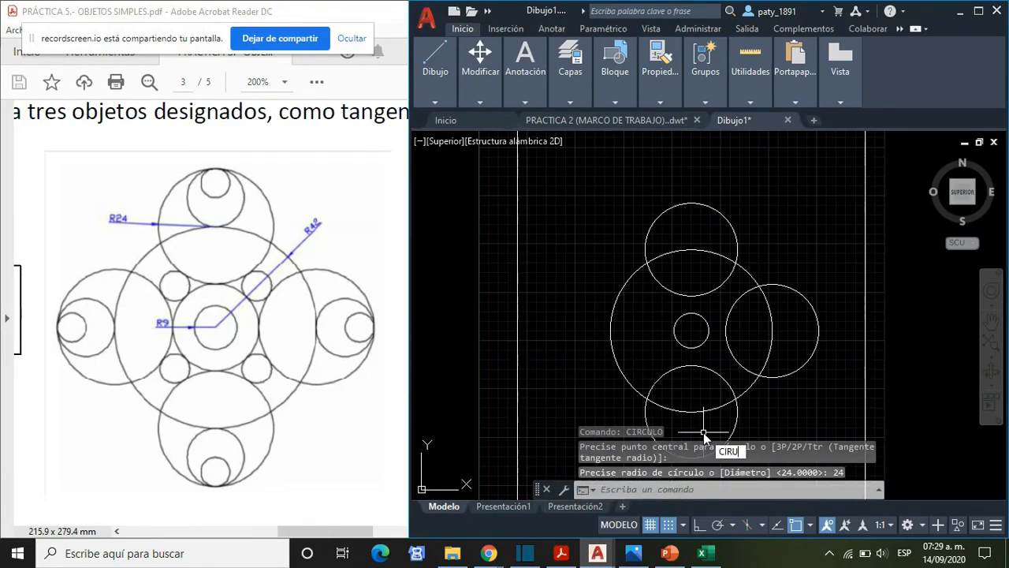
key("BackSpace")
key("Return")
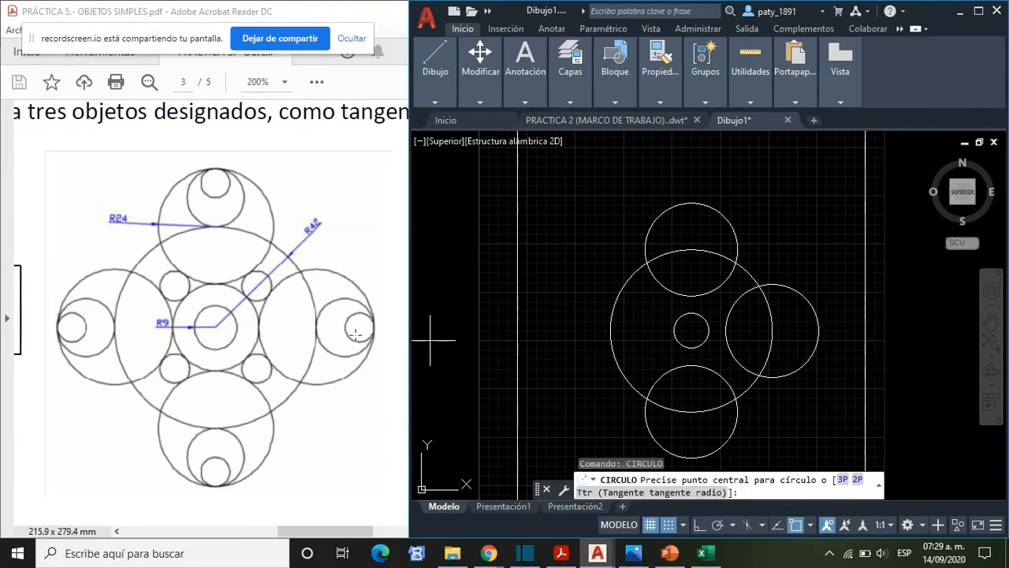
left_click(609, 331)
type("24")
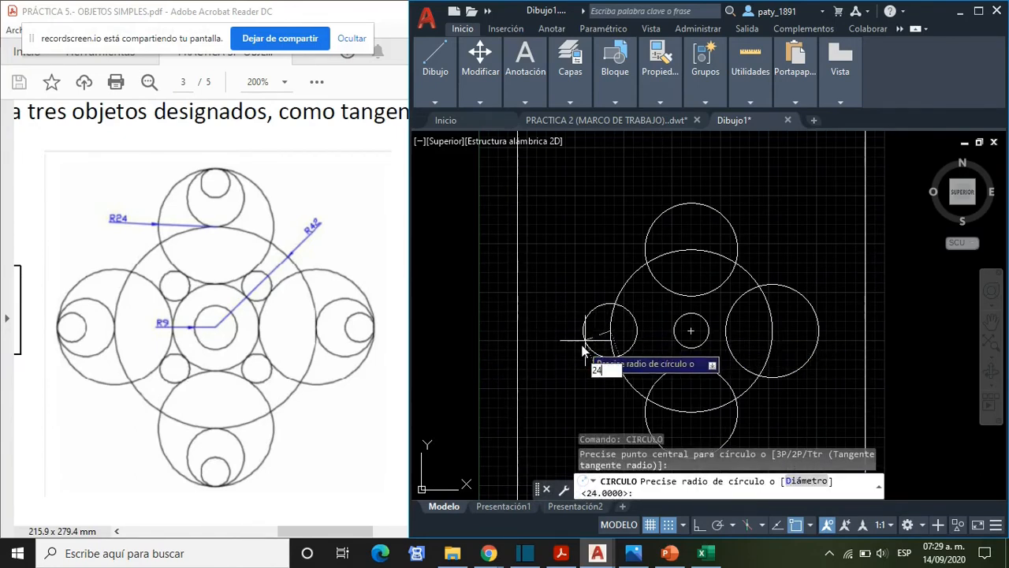
key("Return")
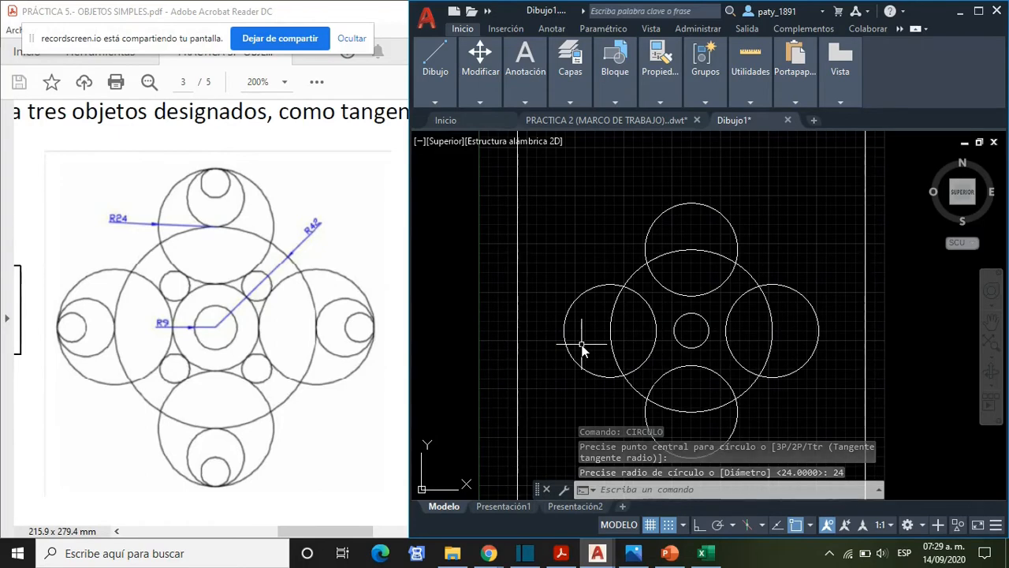
- Draw a Tan, Tan, Tan circle around the radius 9 circle, tangent to the upper, right and lower radius 24 circles
middle_click_drag(579, 260, 586, 234)
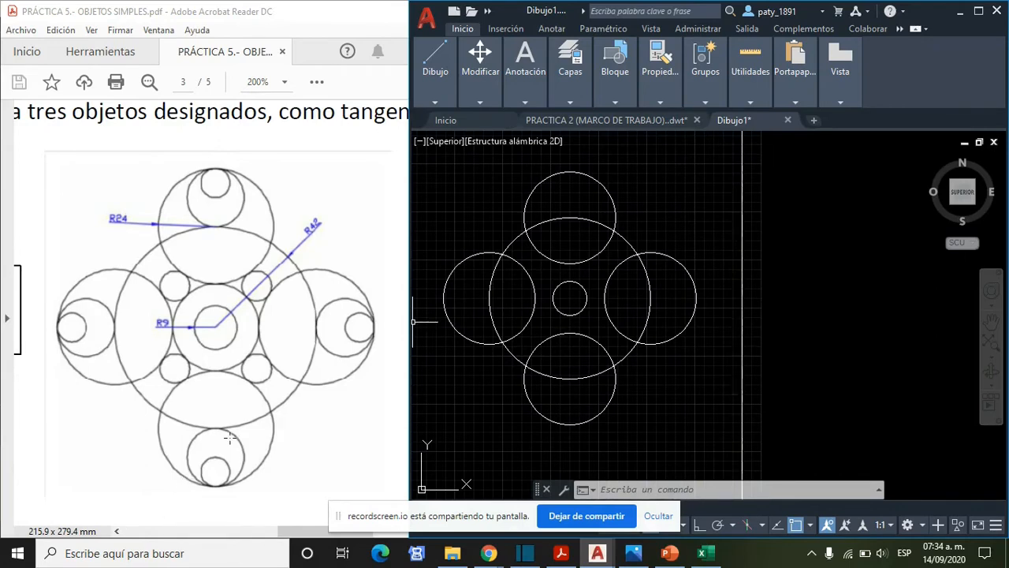
left_click(434, 100)
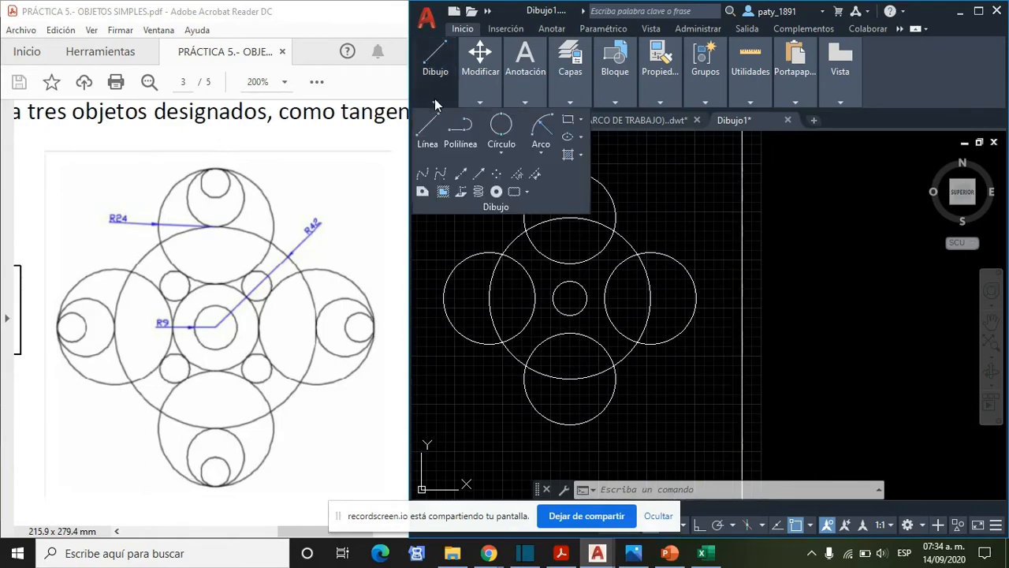
left_click(507, 153)
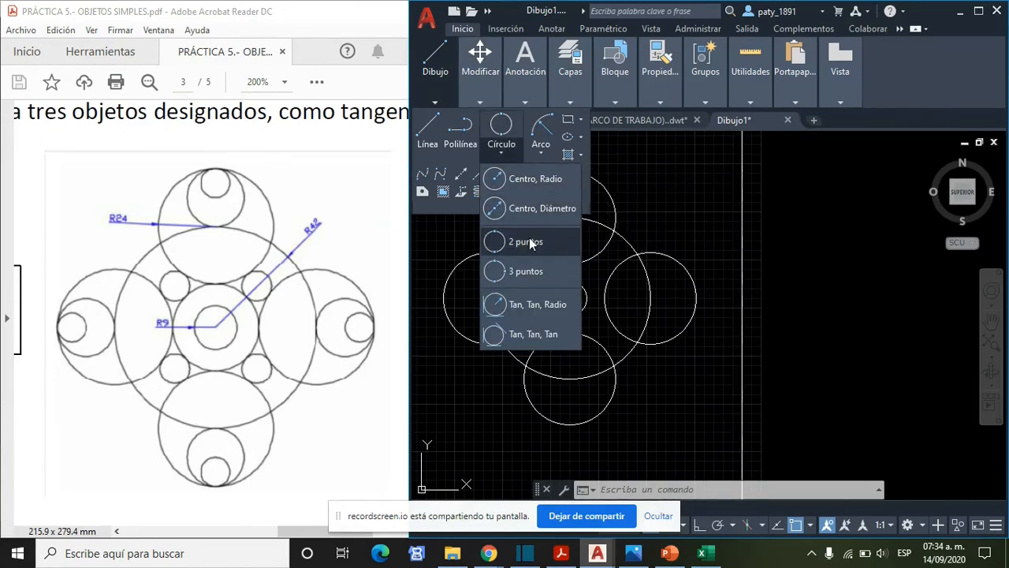
left_click(529, 333)
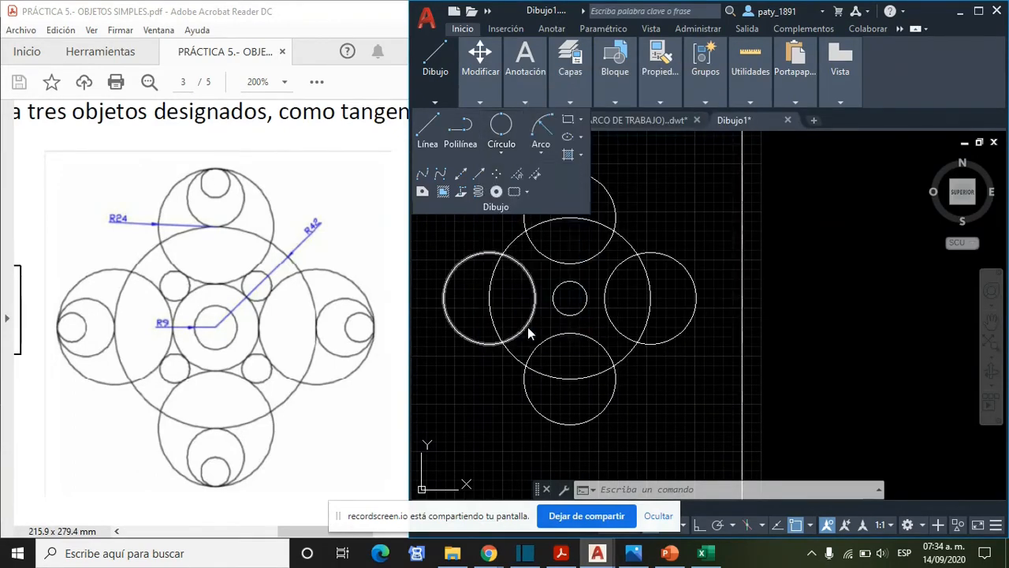
scroll(564, 284, "up", 2)
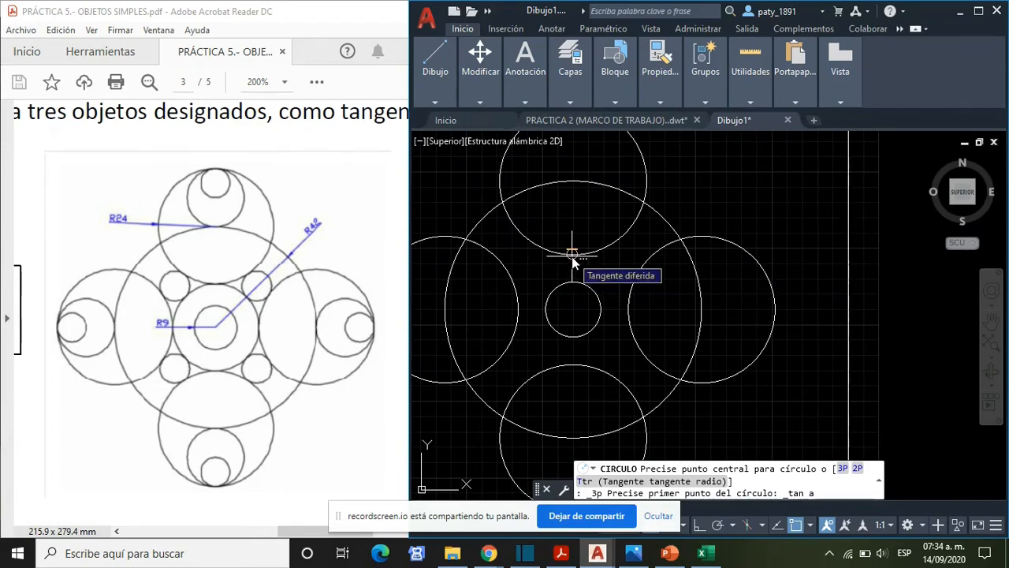
left_click(571, 254)
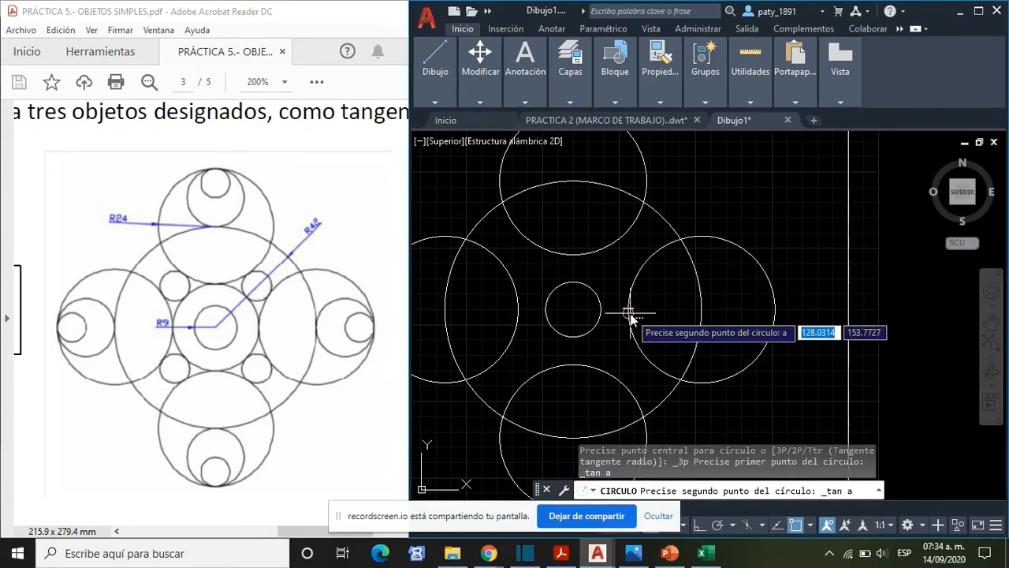
left_click(623, 307)
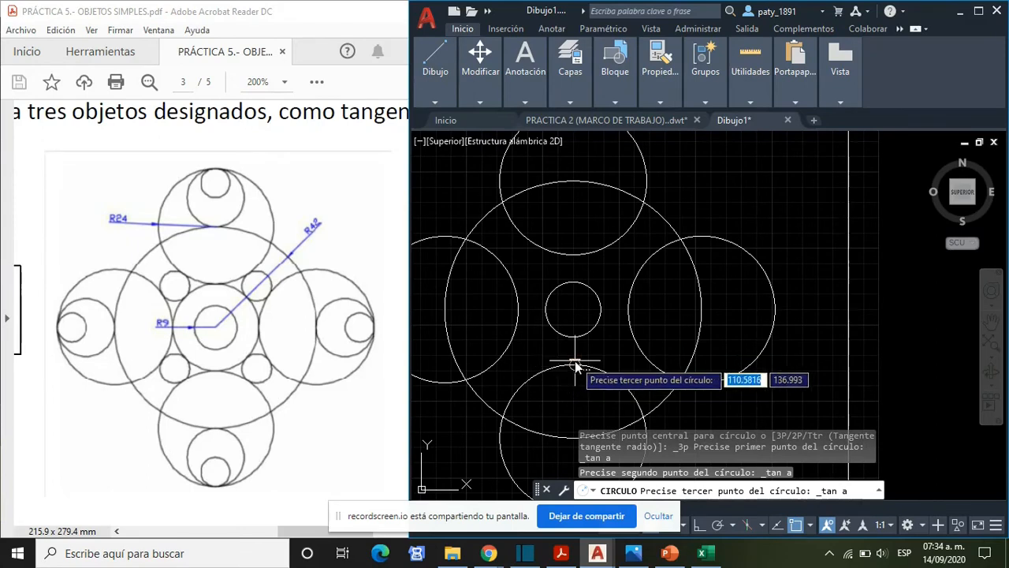
left_click(574, 364)
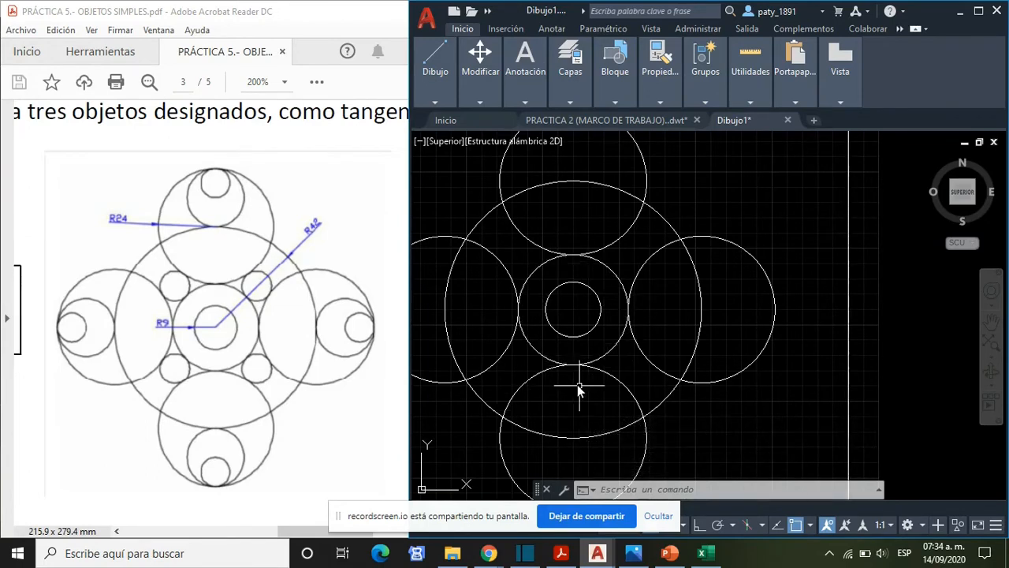
- Draw a small Tan, Tan, Tan circle in the upper-left gap between the upper and left radius 24 circles and the central tangent circle
scroll(515, 337, "down", 2)
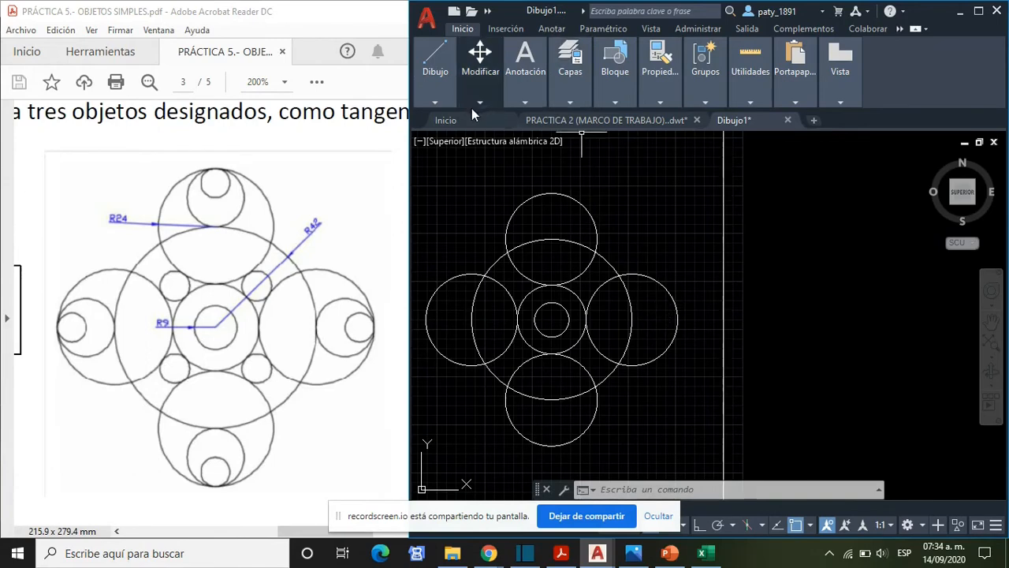
left_click(434, 103)
left_click(506, 155)
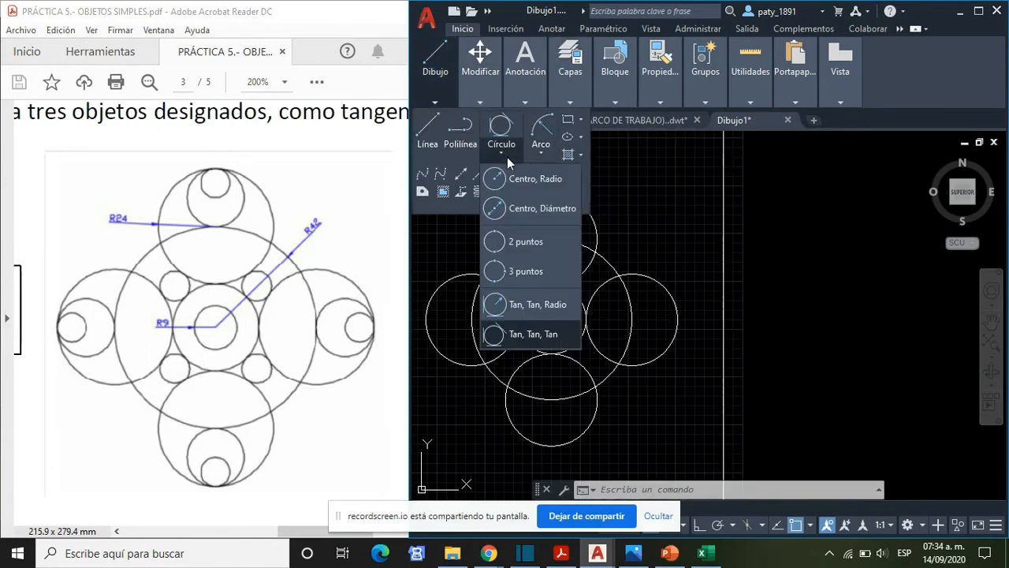
left_click(537, 338)
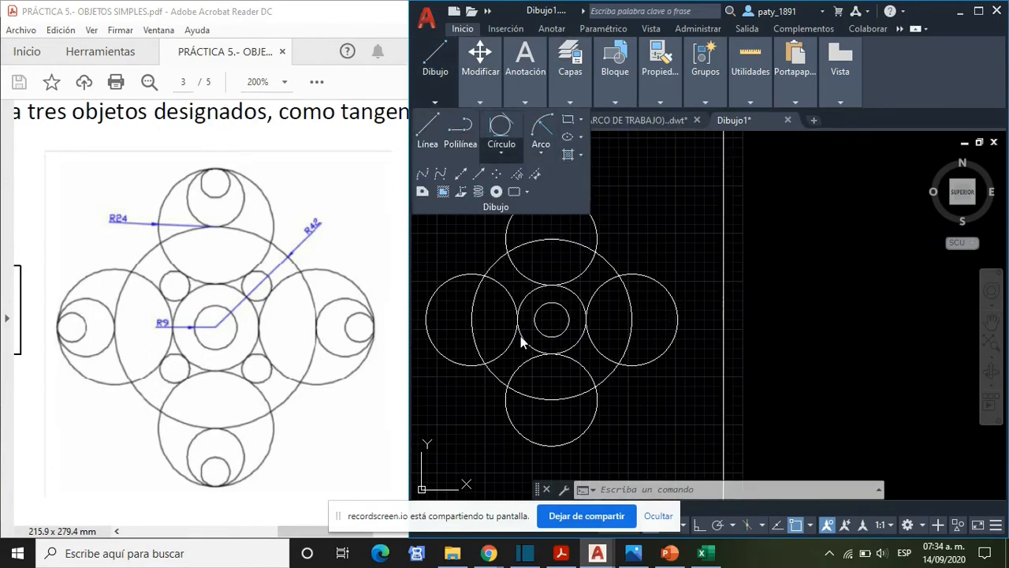
left_click(524, 282)
left_click(511, 294)
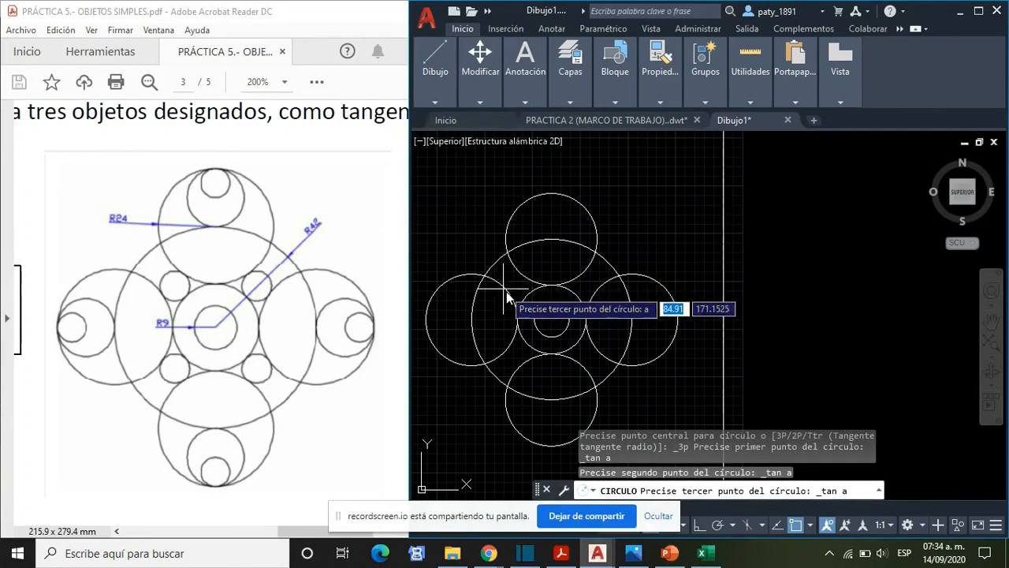
left_click(507, 291)
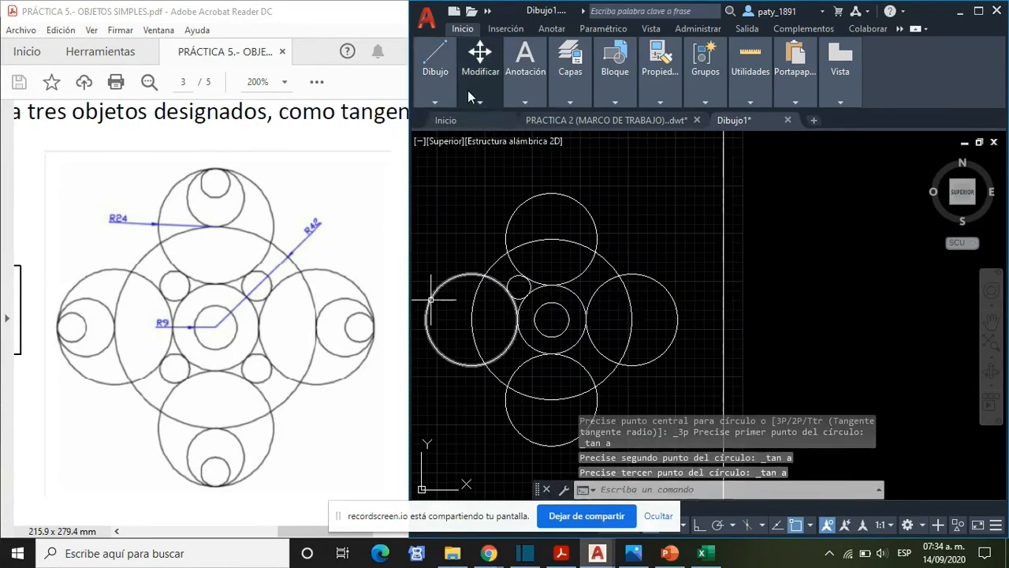
- Draw a small Tan, Tan, Tan circle in the lower-left gap, tangent to the left and lower radius 24 circles and the central tangent circle
left_click(435, 102)
left_click(501, 154)
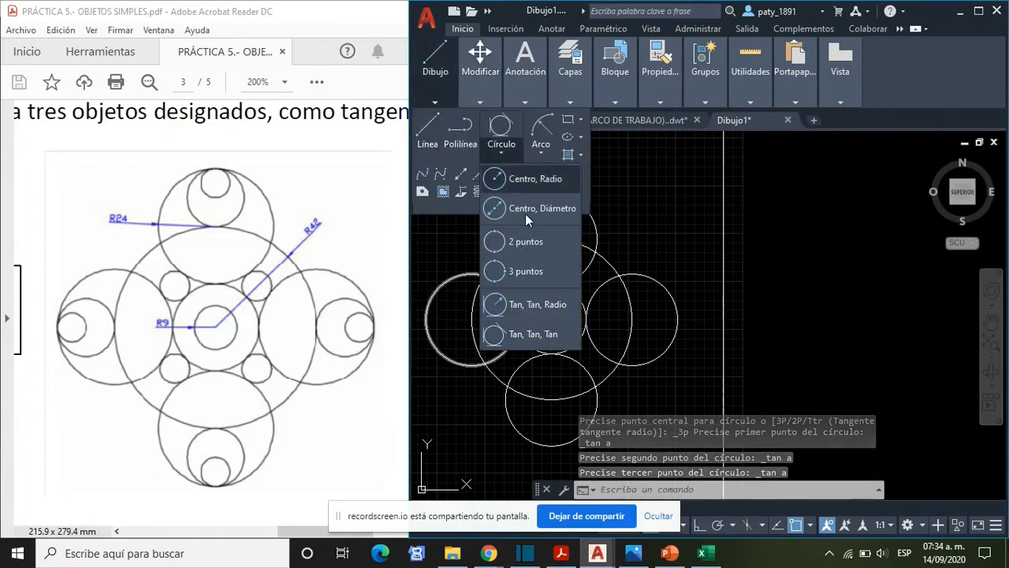
left_click(521, 334)
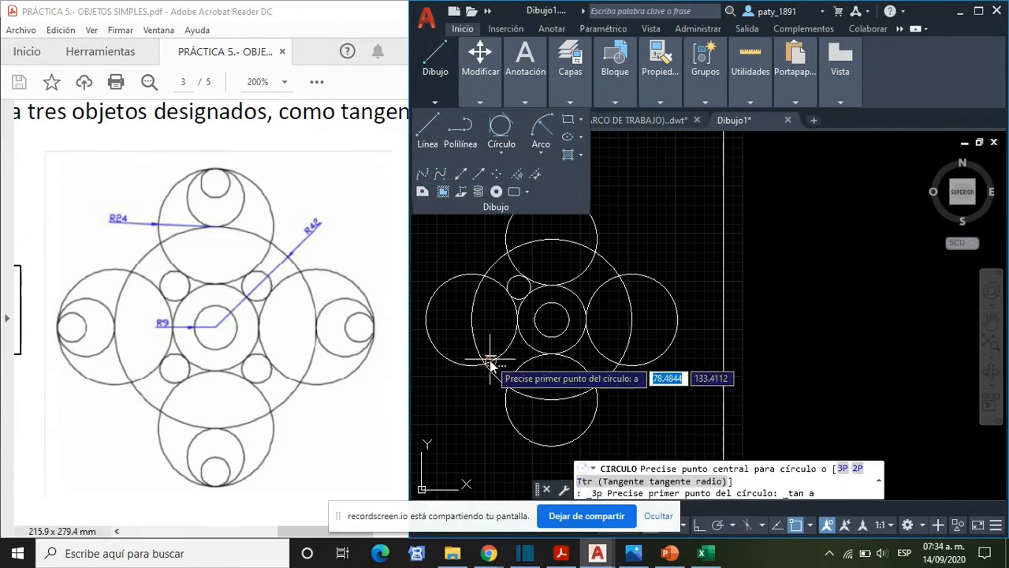
left_click(511, 366)
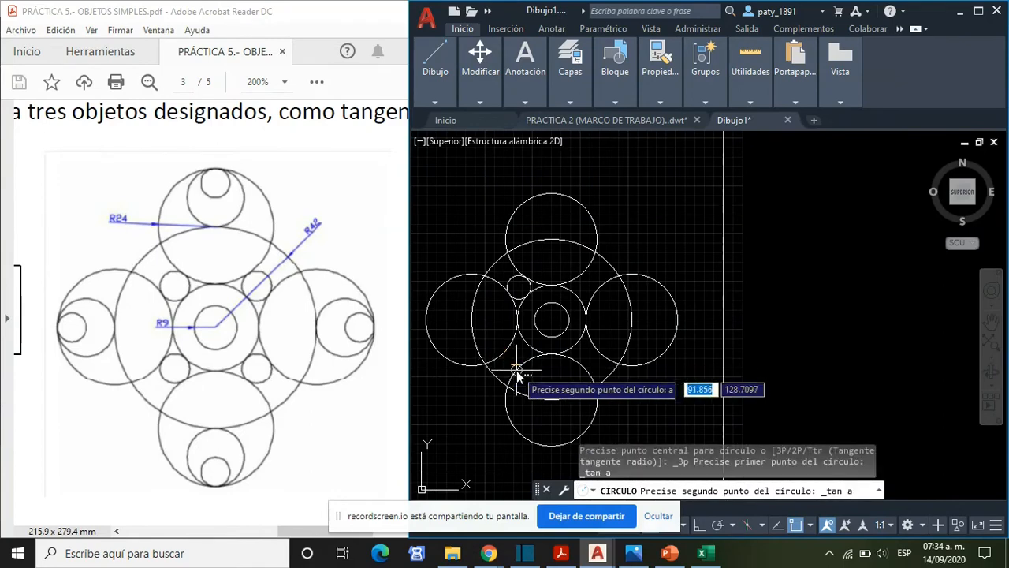
left_click(530, 356)
left_click(525, 347)
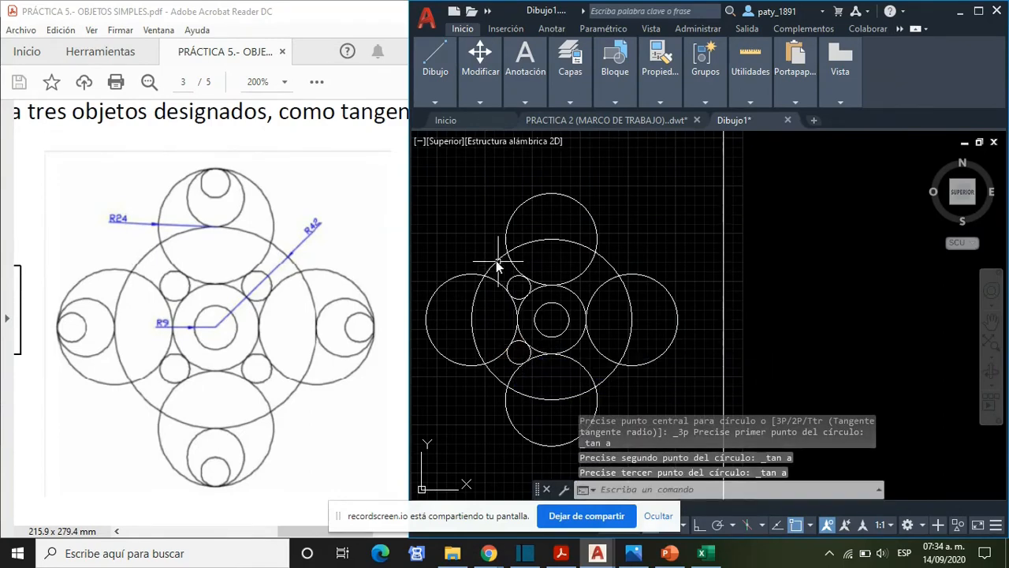
- Draw a small Tan, Tan, Tan circle in the upper-right gap, tangent to the upper and right radius 24 circles and the central tangent circle
left_click(435, 59)
left_click(508, 152)
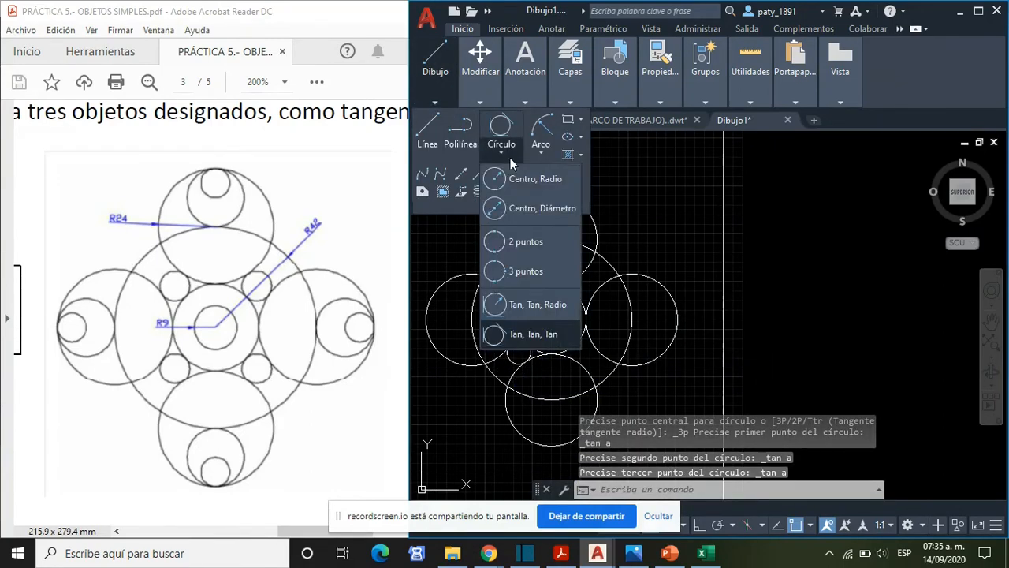
left_click(526, 340)
left_click(585, 273)
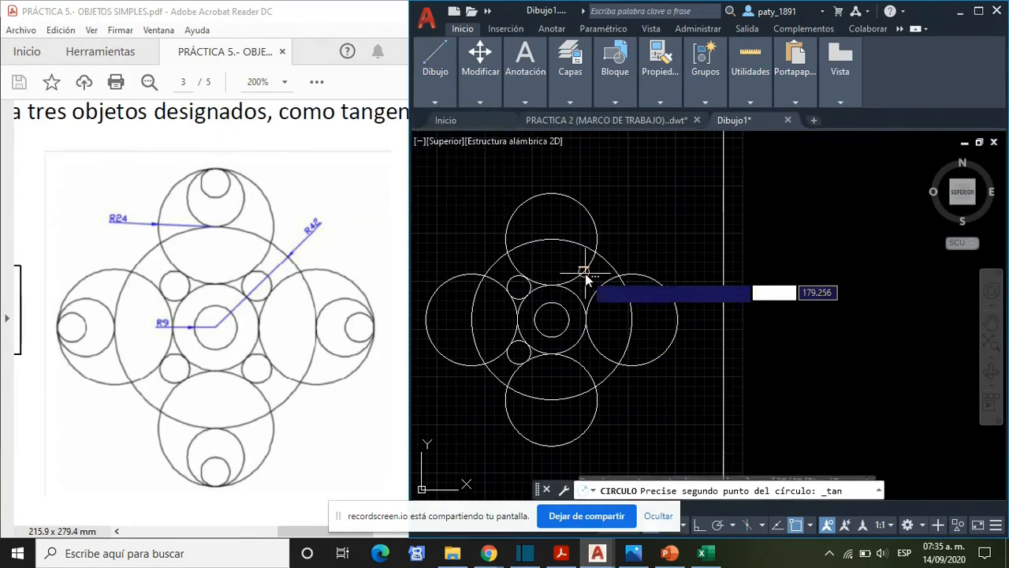
left_click(577, 296)
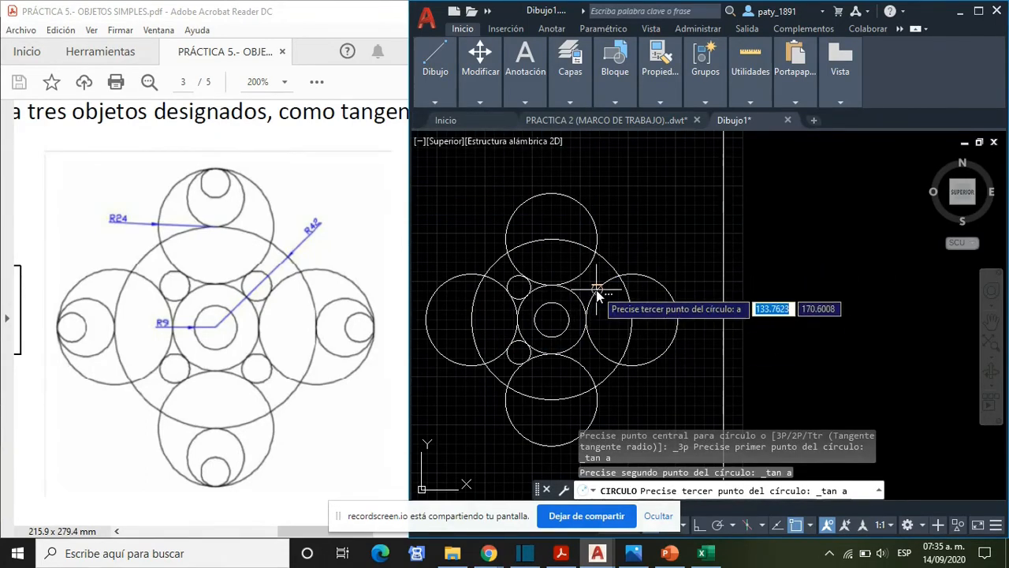
left_click(595, 289)
- Draw a small Tan, Tan, Tan circle in the lower-right gap, tangent to the right and lower radius 24 circles and the central tangent circle
mouse_move(435, 86)
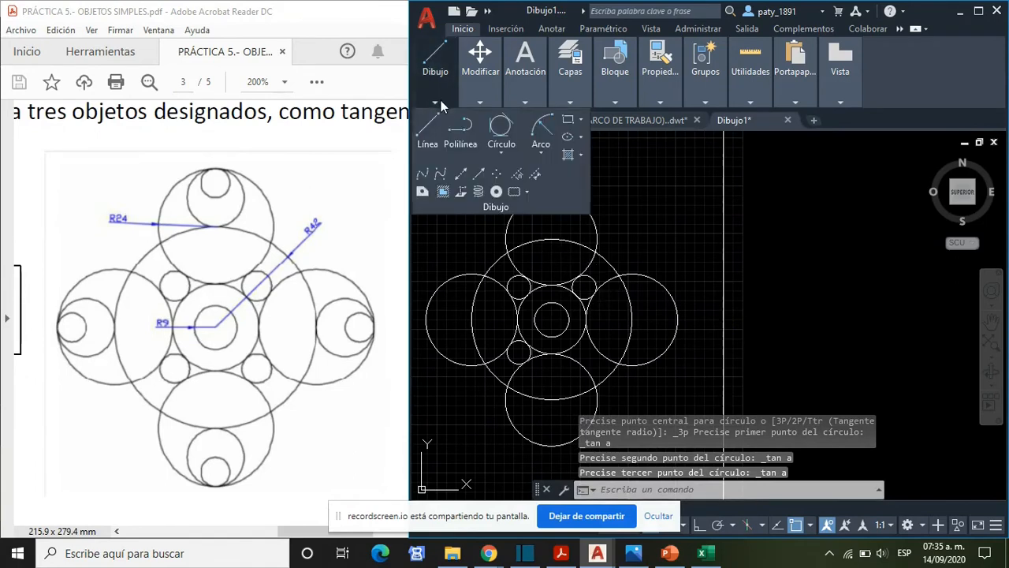
left_click(504, 150)
left_click(531, 338)
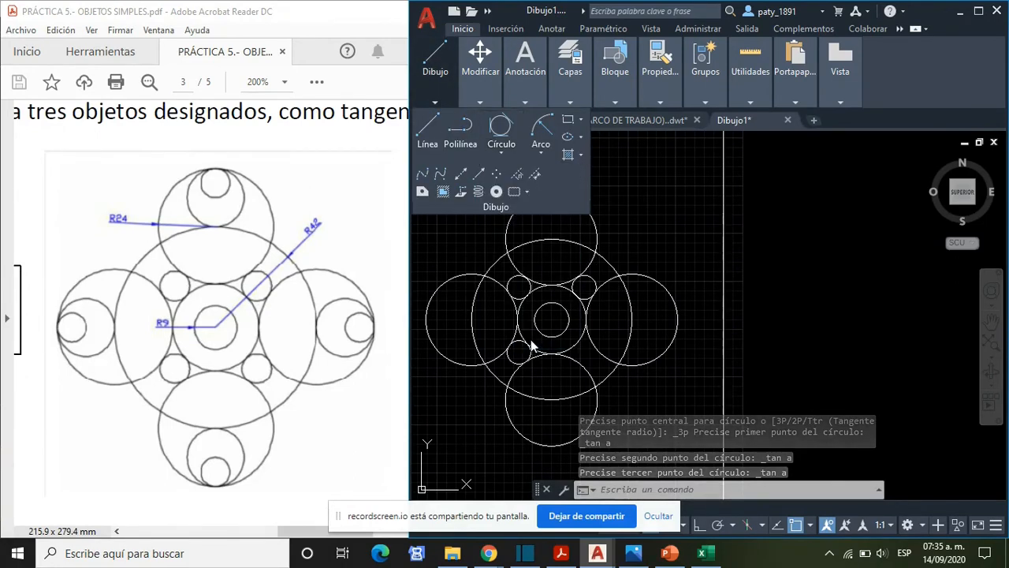
left_click(580, 347)
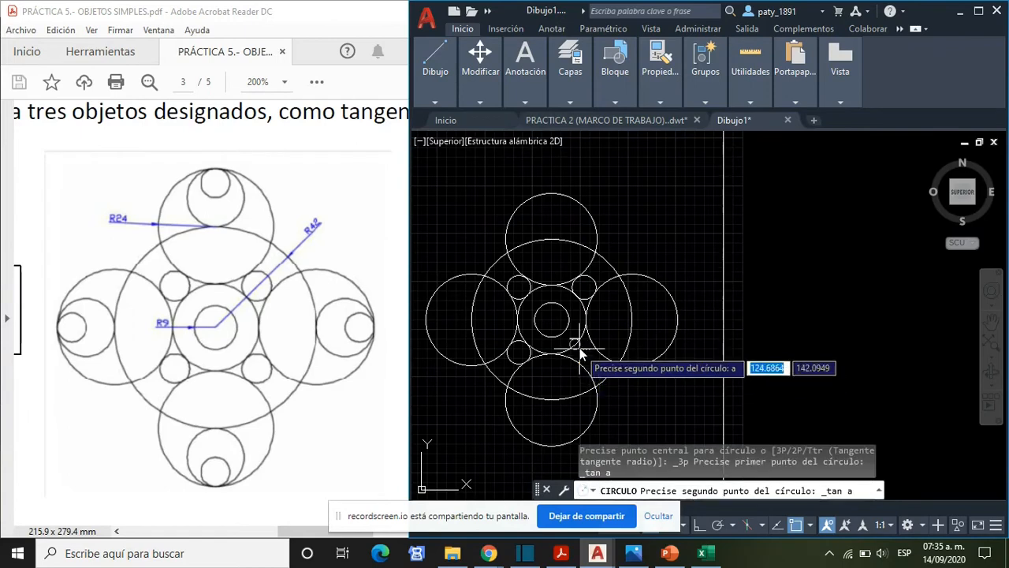
left_click(595, 356)
left_click(595, 357)
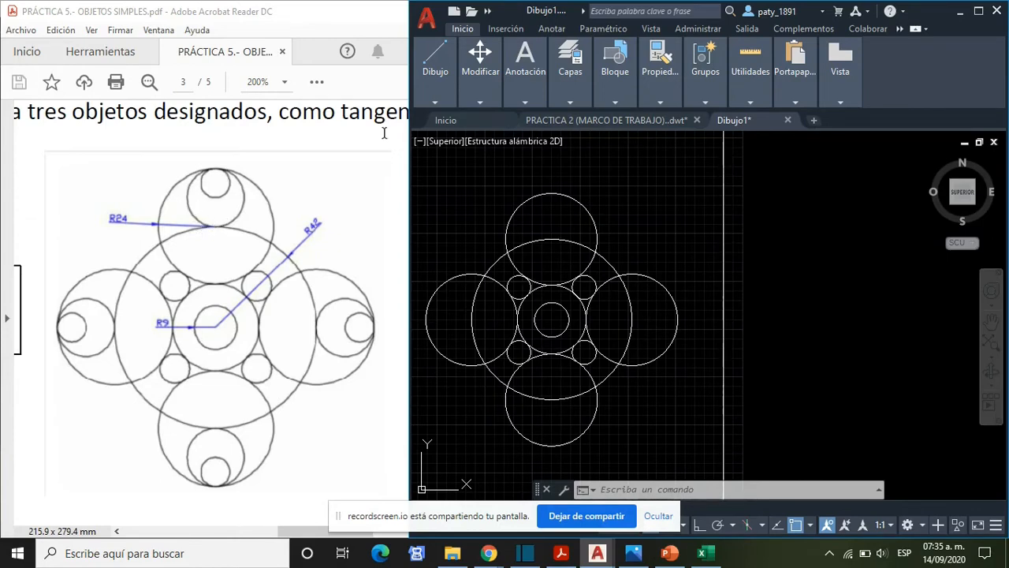
- Draw a two-point circle inside the upper radius 24 circle, from its top quadrant to its centre, with diameter 24
mouse_move(451, 81)
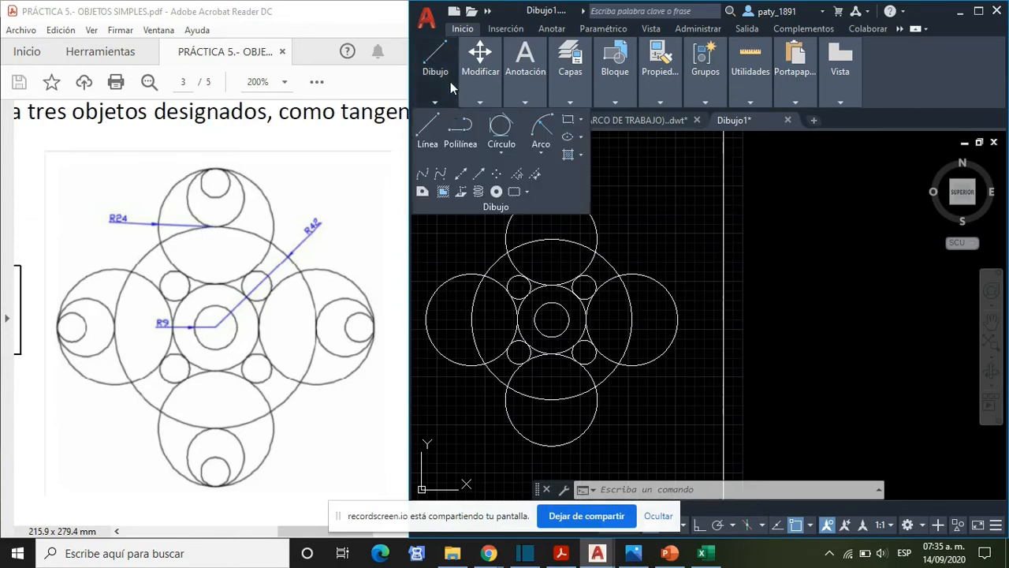
left_click(502, 153)
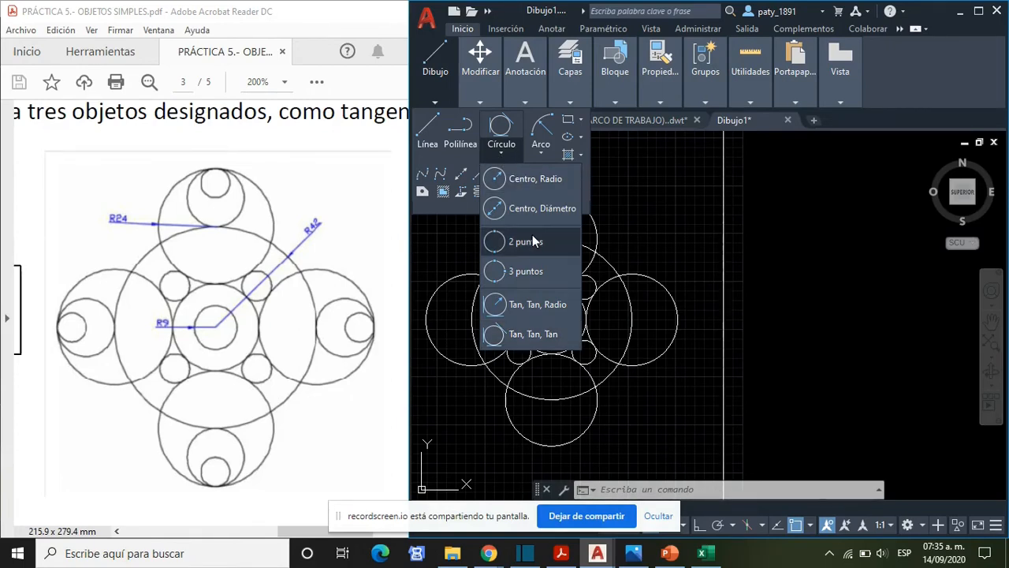
left_click(534, 241)
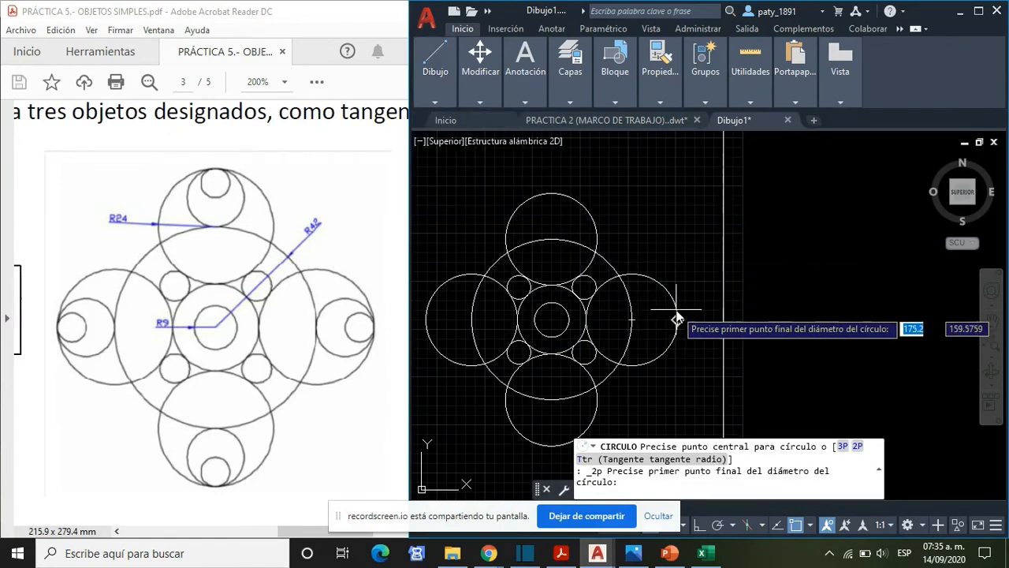
left_click(552, 195)
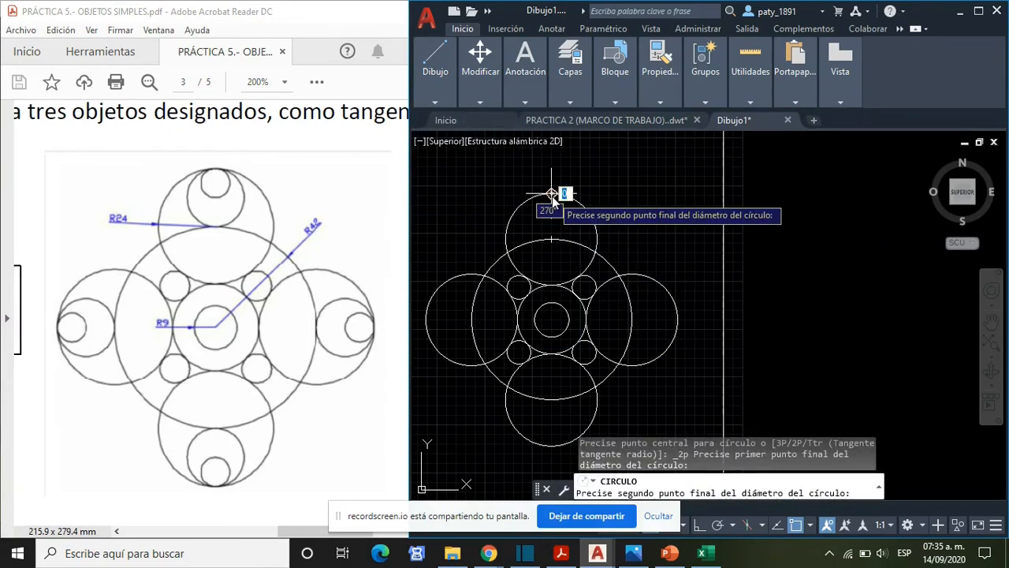
left_click(549, 238)
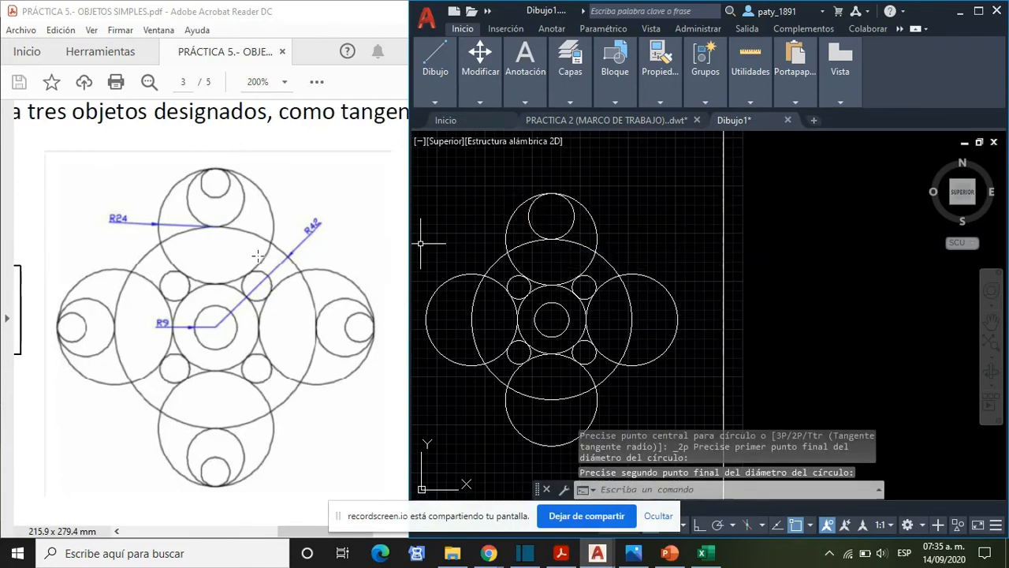
left_click(447, 102)
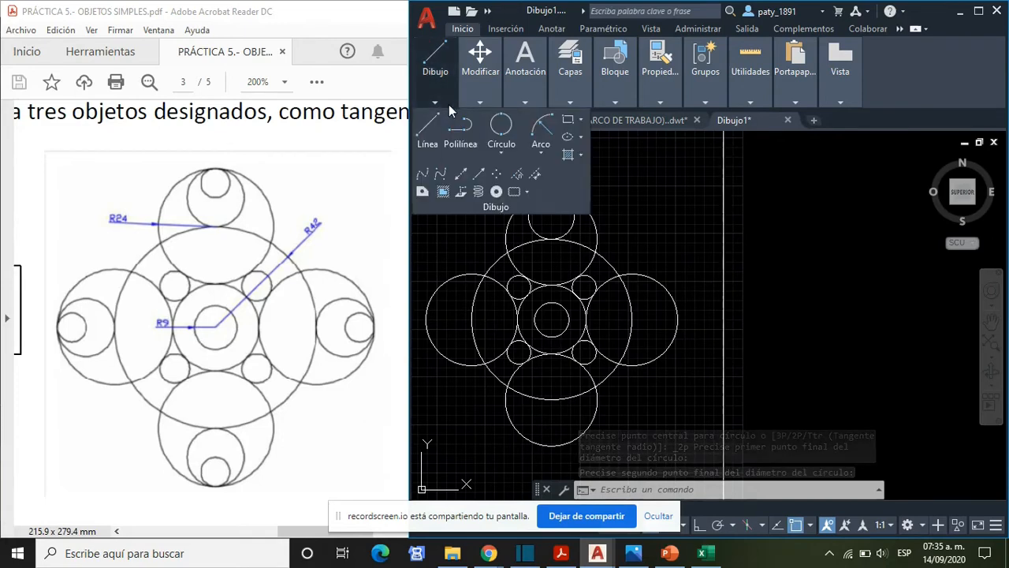
left_click(505, 153)
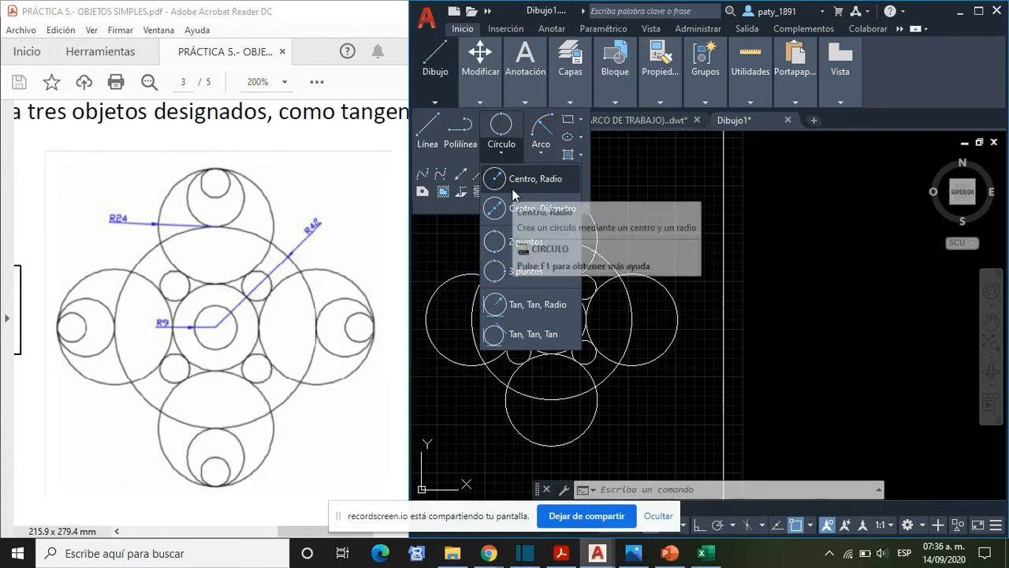
left_click(512, 188)
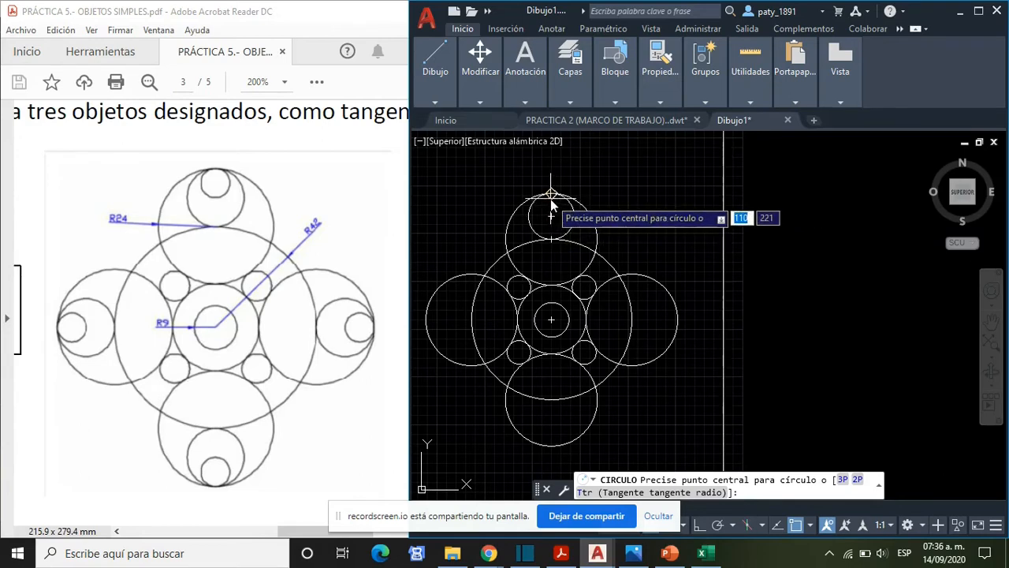
left_click(551, 194)
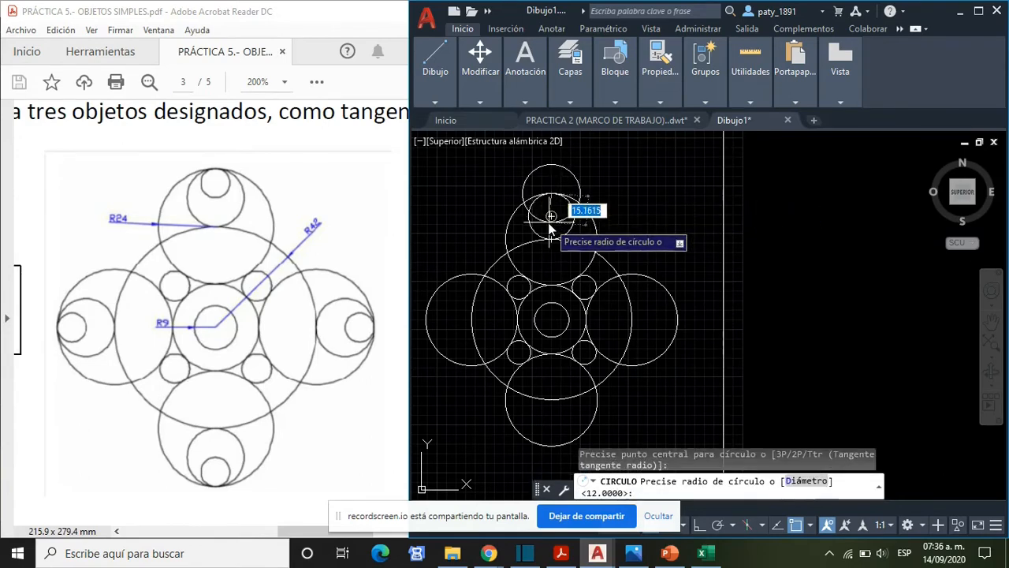
key("Escape")
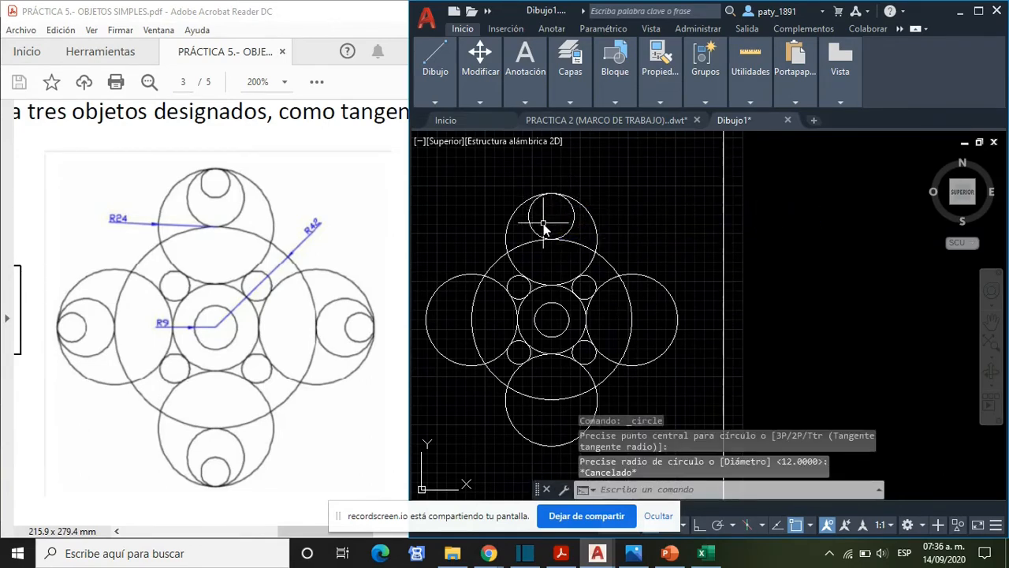
- Draw a smaller two-point circle from the top quadrant of the upper radius 24 circle to the centre of the diameter 24 circle inside it
left_click(442, 106)
left_click(496, 149)
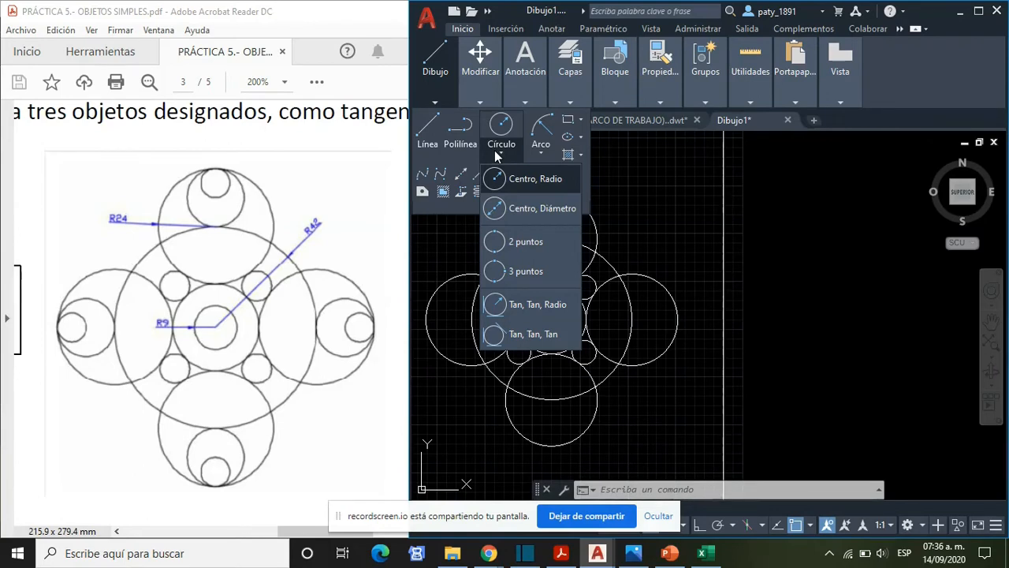
left_click(547, 241)
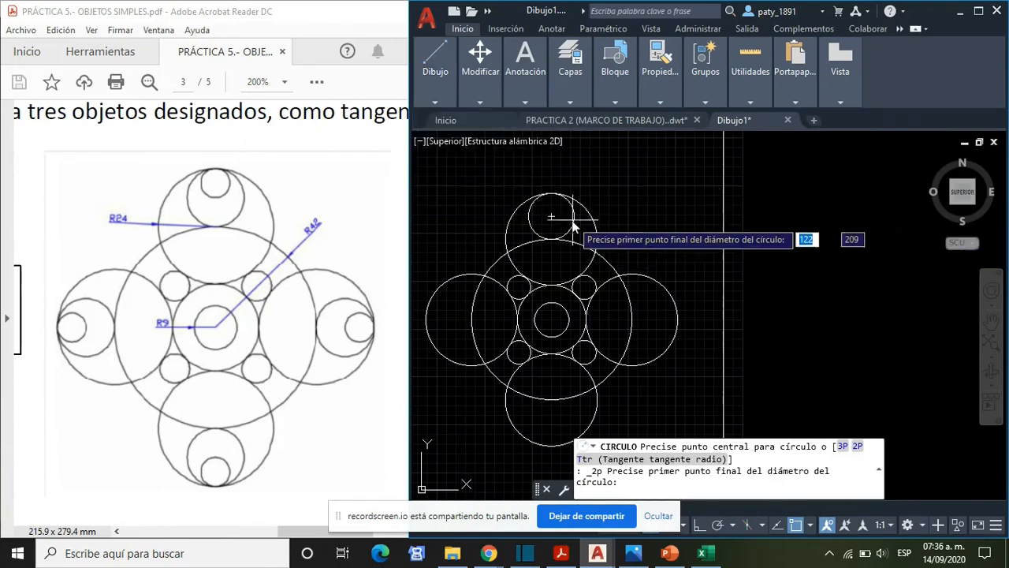
left_click(552, 193)
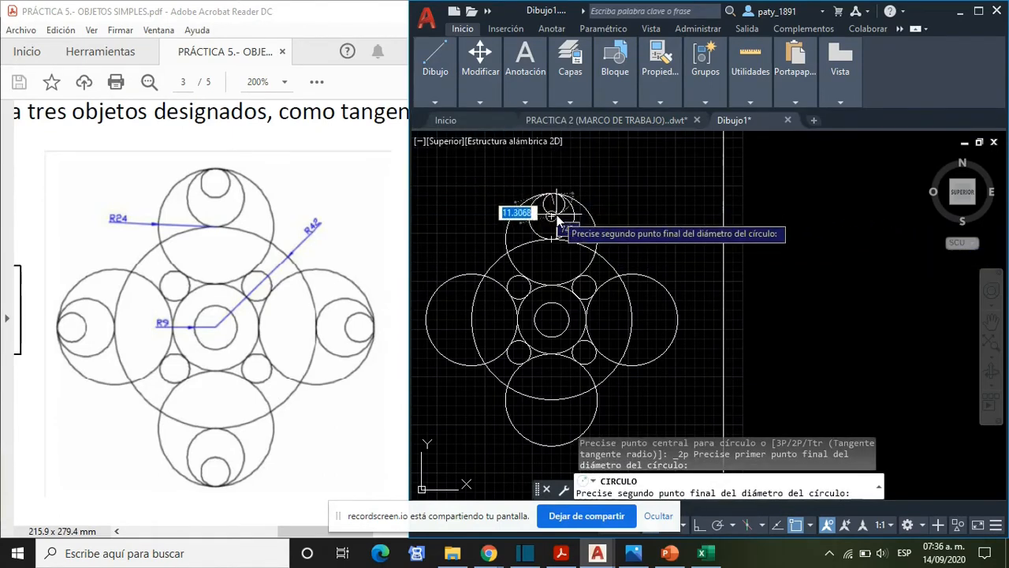
left_click(560, 220)
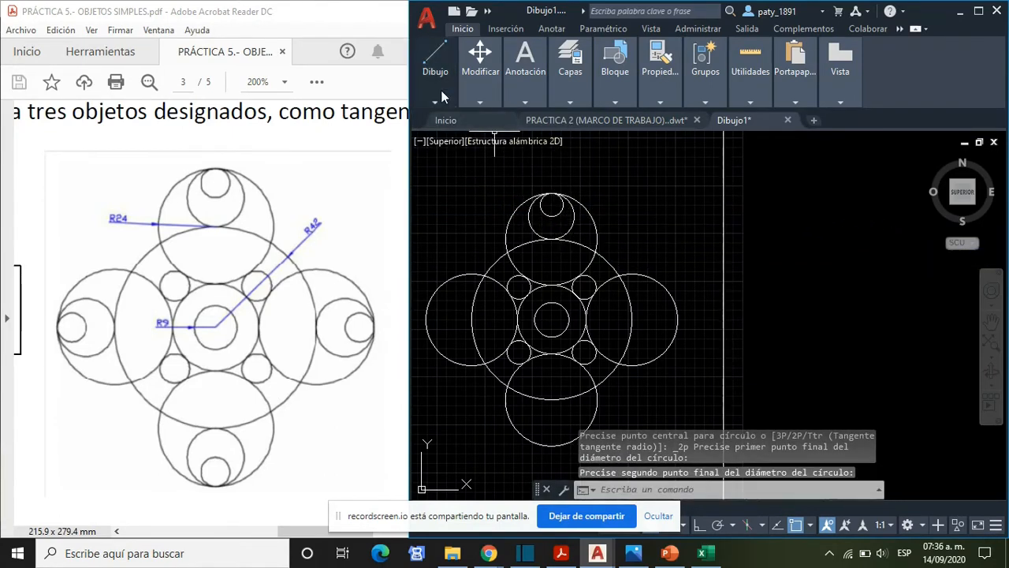
- Draw a two-point circle inside the right radius 24 circle, from its right quadrant to its centre
mouse_move(440, 90)
left_click(502, 152)
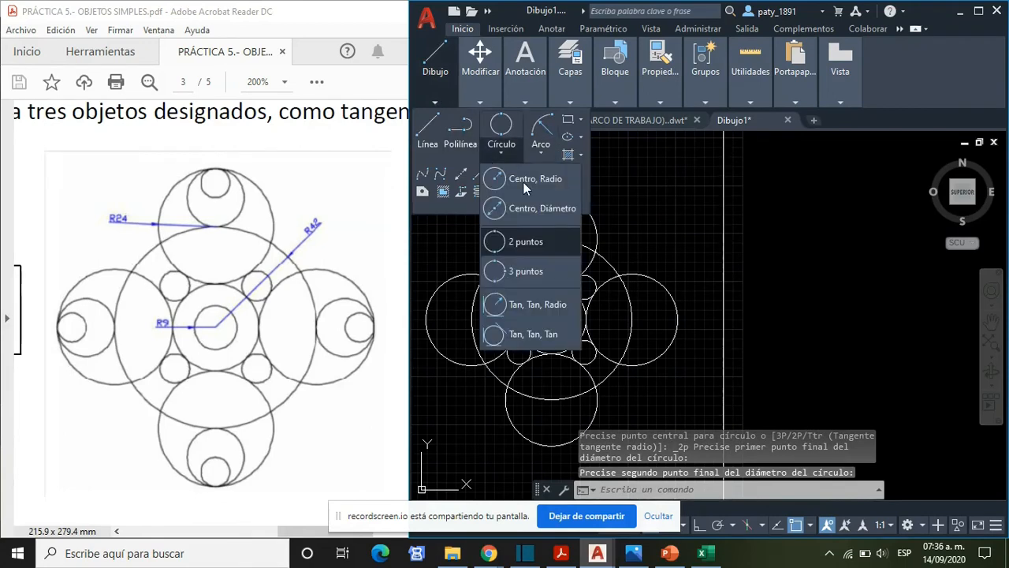
left_click(538, 244)
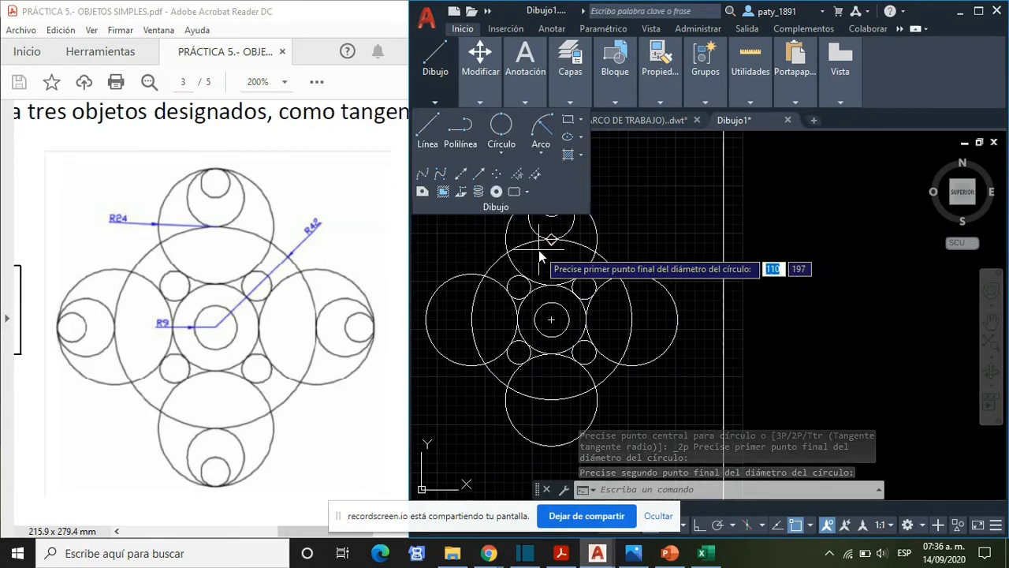
left_click(677, 321)
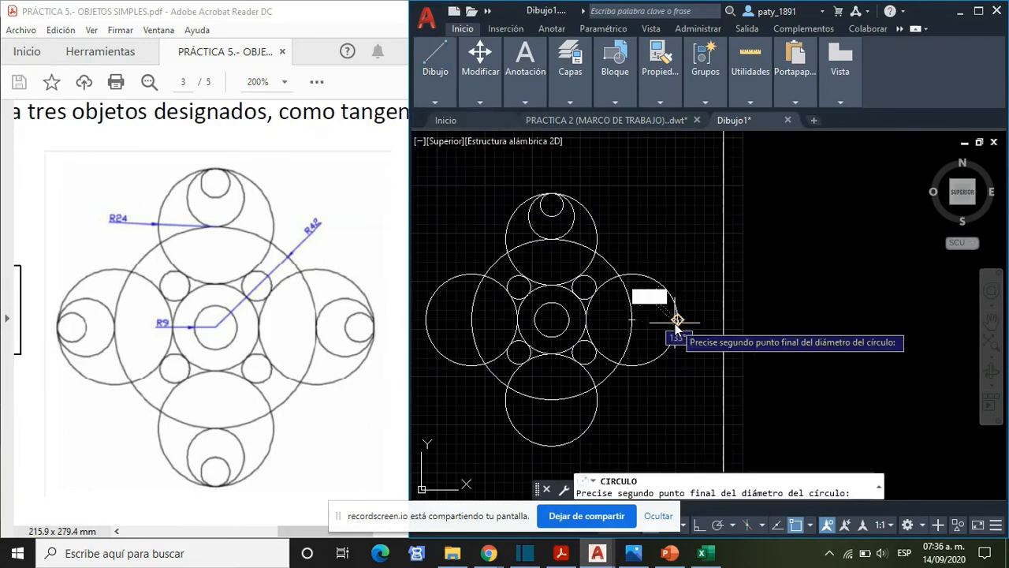
left_click(631, 321)
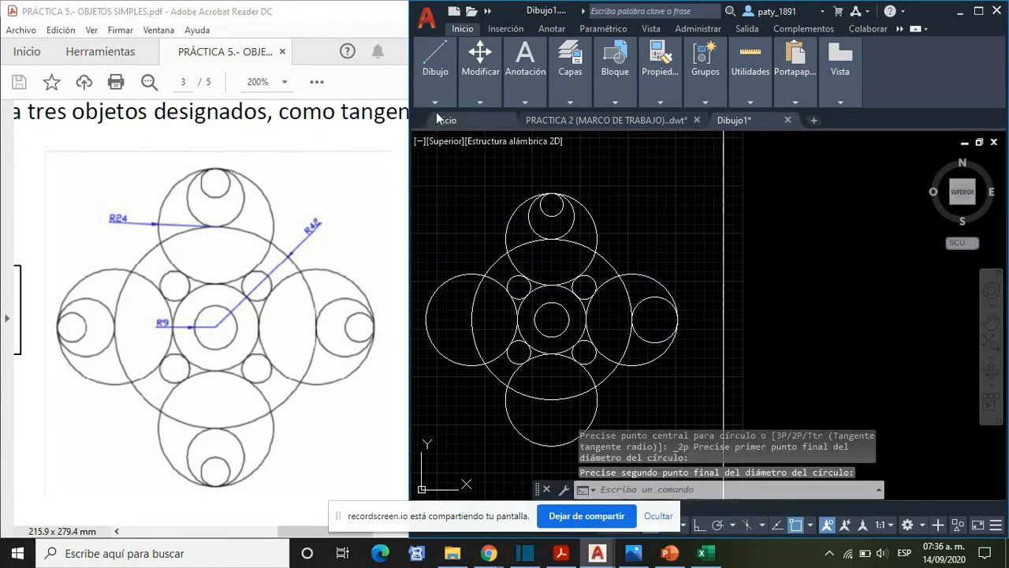
- Draw a two-point circle of diameter 12 from the right radius 24 circle's right quadrant to the centre of the inner circle
mouse_move(480, 75)
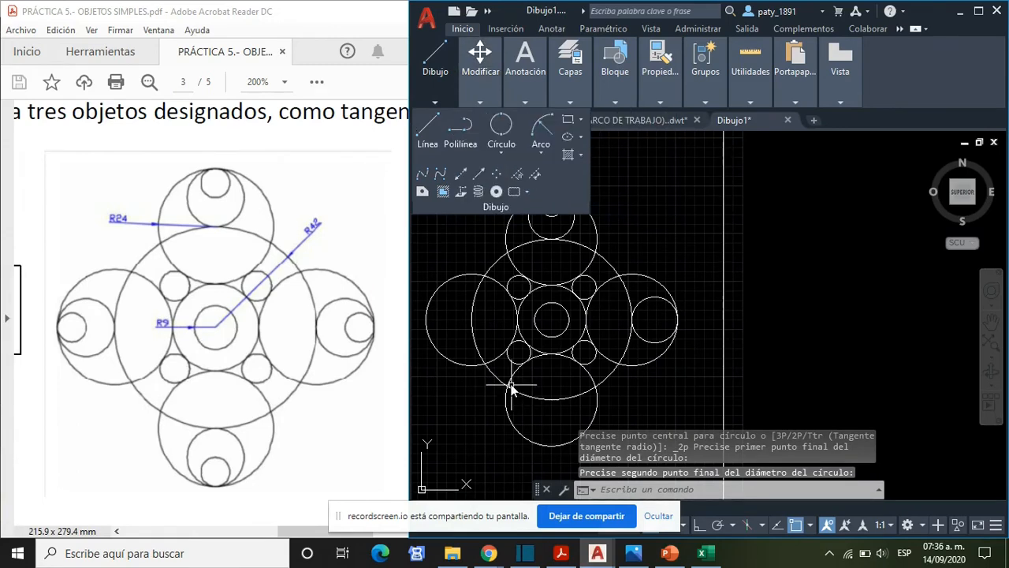
mouse_move(434, 92)
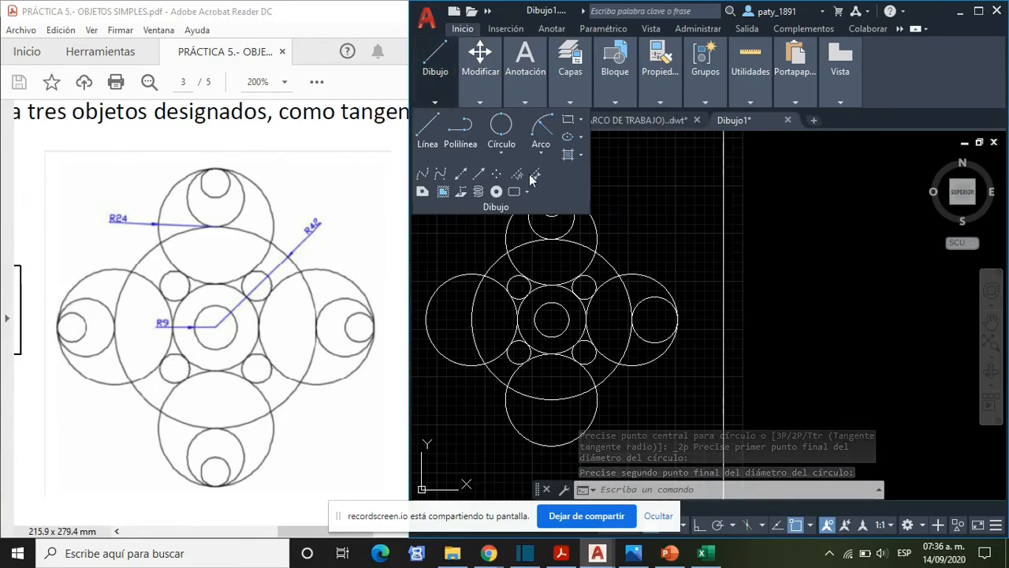
left_click(505, 155)
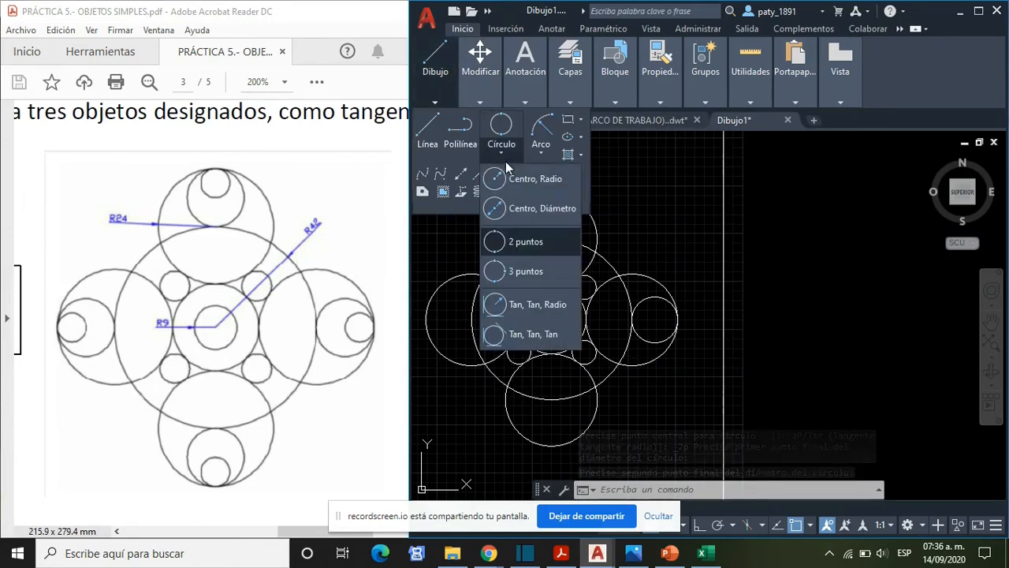
left_click(534, 245)
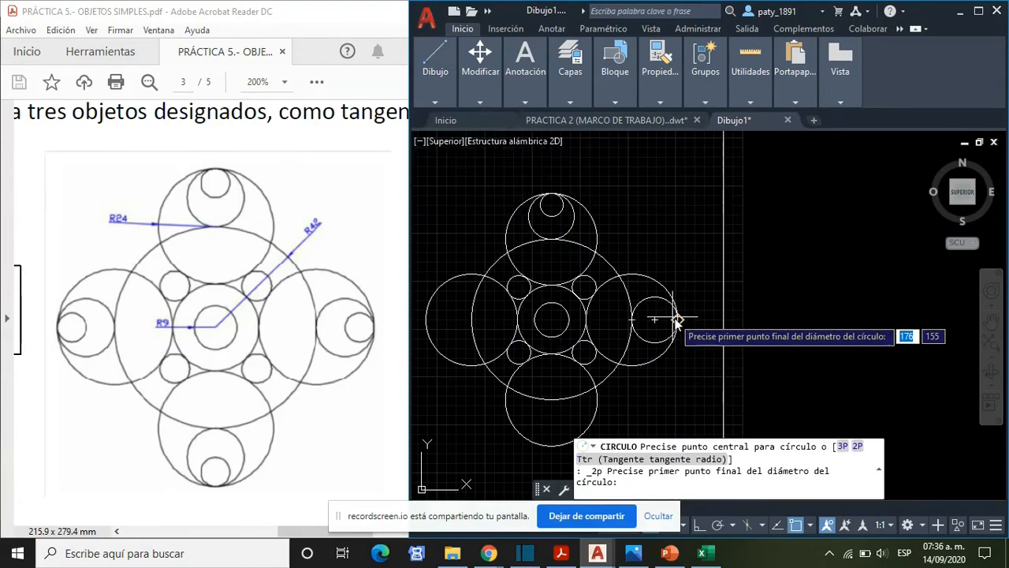
left_click(672, 320)
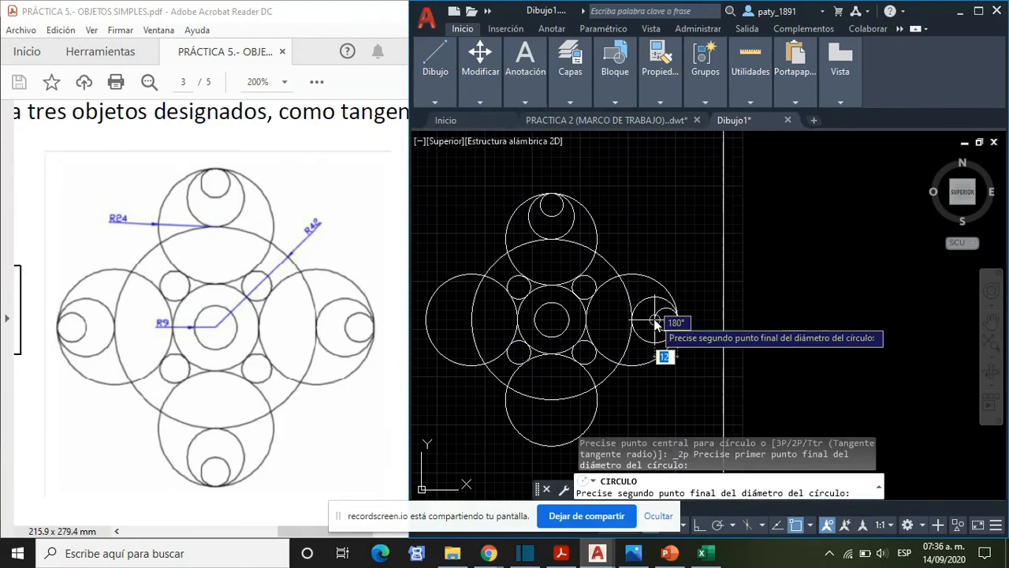
left_click(655, 320)
- Draw a two-point circle inside the lower radius 24 circle, from its bottom quadrant to its centre
left_click(446, 100)
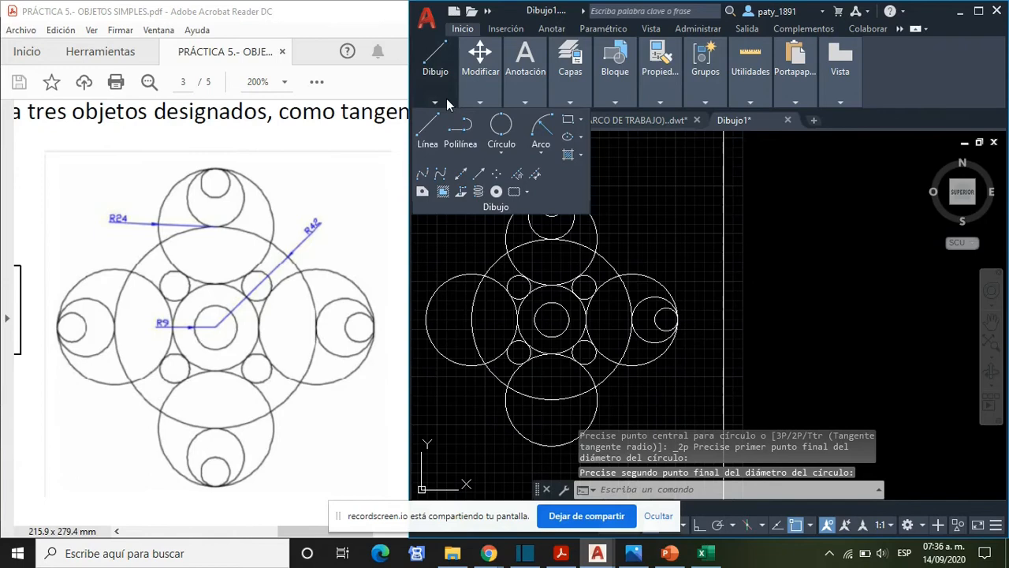
left_click(505, 156)
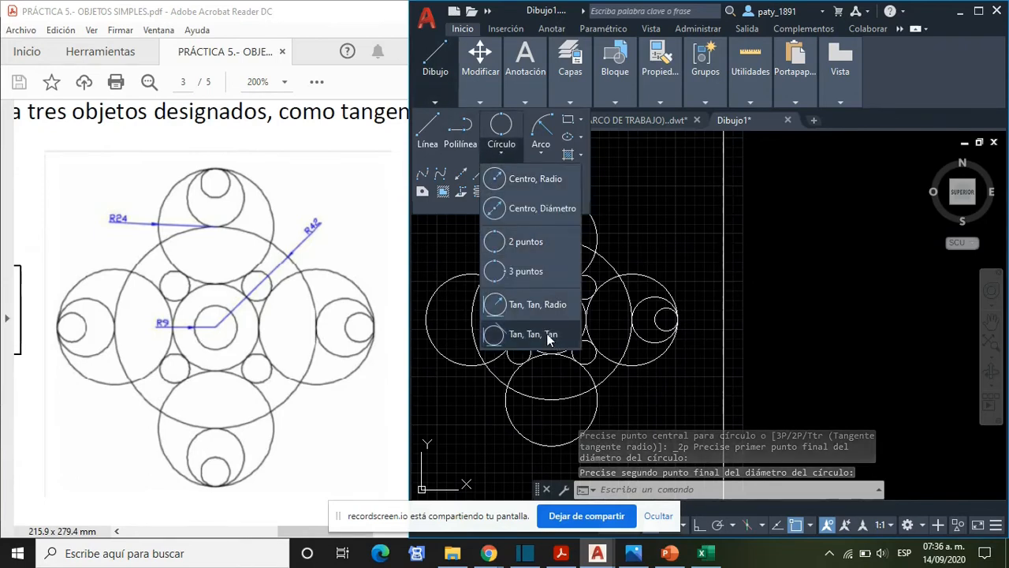
left_click(528, 244)
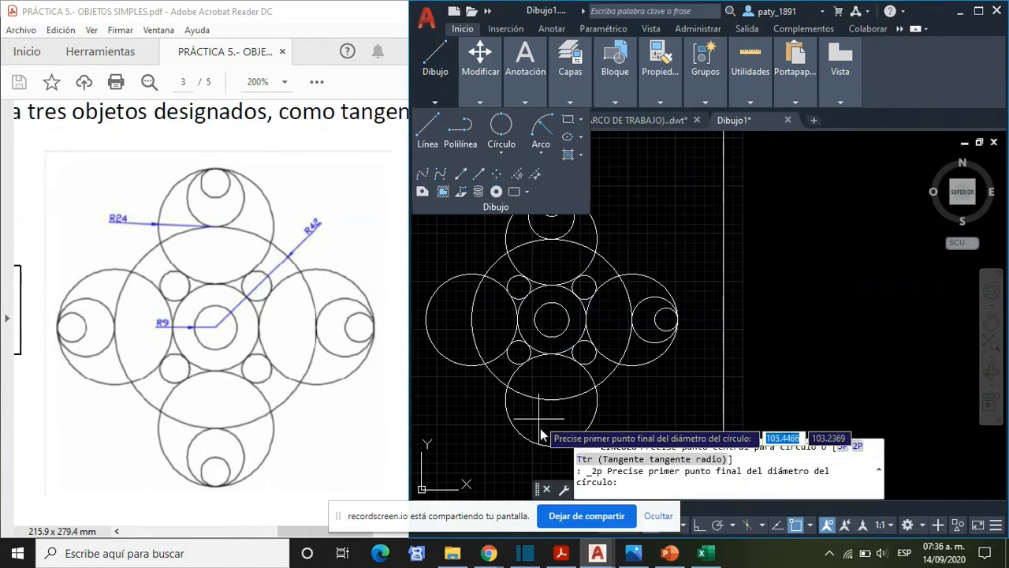
left_click(553, 449)
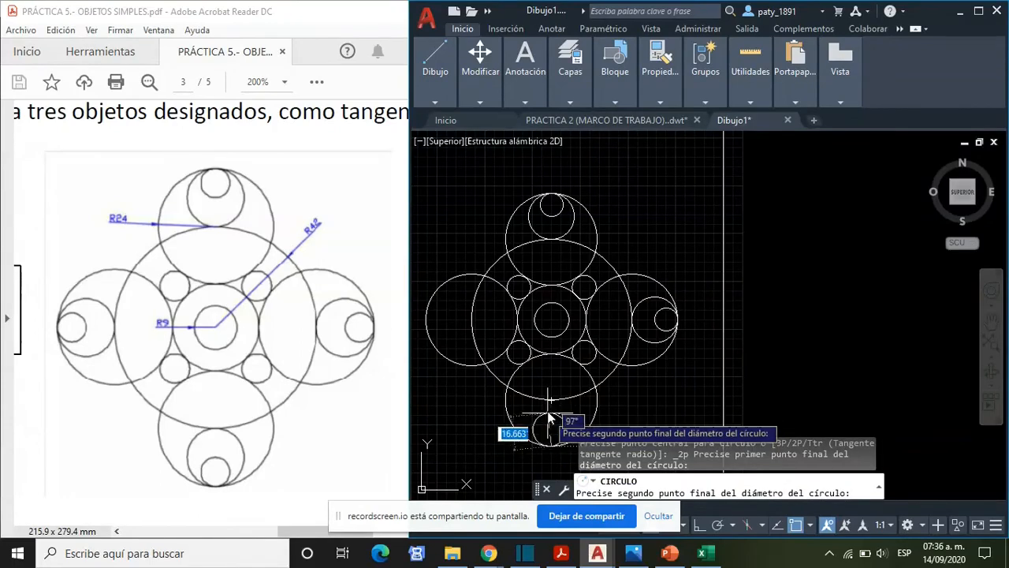
left_click(552, 400)
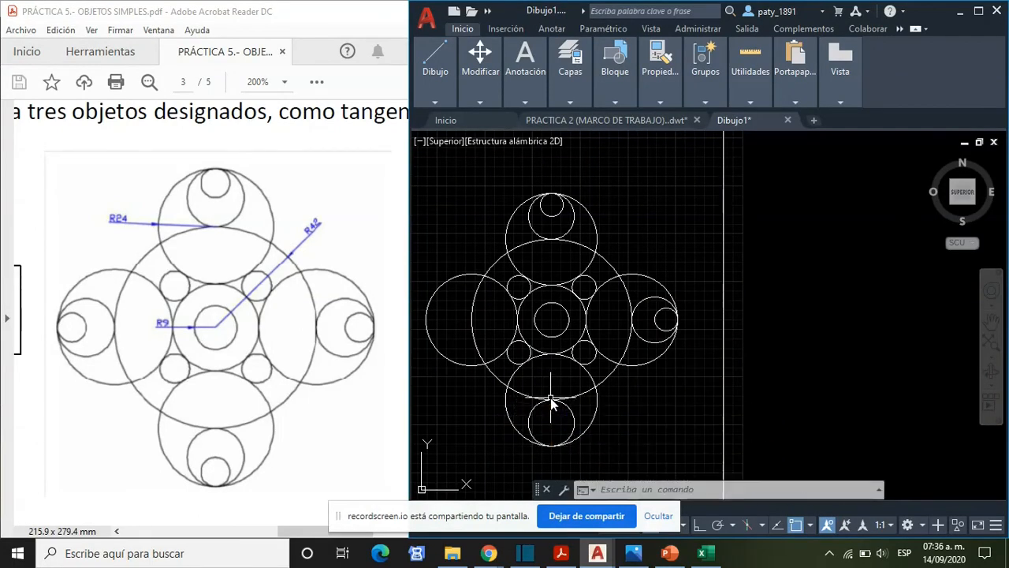
- Draw a two-point circle from the lower radius 24 circle's bottom quadrant to the centre of the inner circle
mouse_move(448, 100)
left_click(501, 152)
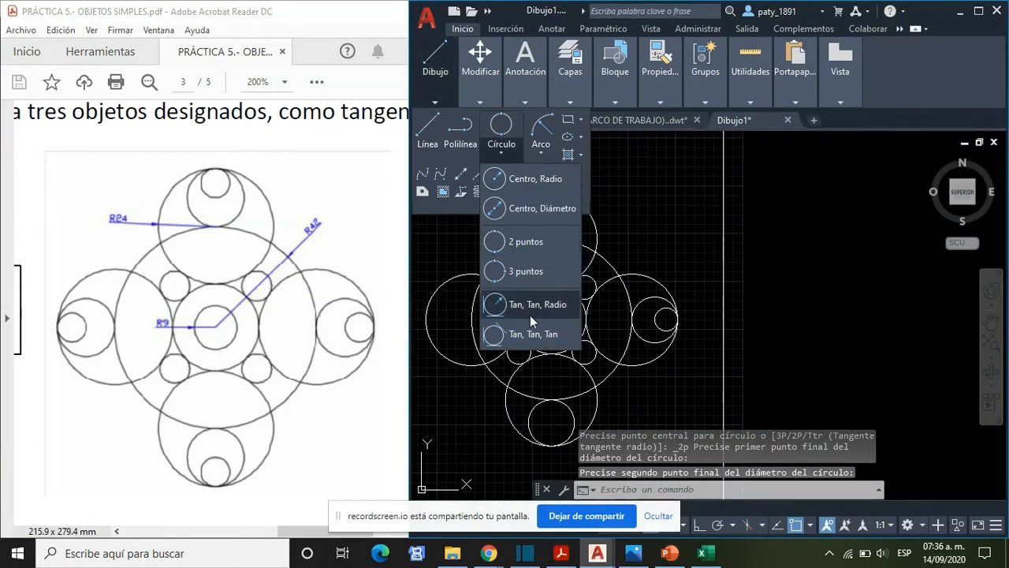
left_click(528, 241)
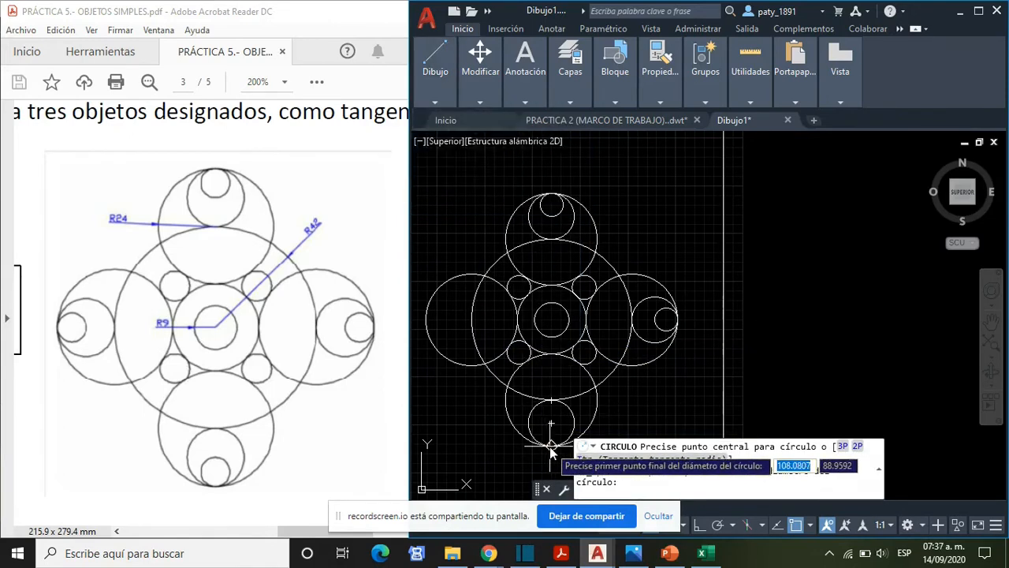
left_click(552, 441)
left_click(552, 422)
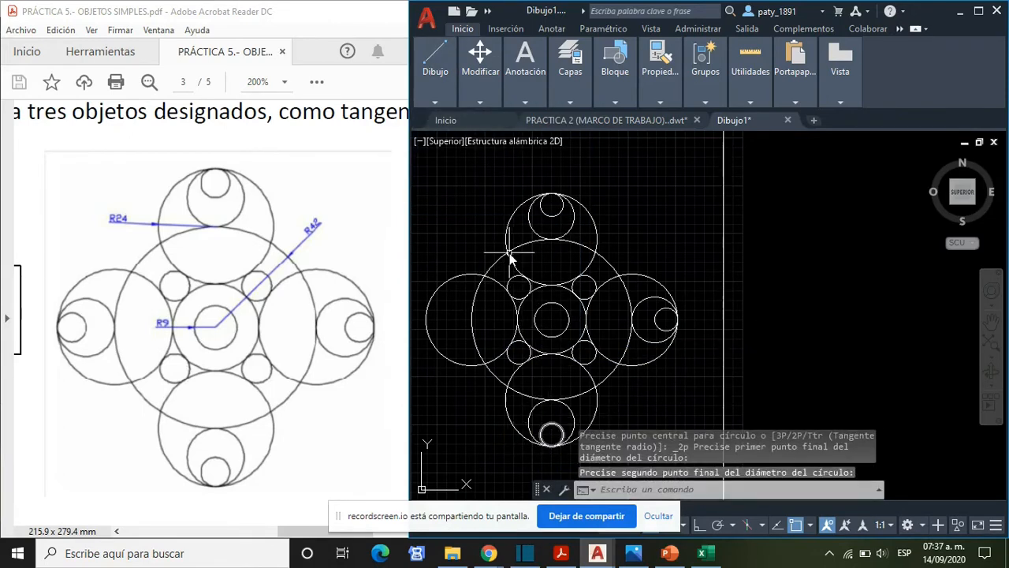
- Draw a two-point circle inside the left radius 24 circle, from its left quadrant to its centre
mouse_move(443, 100)
left_click(501, 150)
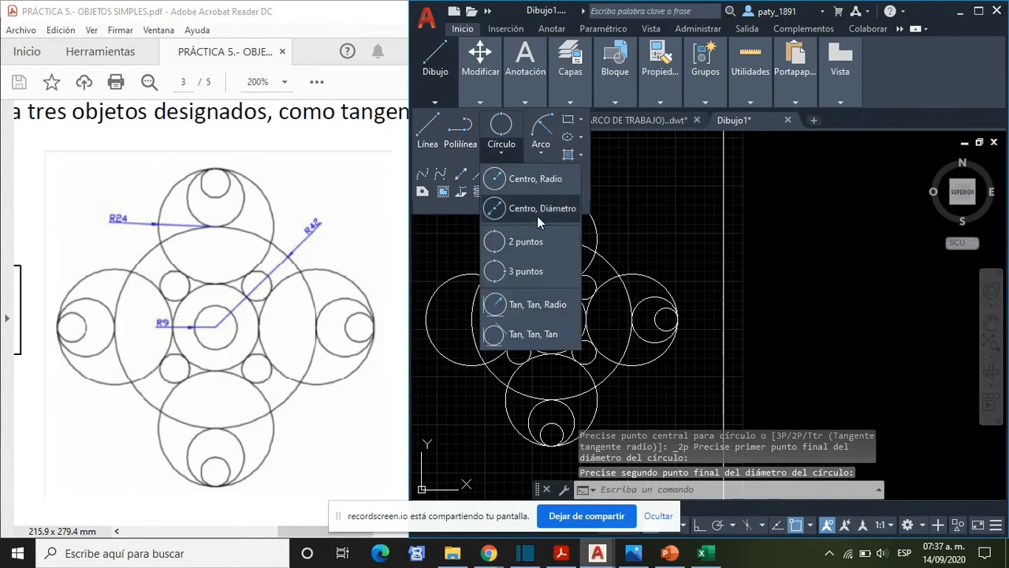
left_click(530, 236)
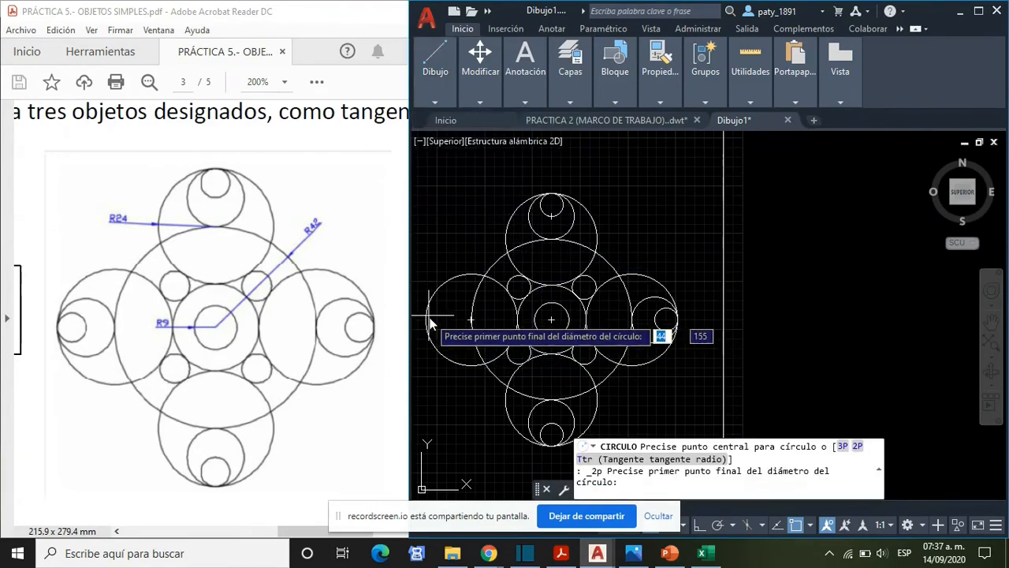
left_click(427, 319)
left_click(471, 319)
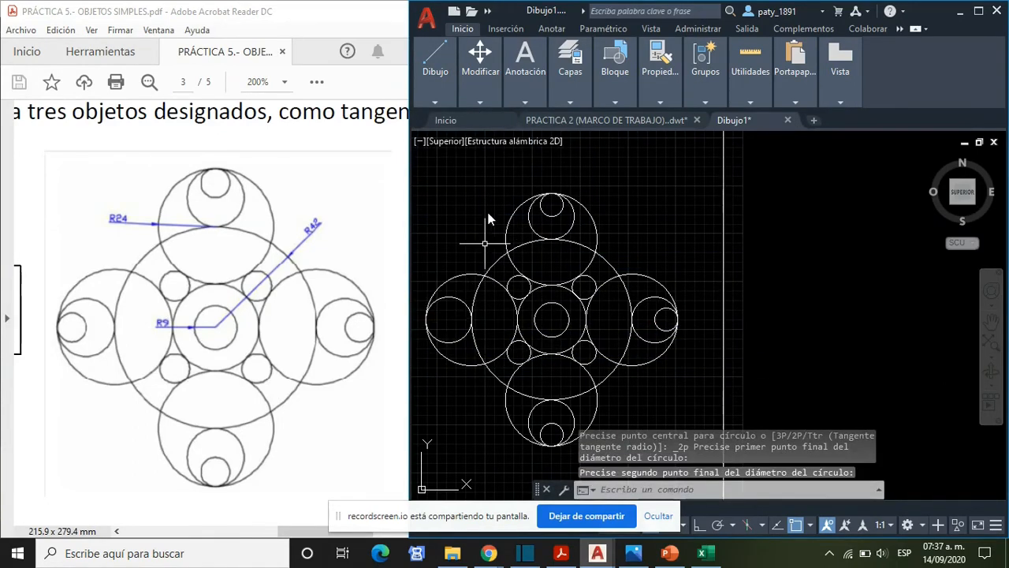
- Draw a two-point circle from the left radius 24 circle's left quadrant to the centre of the inner circle
mouse_move(436, 104)
left_click(499, 155)
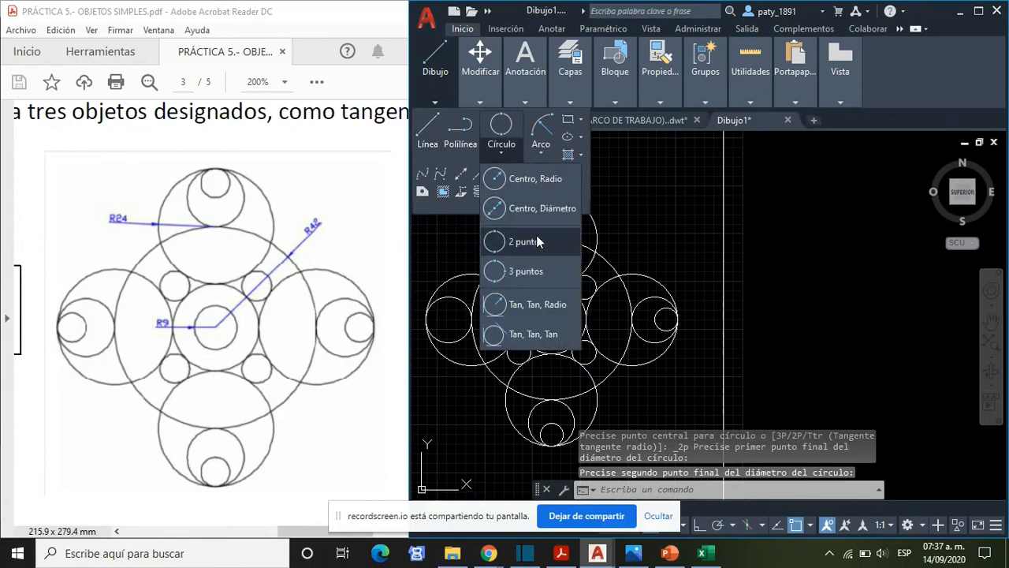
left_click(536, 235)
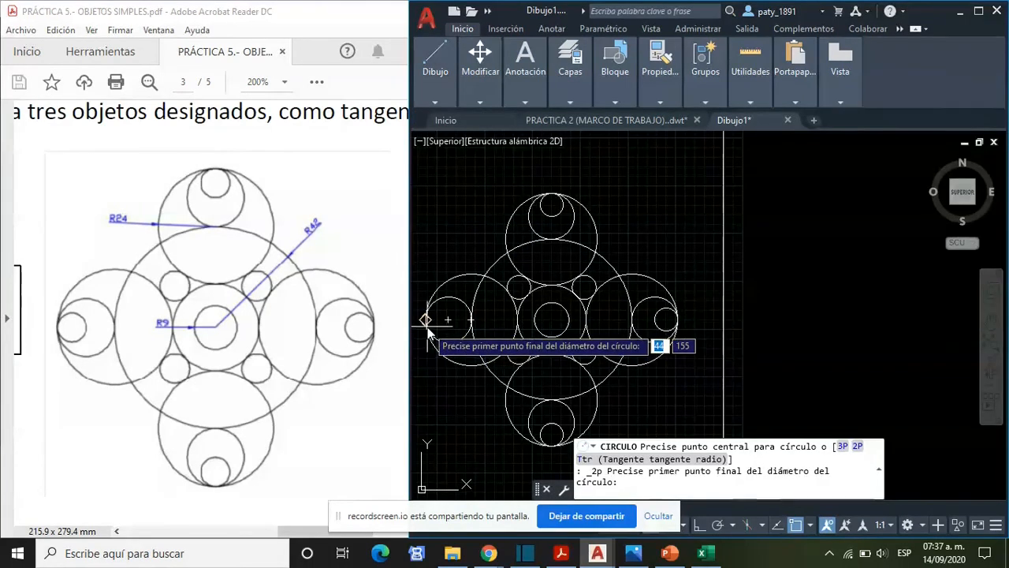
left_click(427, 319)
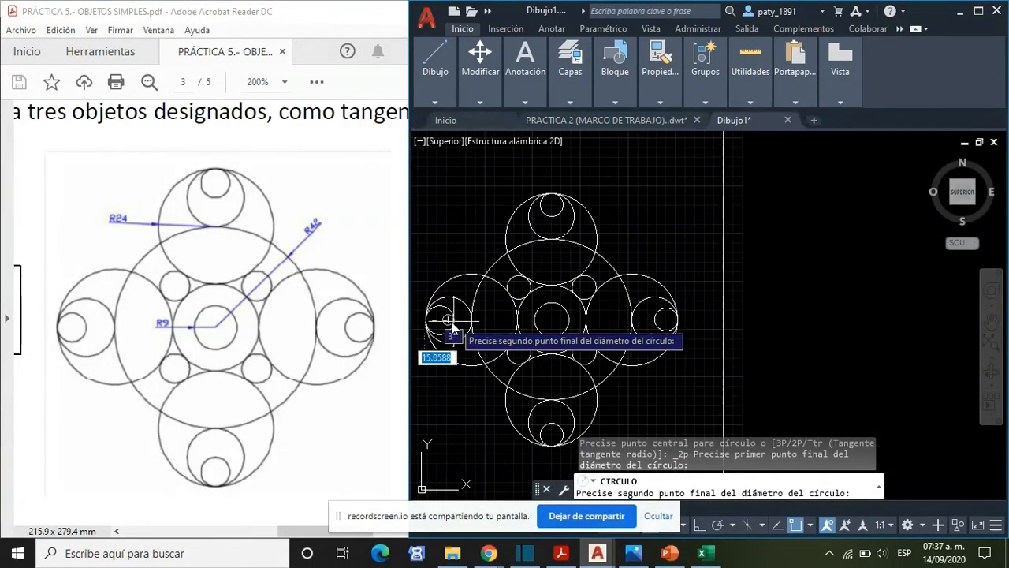
left_click(451, 327)
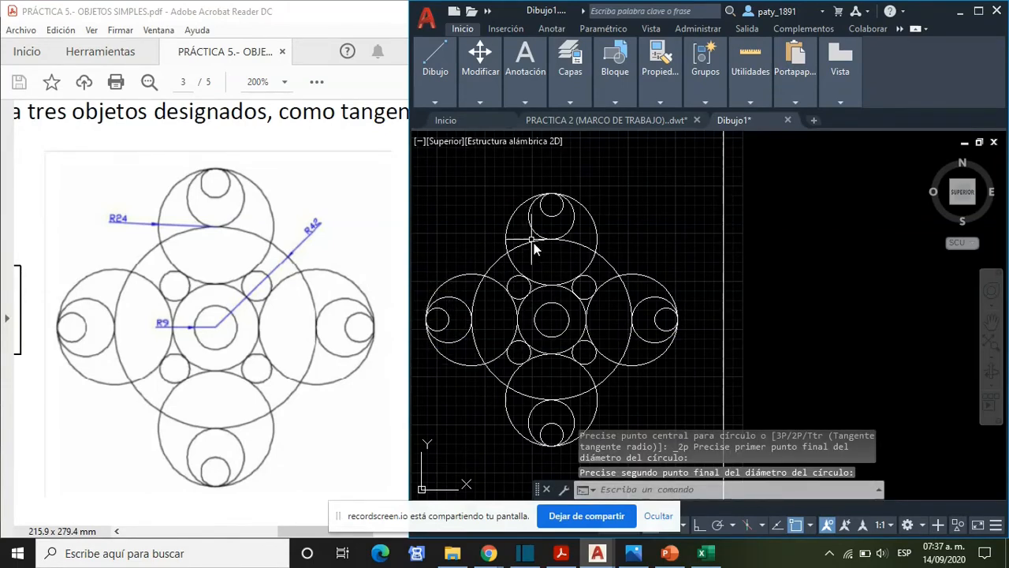
- Switch to the practice PDF in Acrobat Reader and review the rectangle options on page 3 and the rectangle exercise on page 4
scroll(560, 315, "down", 2)
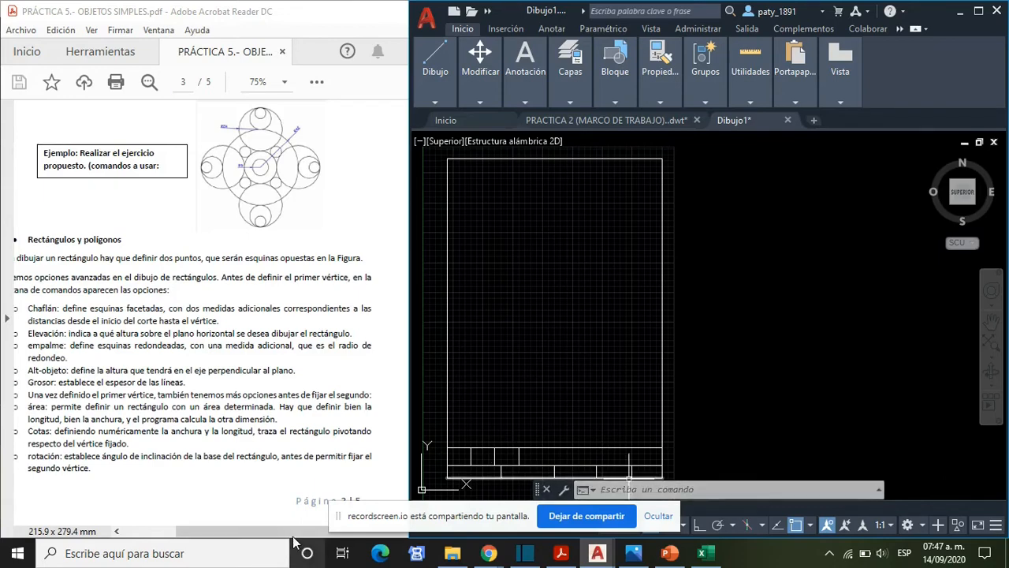
left_click_drag(282, 532, 257, 531)
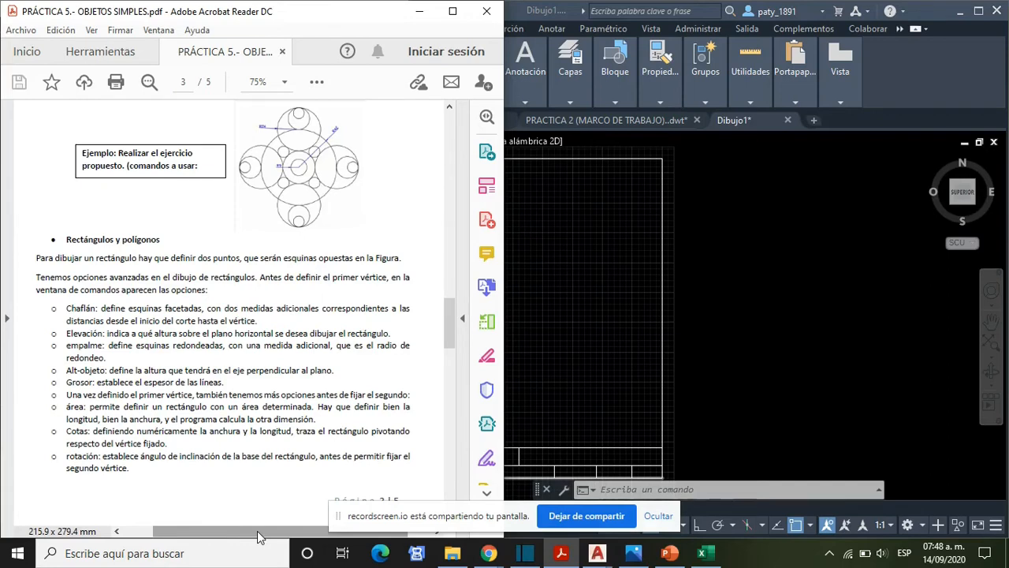
scroll(171, 327, "down", 12)
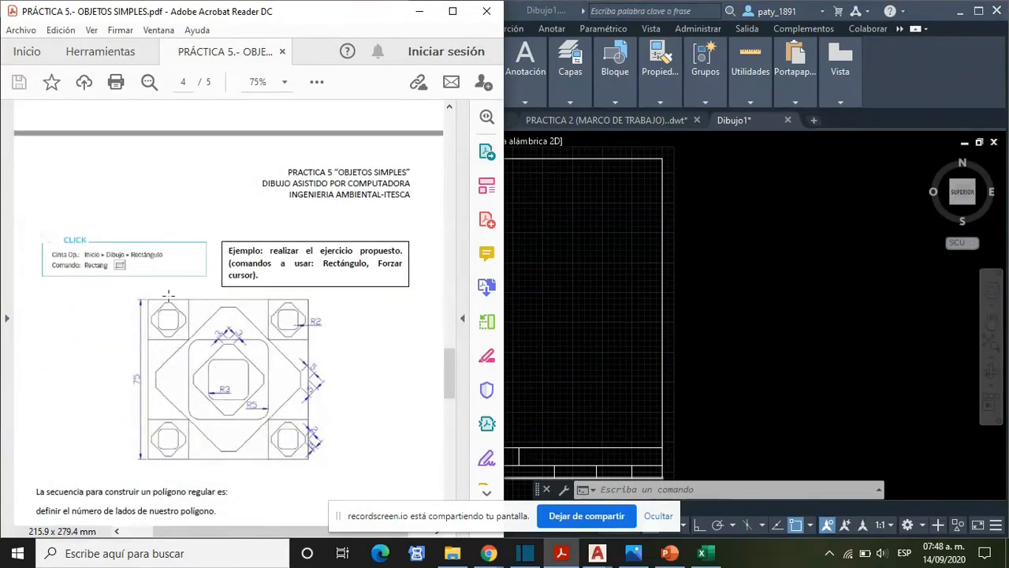
scroll(181, 319, "up", 10)
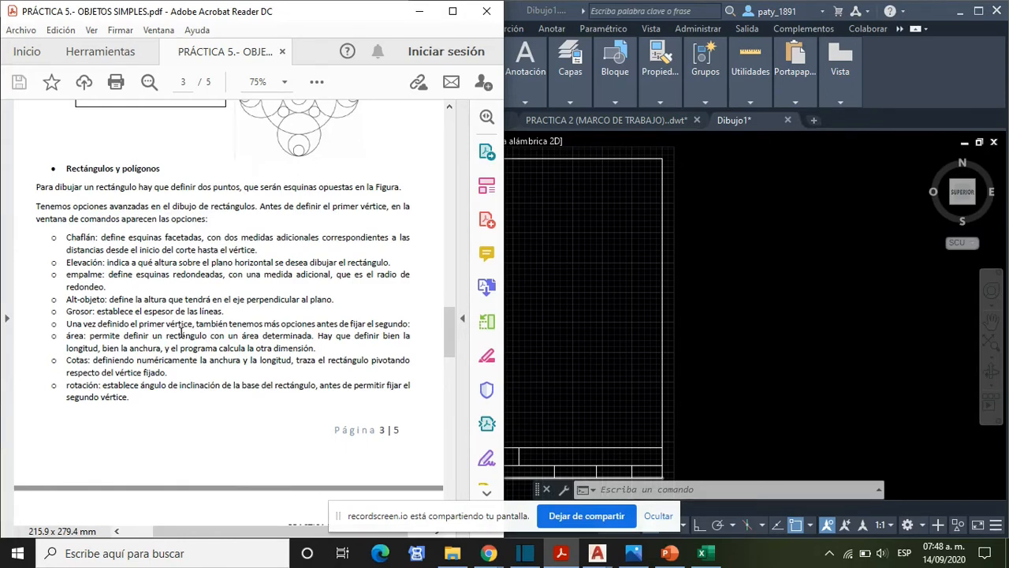
scroll(181, 331, "down", 8)
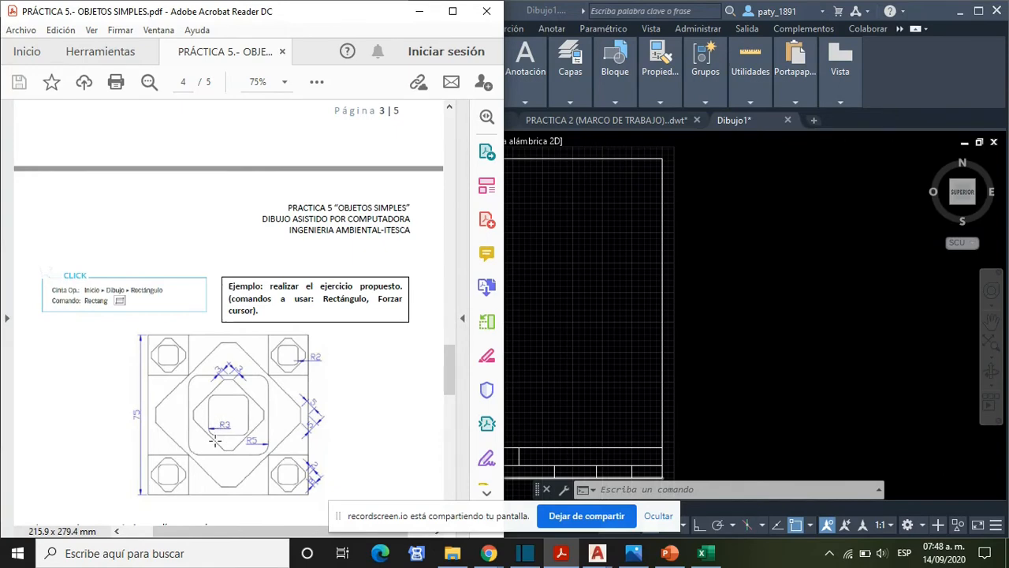
scroll(221, 423, "up", 5)
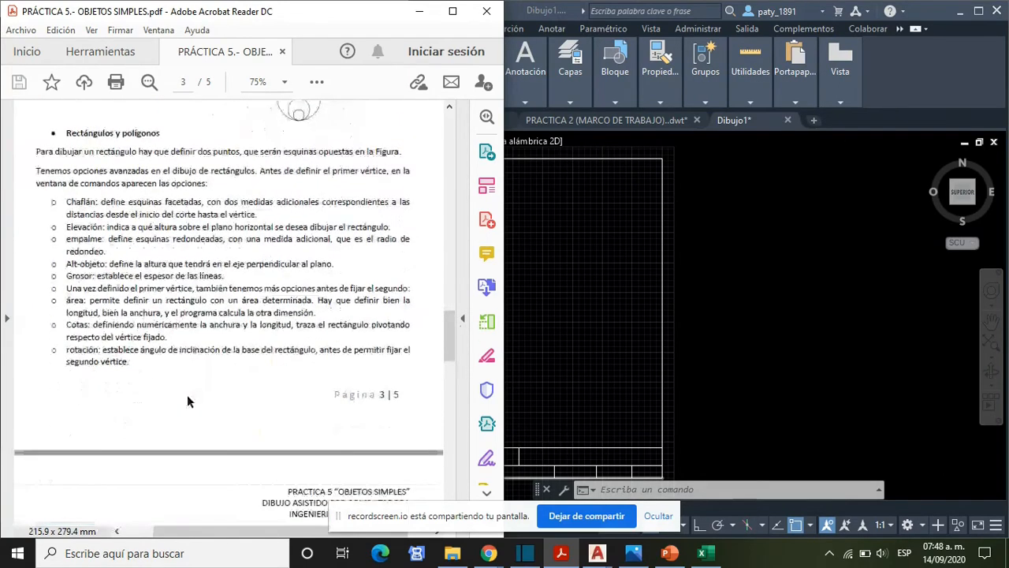
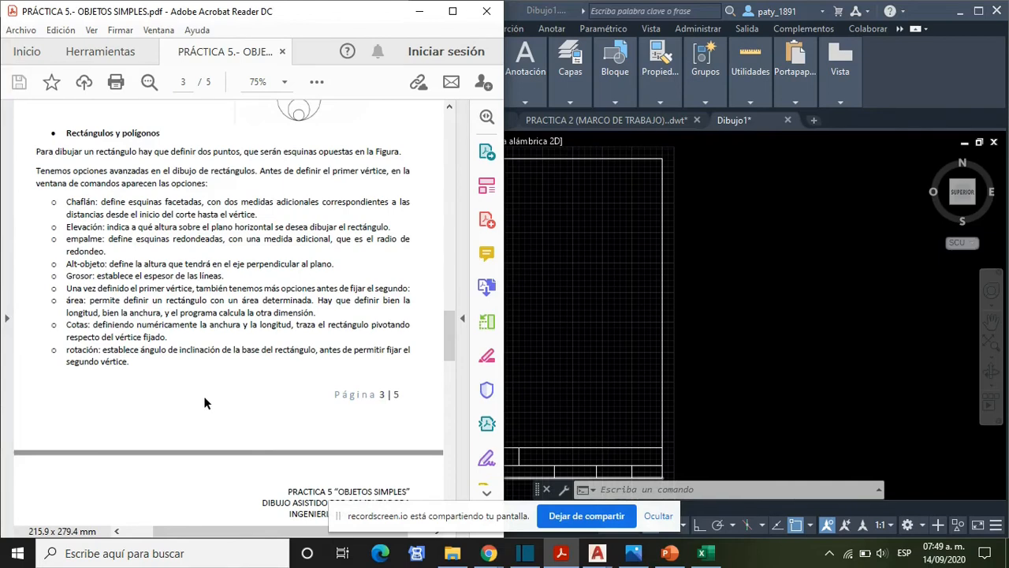
- Review the rectangle exercise figure on page 4 of the practice PDF, enlarging it to read its dimensions, radii and chamfers
scroll(197, 395, "down", 5)
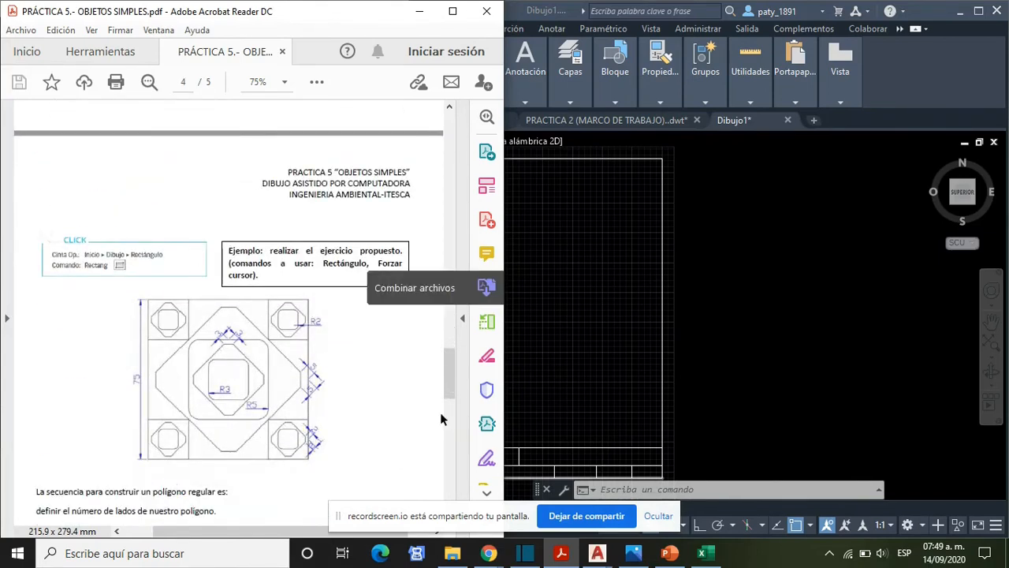
scroll(175, 326, "down", 1)
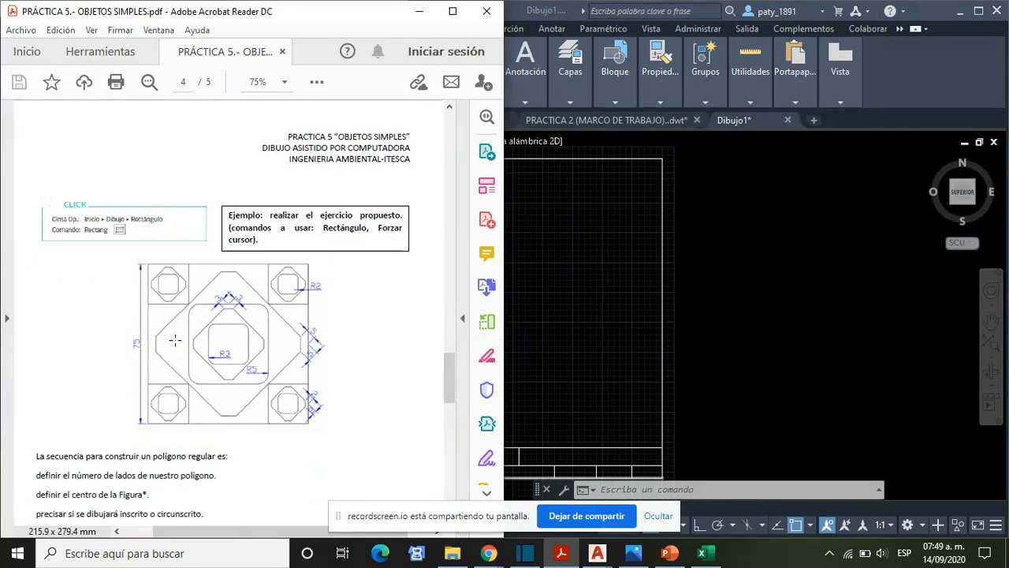
scroll(183, 331, "up", 1, "ctrl")
scroll(190, 333, "up", 1, "ctrl")
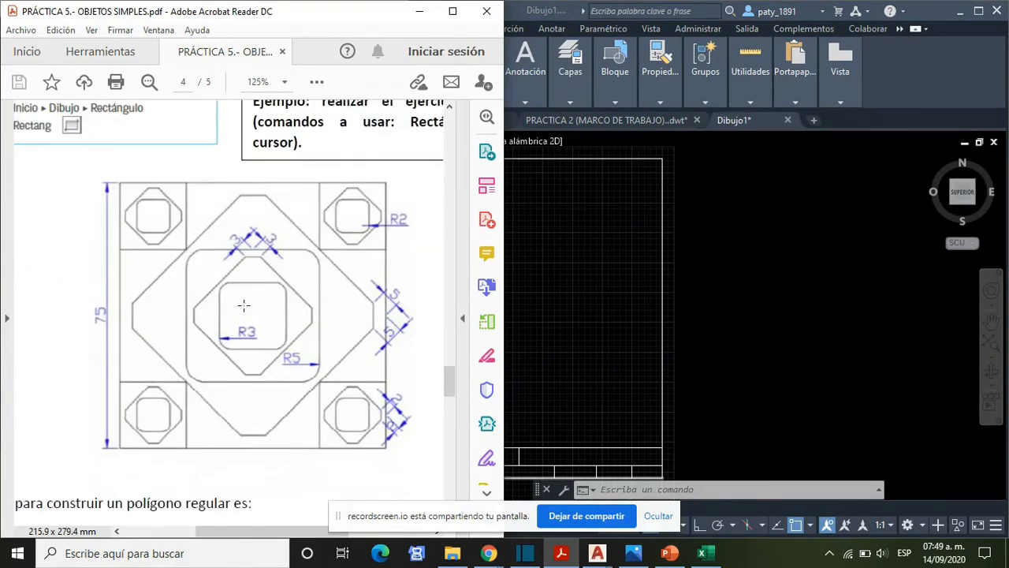
scroll(240, 315, "down", 1)
scroll(239, 316, "up", 1)
scroll(239, 315, "up", 1)
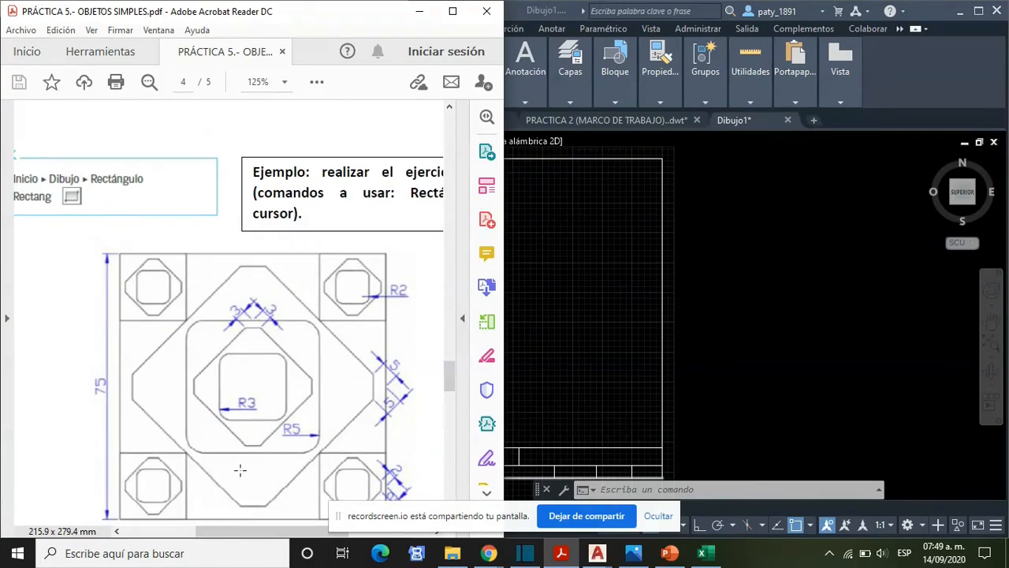
left_click_drag(285, 536, 348, 547)
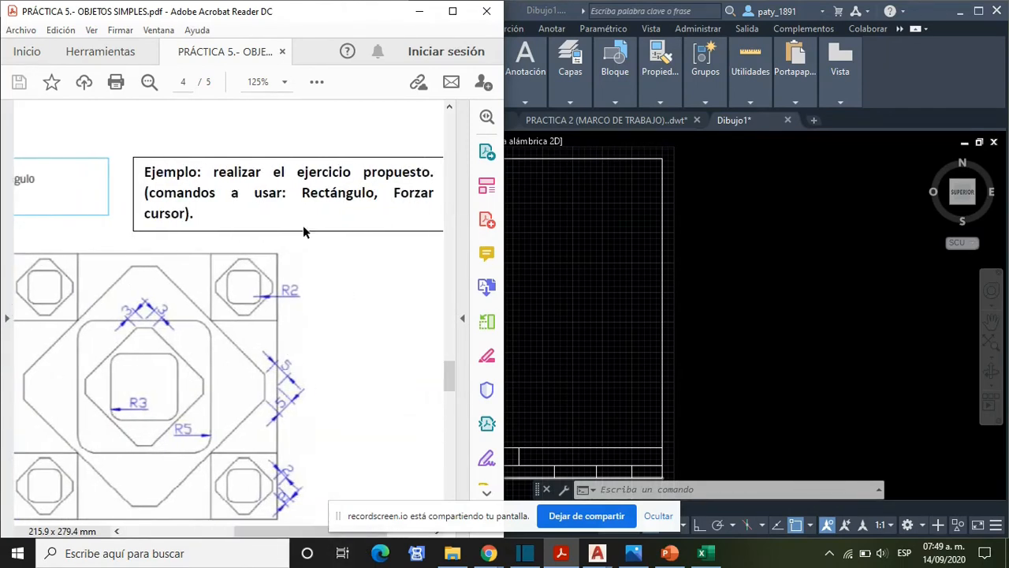
left_click_drag(296, 534, 256, 536)
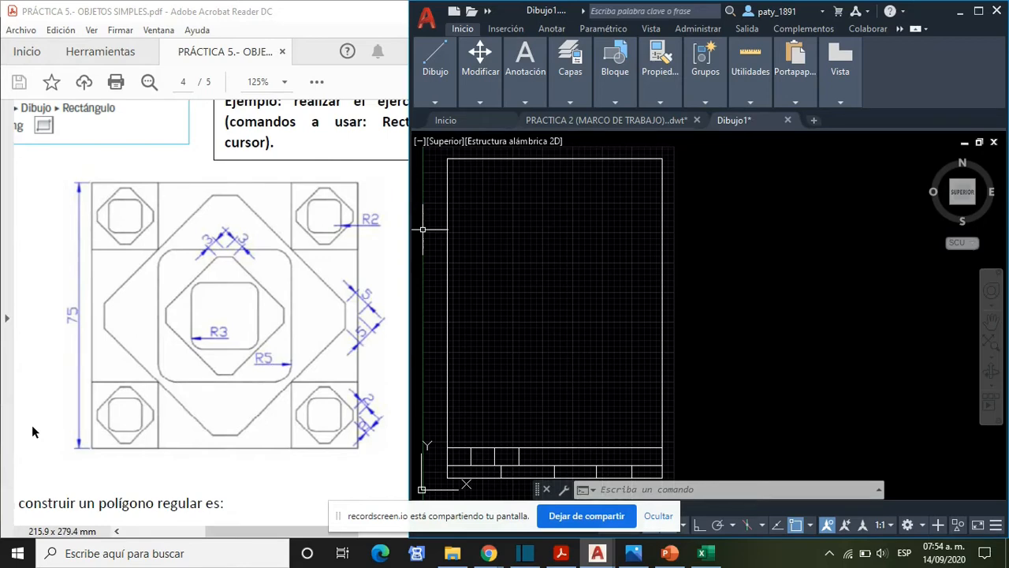
left_click(584, 294)
type("RECT")
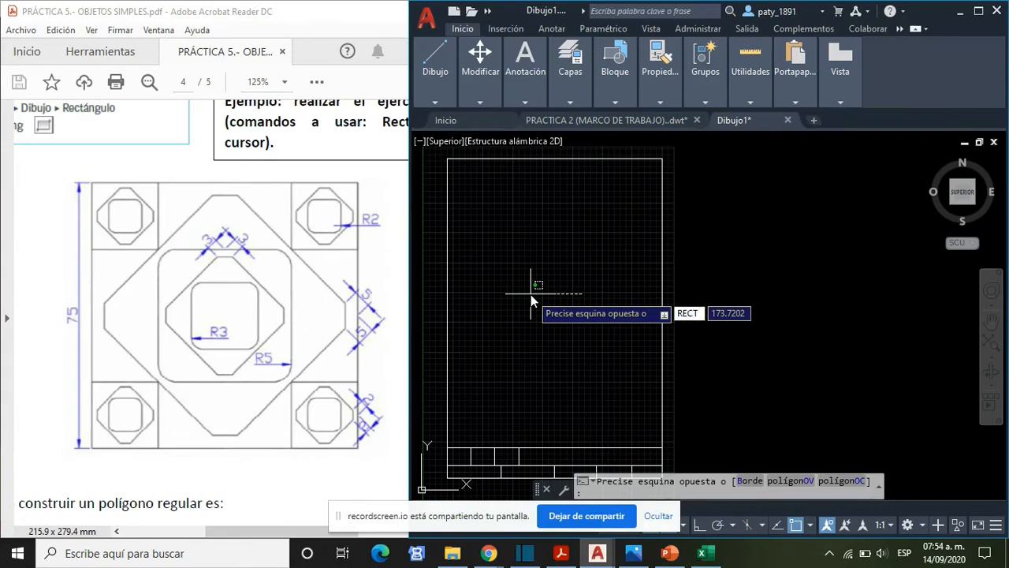
type("A")
key("Escape")
key("Escape")
- Draw a 75 by 75 square with the Rectangle command inside the drawing frame
type("RECTANG")
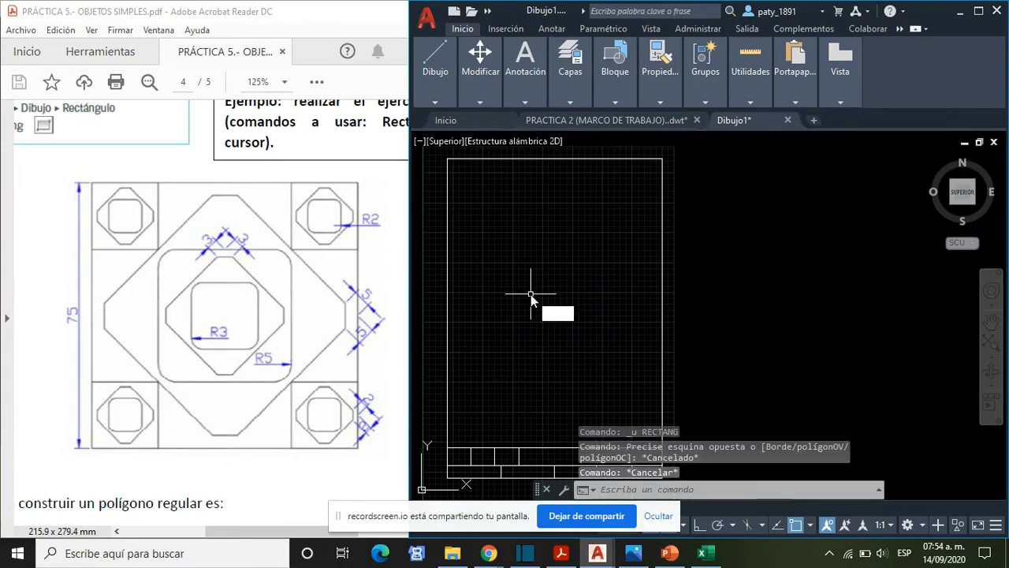
key("Return")
left_click(513, 358)
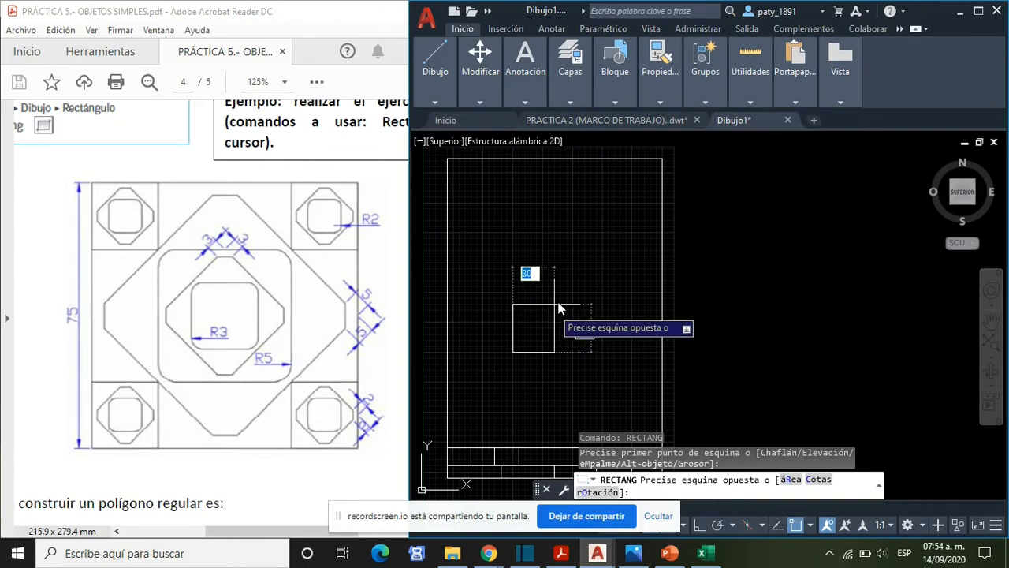
left_click(599, 265)
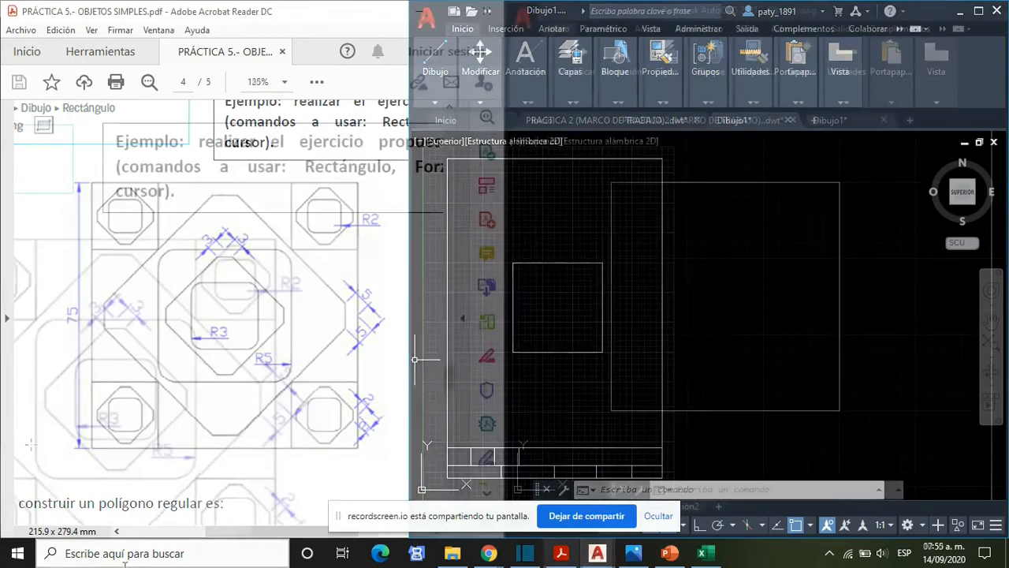
- Start a new rectangle with both the first and second chamfer distances set to 5
left_click_drag(263, 535, 223, 535)
scroll(181, 386, "down", 1)
scroll(180, 386, "down", 1)
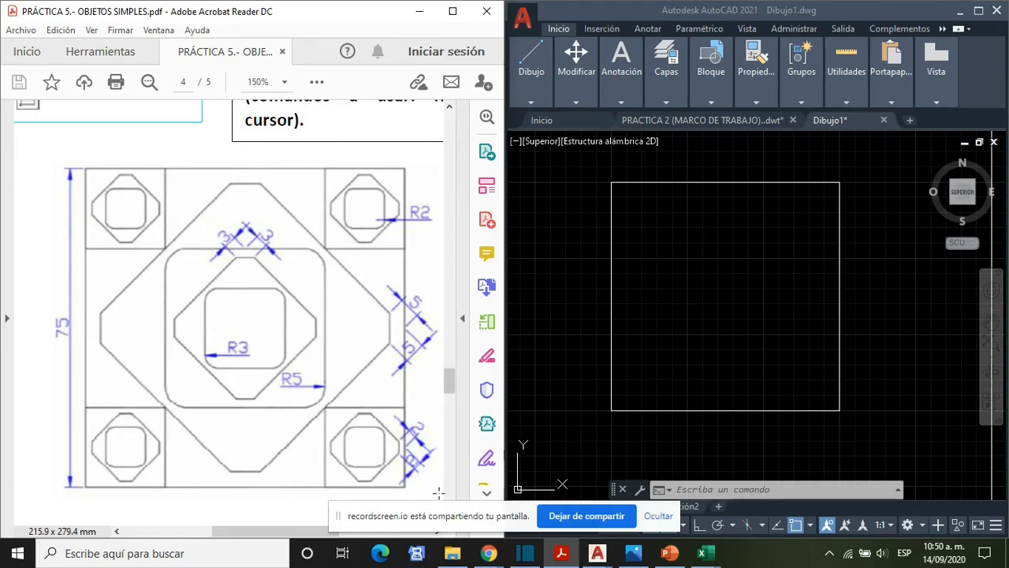
left_click_drag(448, 522, 181, 68)
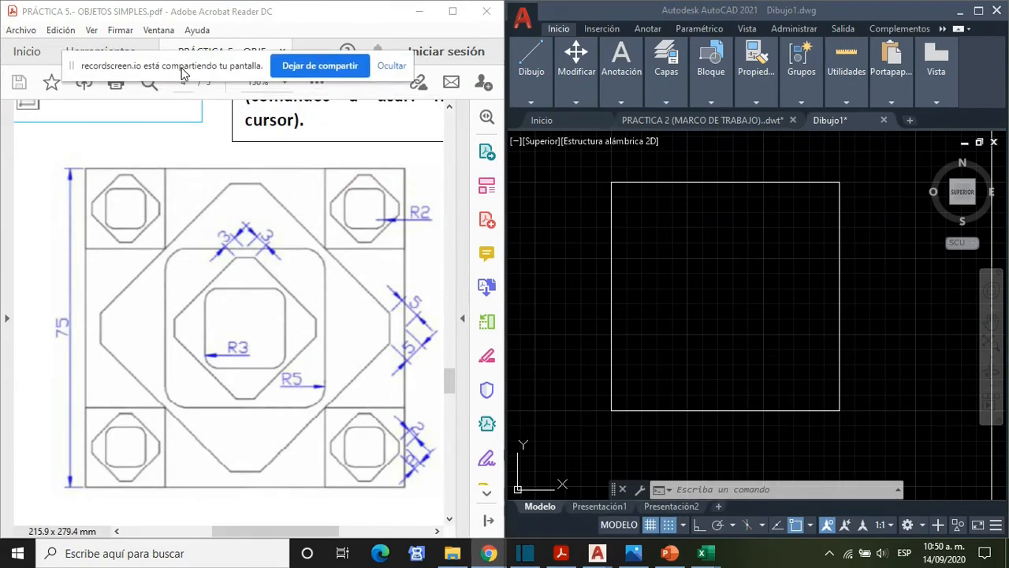
left_click(717, 488)
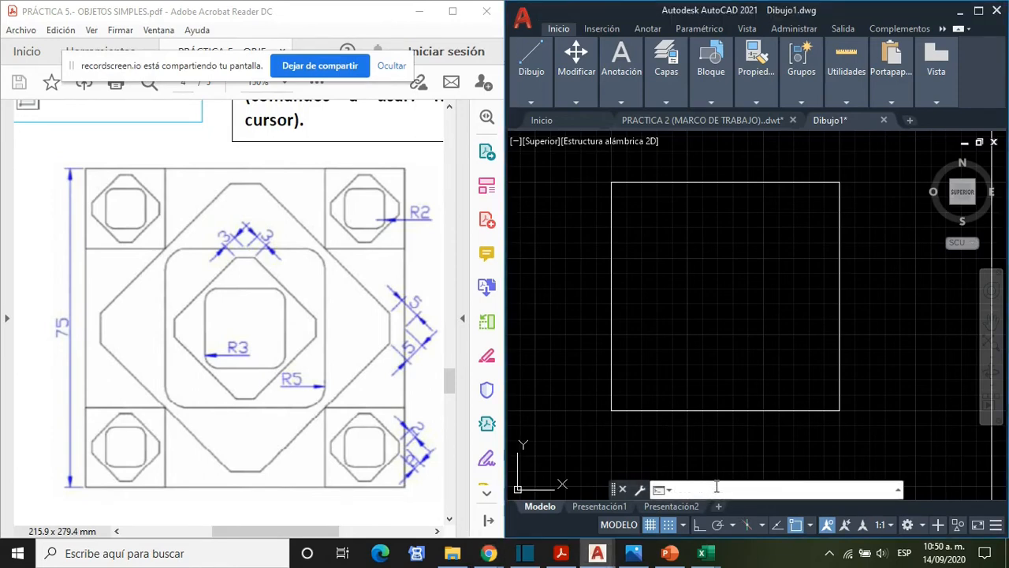
type("RECTANG")
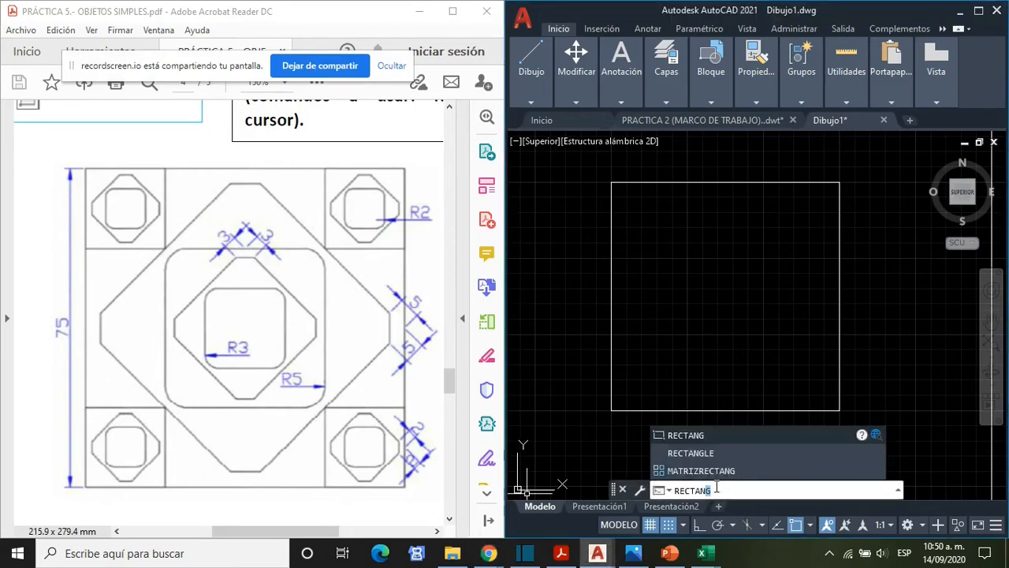
left_click(689, 433)
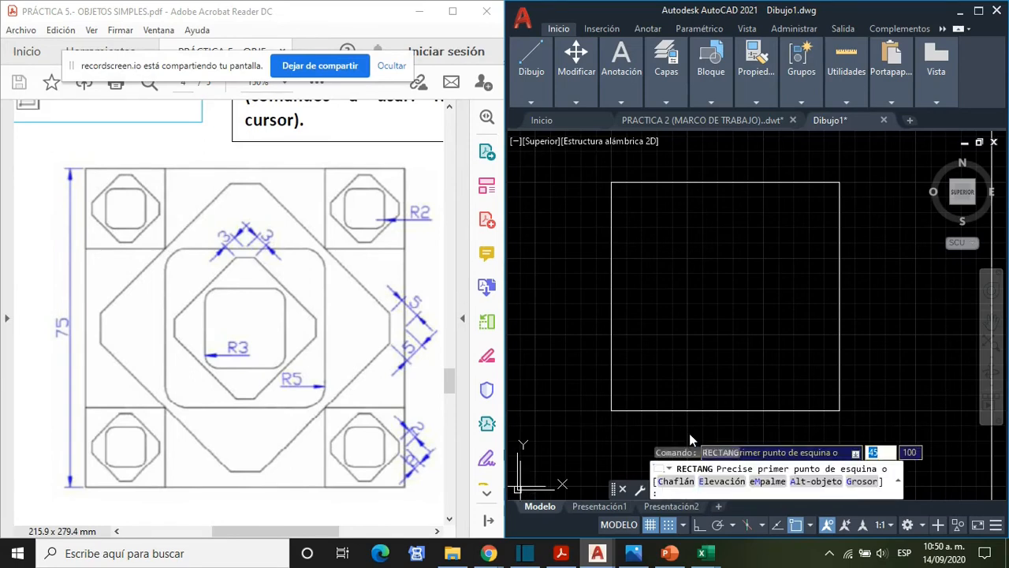
left_click(670, 482)
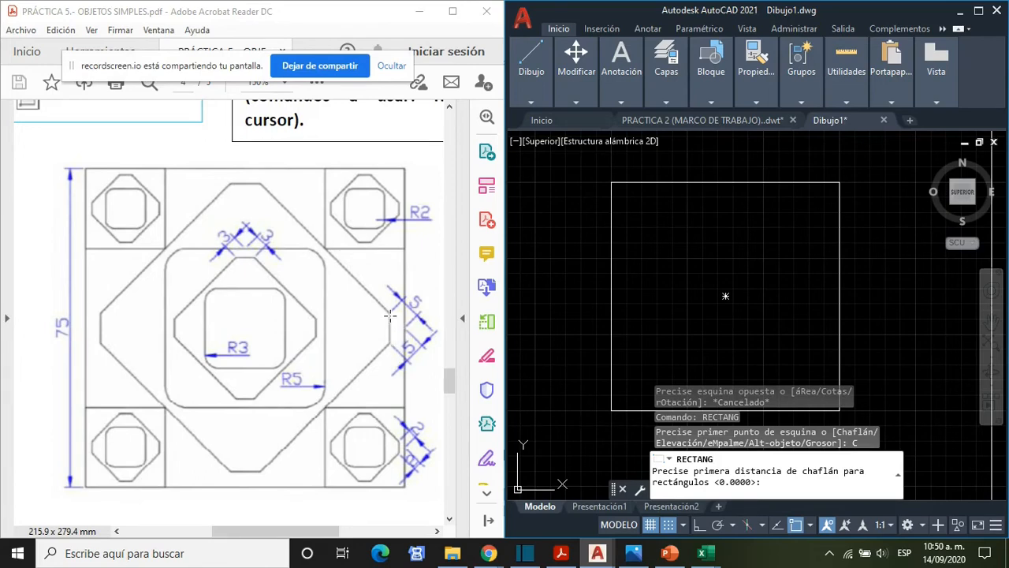
left_click(706, 491)
key("Return")
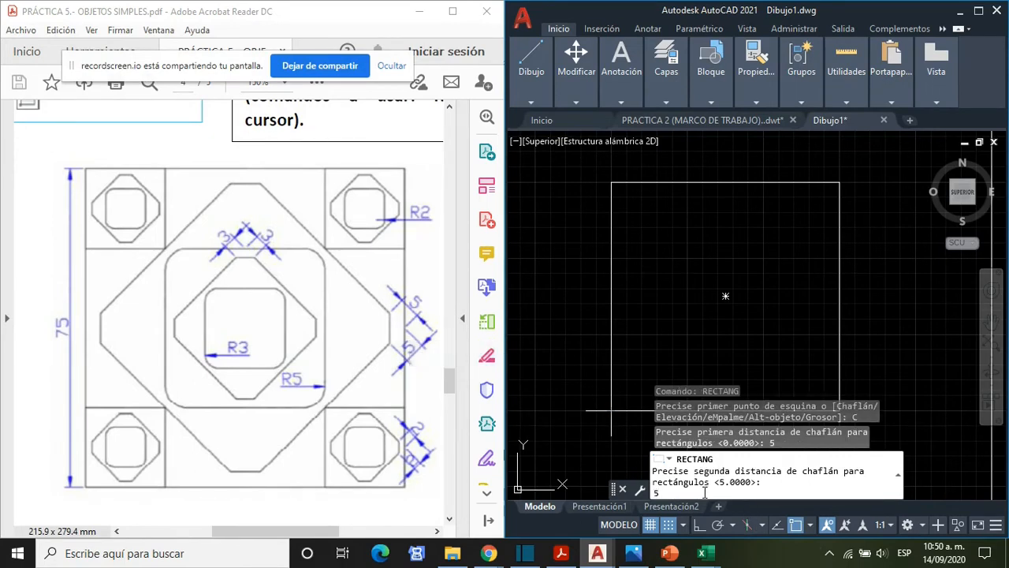
key("Return")
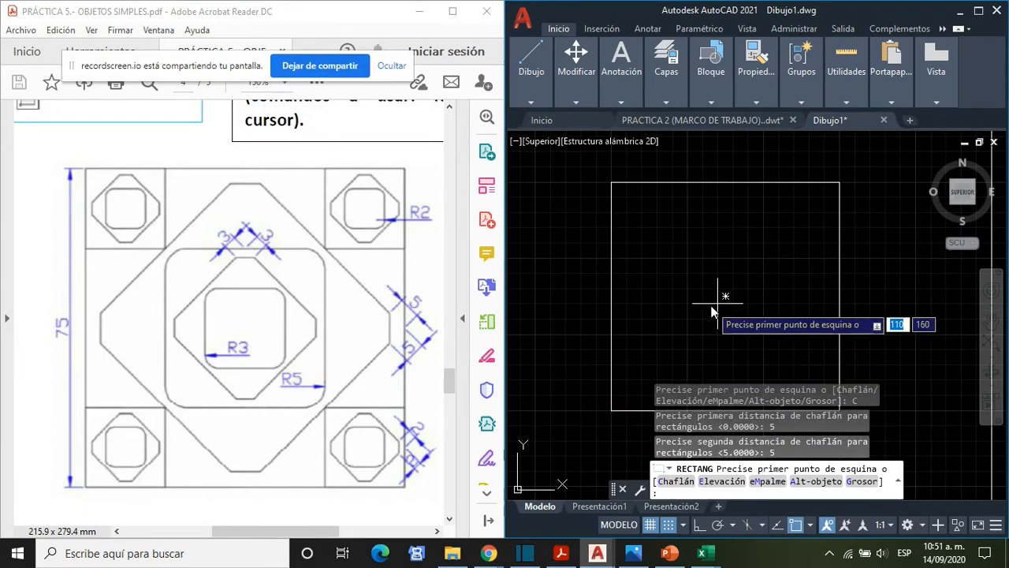
- Place the chamfered rectangle from the square's top-side midpoint to its bottom-side midpoint, rotated 45 degrees
left_click(725, 182)
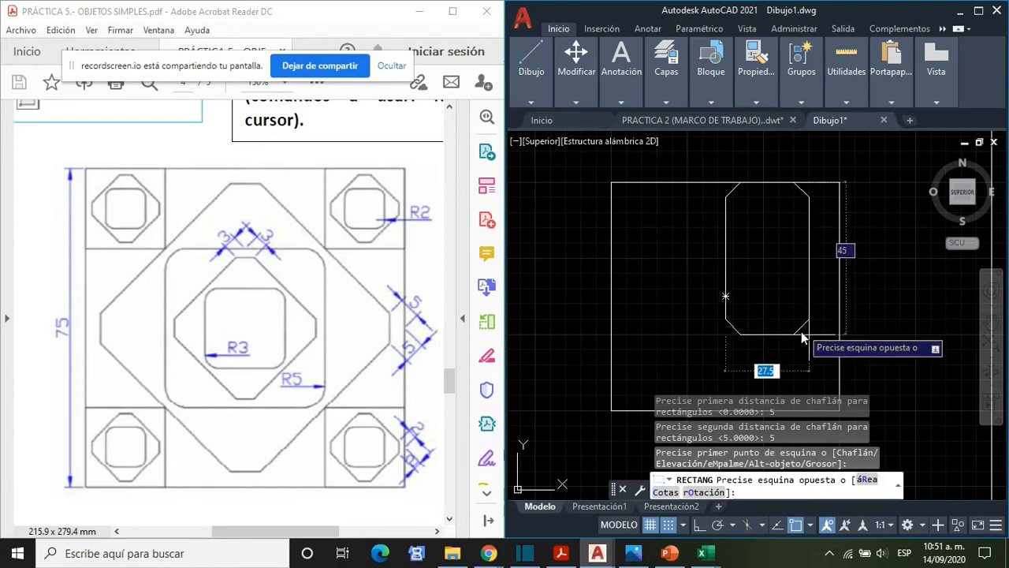
left_click(704, 492)
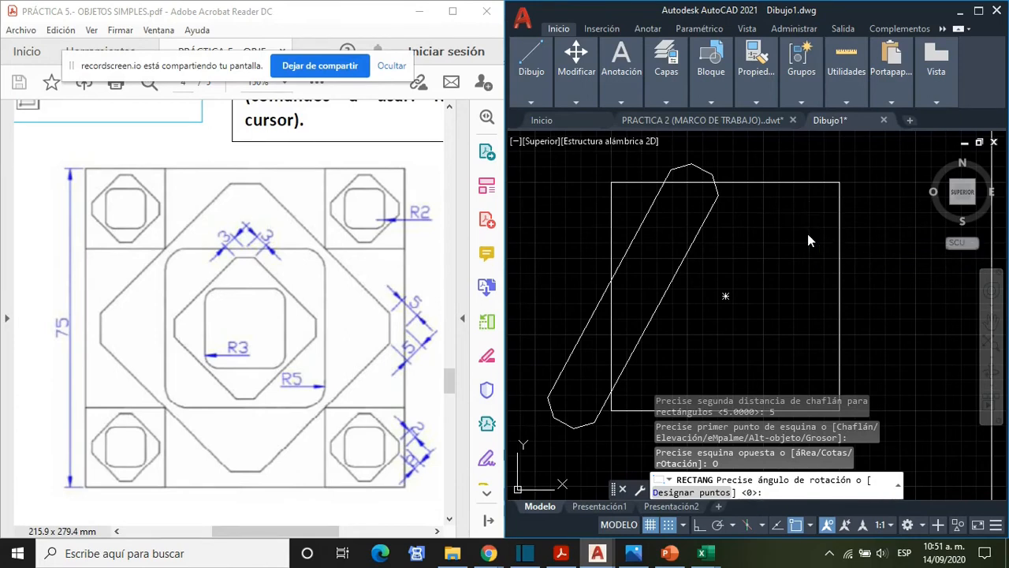
type("45")
key("Return")
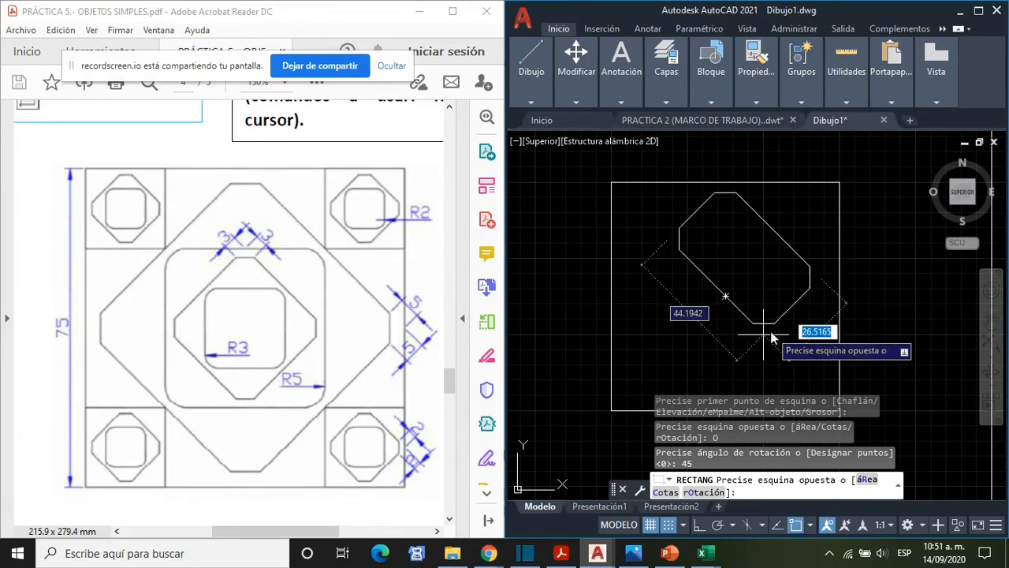
middle_click_drag(763, 339, 753, 280)
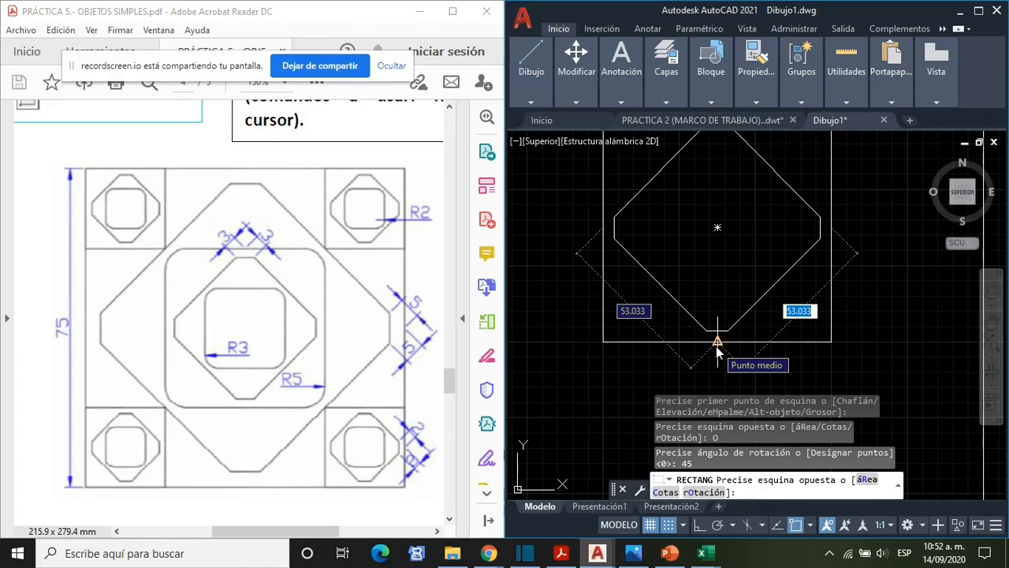
left_click(717, 341)
scroll(771, 272, "down", 2)
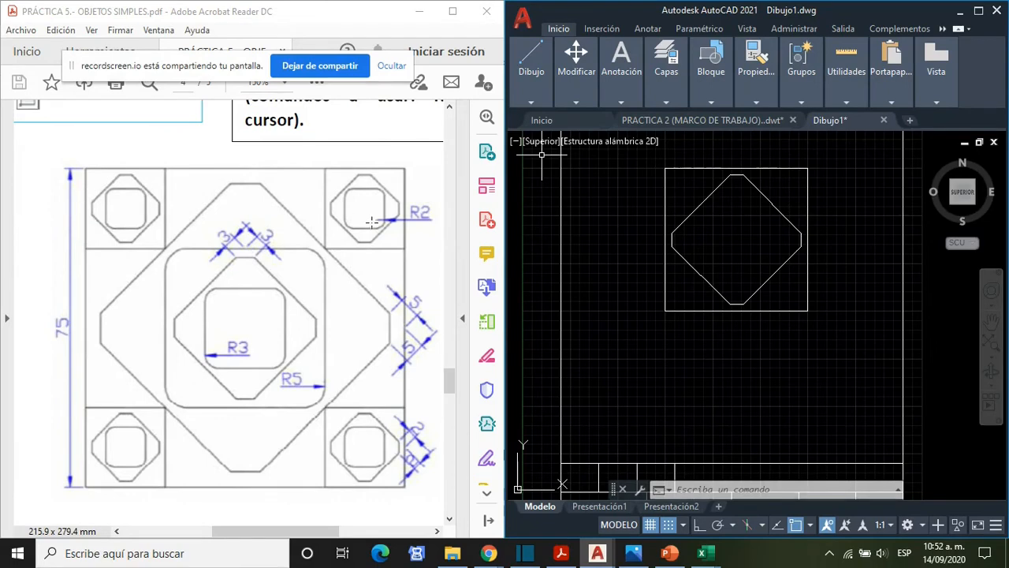
middle_click_drag(610, 247, 592, 313)
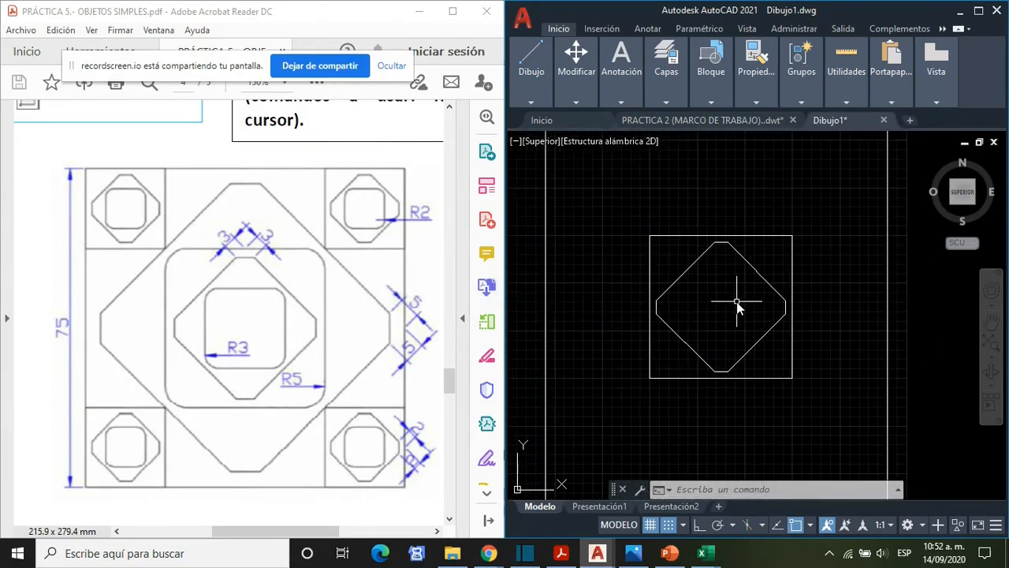
scroll(737, 303, "up", 2)
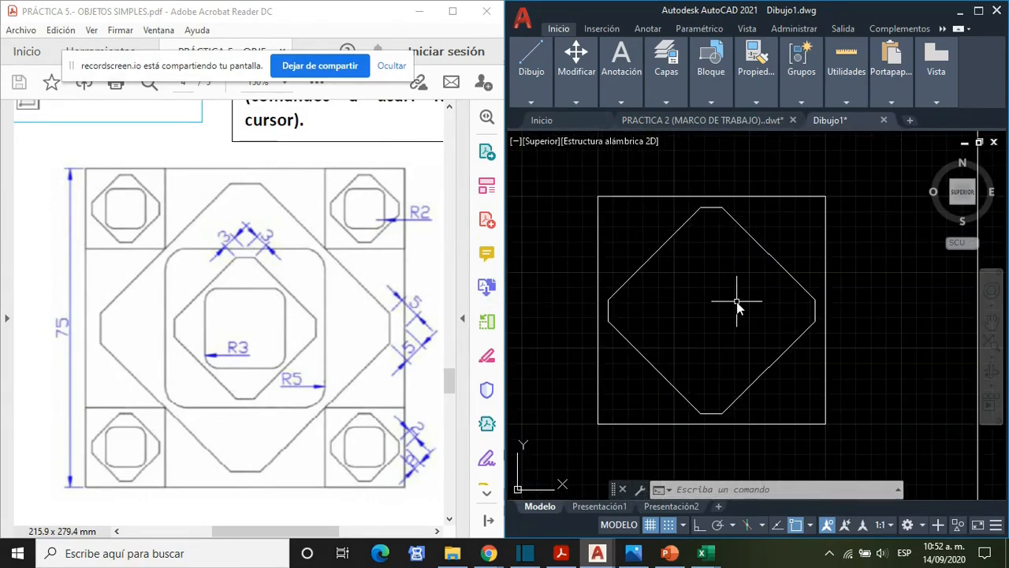
type("RECTANG")
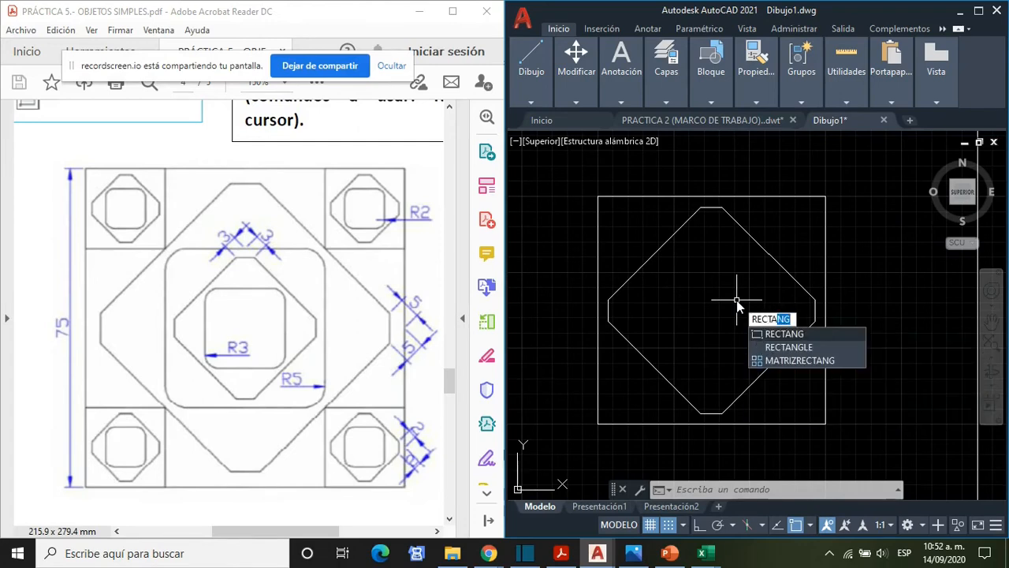
key("Return")
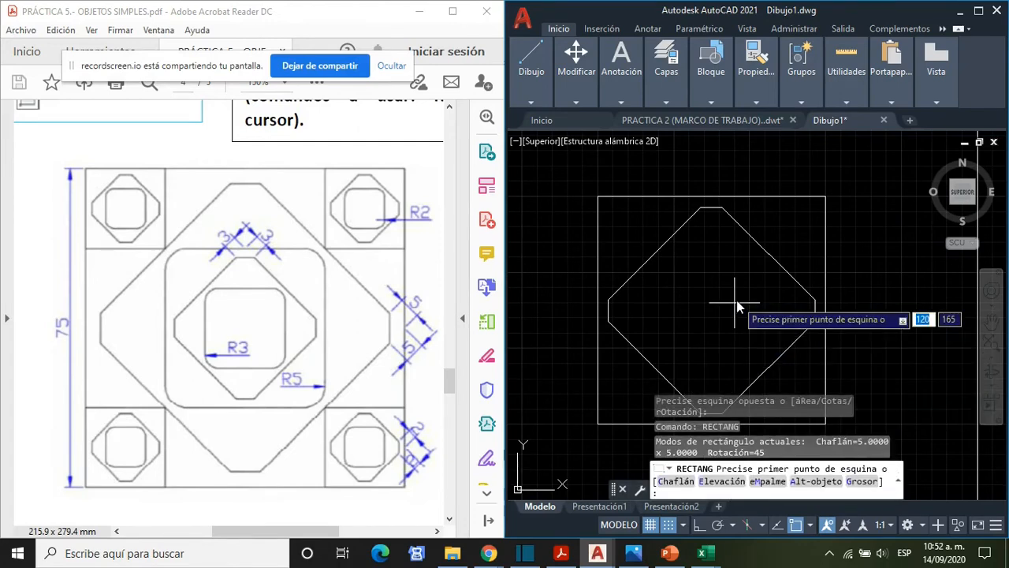
left_click(599, 197)
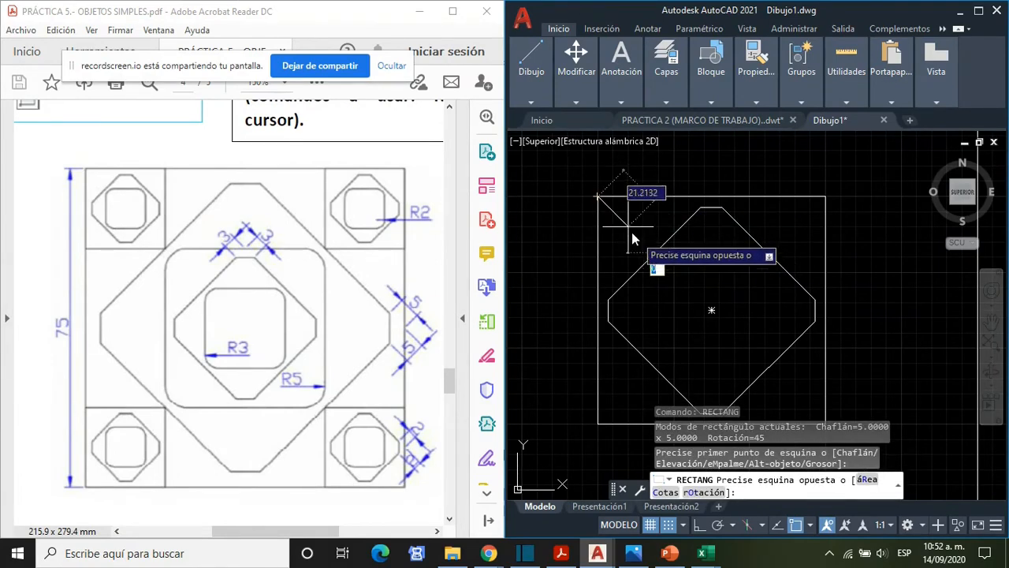
key("Escape")
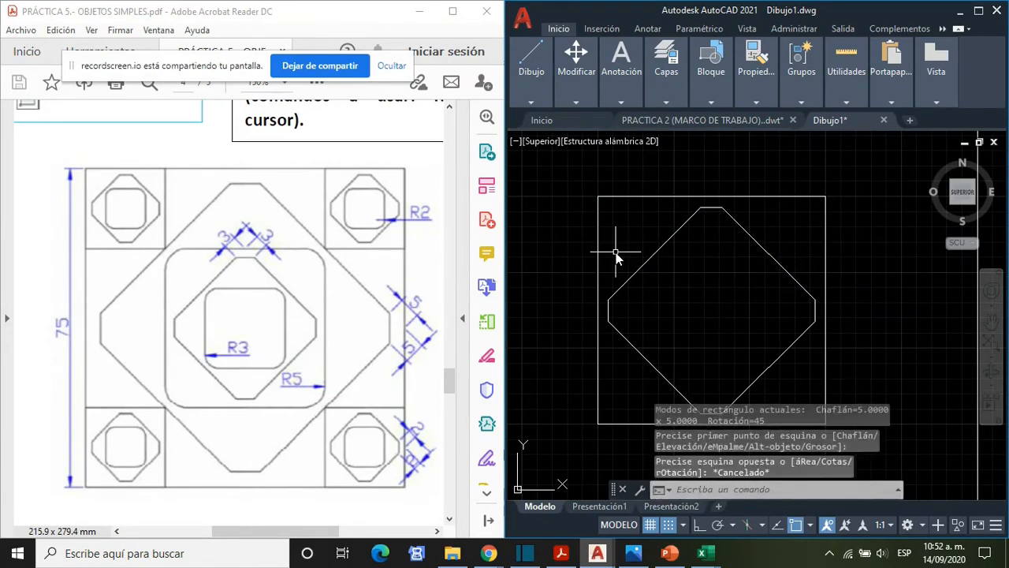
- Start a new rectangle with both chamfer distances set to 0
type("RECTANG")
key("Return")
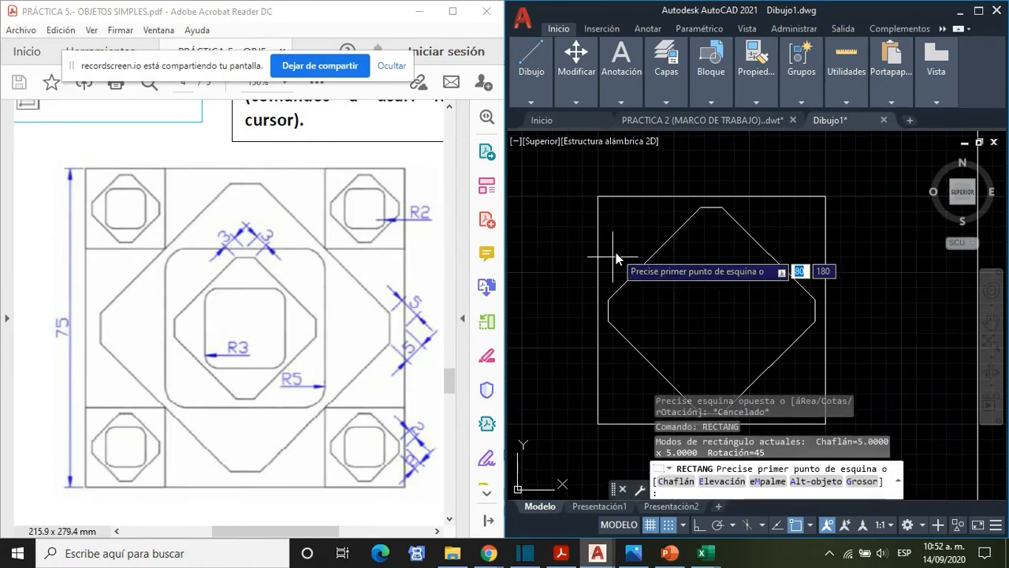
left_click(670, 482)
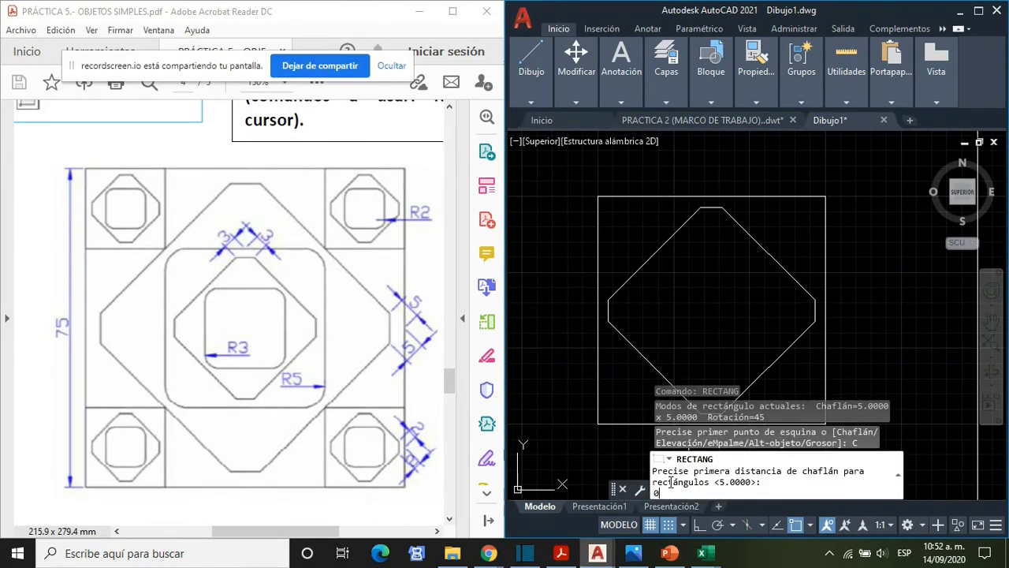
key("Return")
type("0")
key("Return")
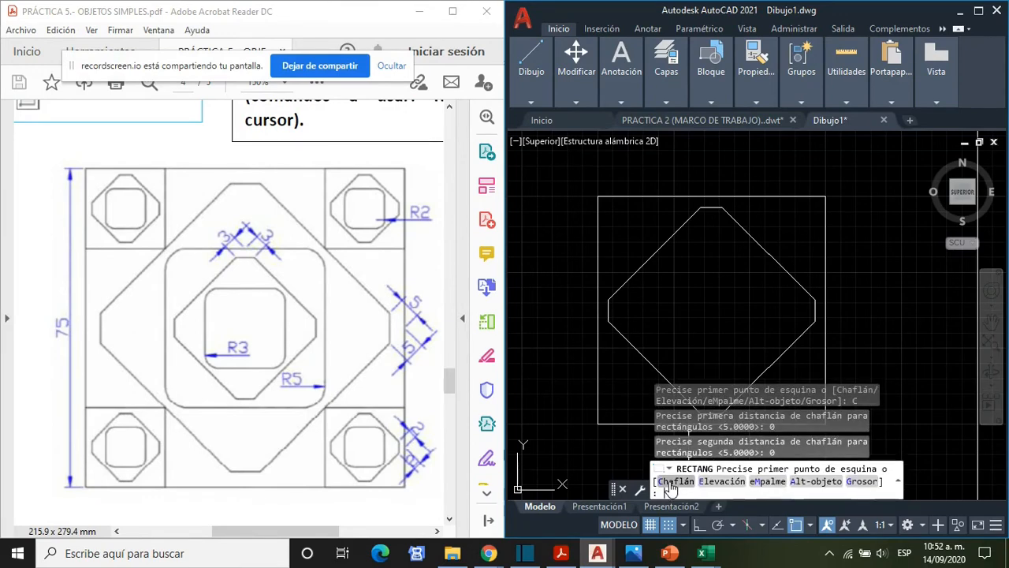
- Draw the upper-left corner square with rotation 0, from the large square's corner to the midpoint of the chamfered rectangle's nearest diagonal side
left_click(596, 201)
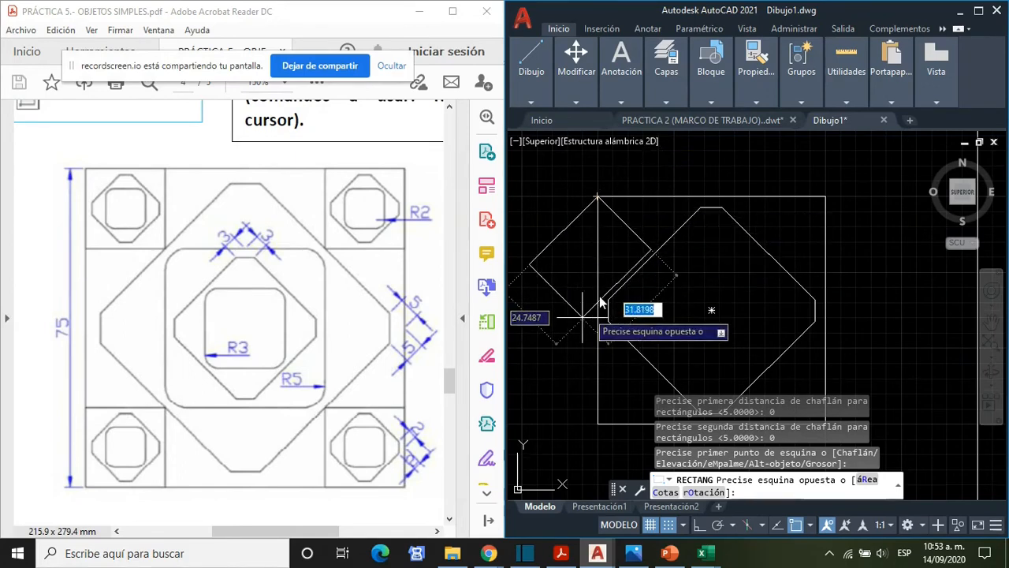
left_click(704, 493)
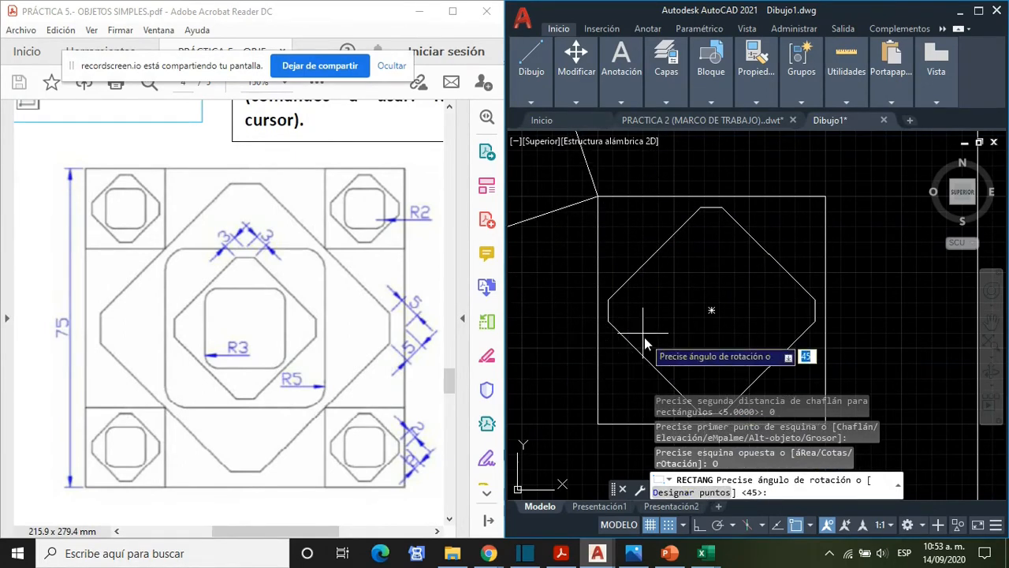
type("0")
key("Return")
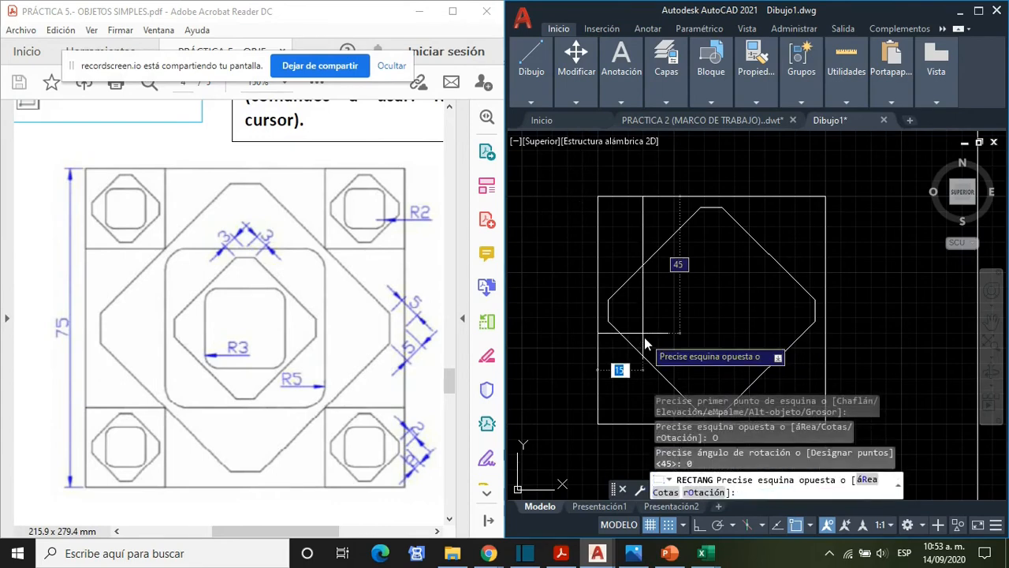
left_click(654, 254)
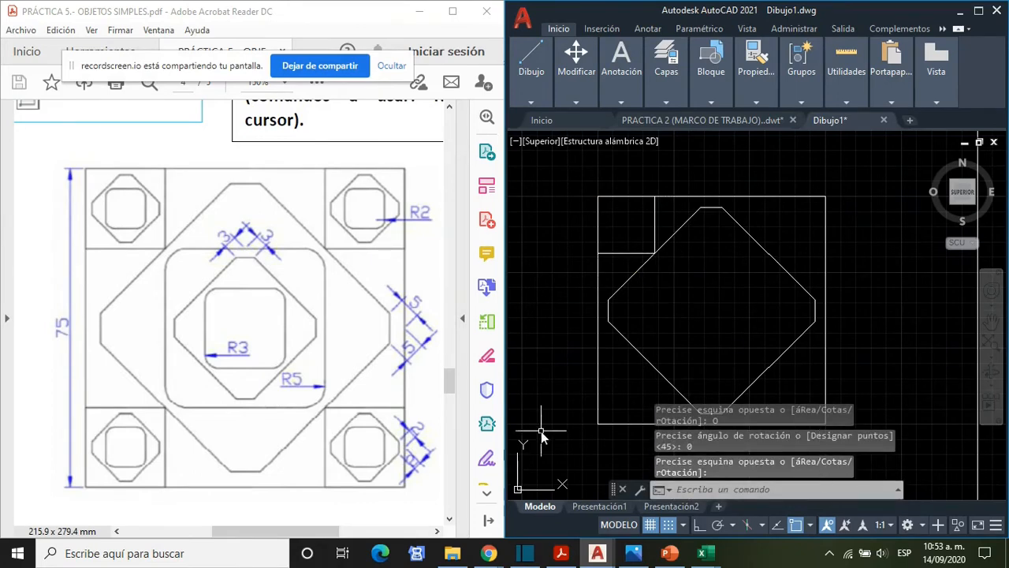
- Draw the upper-right corner square from the large square's corner to the midpoint of the chamfered rectangle's upper-right diagonal side
type("RECTA")
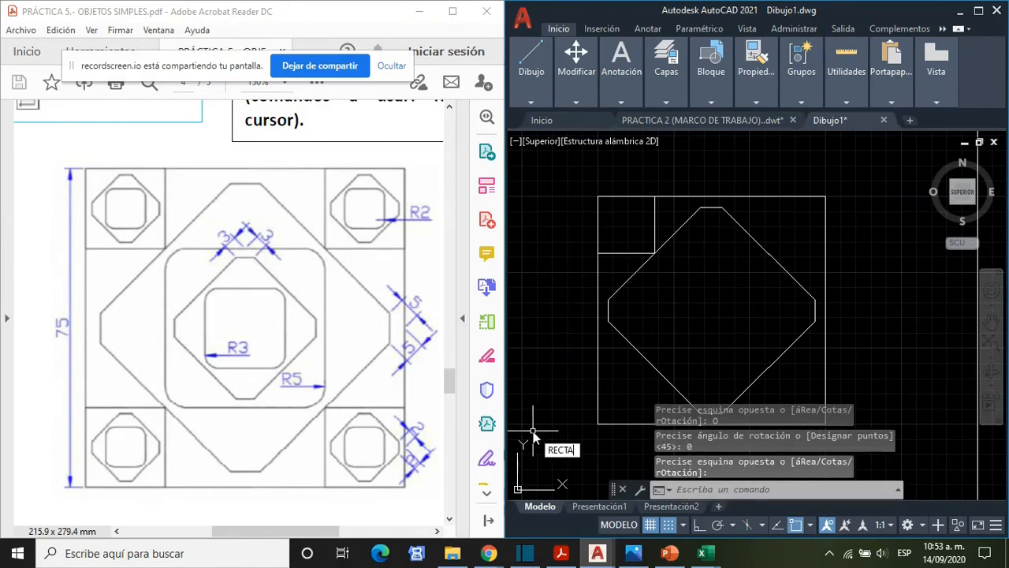
key("Return")
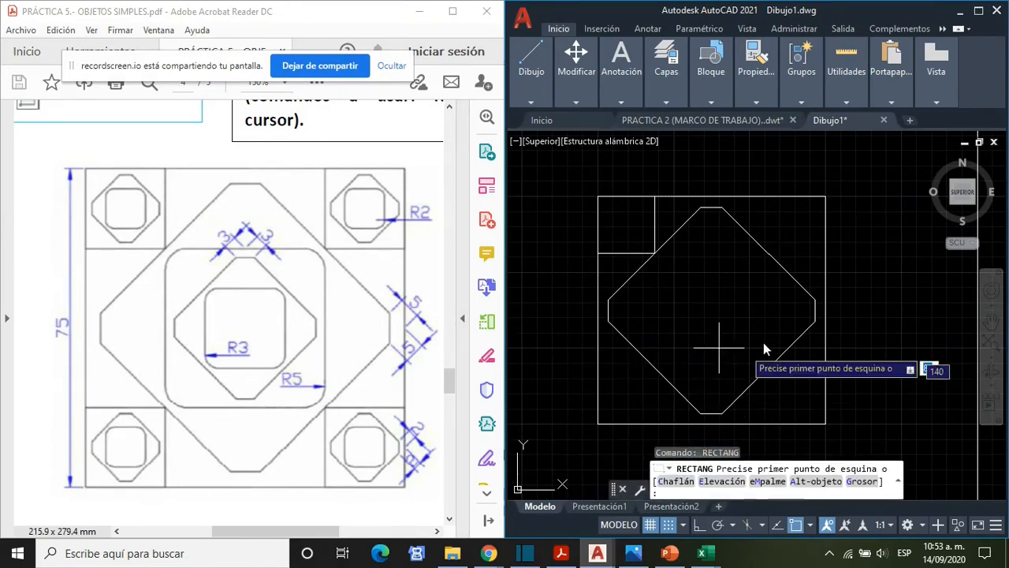
left_click(825, 196)
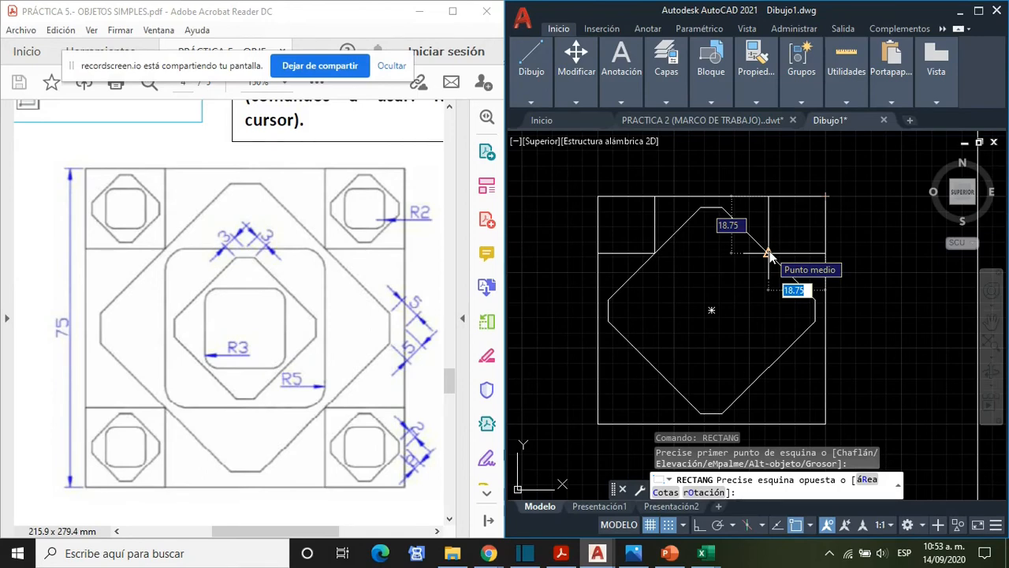
left_click(767, 253)
- Draw the lower-right corner square from the large square's corner to the midpoint of the chamfered rectangle's lower-right diagonal side
middle_click_drag(878, 376, 867, 333)
type("rec")
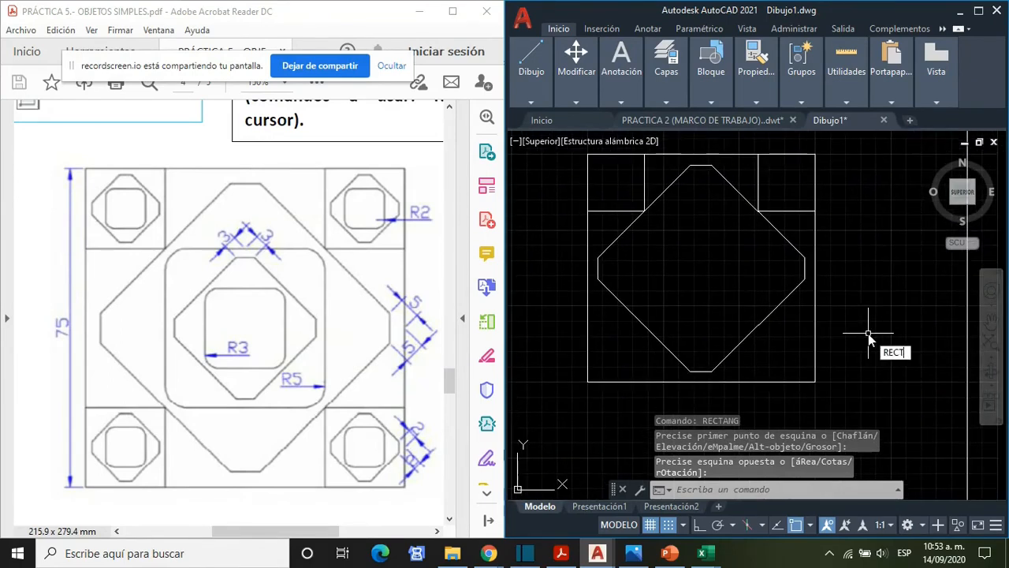
key("Return")
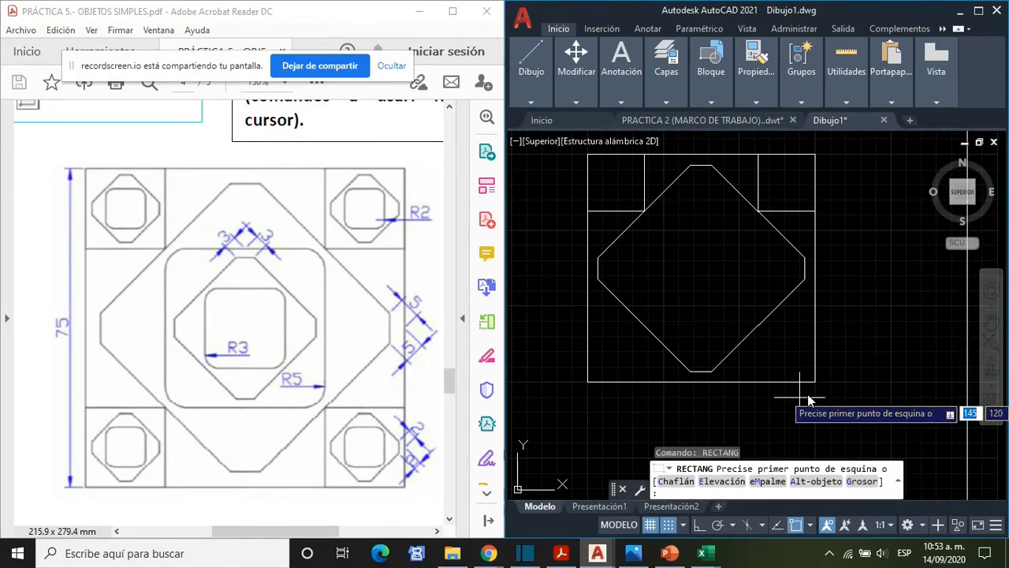
left_click(815, 382)
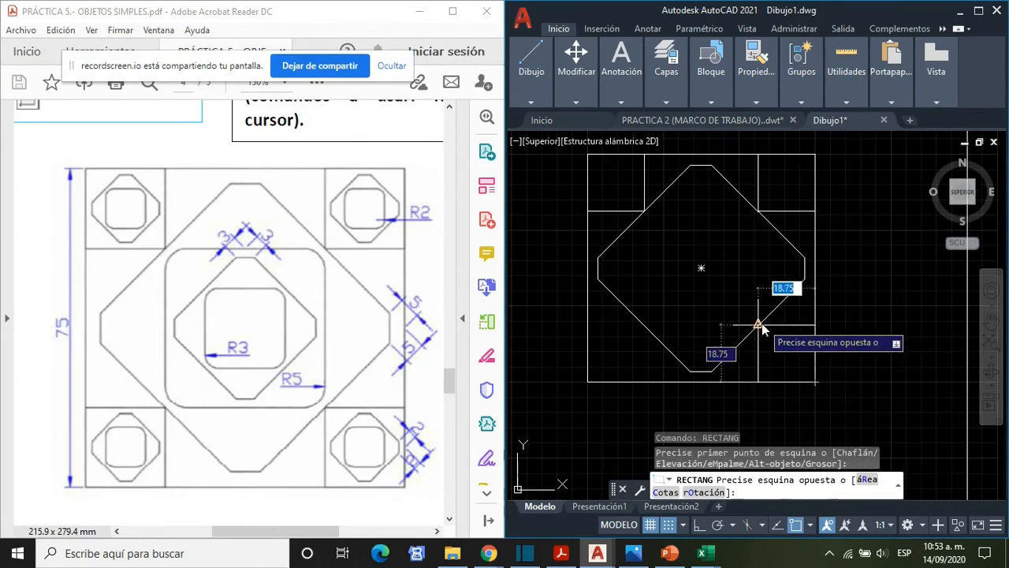
left_click(759, 325)
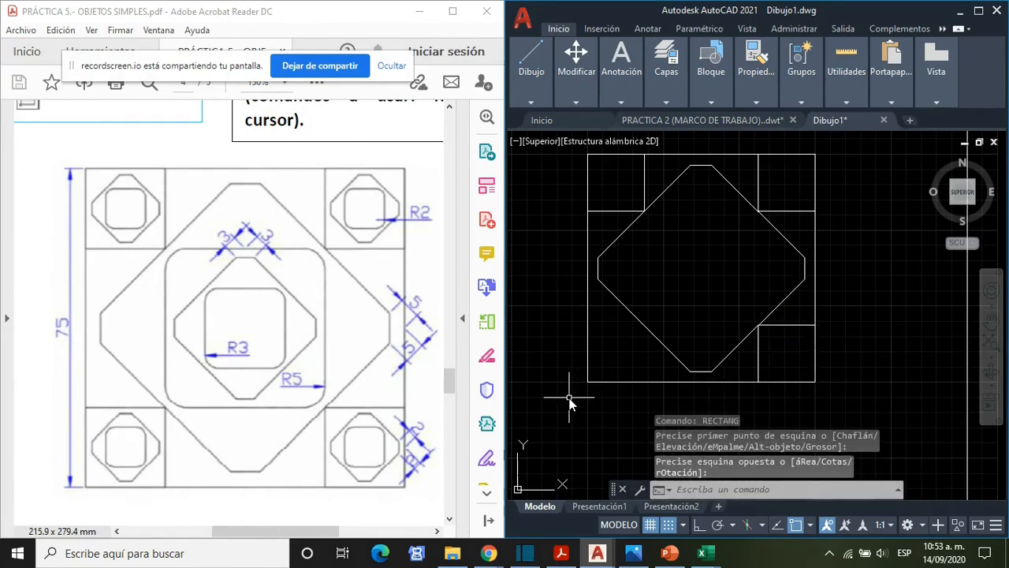
- Draw the lower-left corner square from the large square's corner to the midpoint of the chamfered rectangle's lower-left diagonal side
type("rec")
key("Return")
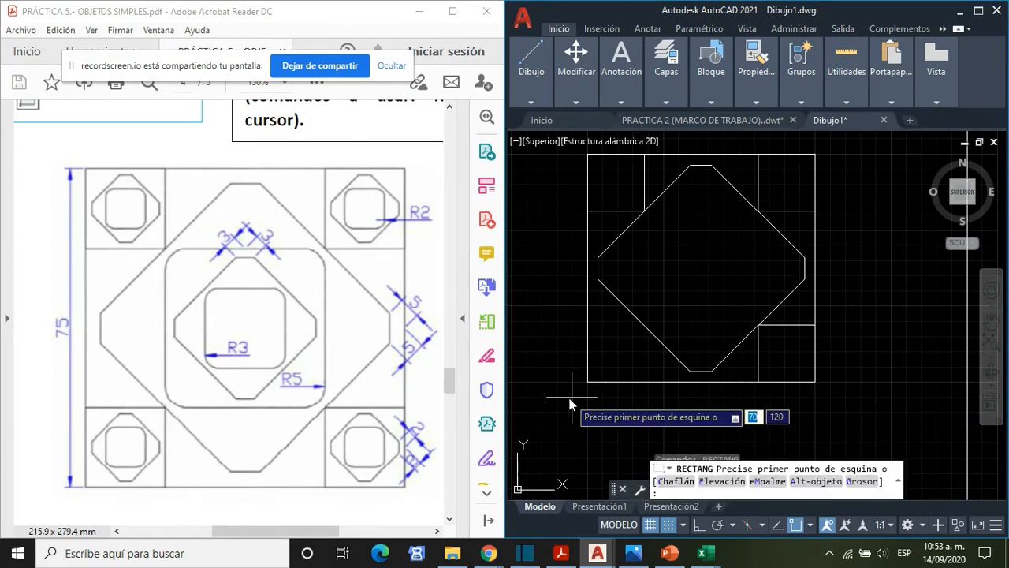
left_click(588, 381)
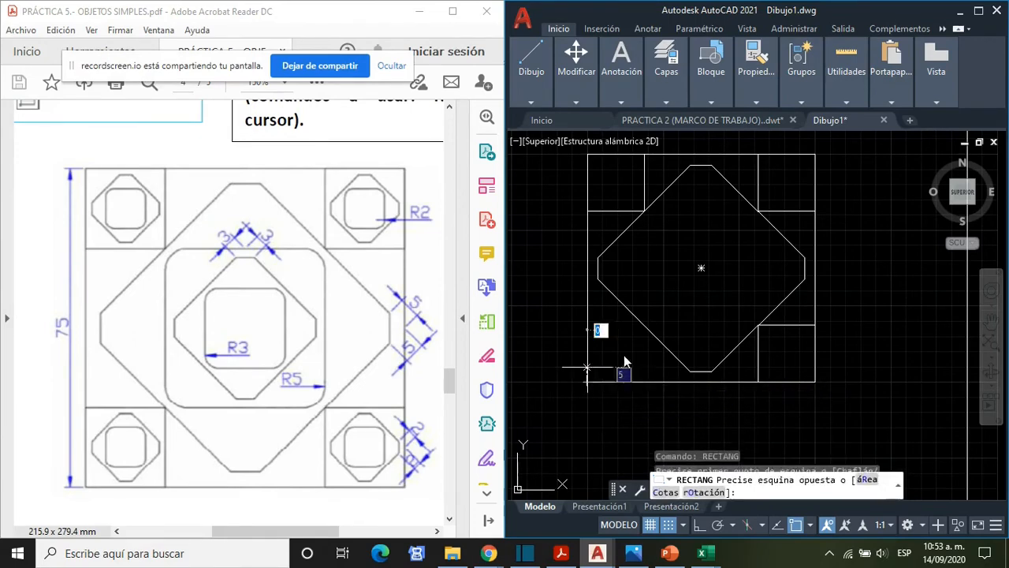
left_click(644, 324)
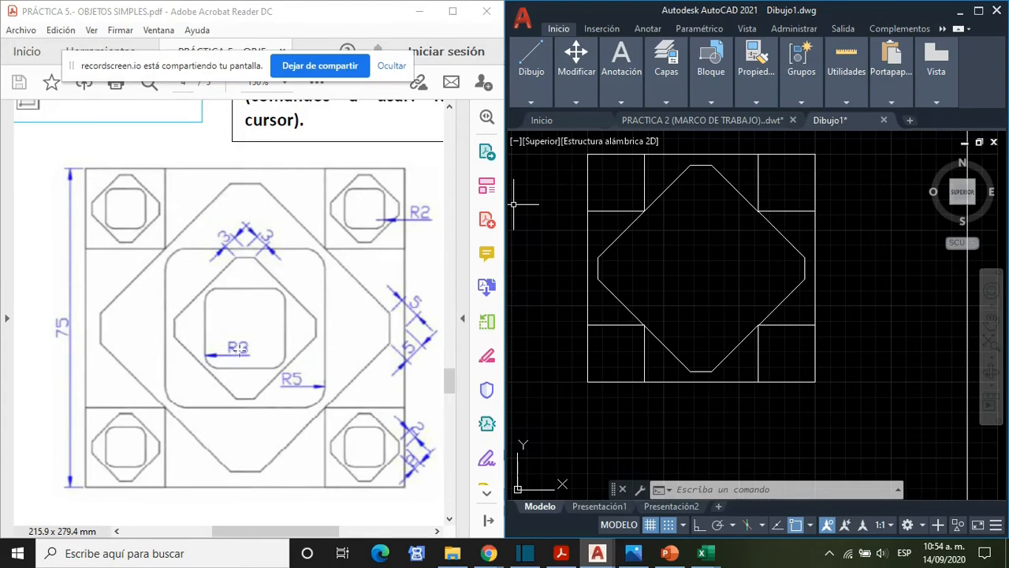
- Start a new rectangle with both the first and second chamfer distances set to 2
type("RECTANG")
key("Return")
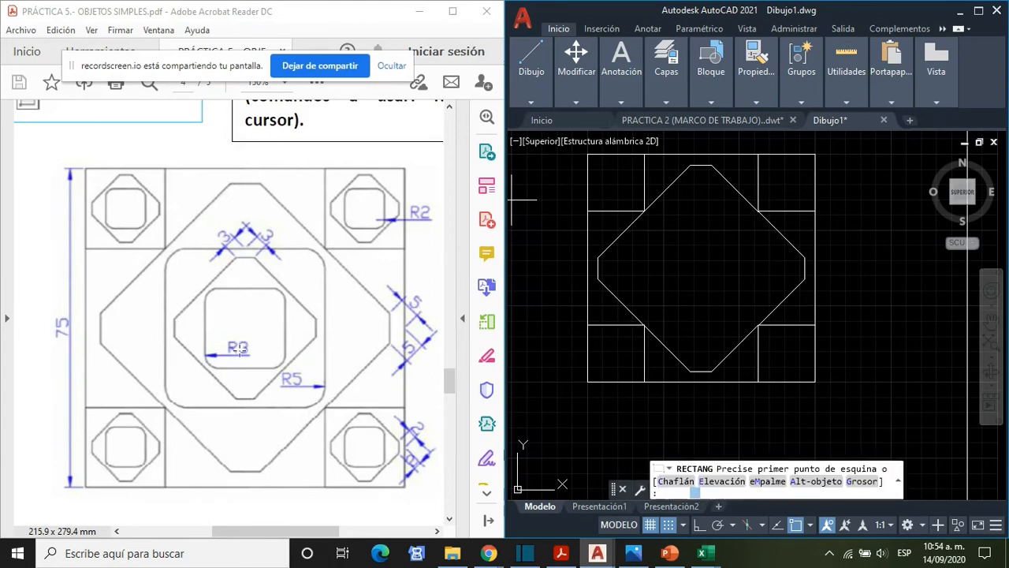
left_click(676, 483)
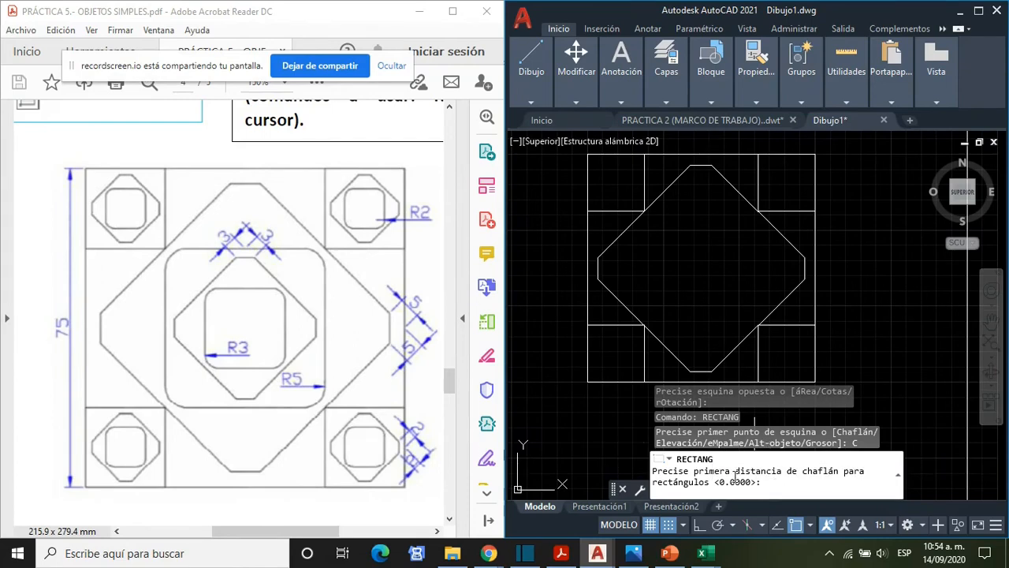
key("Return")
key("Return")
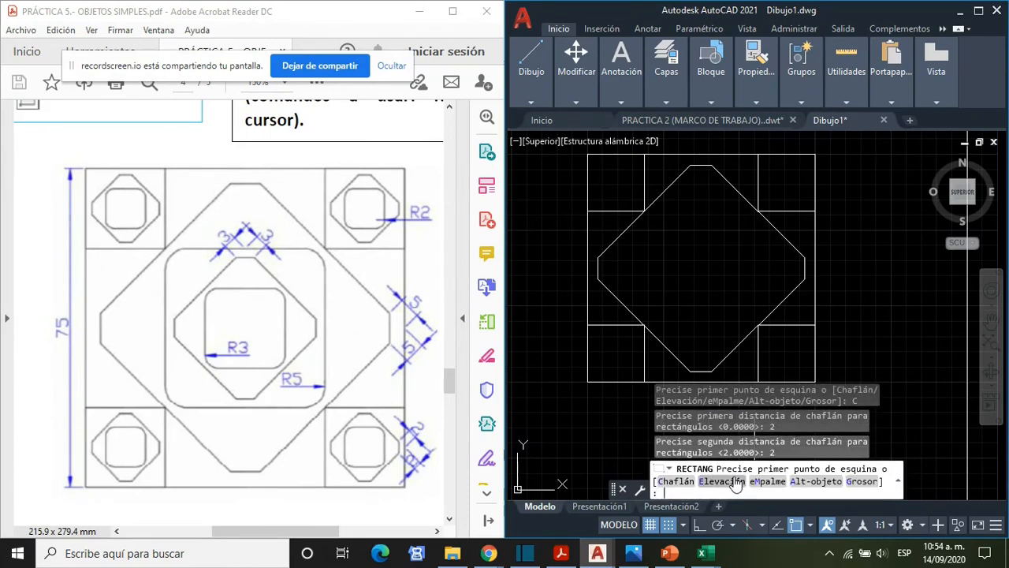
- Place the chamfered rectangle in the upper-left corner square, from its top-side midpoint to its bottom-side midpoint, rotated 45 degrees
left_click(617, 156)
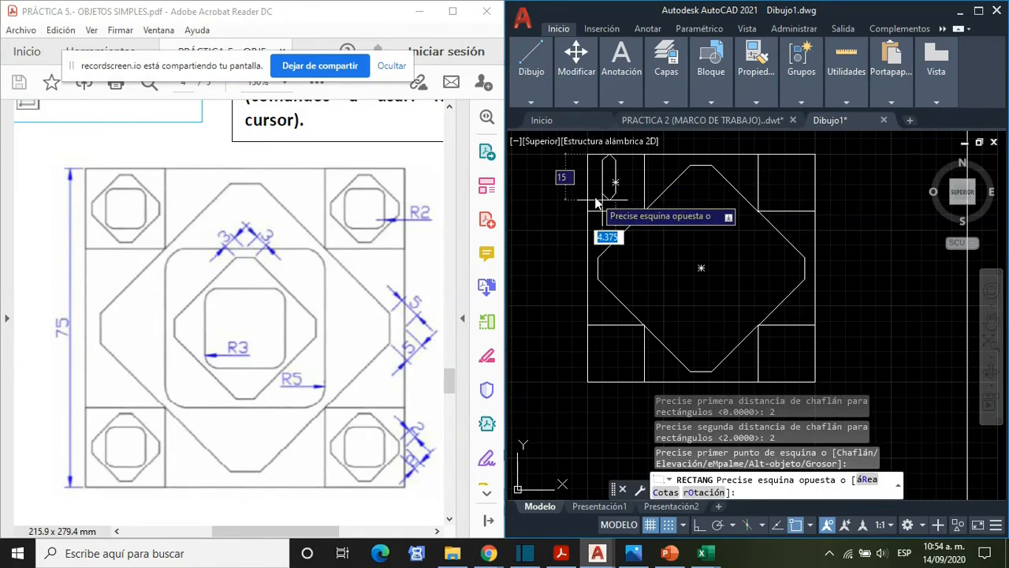
type("o")
key("Return")
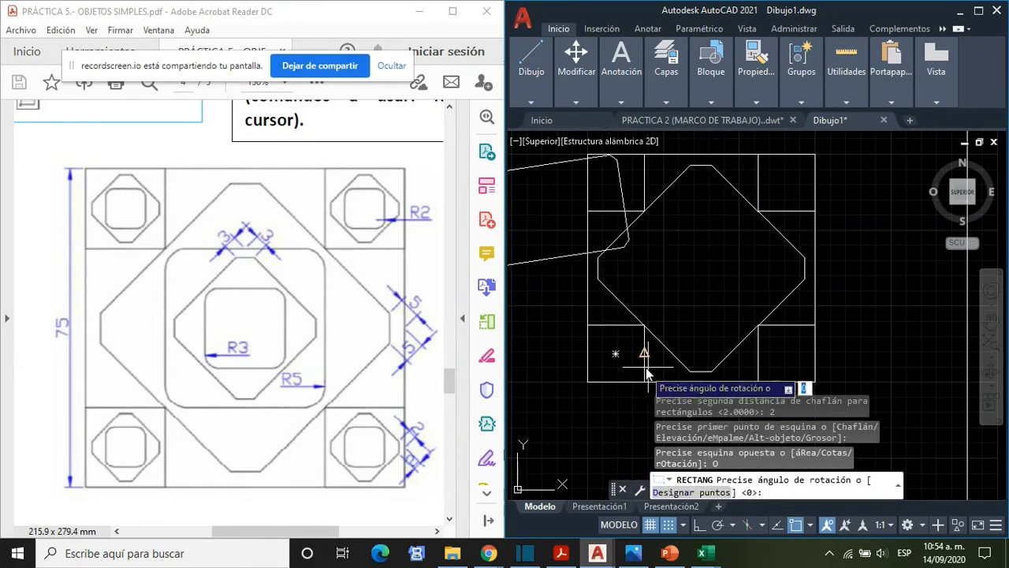
type("45")
key("Return")
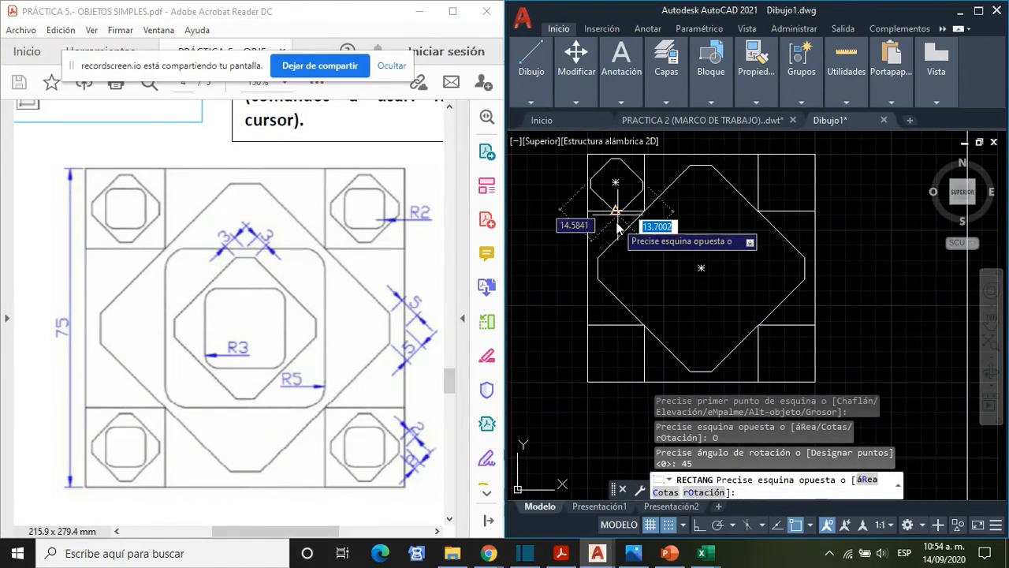
left_click(618, 228)
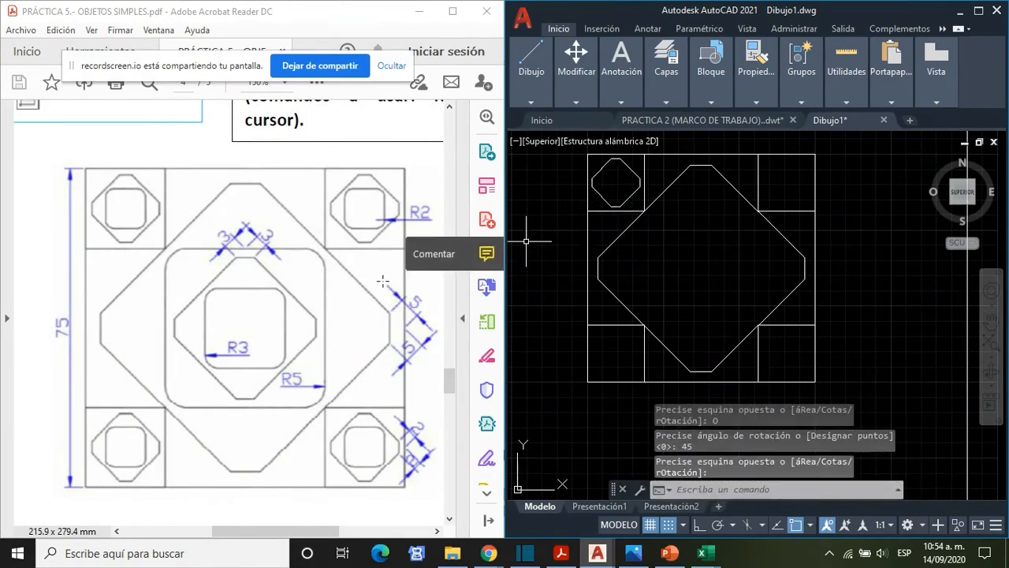
- Start another rectangle with the same chamfer and rotation at the top-side midpoint of the upper-right corner square
type("RECTANG")
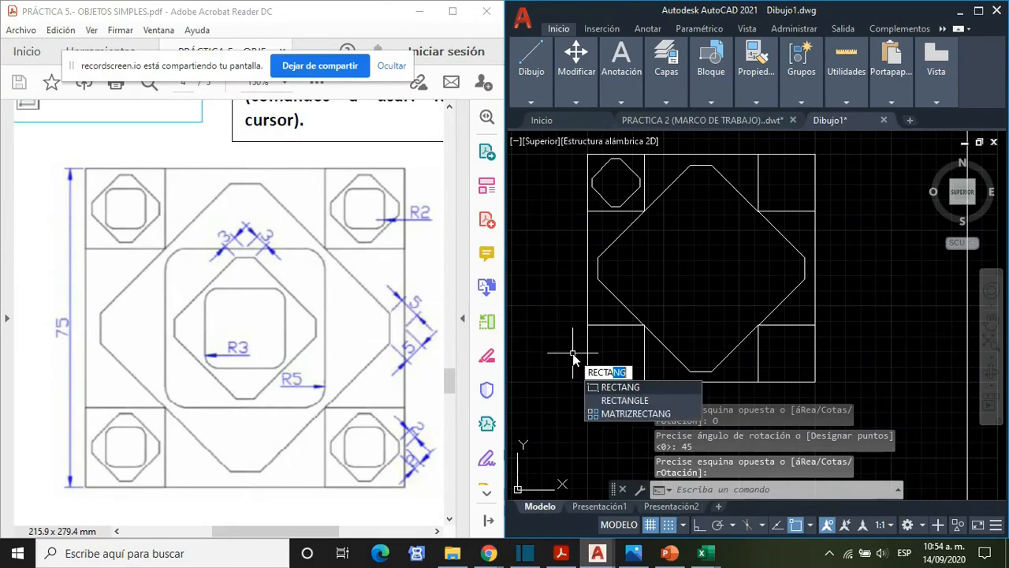
key("Return")
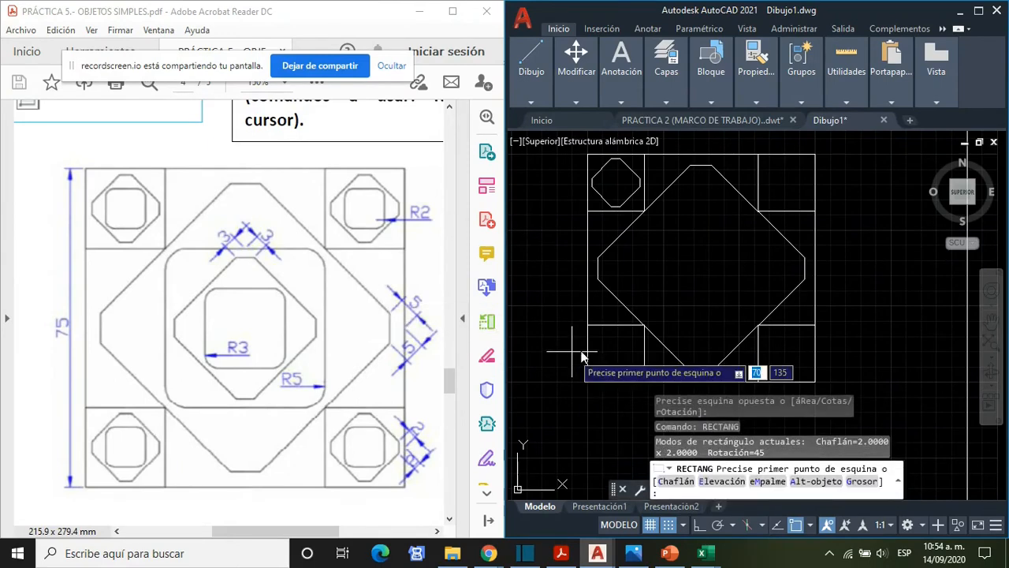
left_click(785, 155)
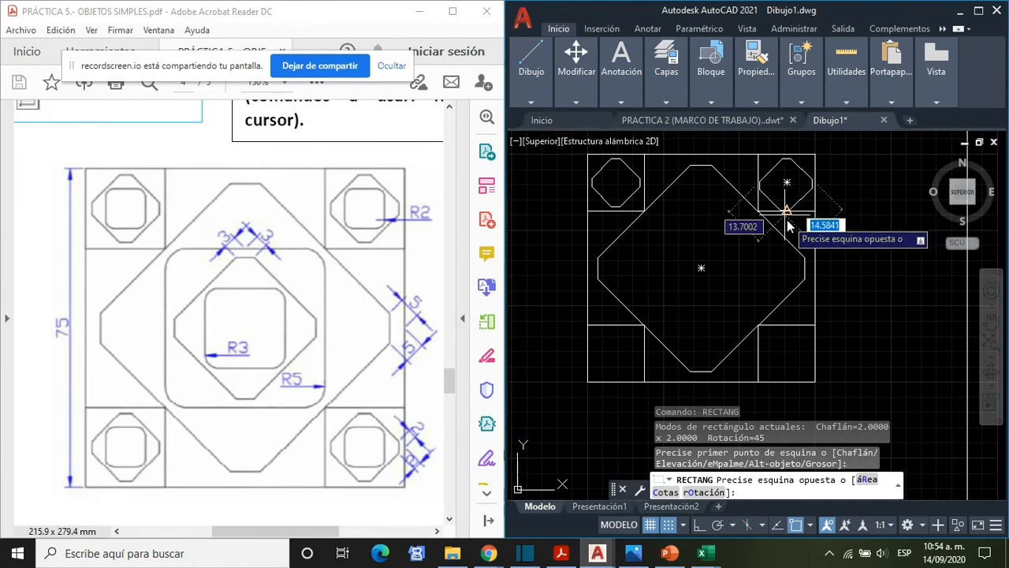
scroll(788, 224, "up", 4)
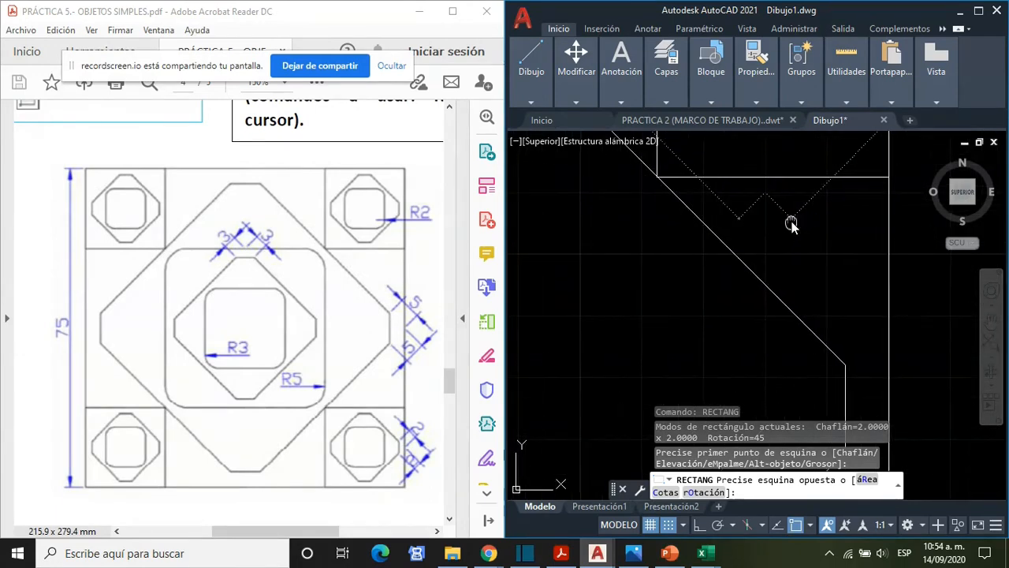
scroll(791, 225, "down", 4)
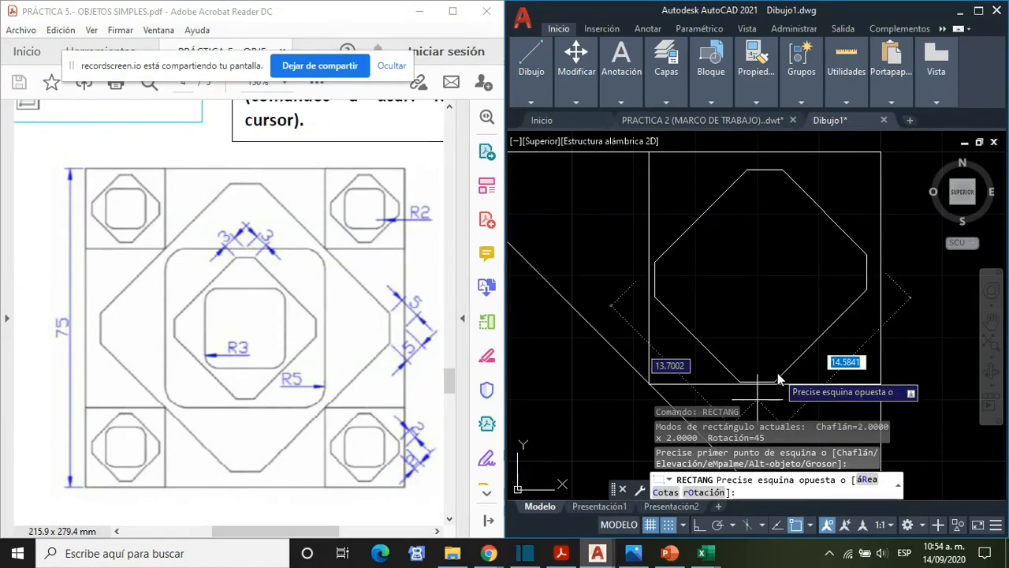
middle_click_drag(778, 373, 775, 339)
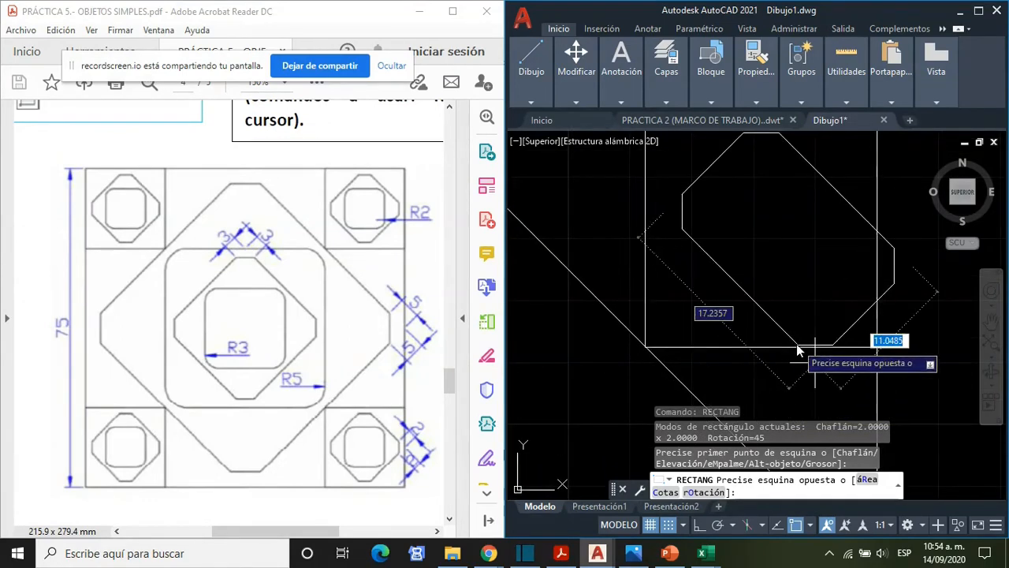
- Enable the Insertion, Nearest, Apparent Intersection and Parallel object snaps
left_click(812, 525)
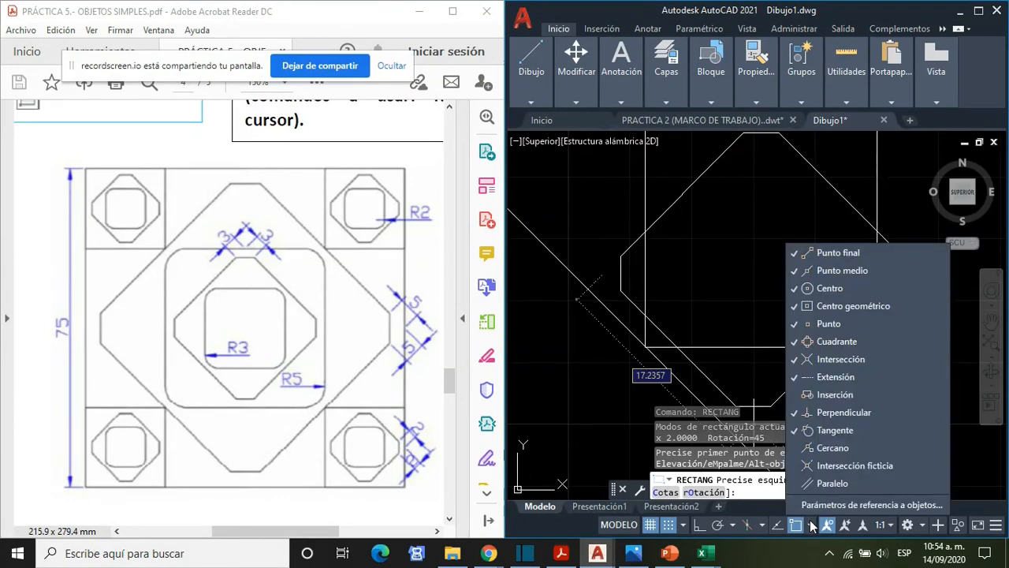
left_click(828, 392)
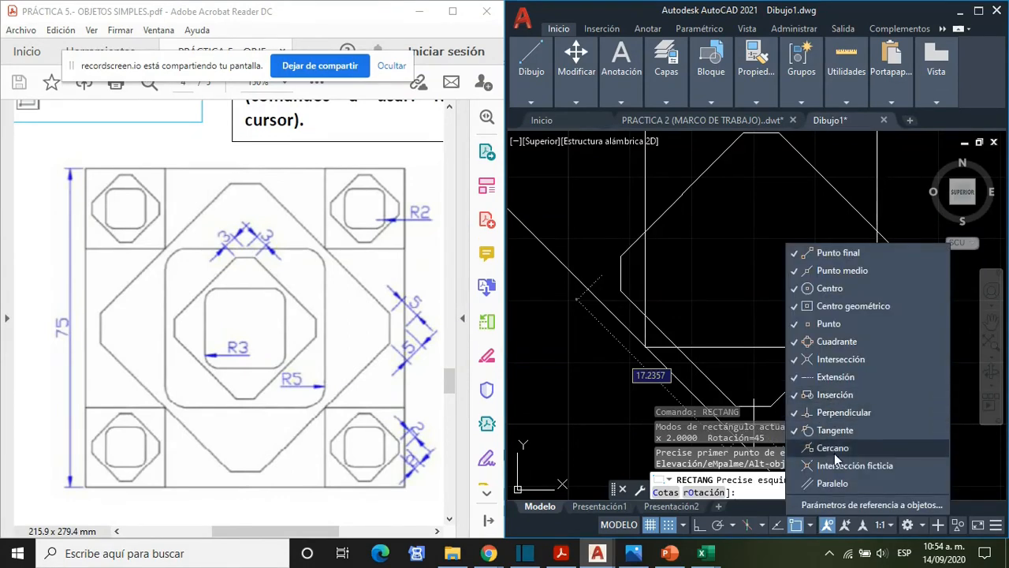
left_click(831, 448)
left_click(834, 465)
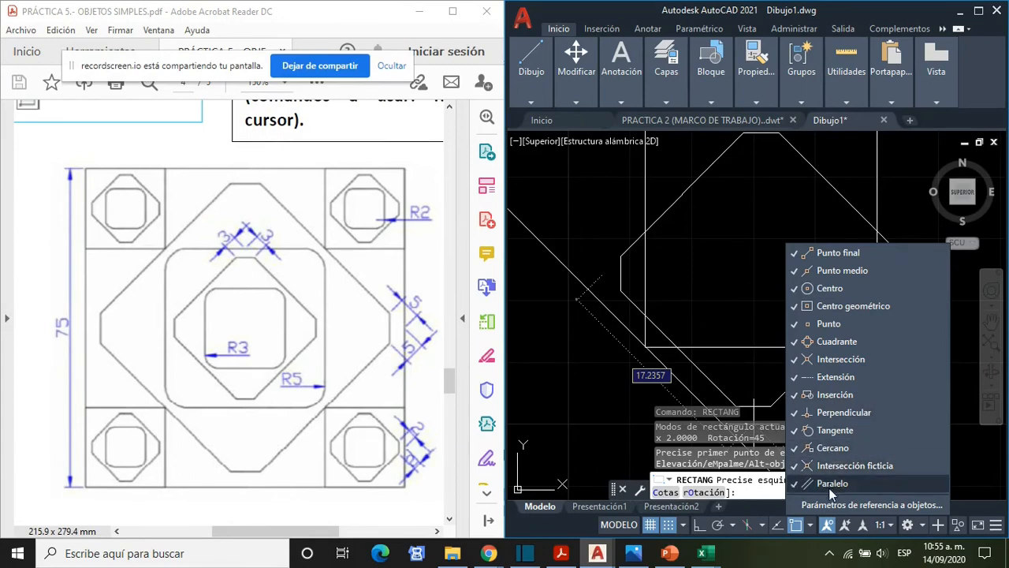
left_click(811, 527)
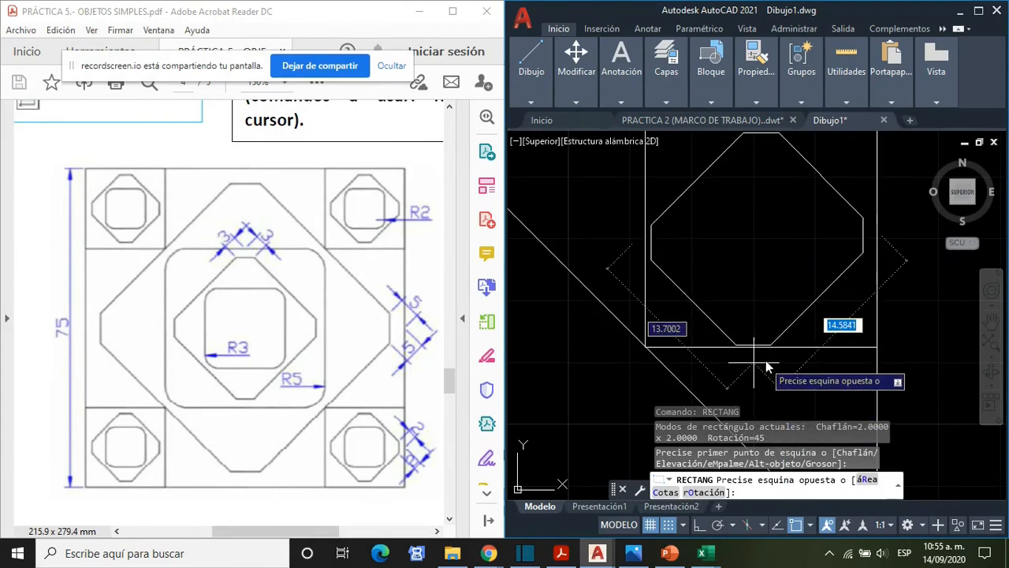
- Finish the chamfered rectangle by placing its opposite corner at the bottom-side midpoint of the upper-right corner square
scroll(790, 320, "up", 2)
scroll(790, 321, "down", 2)
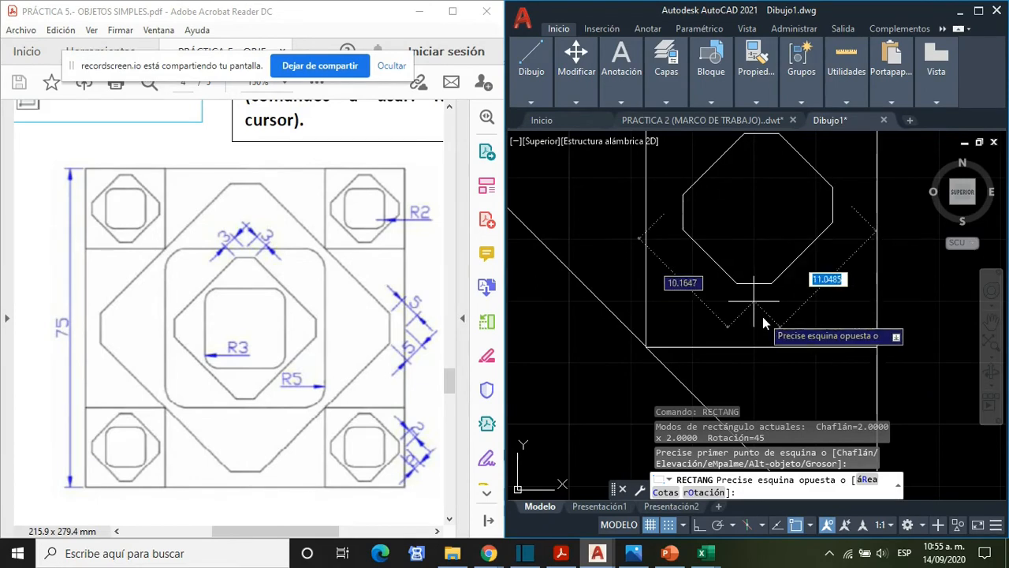
scroll(782, 341, "down", 2)
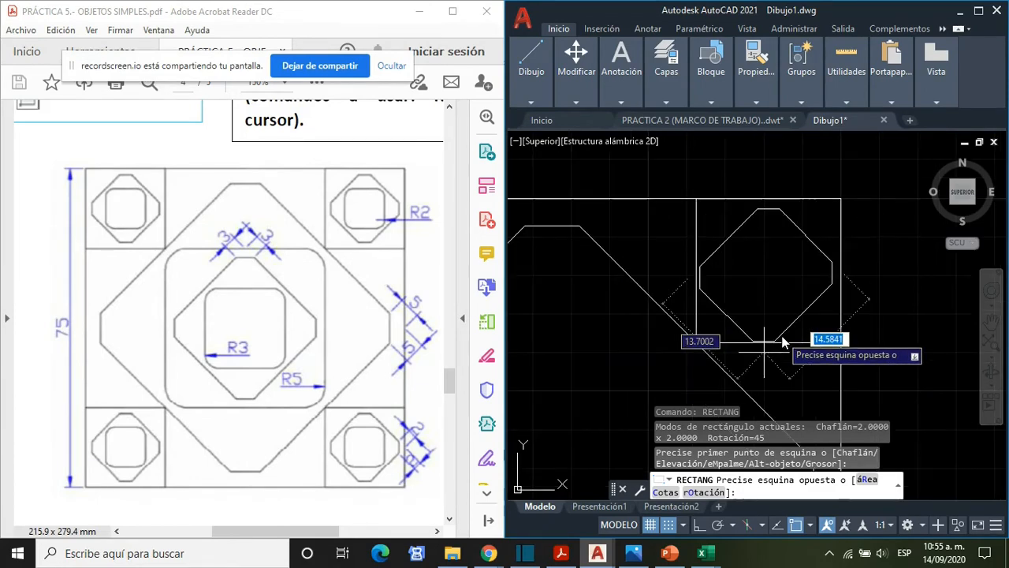
scroll(778, 341, "down", 1)
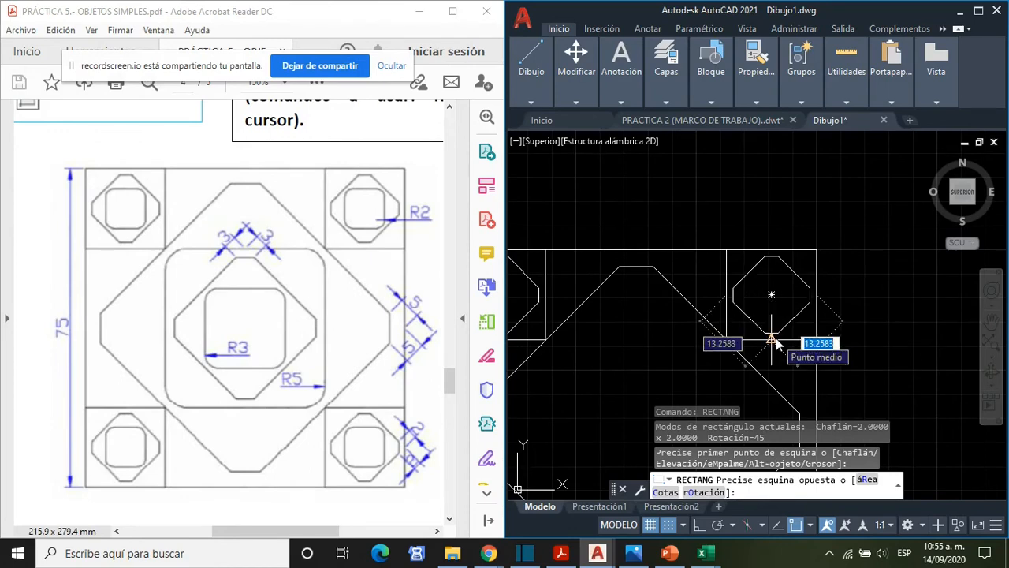
left_click(777, 339)
middle_click_drag(891, 356, 883, 241)
scroll(871, 277, "down", 2)
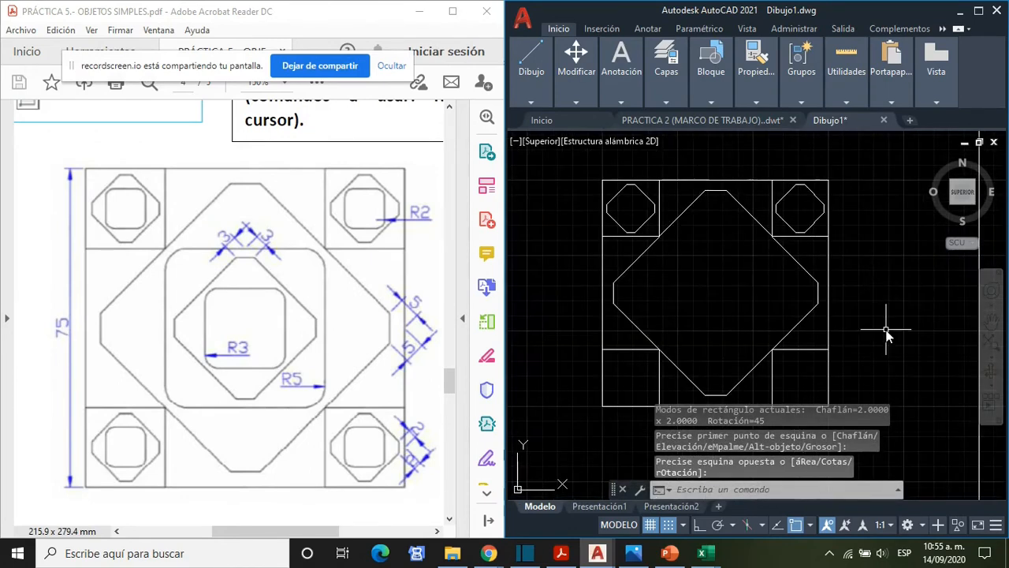
- Draw the chamfered, rotated rectangle in the lower-right corner square, from its top-side midpoint to its bottom-side midpoint
middle_click_drag(883, 321, 862, 266)
type("RE")
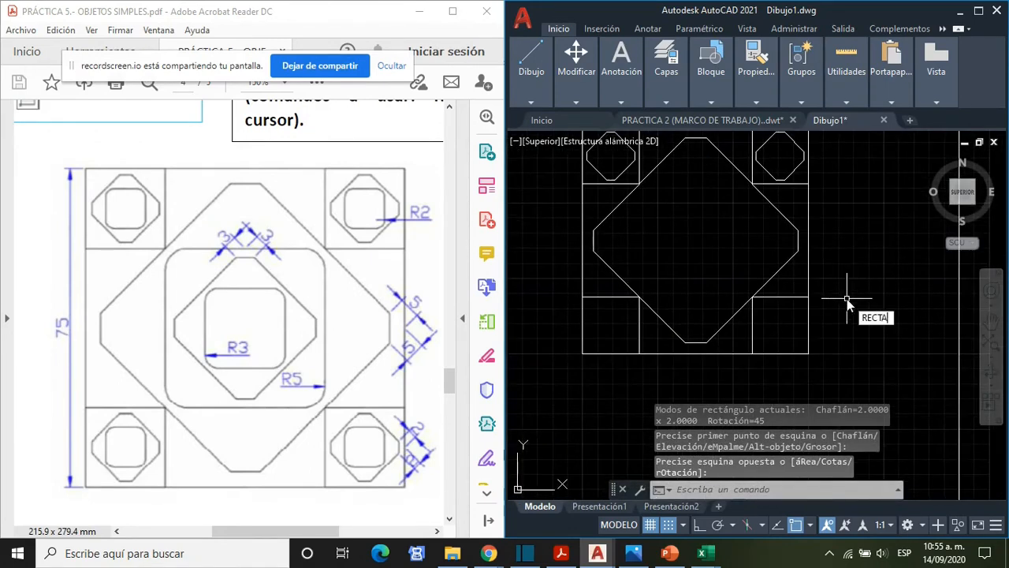
type("CTA")
key("Return")
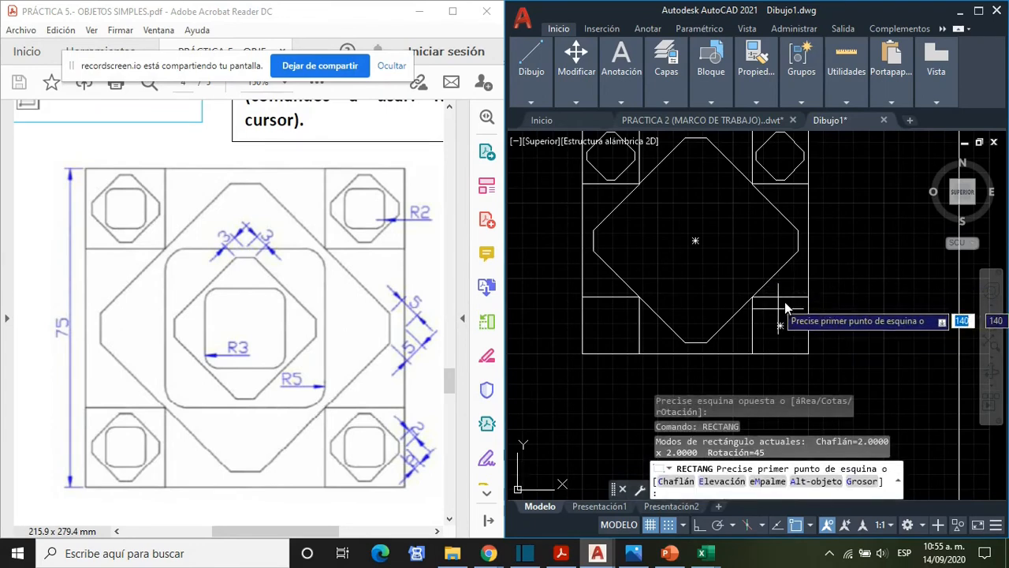
left_click(780, 301)
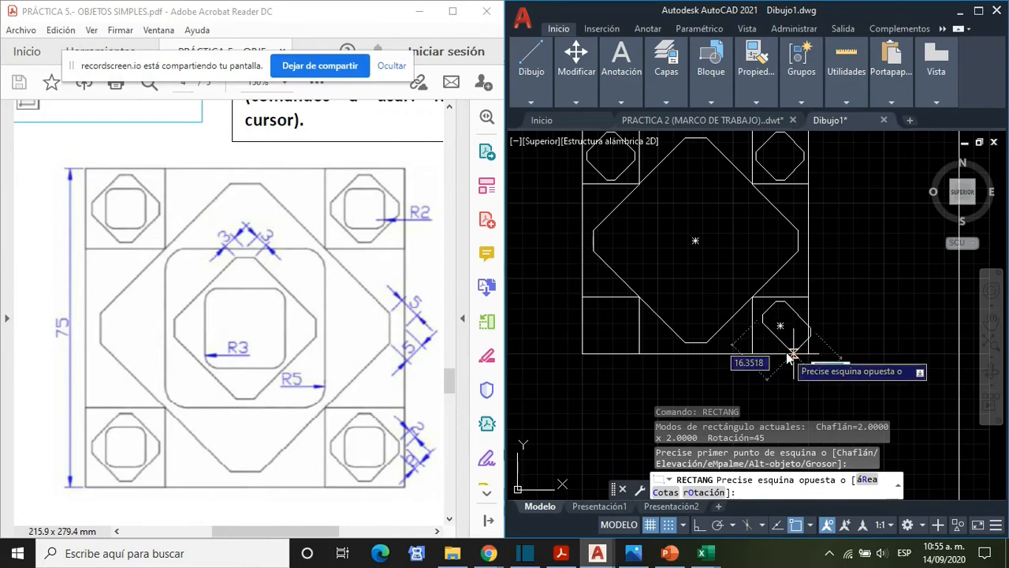
left_click(781, 354)
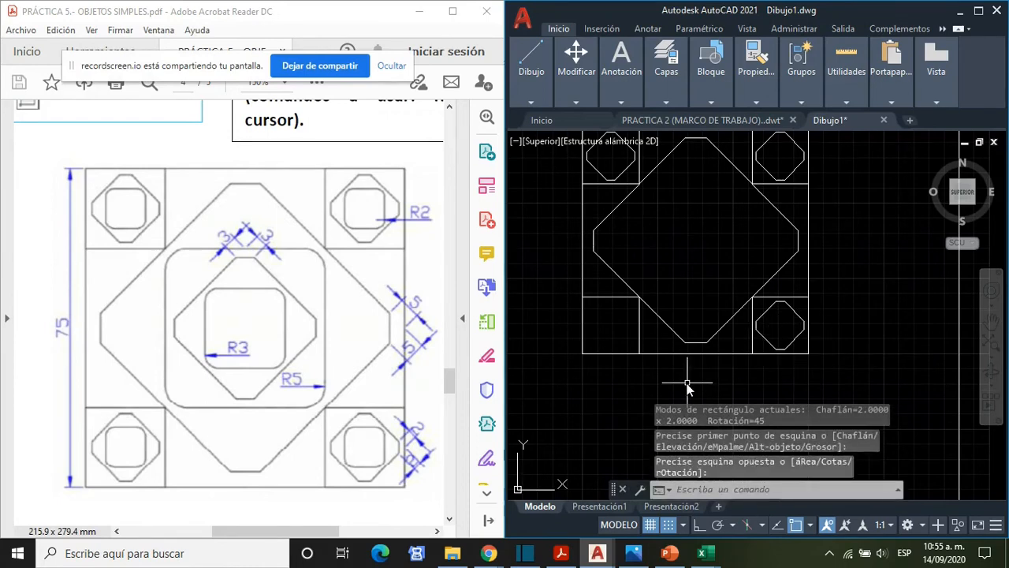
- Draw the same chamfered rectangle in the lower-left corner square, from its top-side midpoint to its bottom-side midpoint
type("RECTANG")
key("Return")
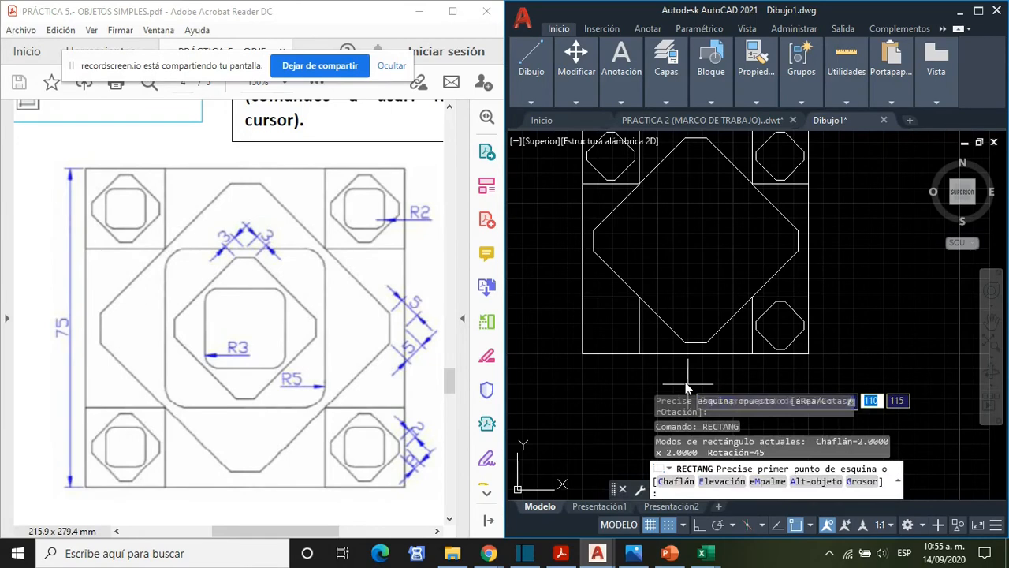
left_click(610, 302)
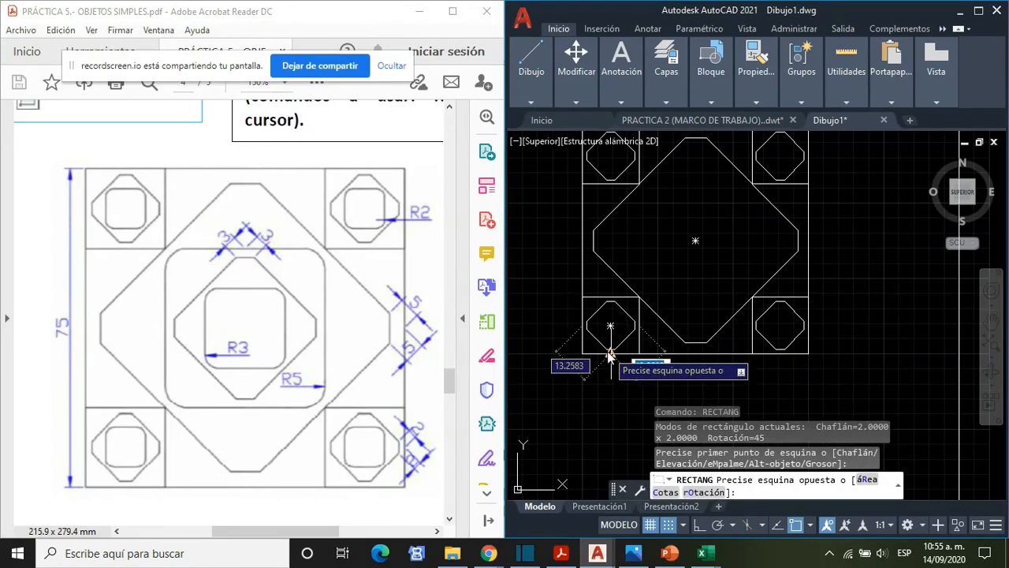
key("Escape")
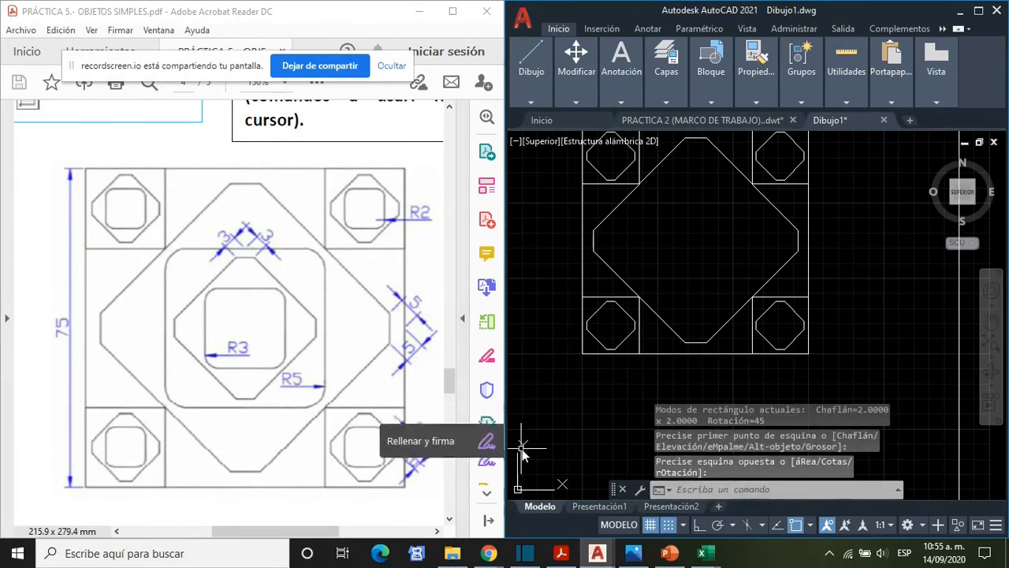
- Start a new rectangle with both chamfer distances set to 0 and the fillet radius set to 2
scroll(544, 429, "down", 2)
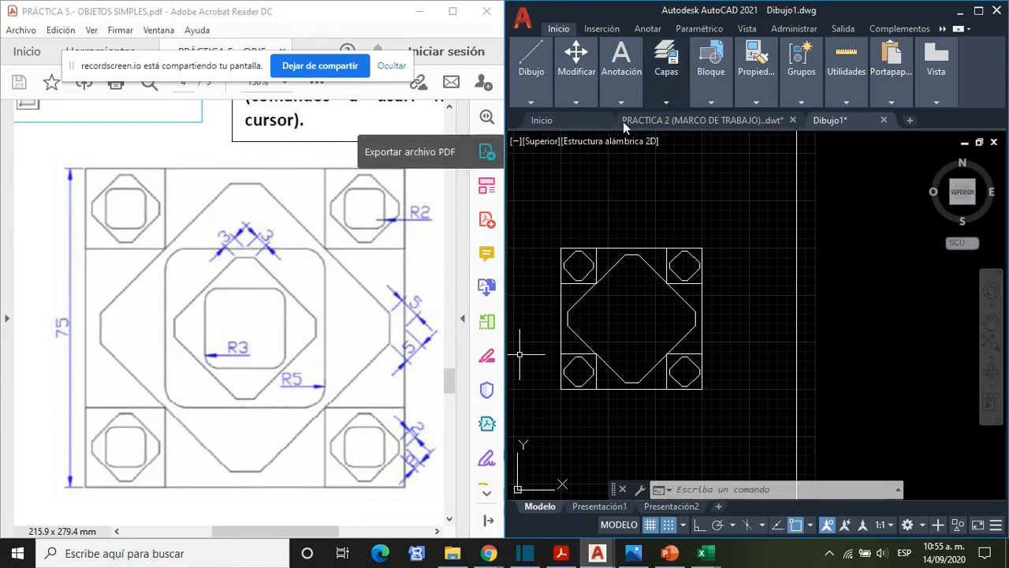
middle_click_drag(643, 326, 688, 298)
type("RE")
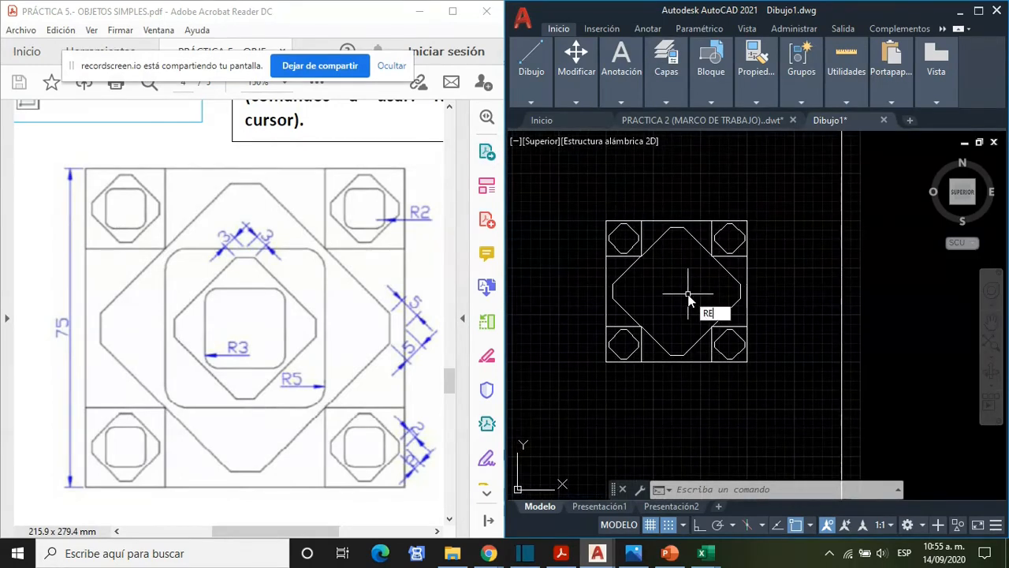
type("CTA")
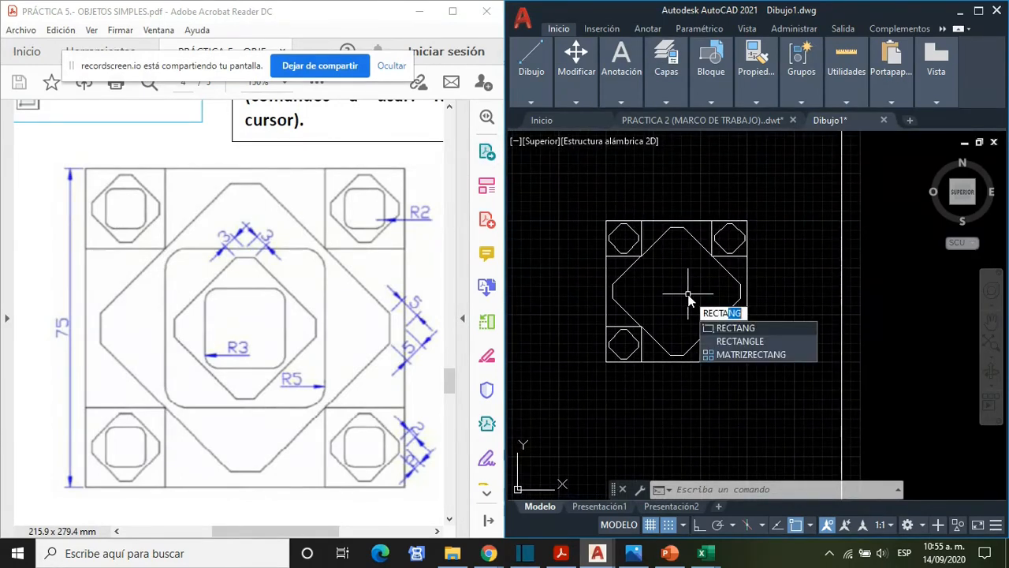
left_click(750, 330)
left_click(677, 481)
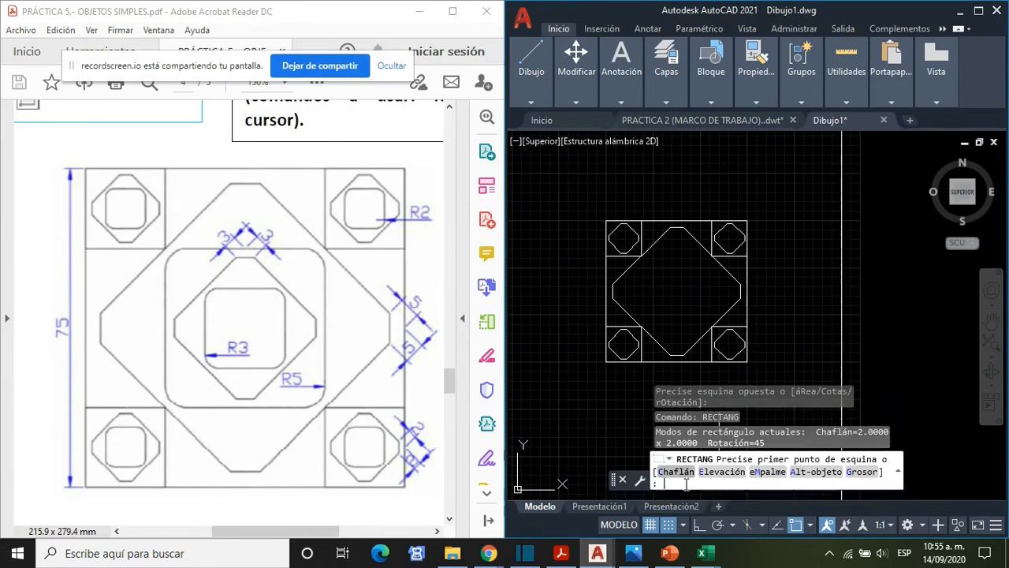
type("0")
key("Return")
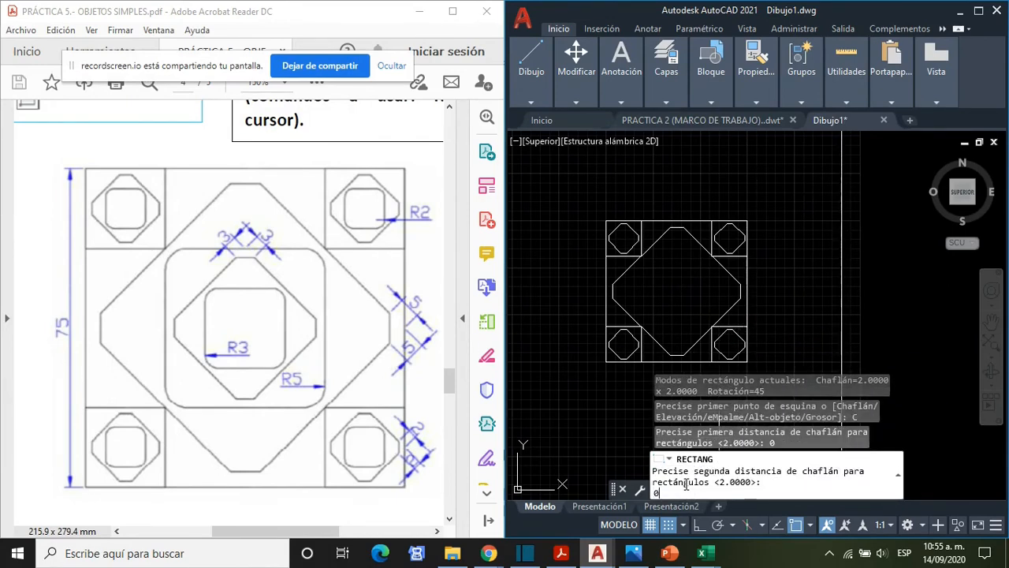
type("0")
key("Return")
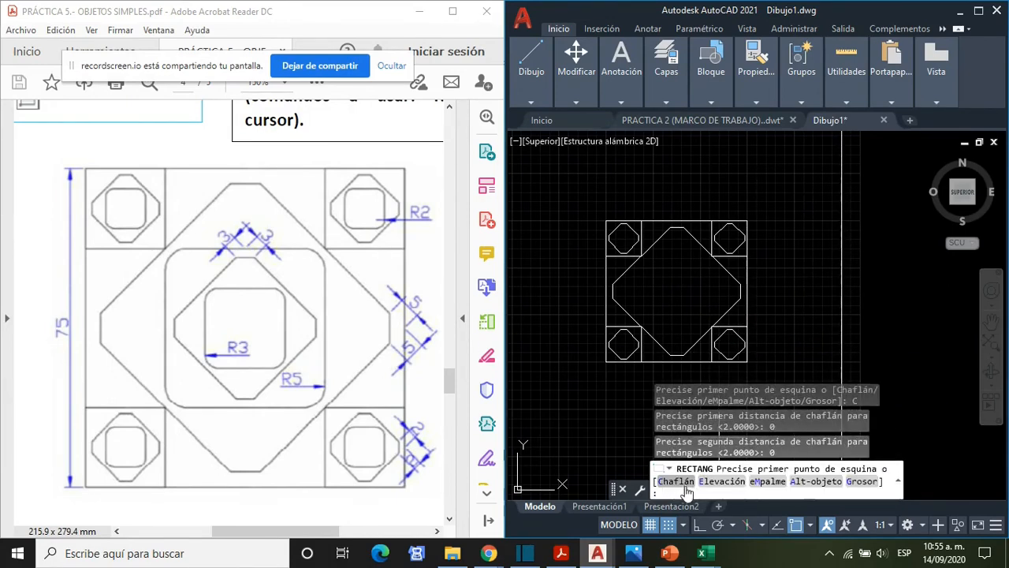
left_click(766, 484)
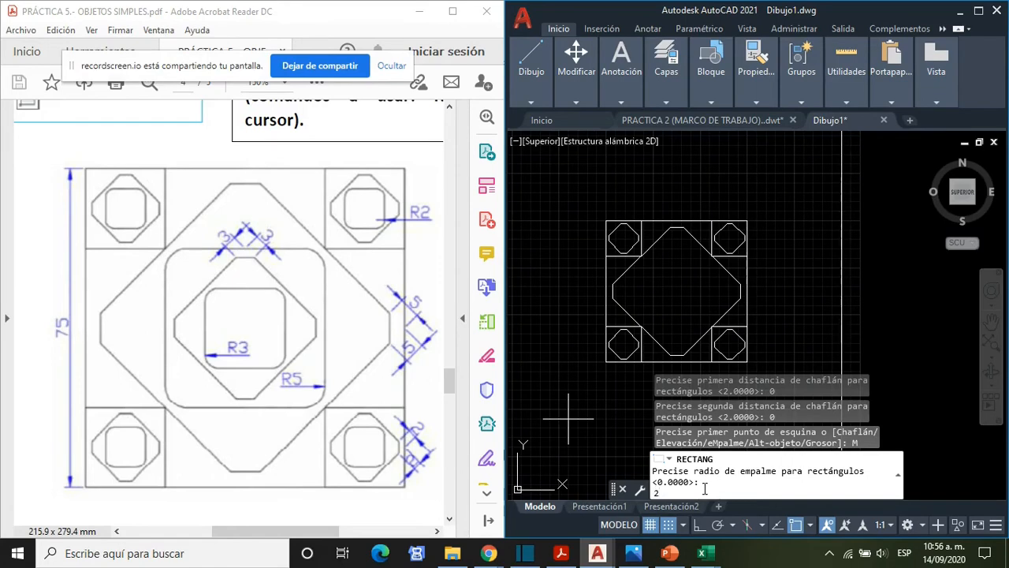
key("Return")
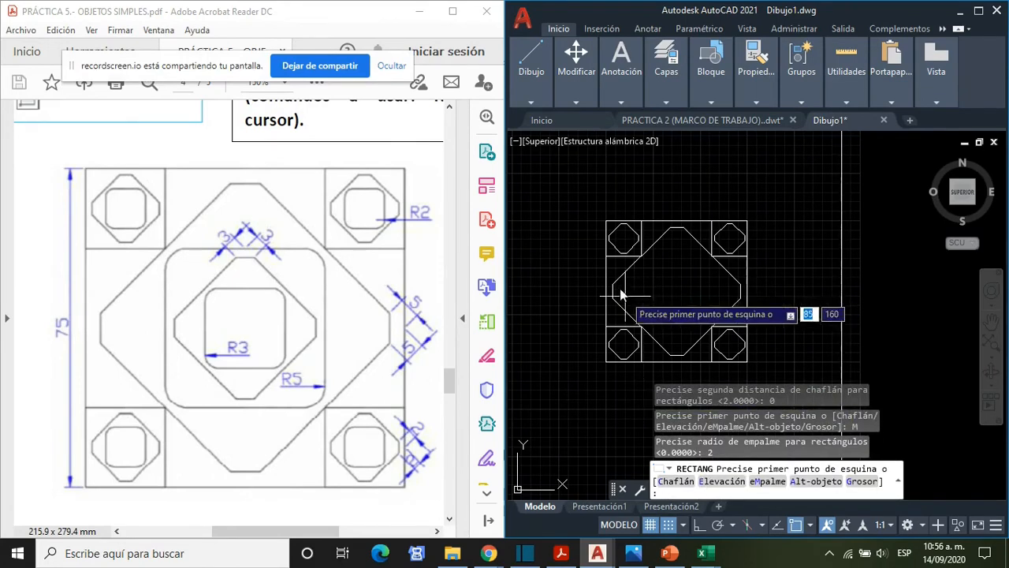
- Begin the filleted rectangle inside the upper-left chamfered shape, set the rotation angle to 0, and leave the command
scroll(614, 248, "up", 4)
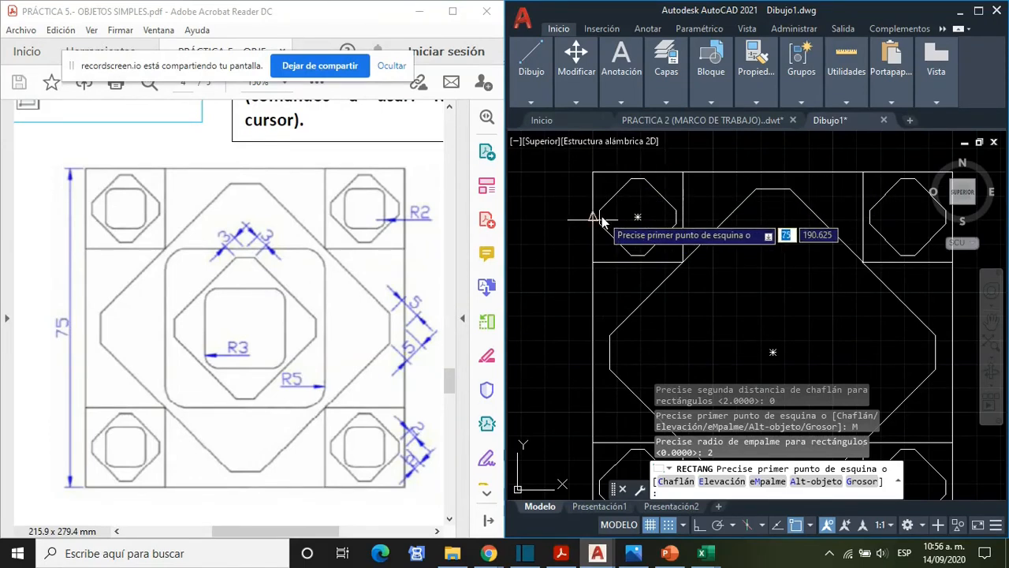
scroll(601, 224, "up", 4)
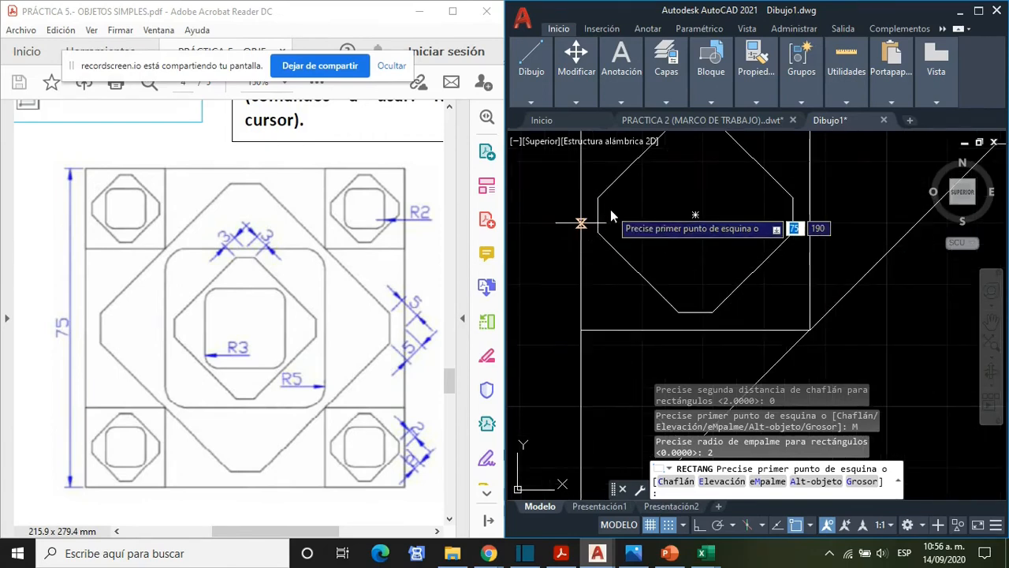
left_click(616, 216)
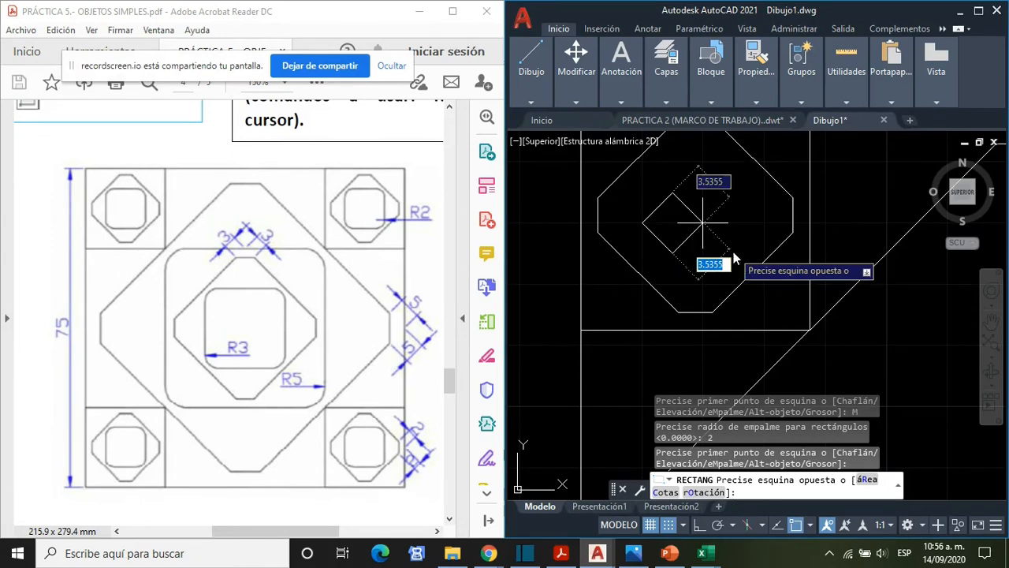
type("o")
key("Return")
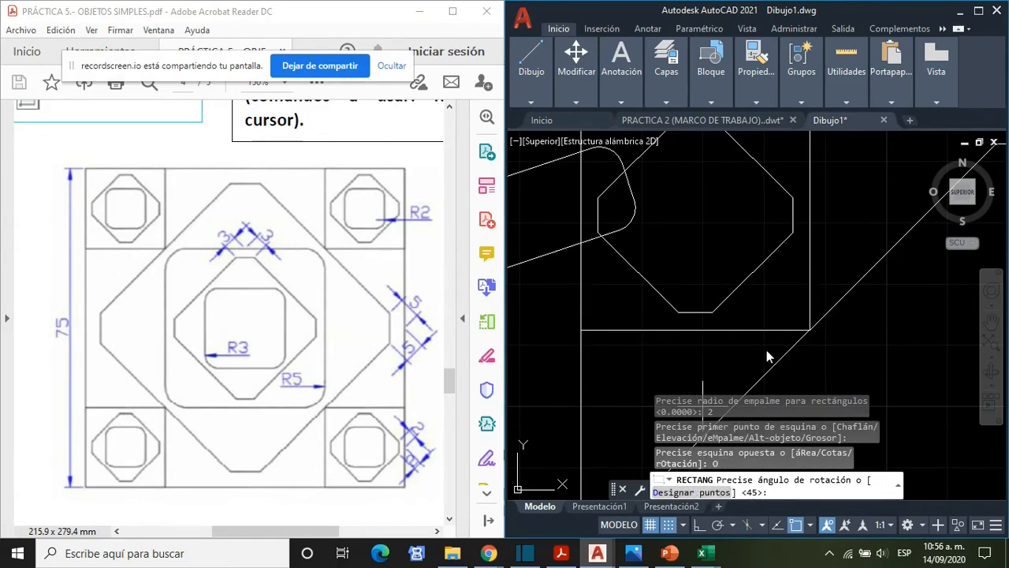
type("0")
key("Return")
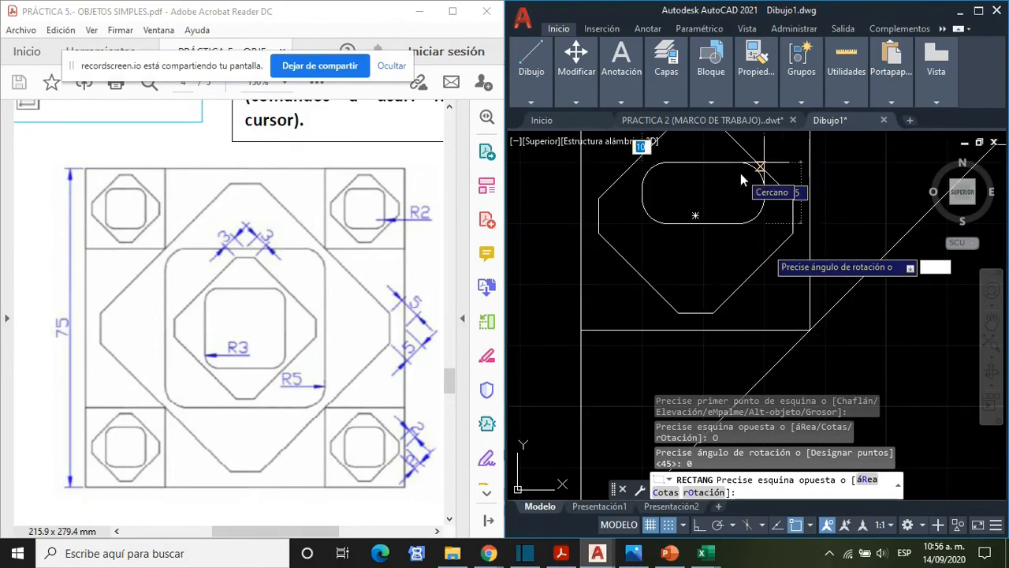
key("Escape")
- Turn off grid snap and draw the filleted rectangle between the upper-left and lower-right chamfered shape's slanted-side midpoints in the upper-left corner square
middle_click_drag(741, 177, 729, 273)
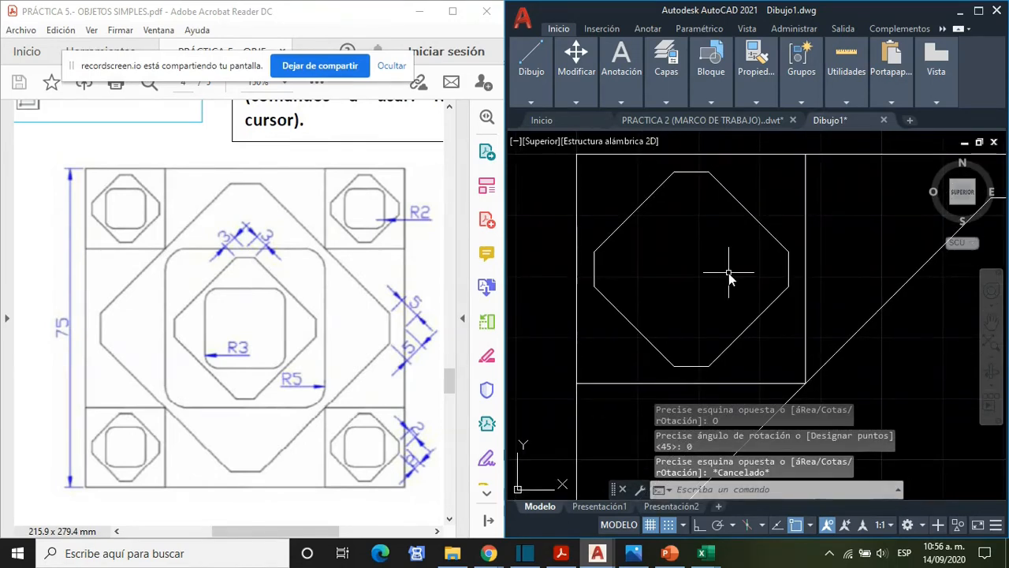
type("RECTANG")
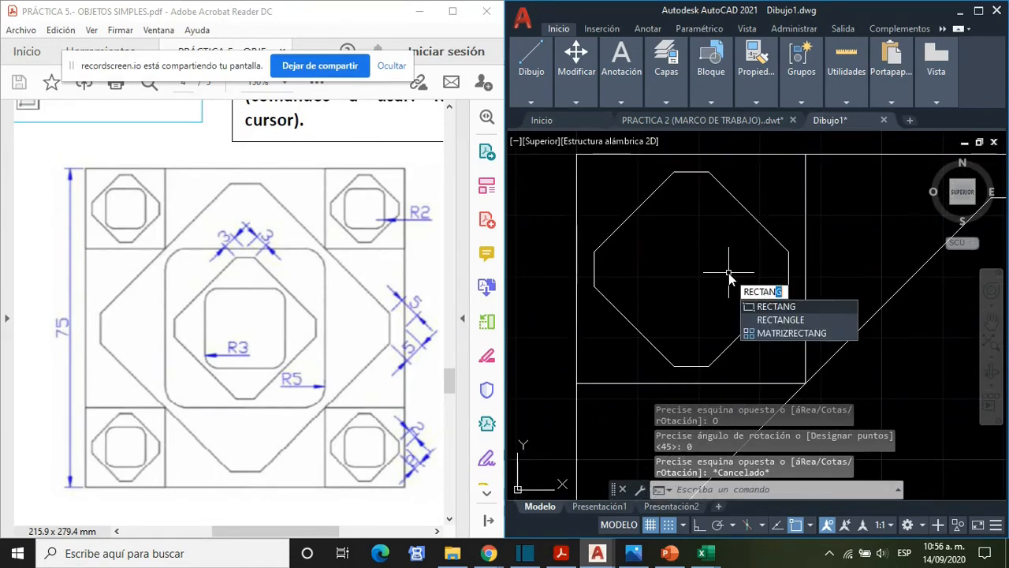
key("Return")
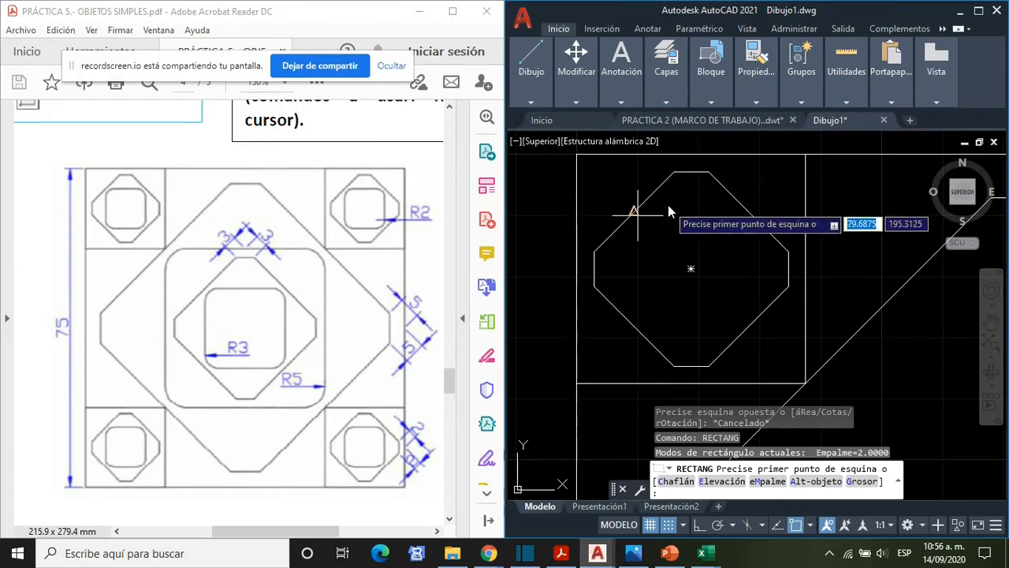
left_click(684, 526)
left_click(741, 504)
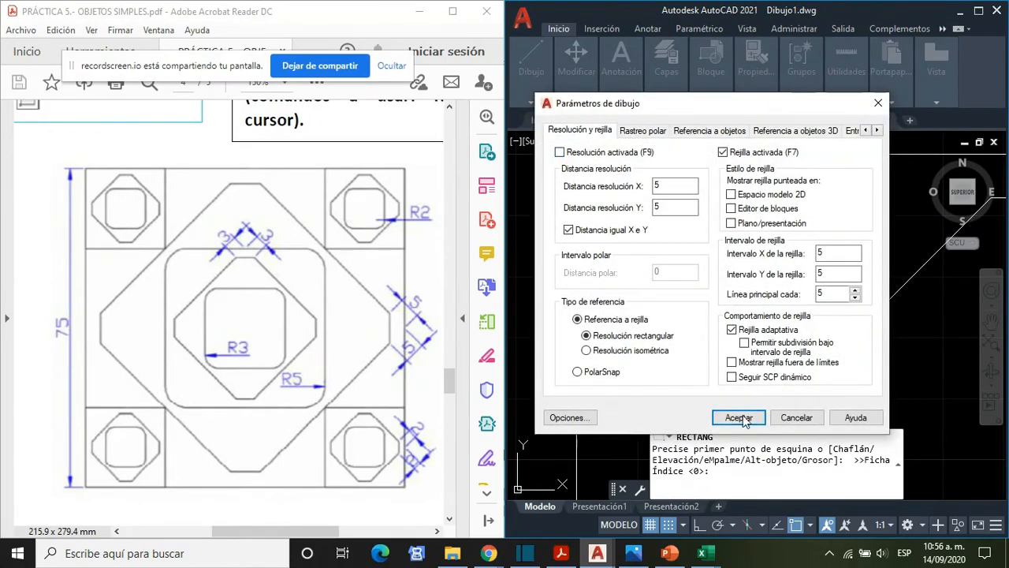
left_click(737, 416)
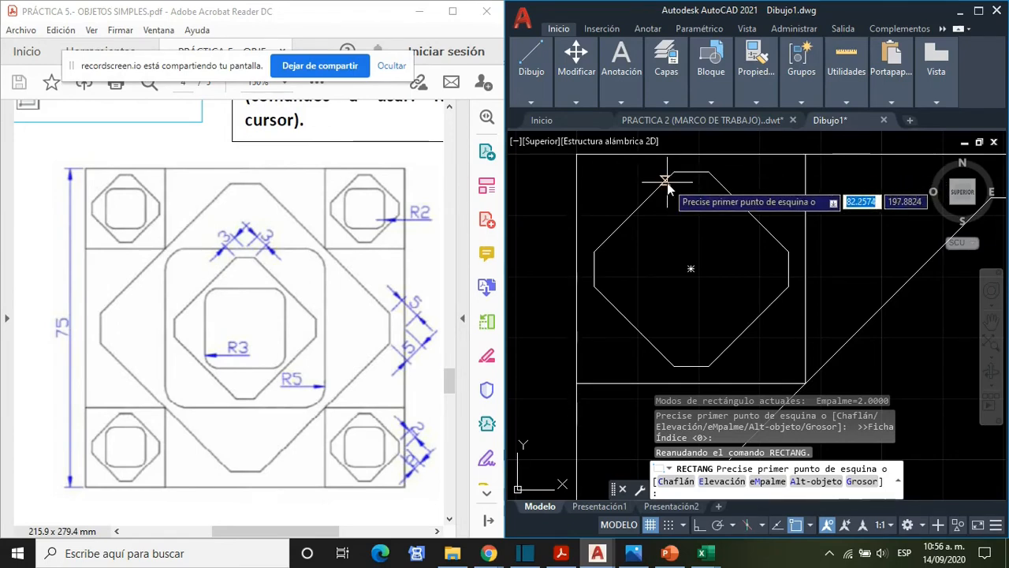
left_click(634, 212)
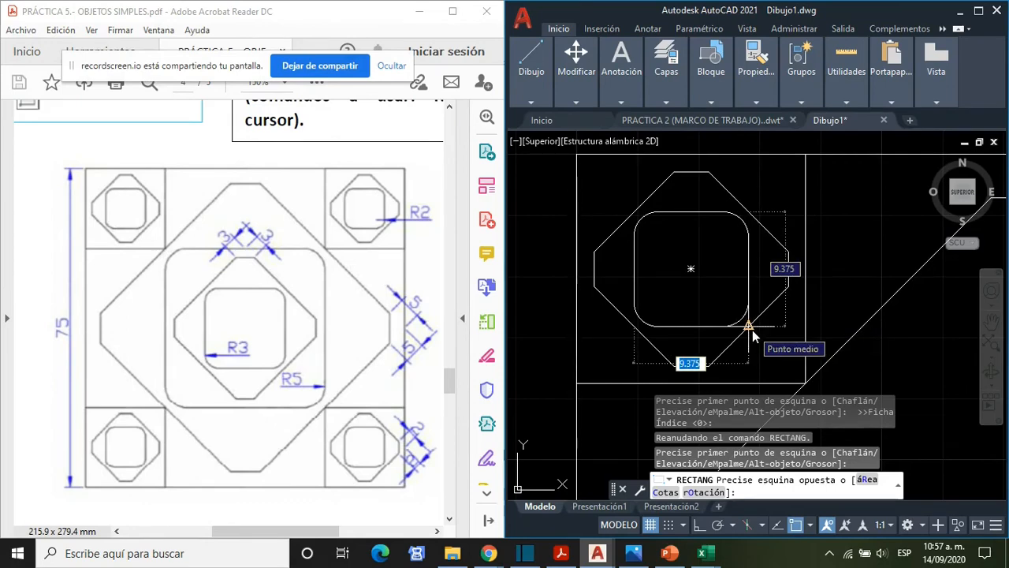
left_click(750, 330)
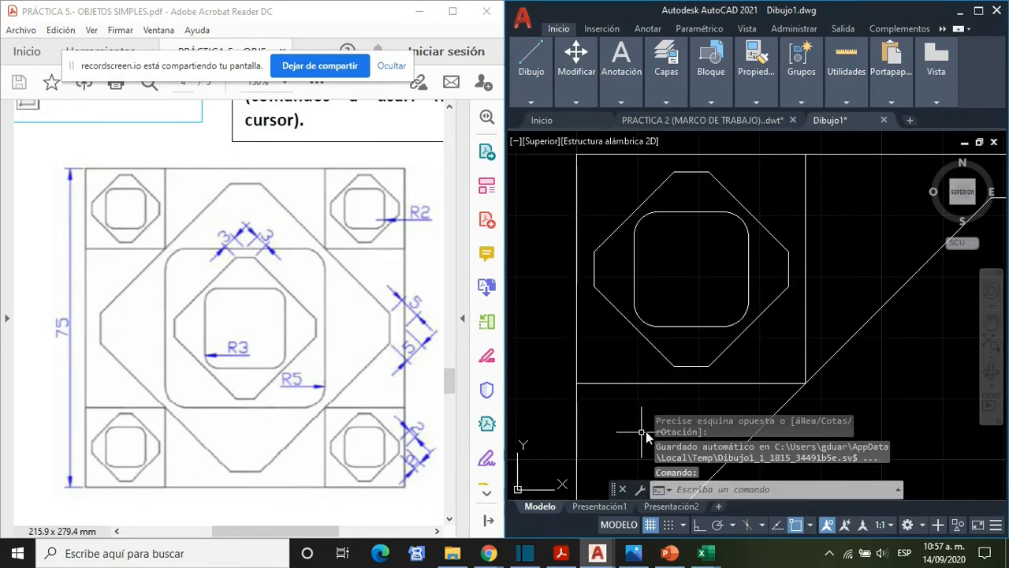
- Draw the radius 2 filleted rectangle inside the upper-right chamfered shape, from its upper-left side midpoint to its lower-right side midpoint
scroll(753, 334, "down", 2)
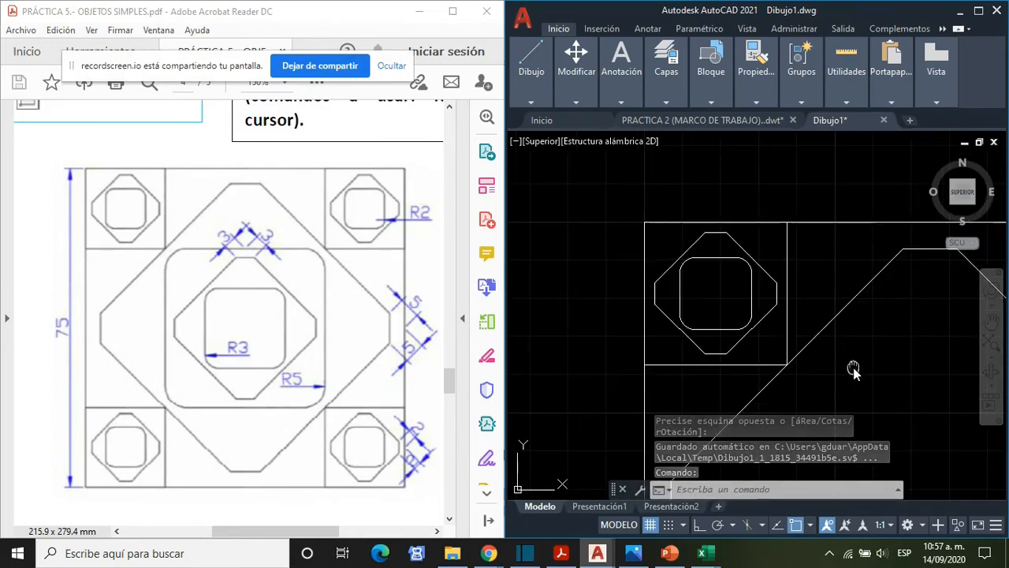
middle_click_drag(852, 367, 698, 337)
scroll(748, 340, "down", 2)
middle_click_drag(815, 347, 735, 342)
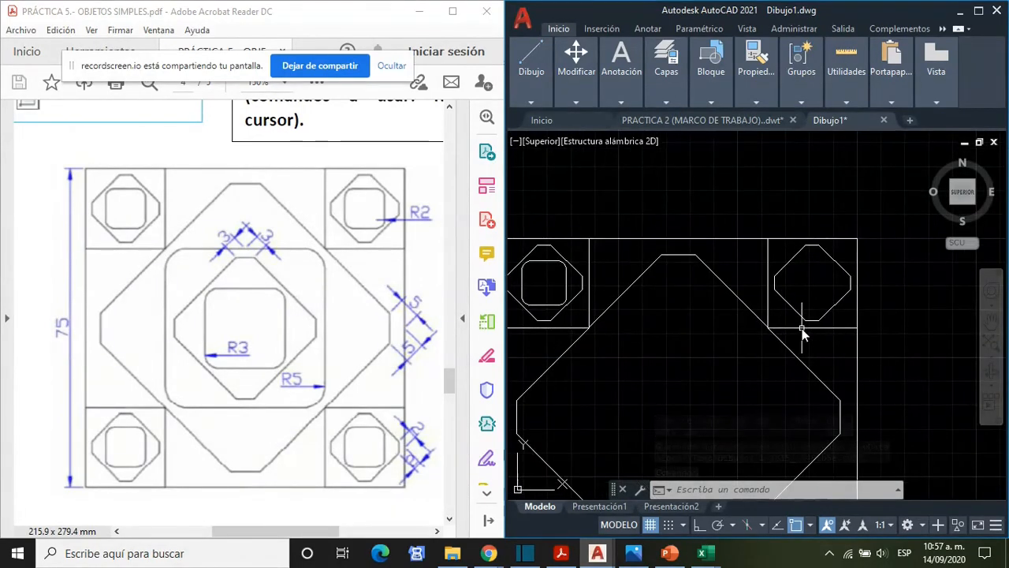
type("rectang")
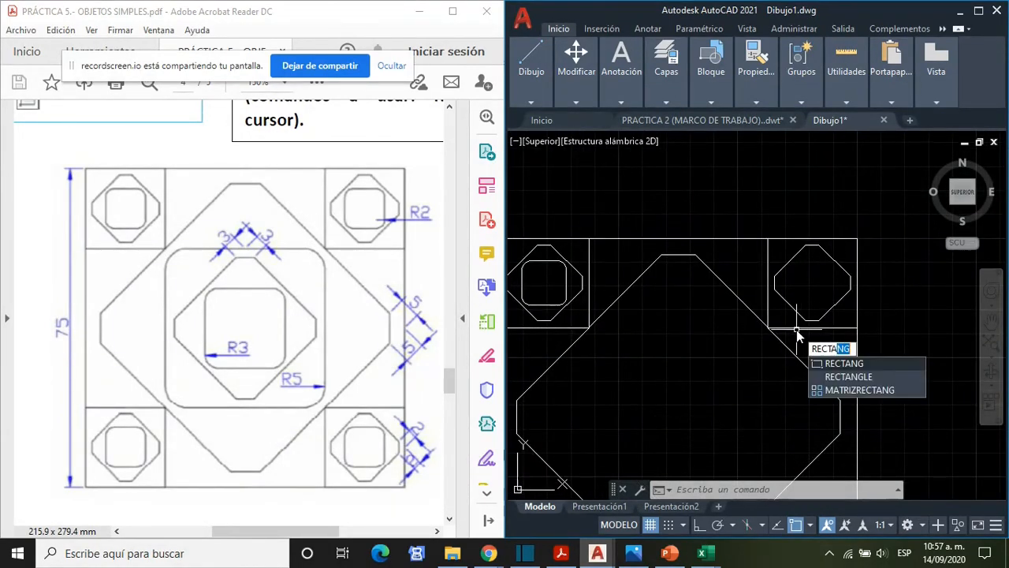
key("Return")
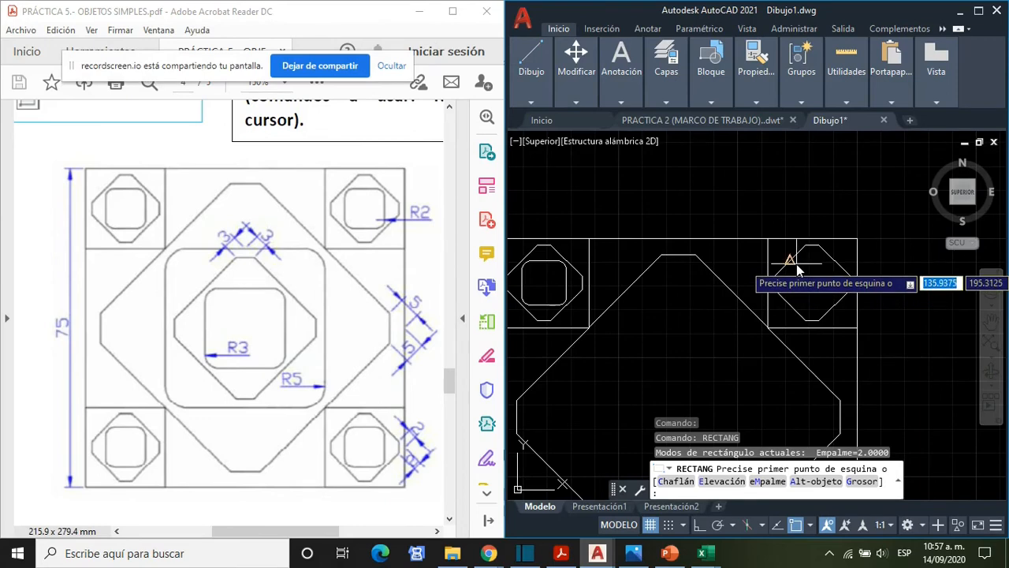
left_click(790, 261)
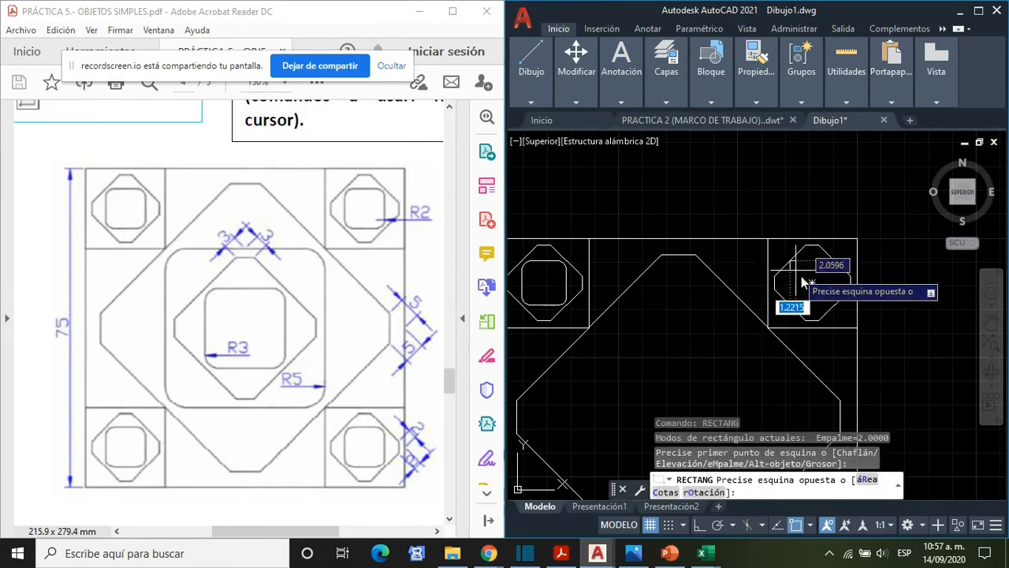
left_click(833, 308)
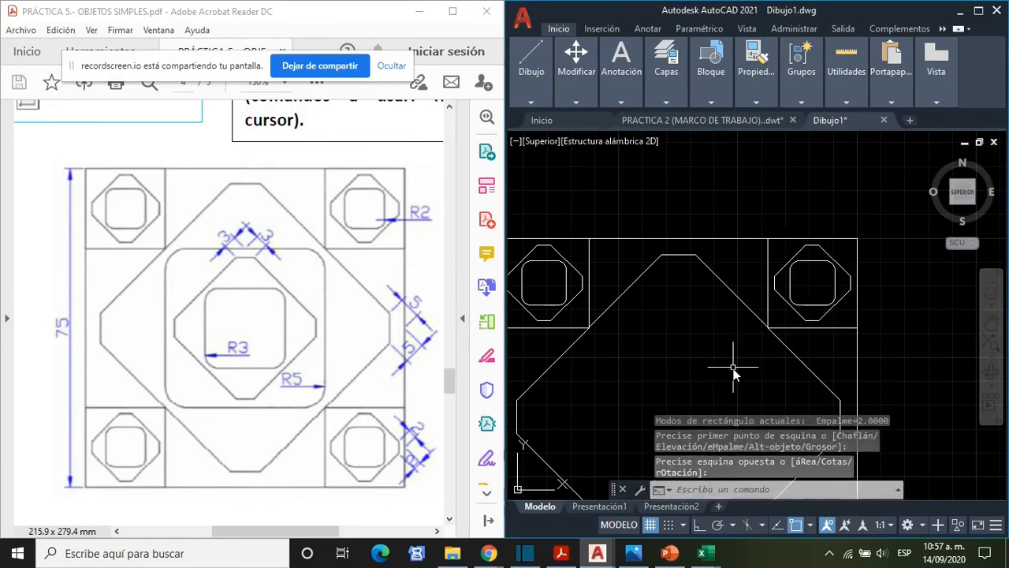
- Draw the radius 2 filleted rectangle inside the lower-left chamfered shape, from its upper-left side midpoint to its lower-right side midpoint
middle_click_drag(733, 367, 739, 202)
scroll(748, 282, "down", 1)
scroll(608, 338, "down", 1)
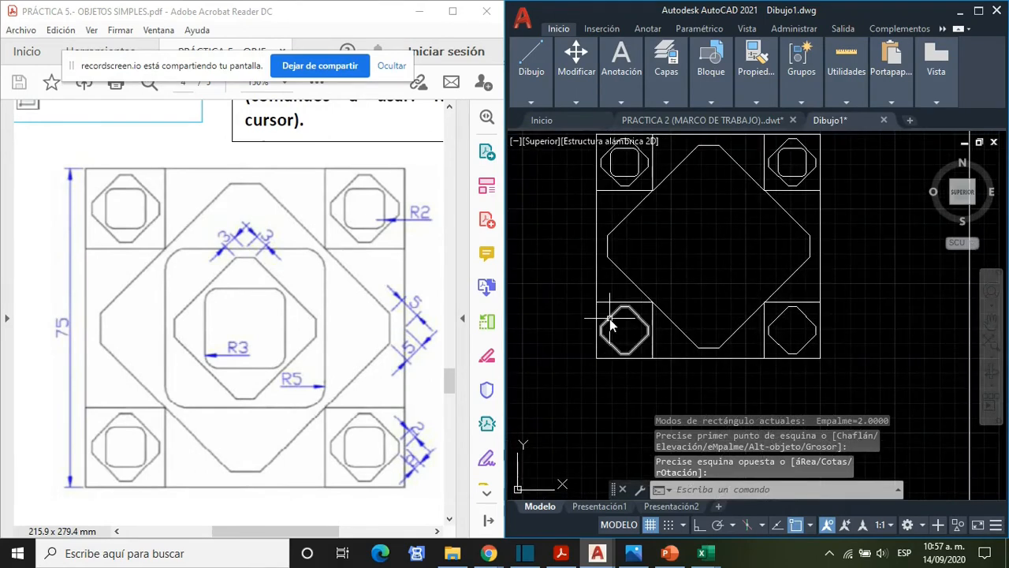
type("rec")
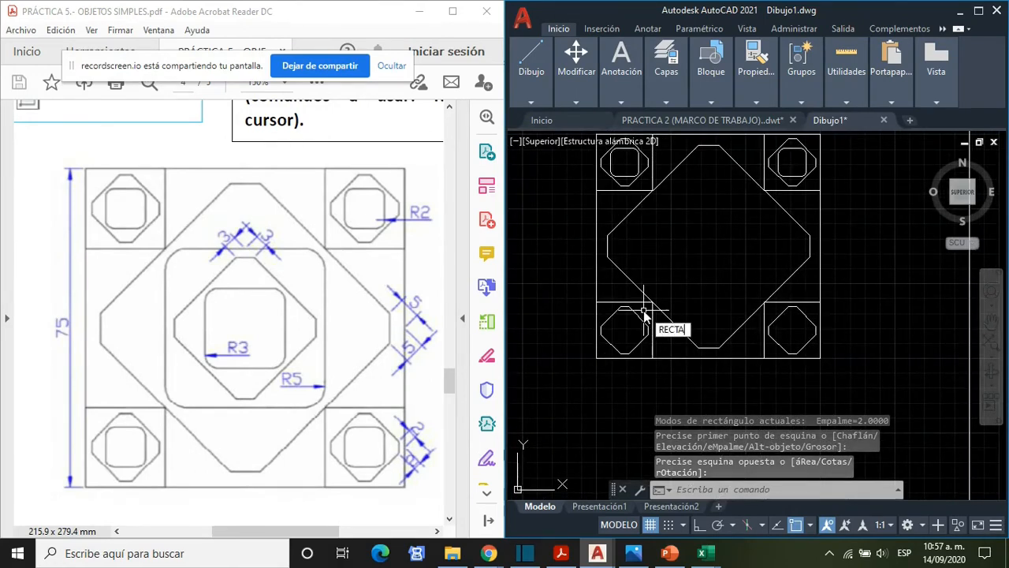
type("ta")
key("Return")
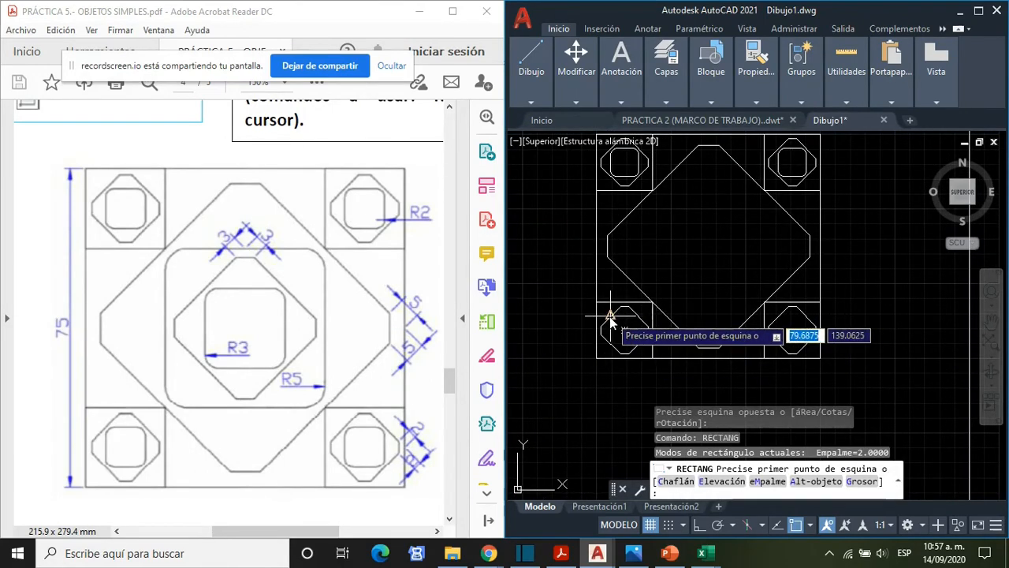
left_click(622, 331)
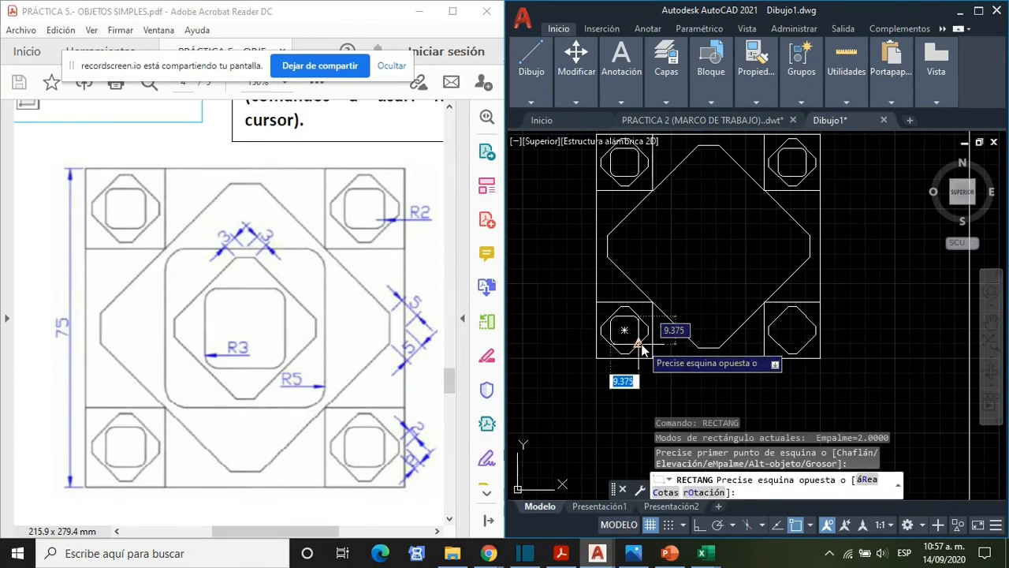
left_click(641, 347)
- Draw the radius 2 filleted rectangle inside the lower-right corner square's chamfered shape, between its upper-left and lower-right side midpoints
type("rect")
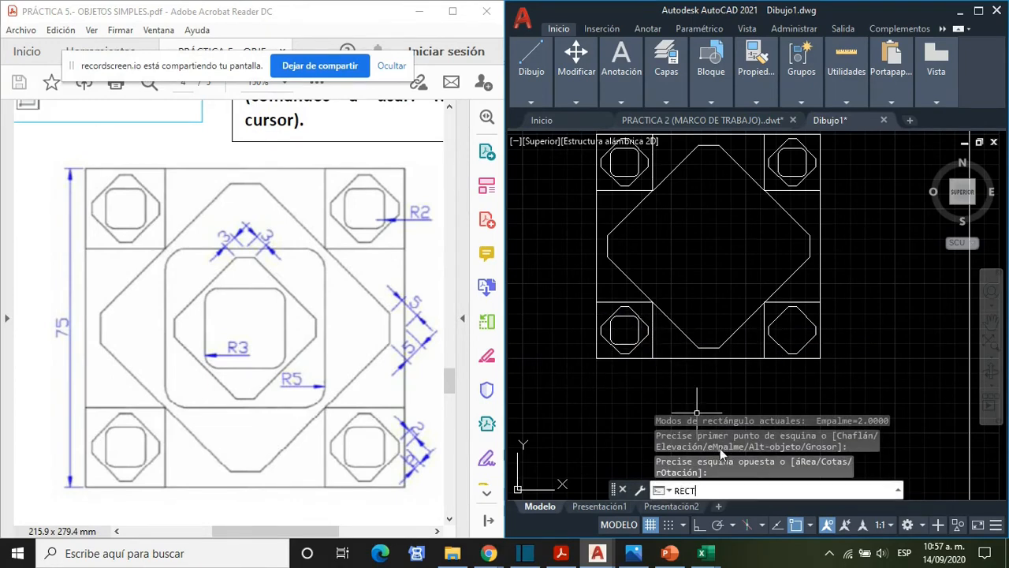
type("an")
key("Return")
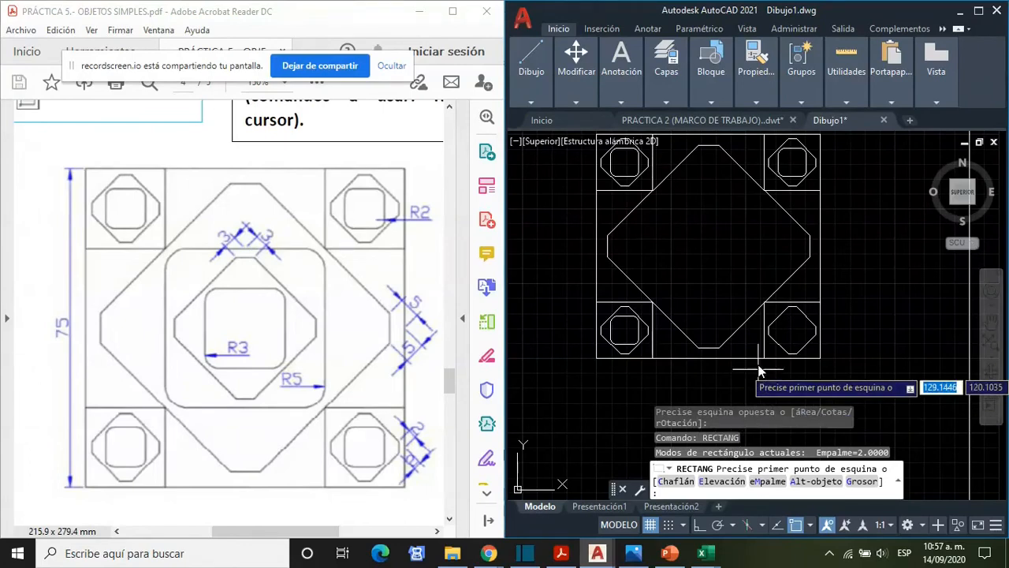
left_click(780, 320)
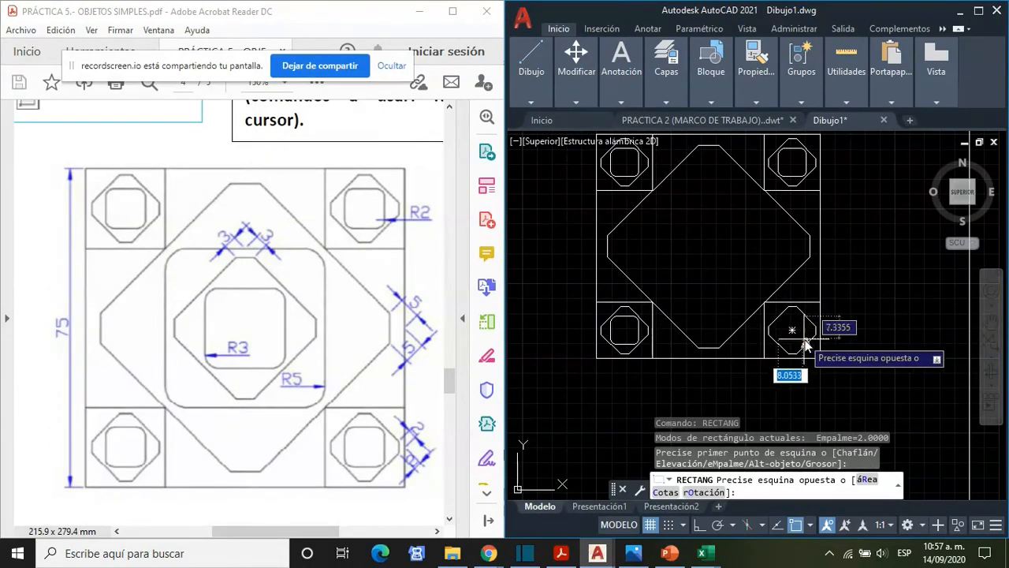
left_click(808, 342)
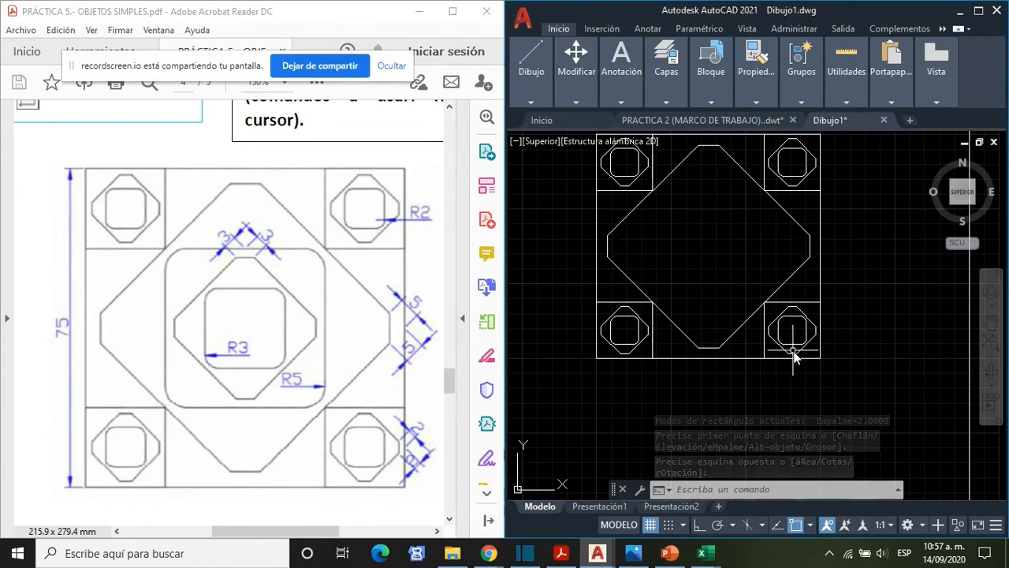
type("RECTA")
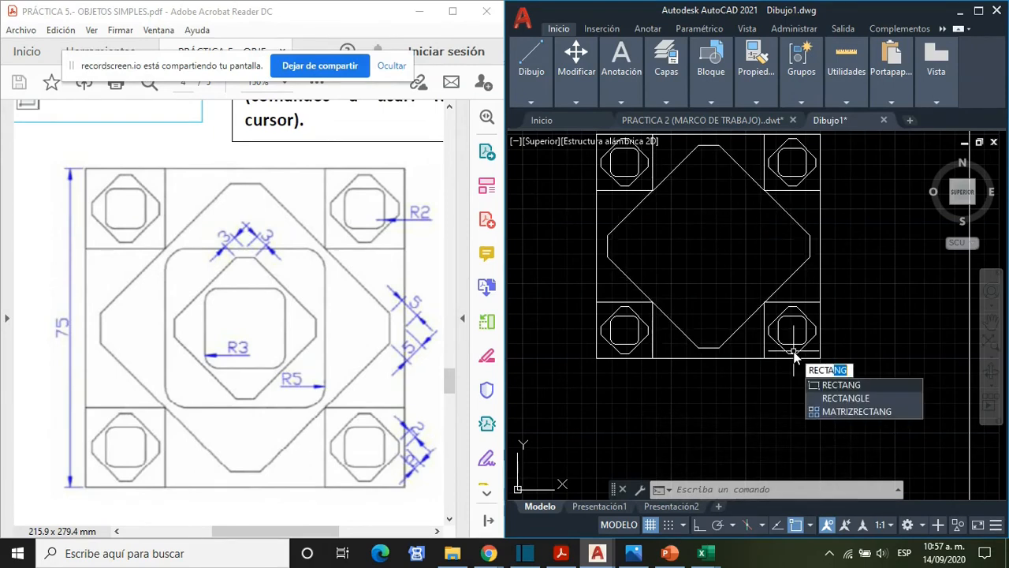
key("Return")
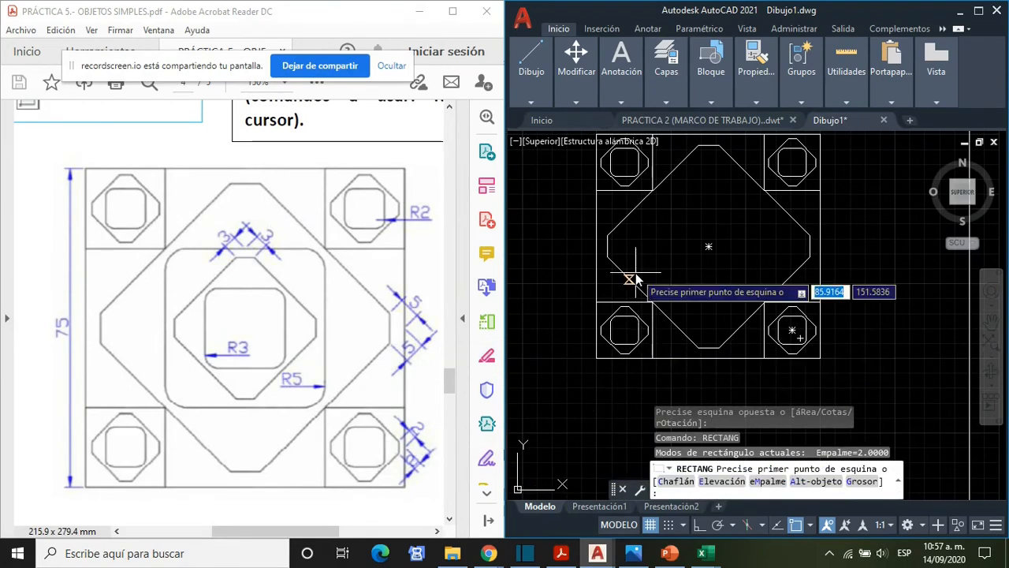
left_click(653, 190)
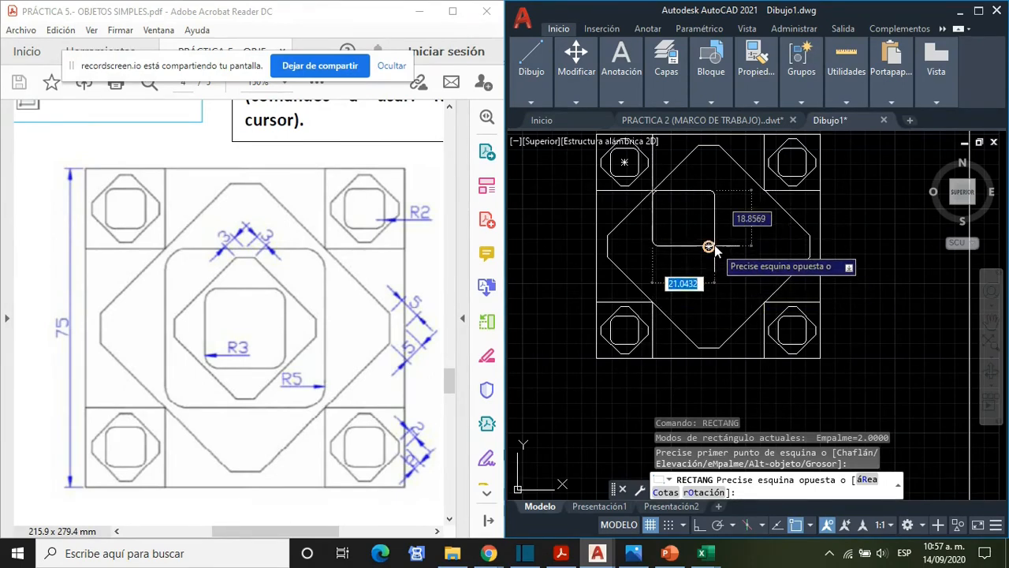
key("Escape")
- Draw a rectangle with fillet radius 5 from the upper-left corner square's inner corner to the lower-right corner square's inner corner
type("RECTA")
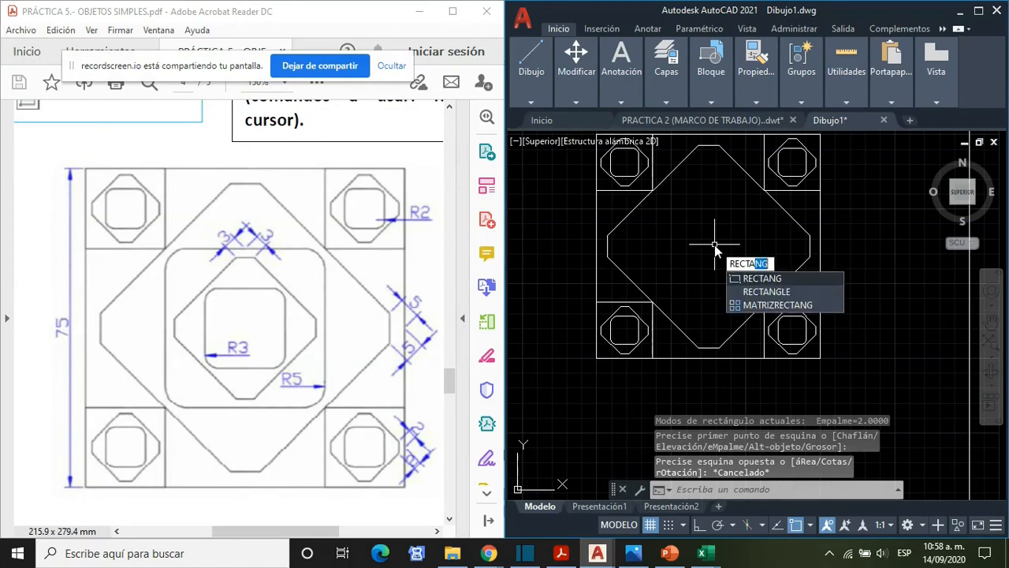
key("Return")
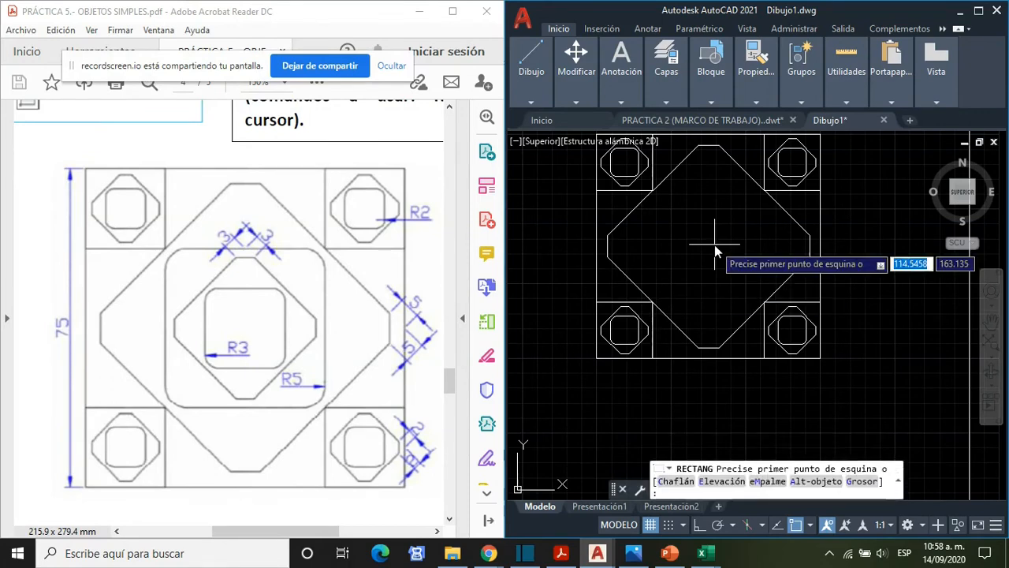
left_click(769, 481)
type("5")
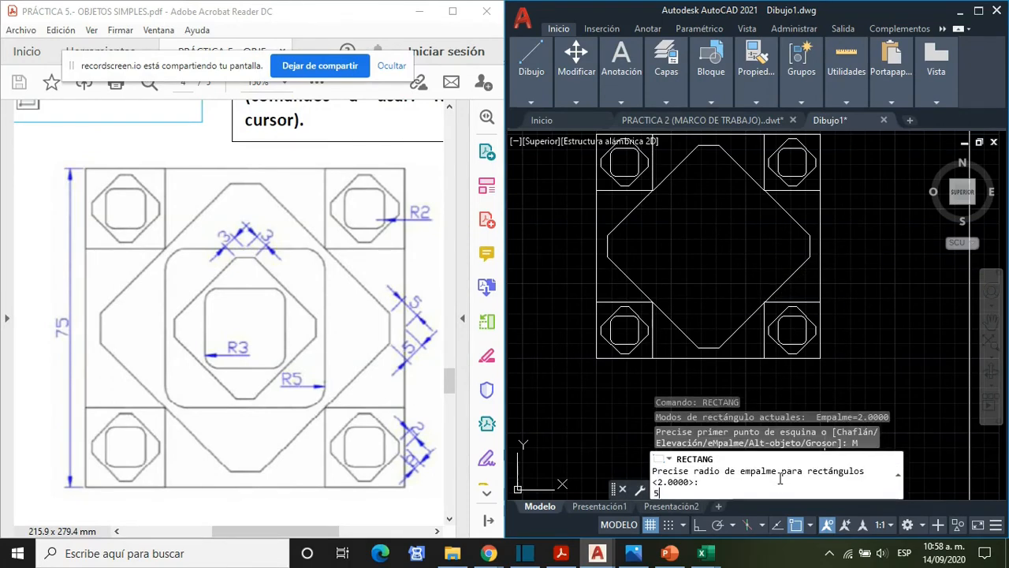
key("Return")
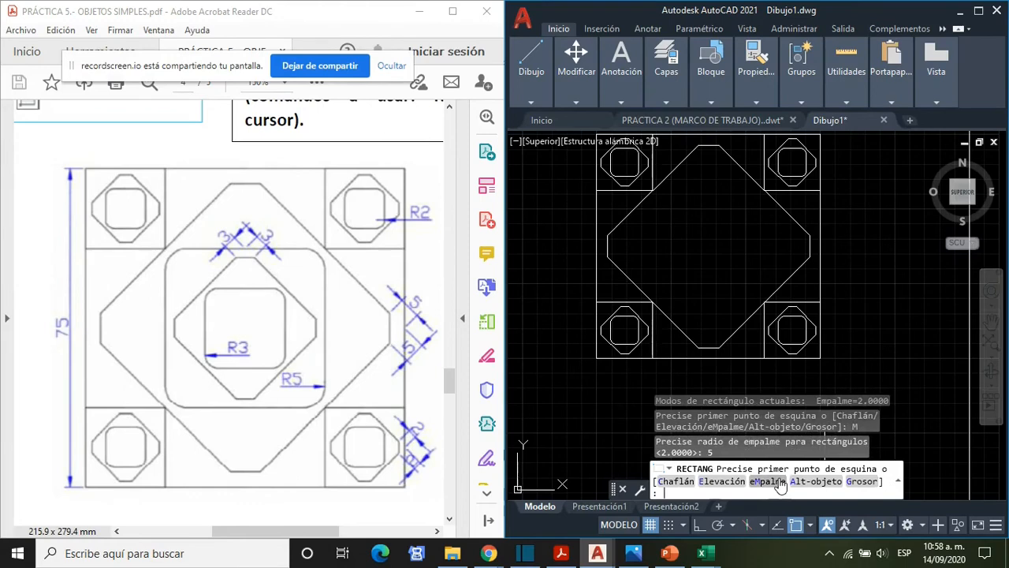
left_click(652, 192)
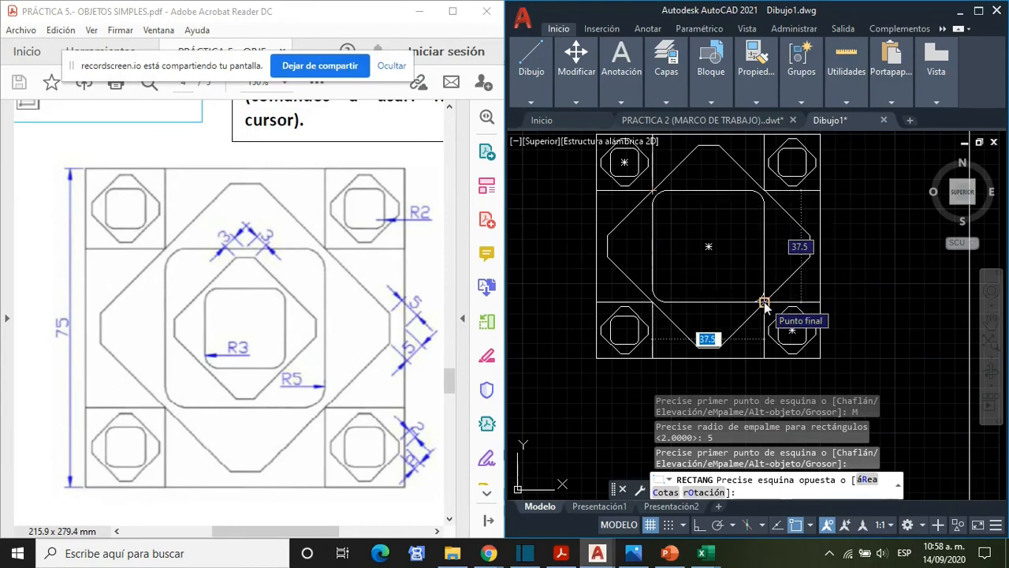
left_click(764, 303)
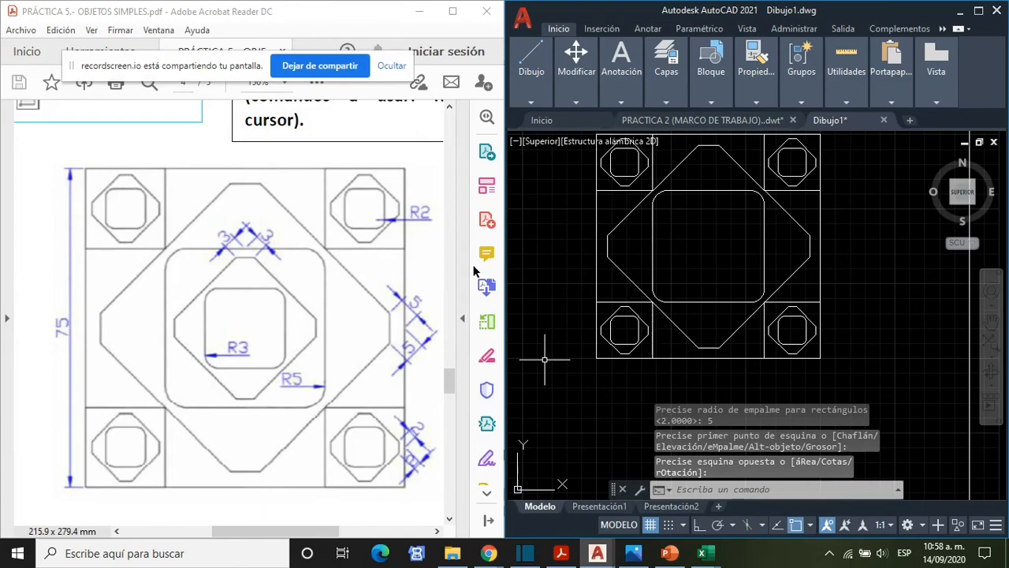
- Start a new rectangle with the fillet radius set to 0 and both chamfer distances set to 3
type("RECTANG")
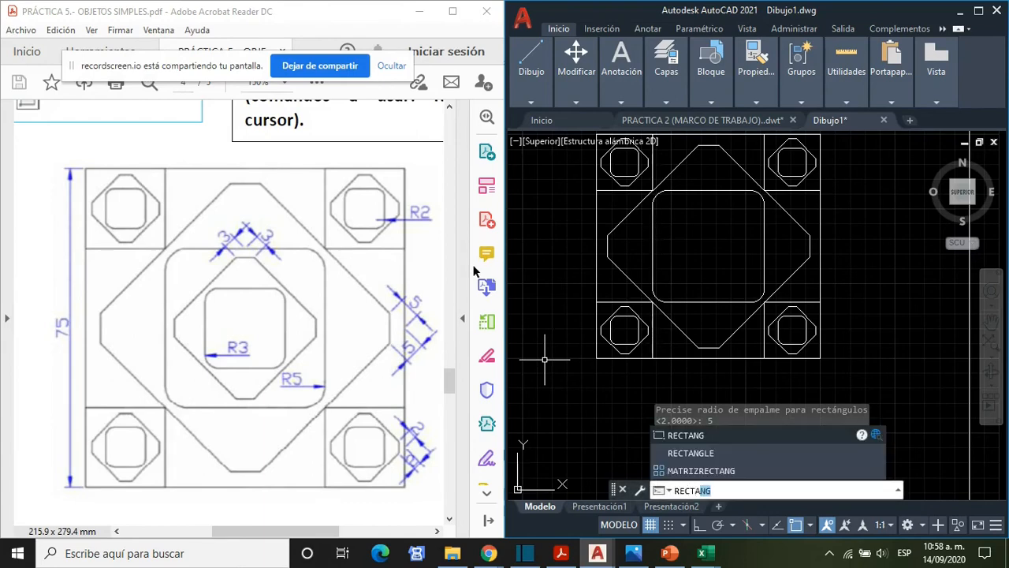
key("Return")
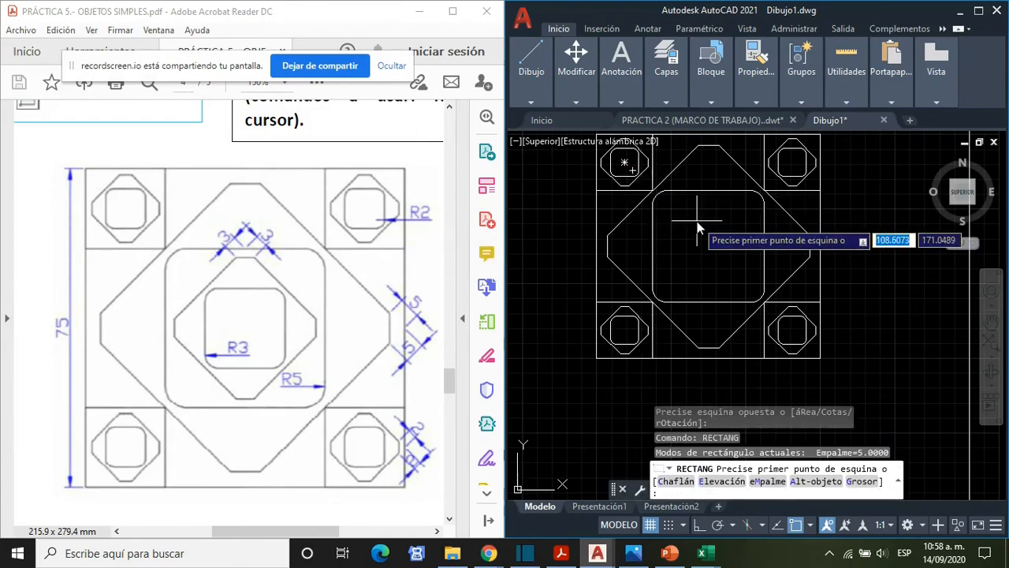
left_click(768, 482)
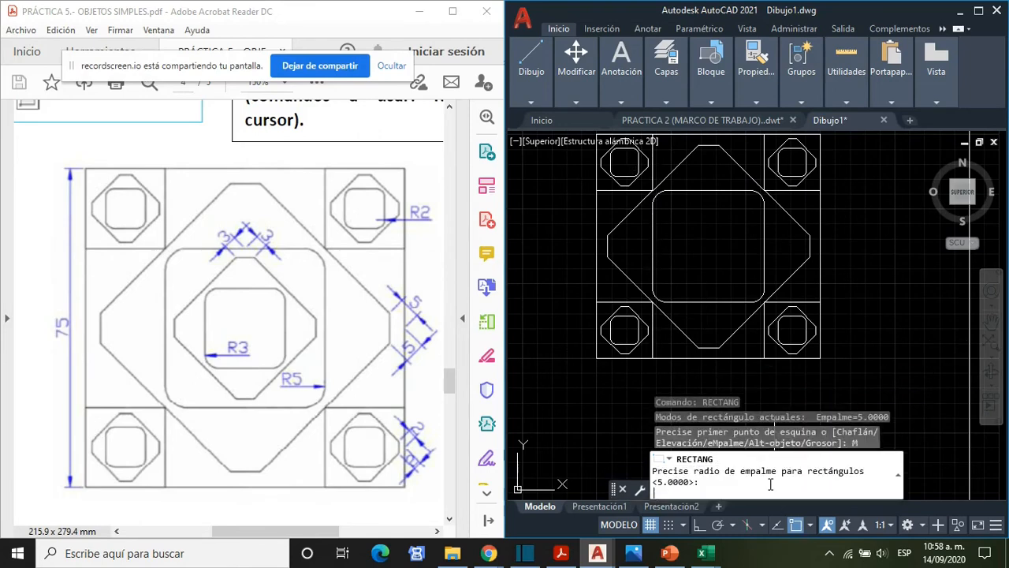
type("0")
key("Return")
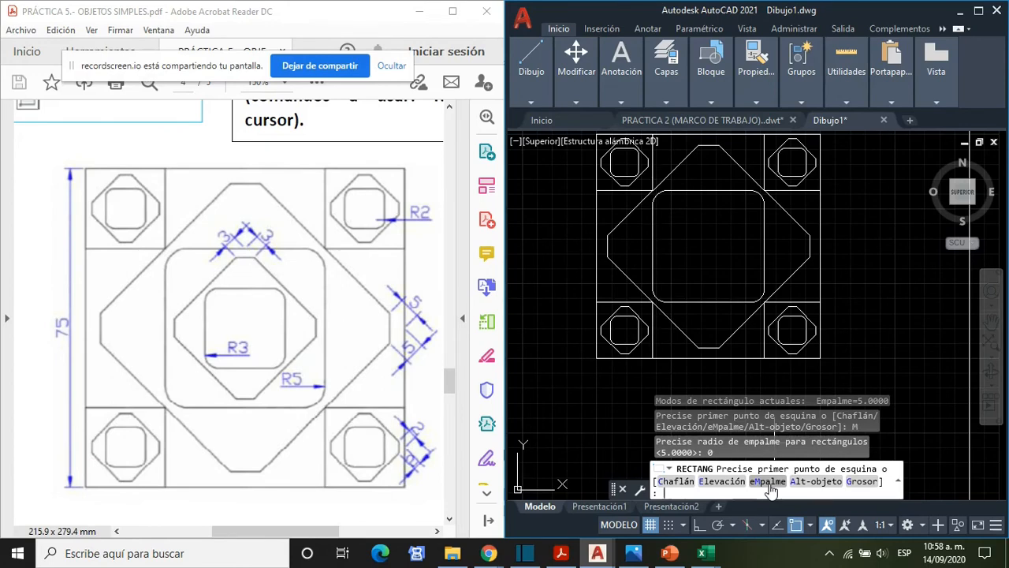
left_click(676, 482)
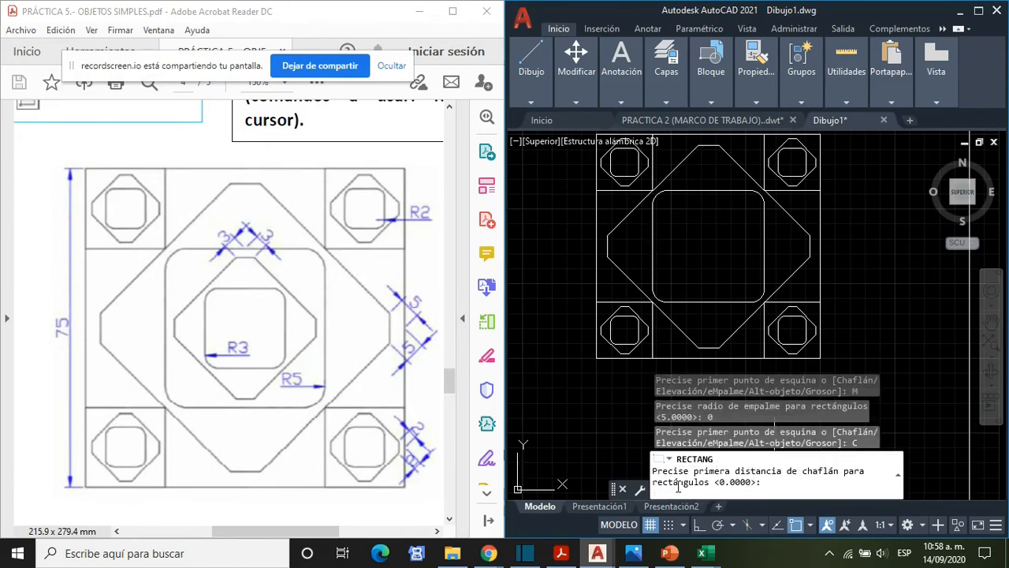
type("3")
key("Return")
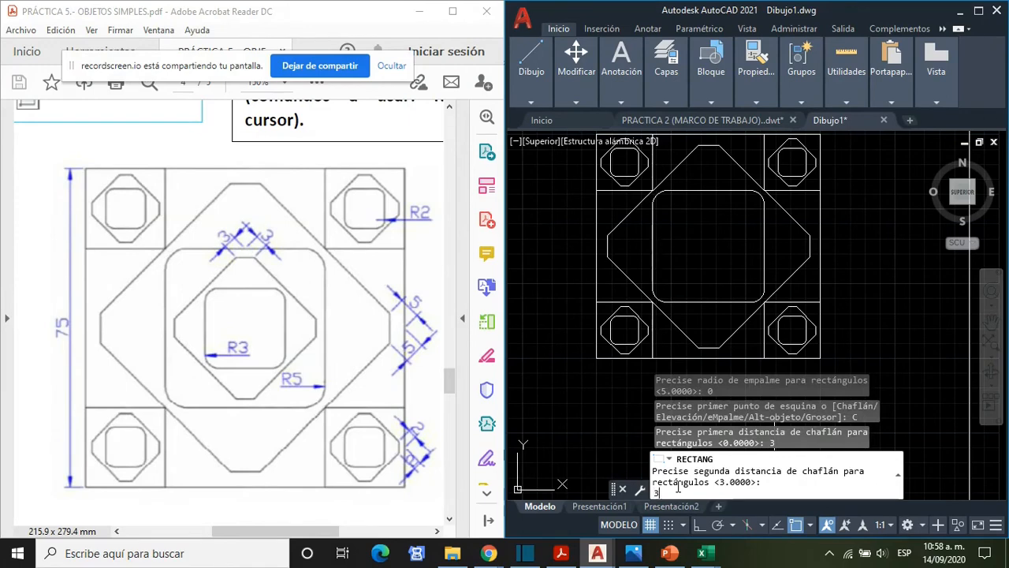
type("3")
key("Return")
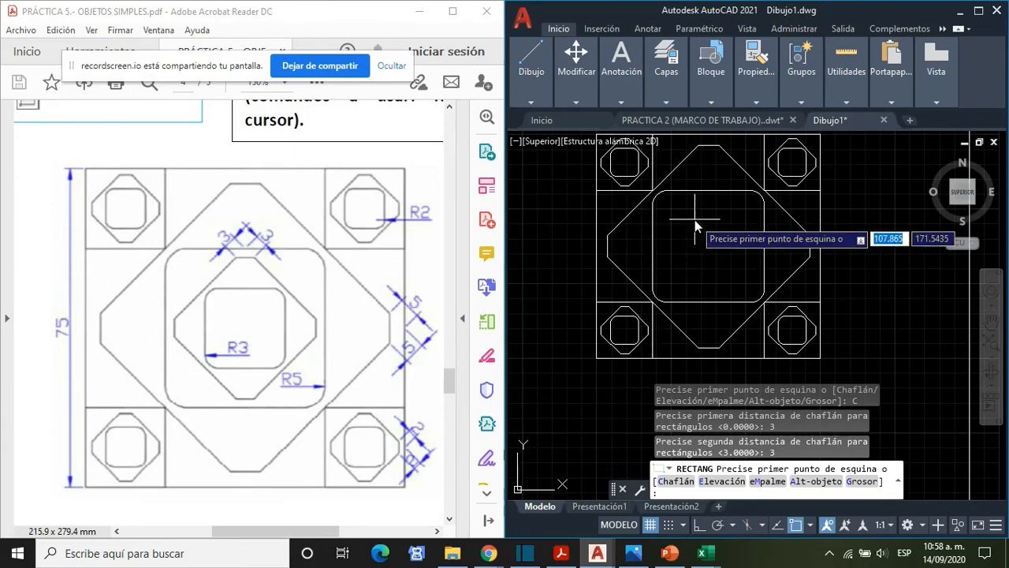
- Draw the chamfered rectangle rotated 45 degrees, from the top side midpoint to the bottom side midpoint of the central filleted square
left_click(709, 192)
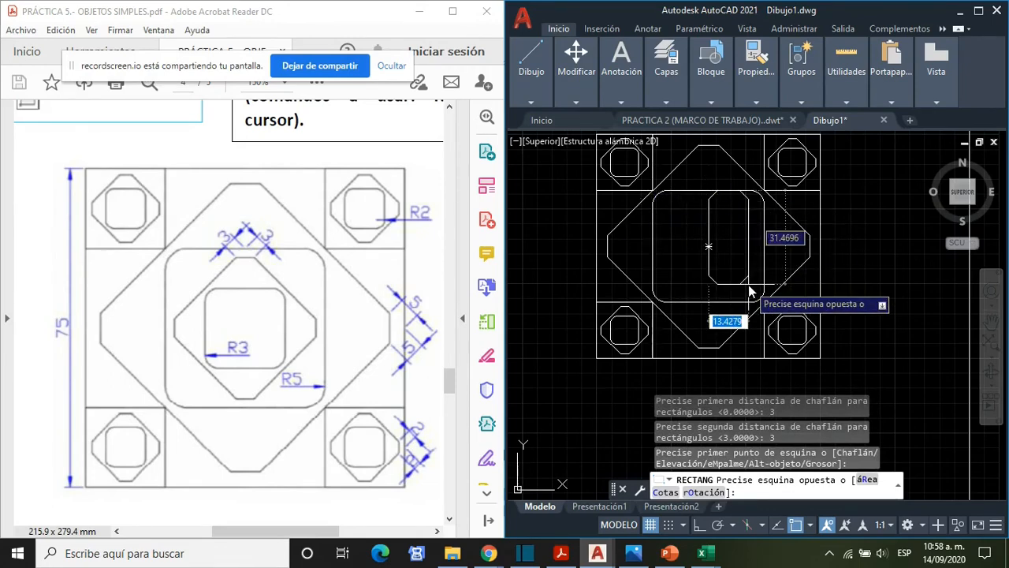
left_click(701, 493)
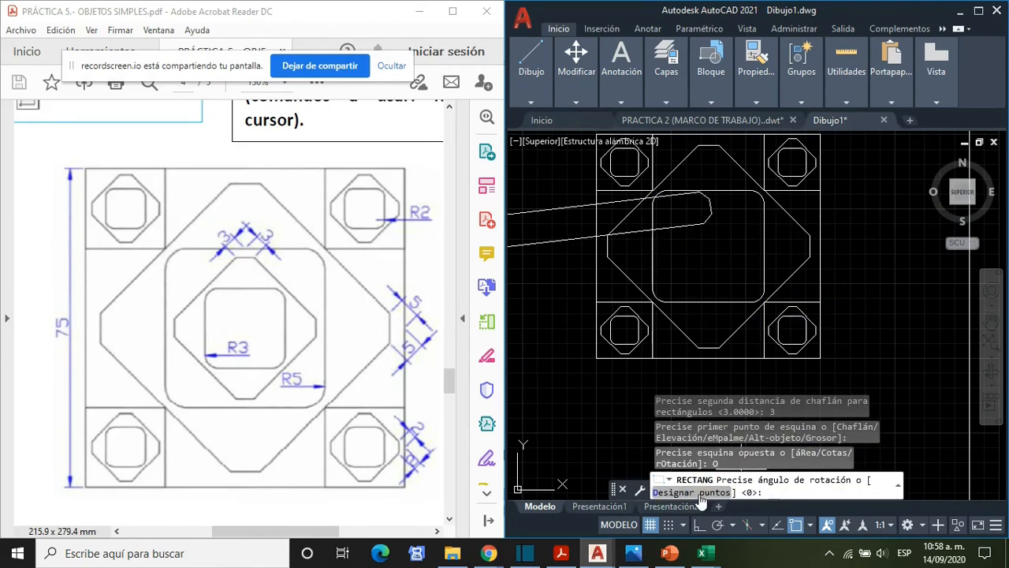
type("45")
key("Return")
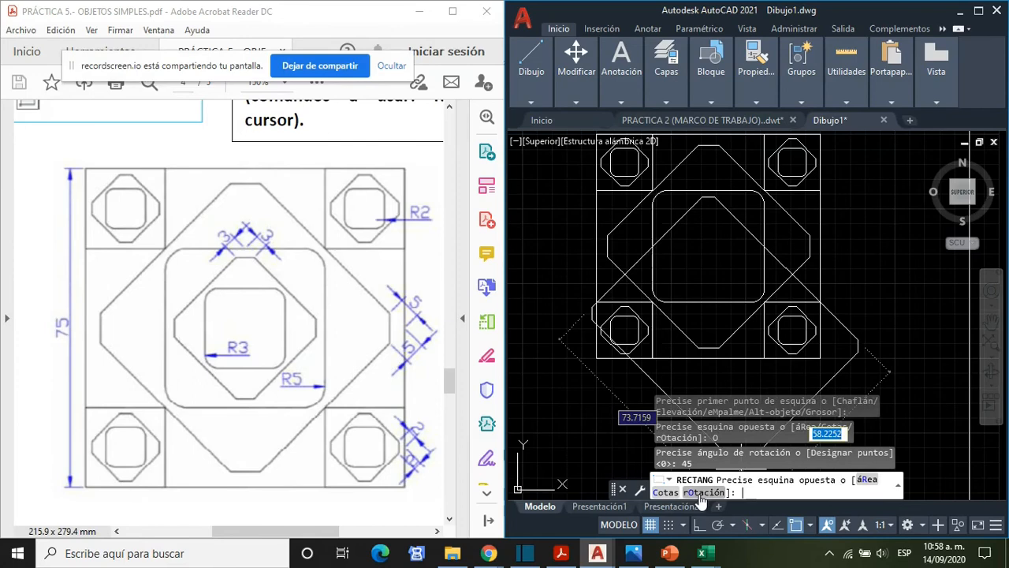
left_click(708, 297)
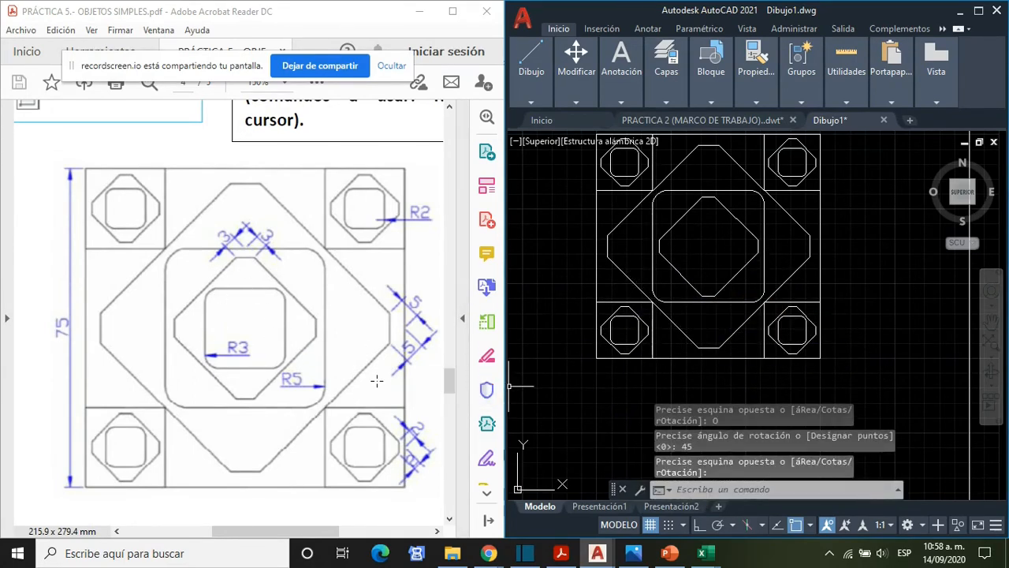
- Start another rectangle and set both chamfer distances to 0
type("RECTA")
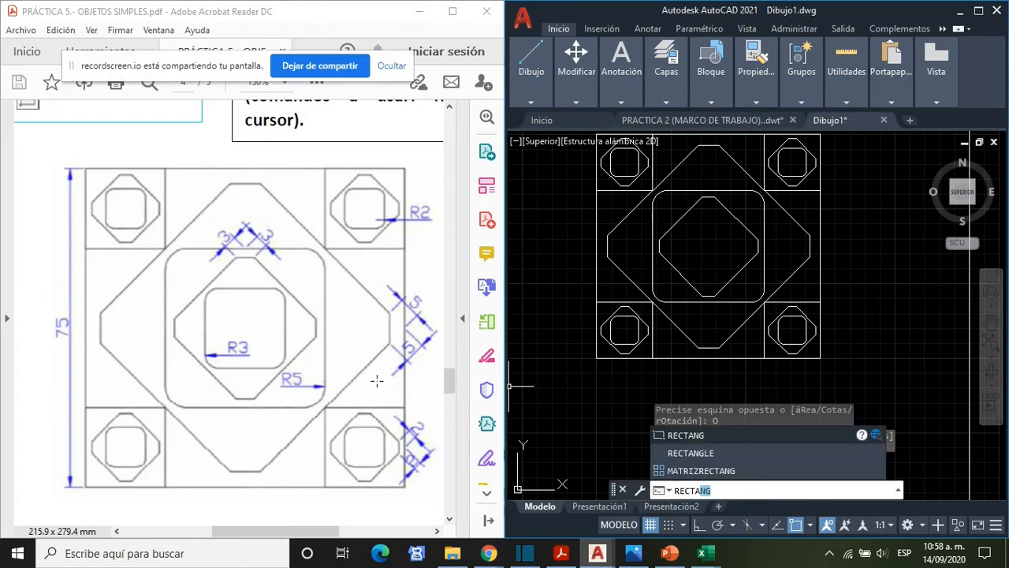
key("Return")
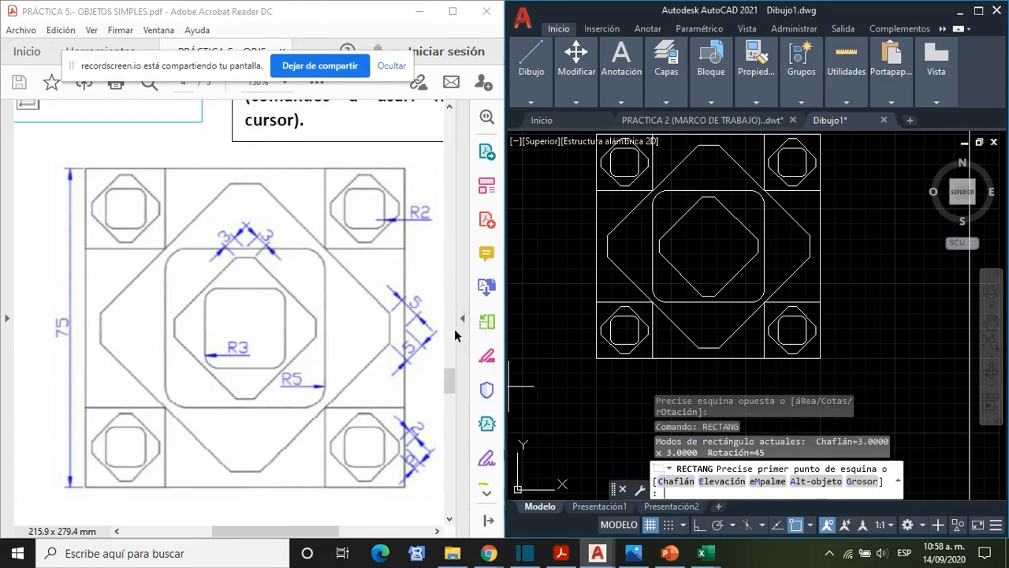
left_click(676, 481)
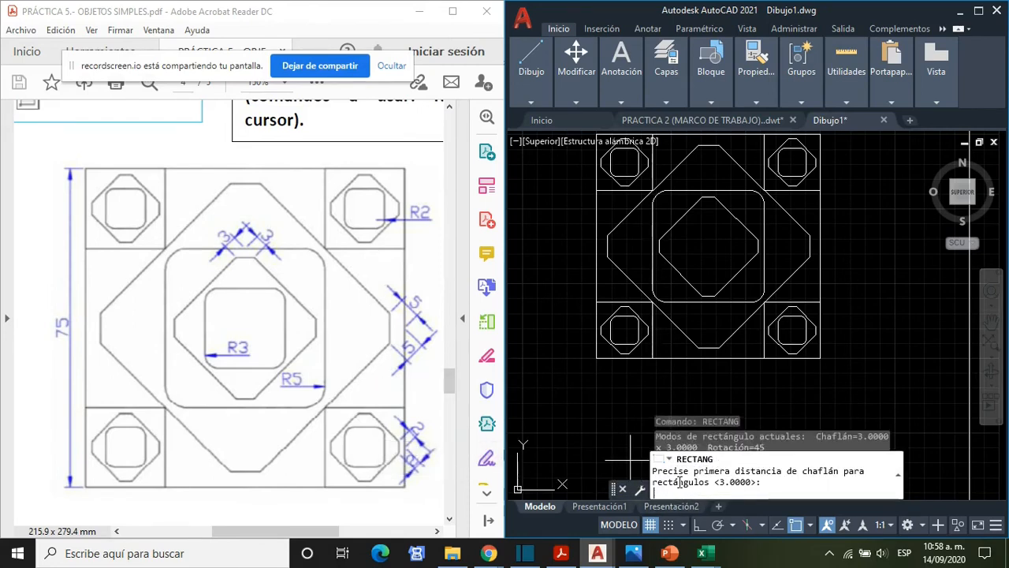
type("0")
key("Return")
type("0")
key("Return")
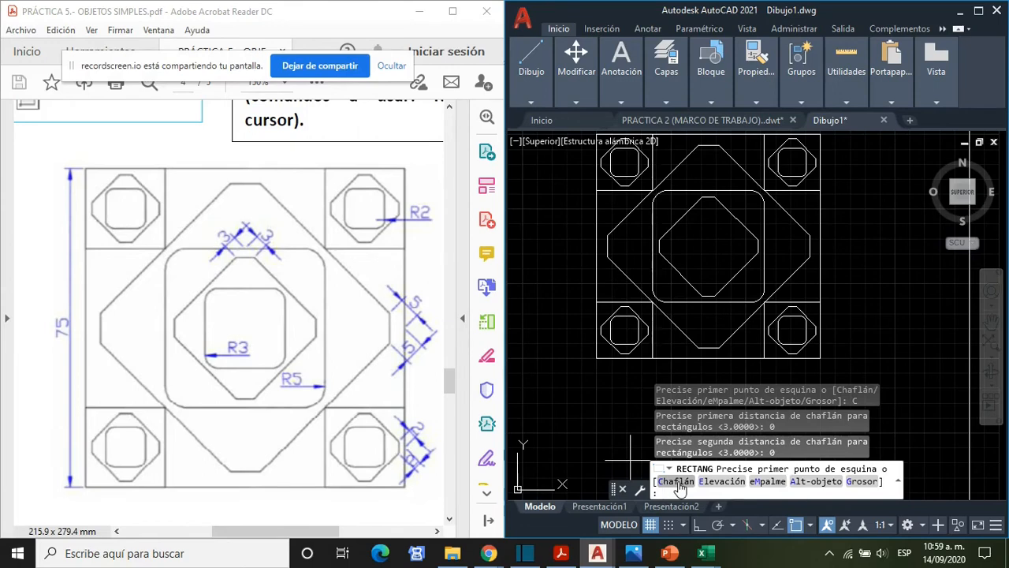
- Draw a radius 3 filleted rectangle at 0° rotation between the midpoints of the inner chamfered shape's upper-left and lower-right sides
left_click(775, 481)
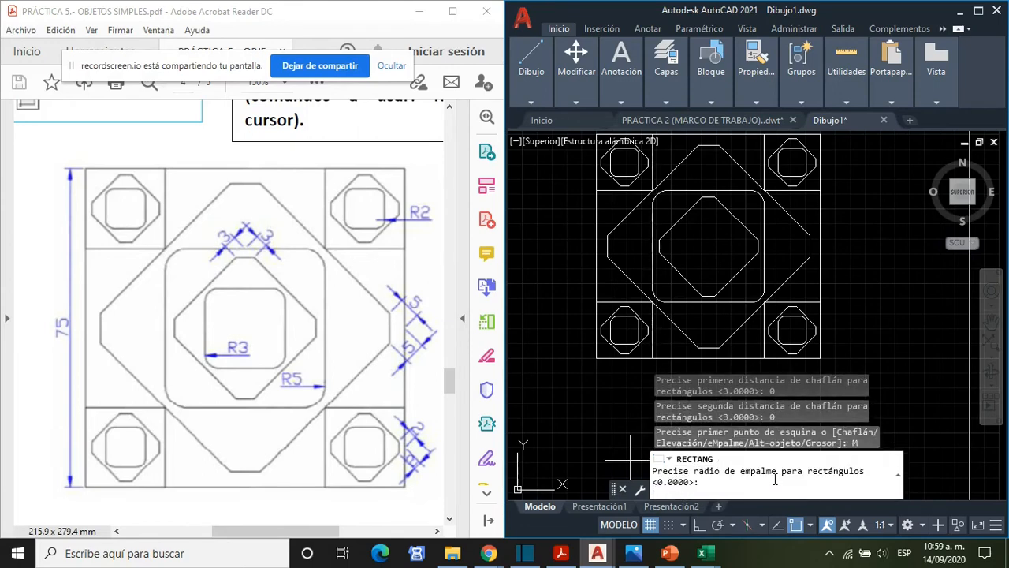
key("Return")
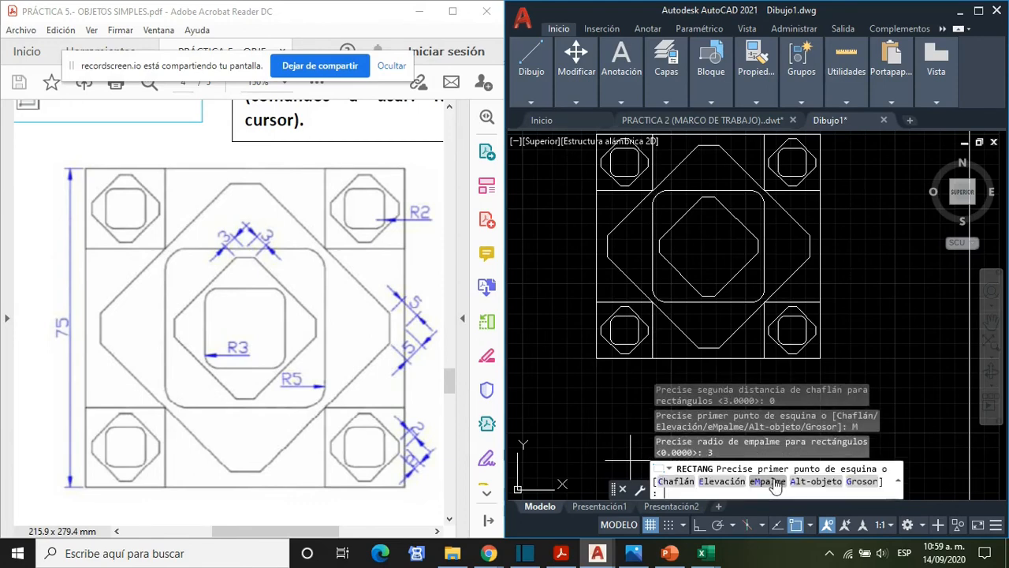
left_click(684, 222)
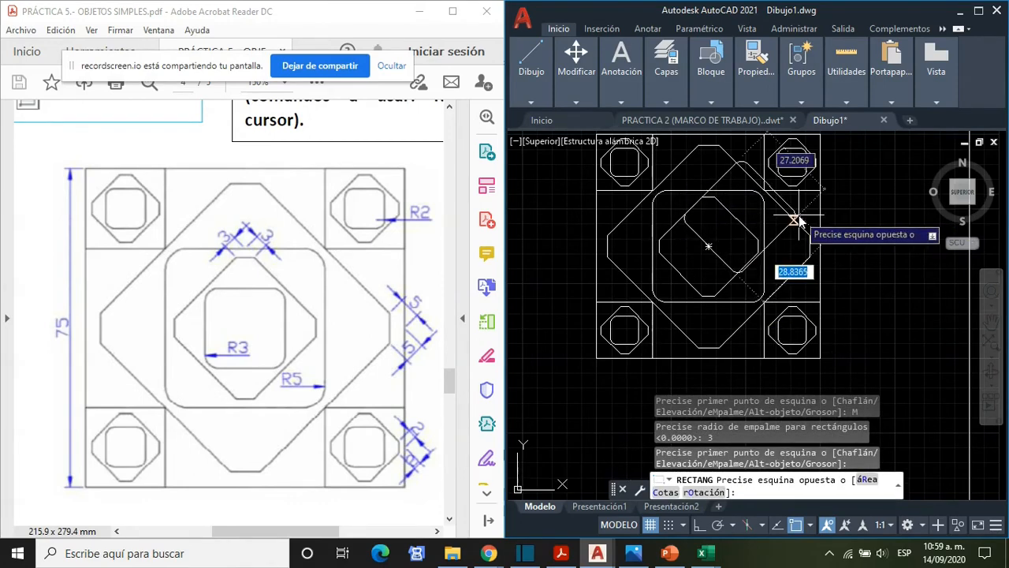
left_click(704, 492)
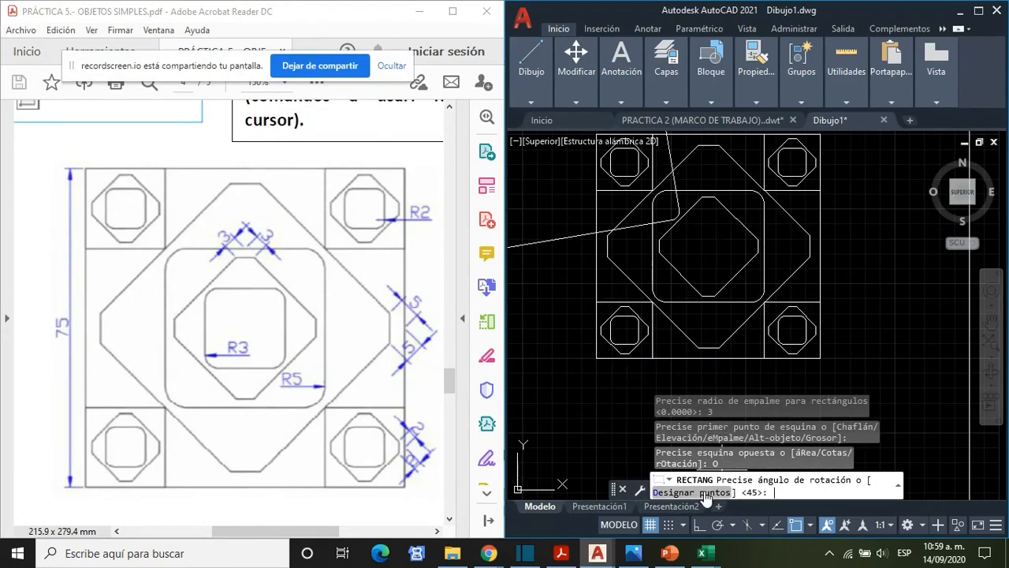
type("0")
key("Return")
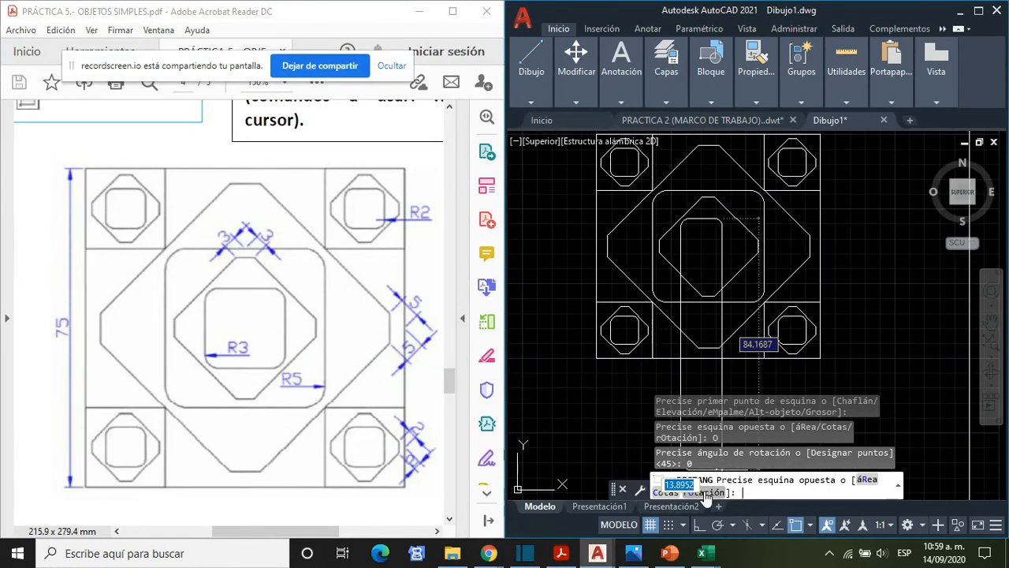
left_click(737, 280)
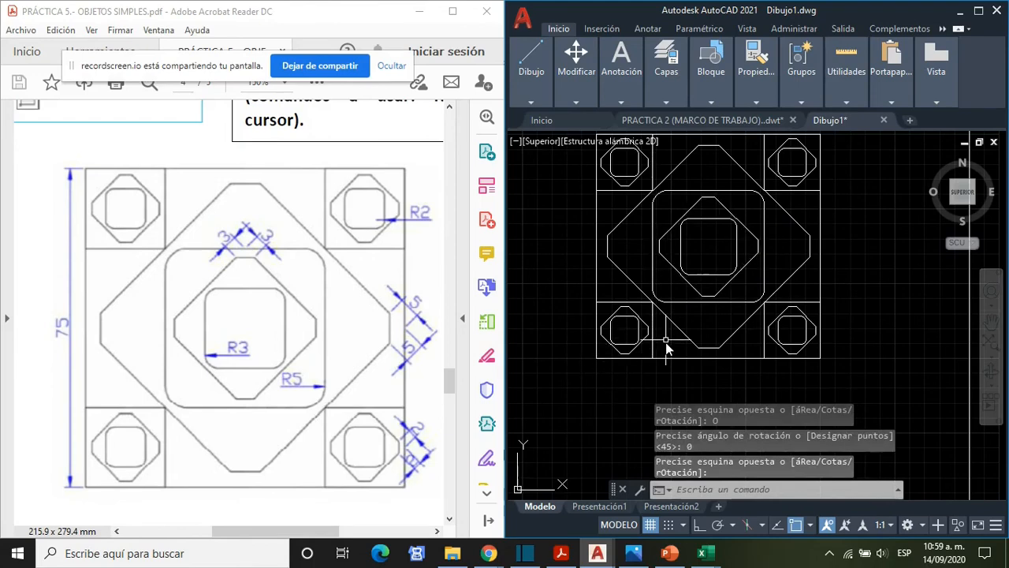
- Read the PDF's explanation of inscribed and circumscribed polygons on page 4 and the proposed circle and polygon exercise on page 5
scroll(666, 347, "down", 1)
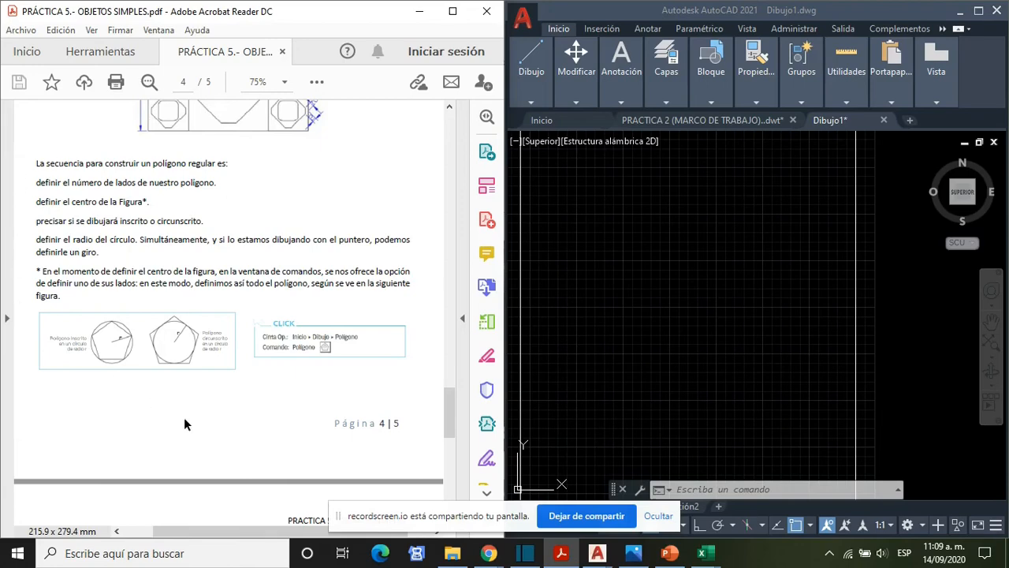
scroll(148, 388, "up", 3, "ctrl")
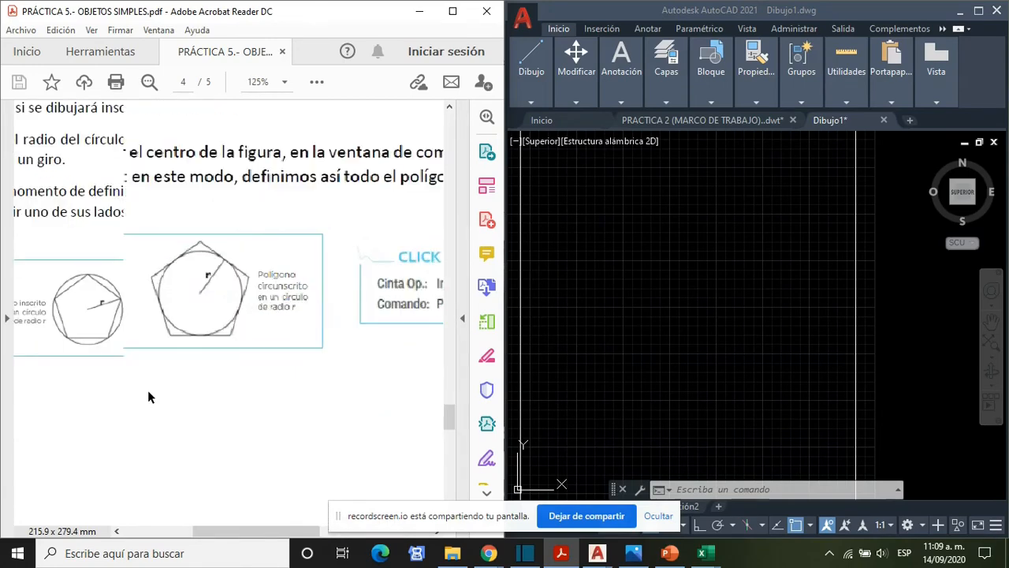
scroll(148, 390, "up", 1, "ctrl")
left_click_drag(285, 529, 231, 540)
scroll(260, 479, "down", 1, "ctrl")
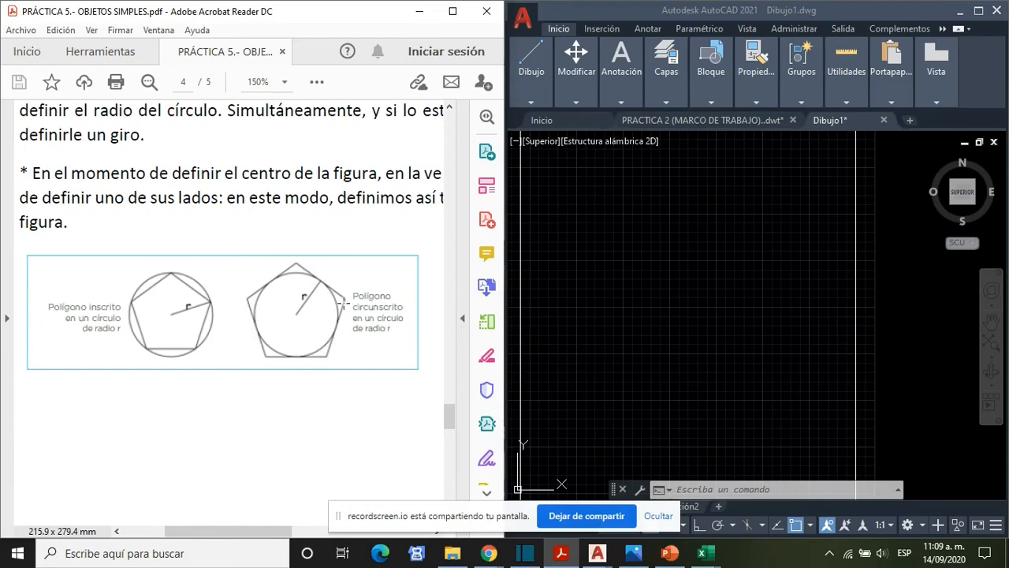
left_click_drag(266, 532, 367, 540)
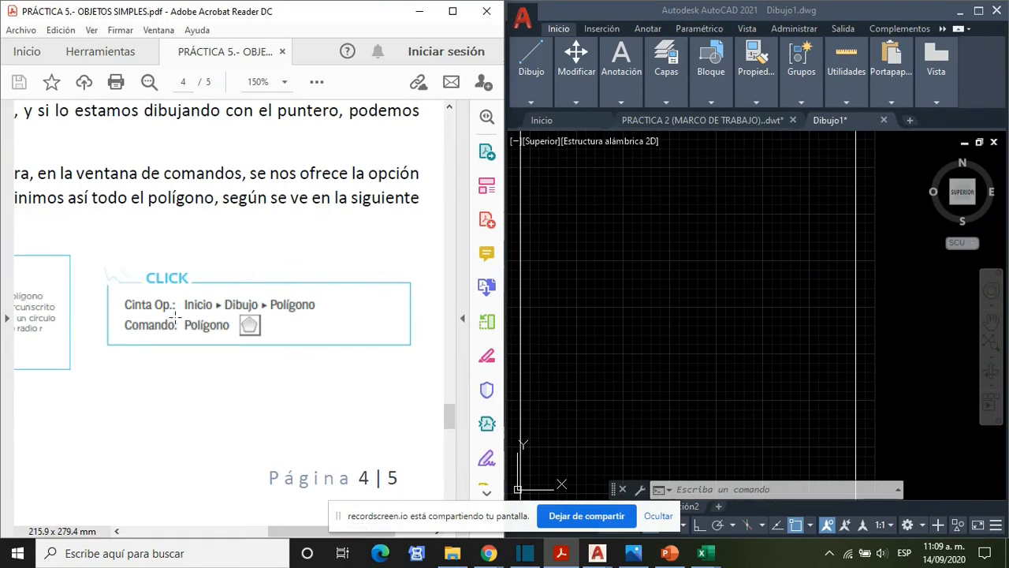
left_click(534, 96)
left_click(542, 104)
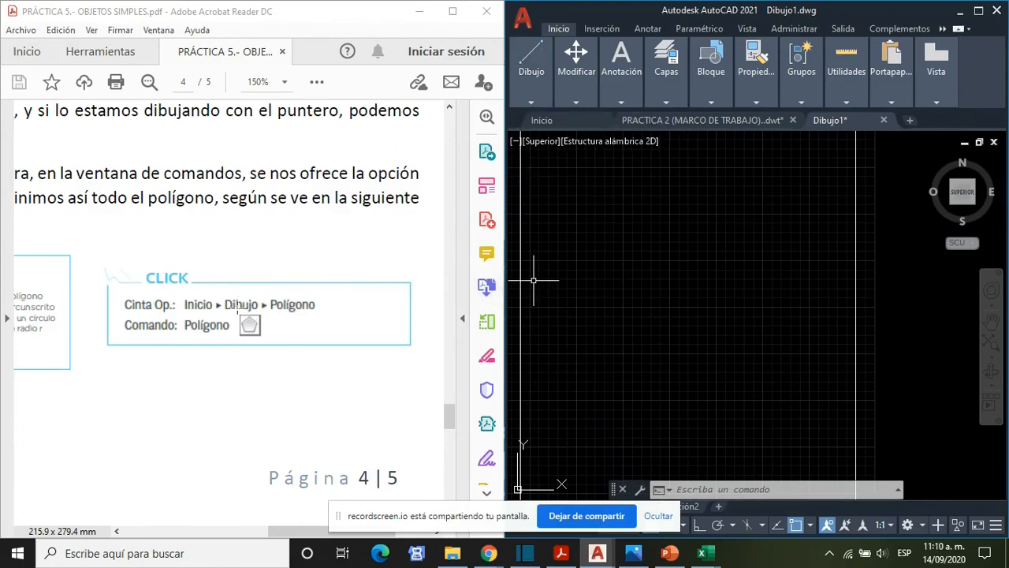
scroll(244, 311, "down", 15)
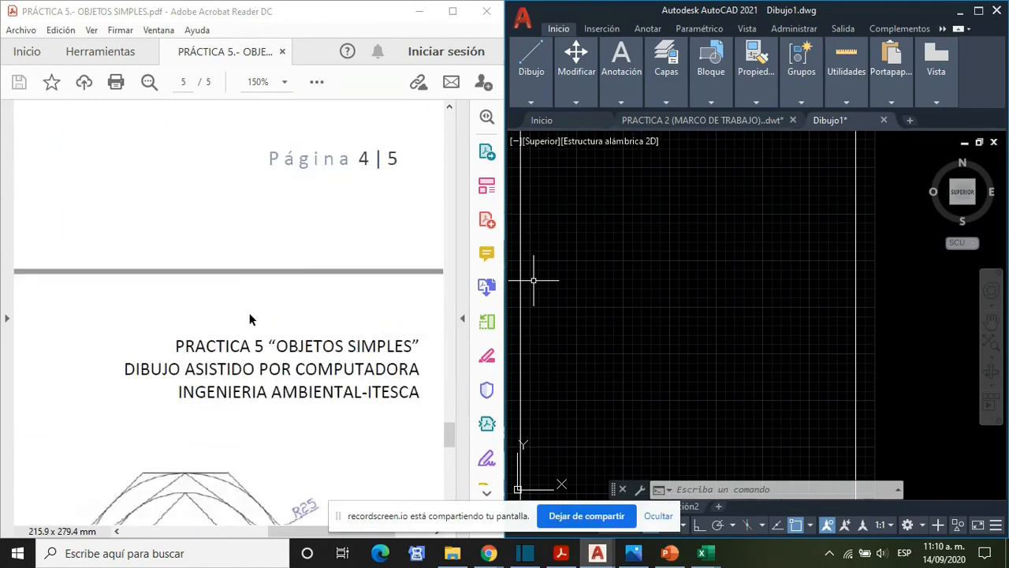
mouse_move(291, 534)
left_mouse_down()
mouse_move(198, 534)
mouse_move(285, 535)
left_mouse_up()
scroll(183, 443, "down", 1, "ctrl")
scroll(229, 497, "down", 1, "ctrl")
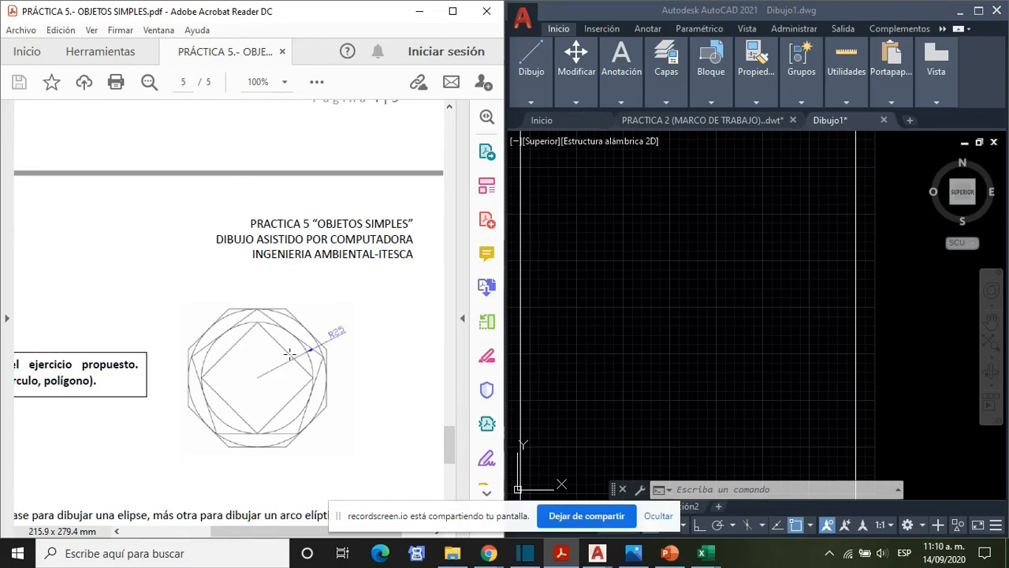
- Draw an 8-sided polygon circumscribed about a circle of radius 25, centred in the empty drawing area
left_click(699, 489)
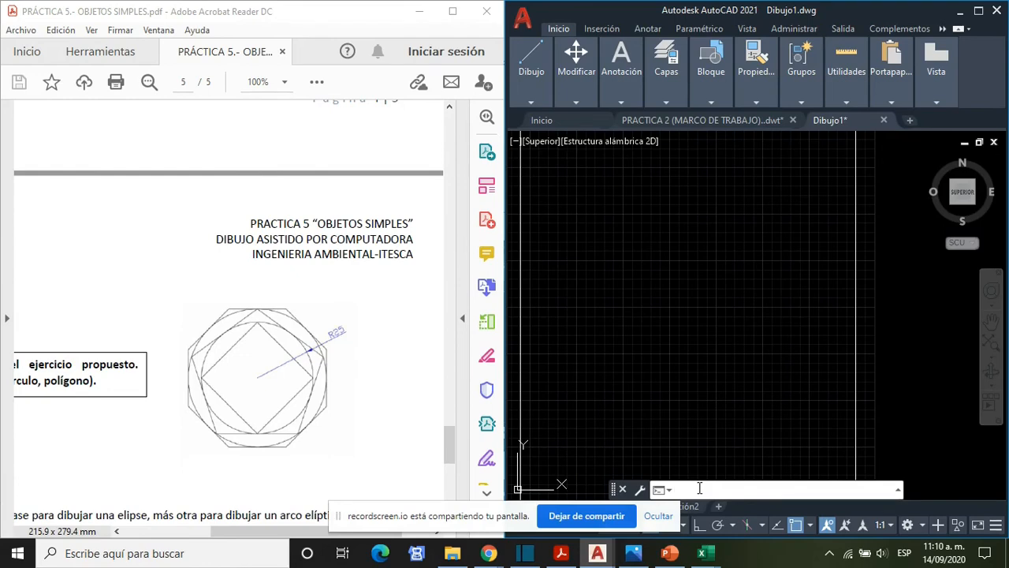
type("PO")
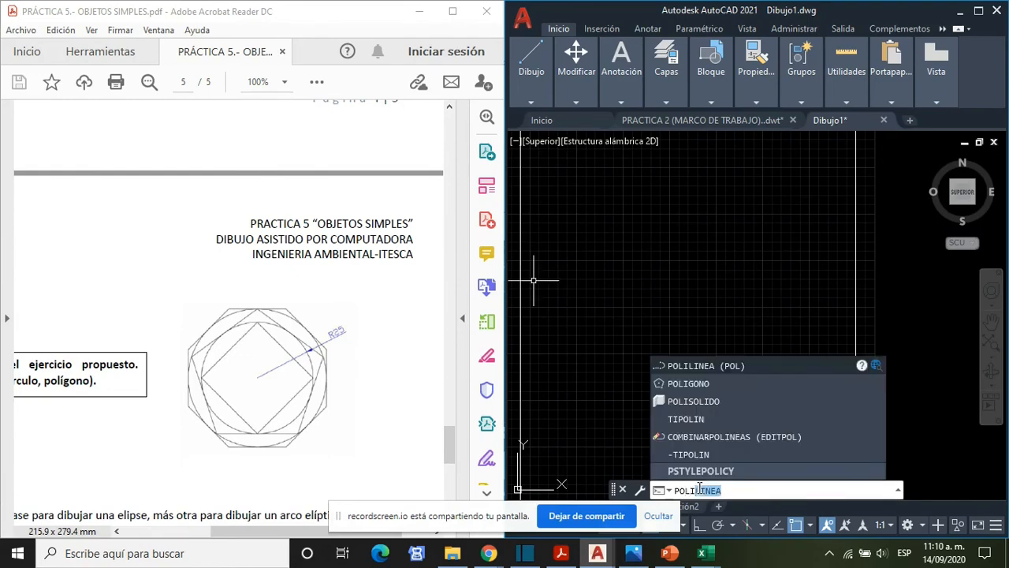
type("LI")
left_click(712, 383)
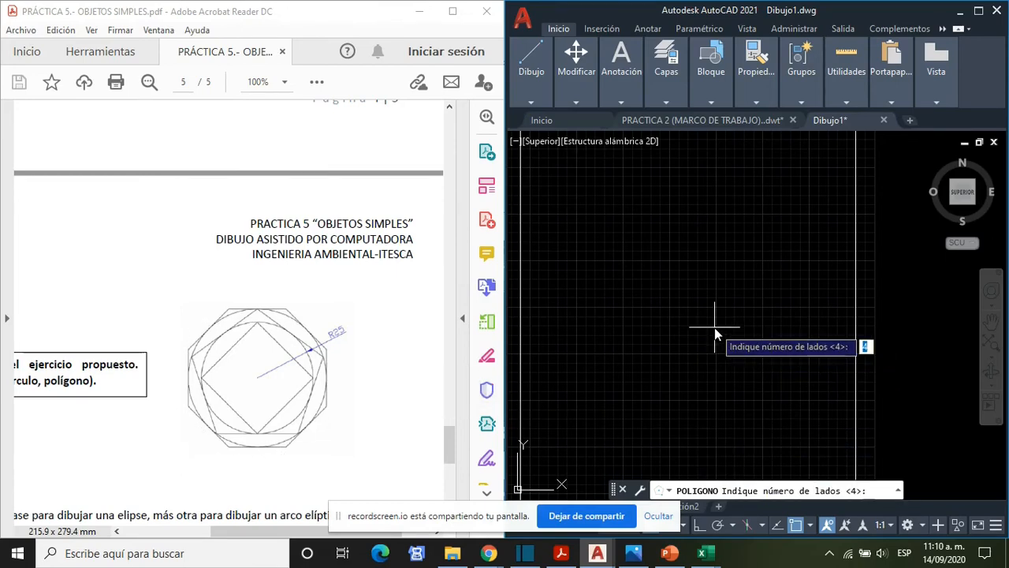
type("8")
key("Return")
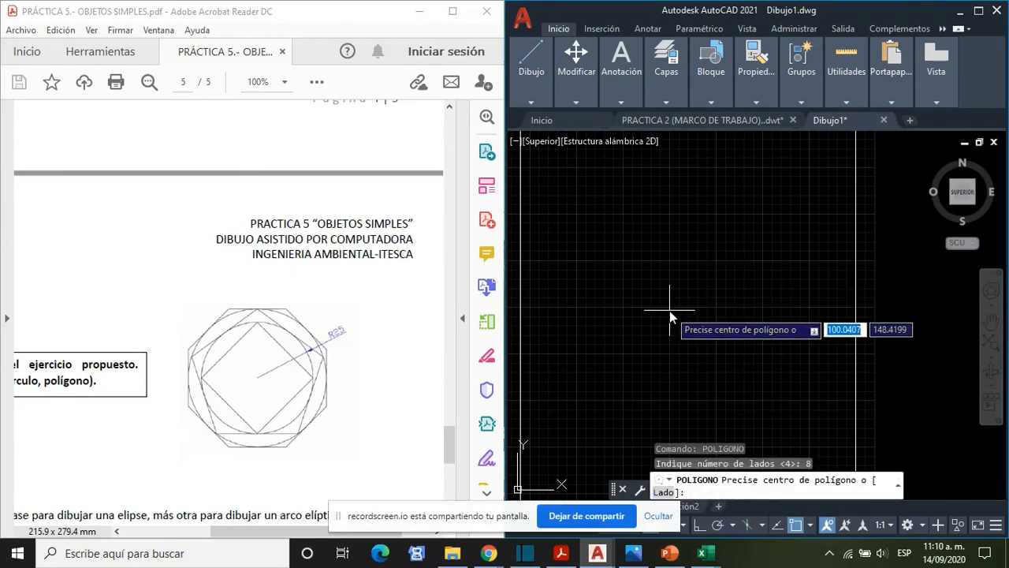
left_click(671, 266)
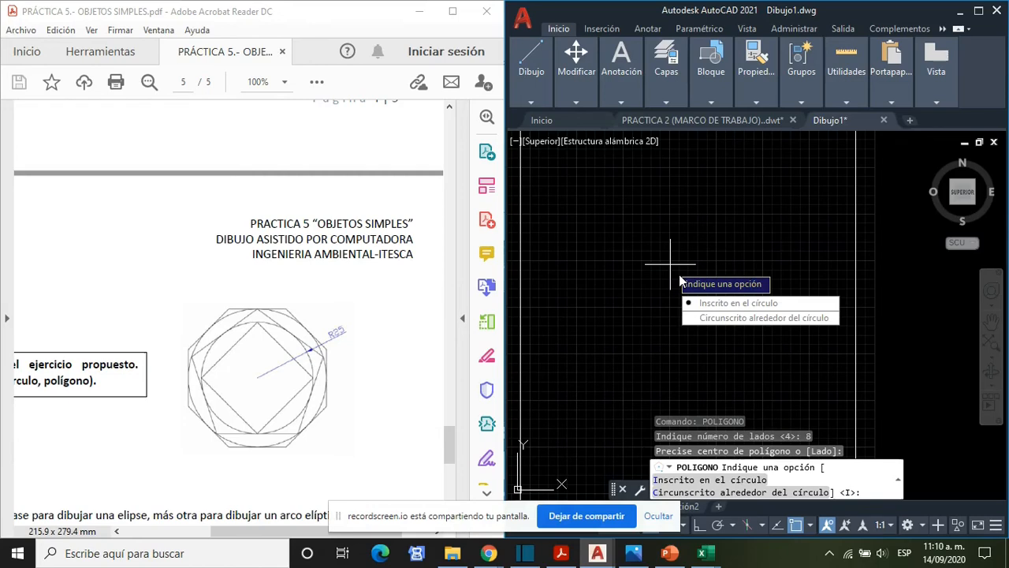
left_click(729, 319)
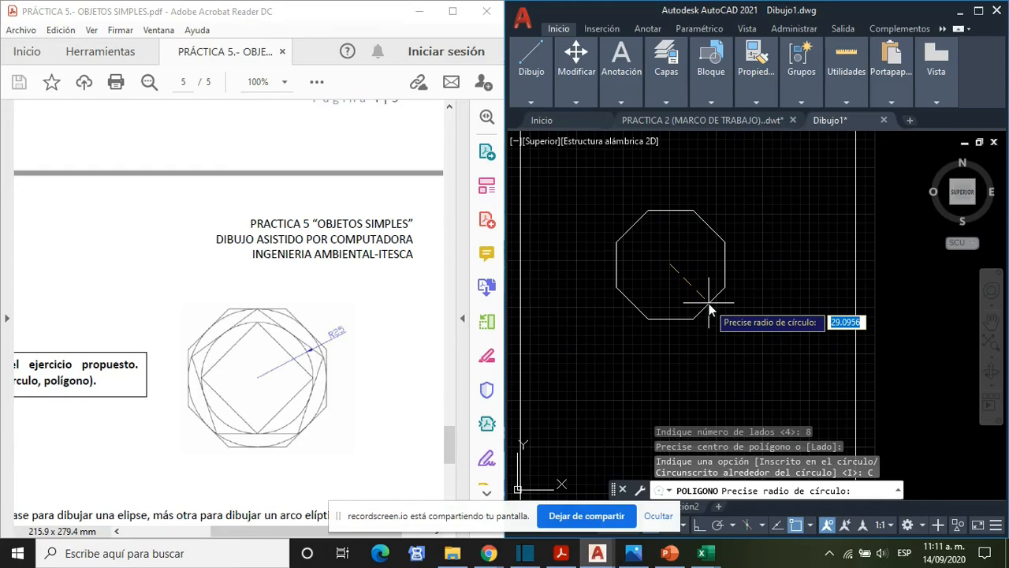
type("25")
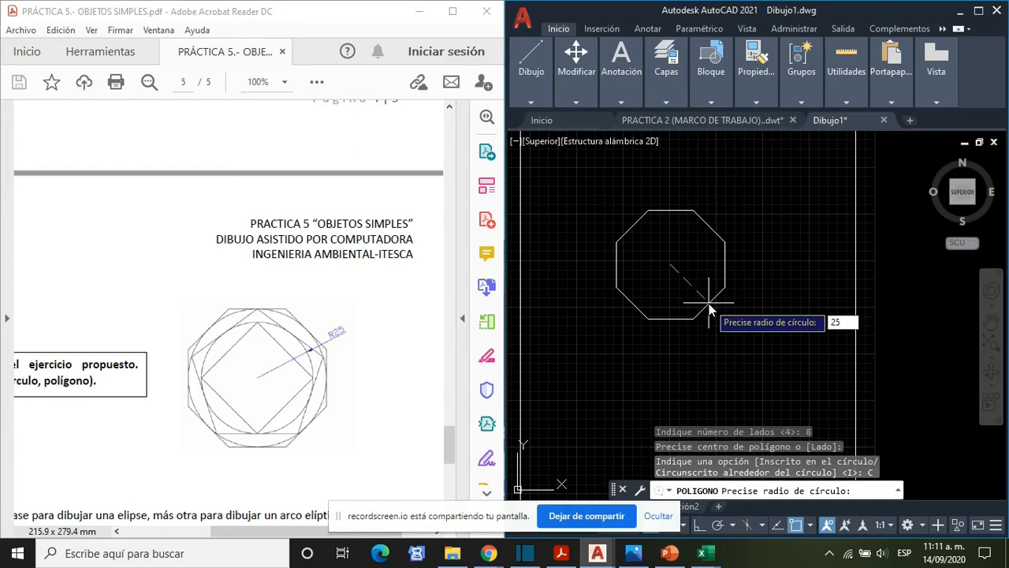
key("Return")
- Draw a circle from the octagon's centre out to the midpoint of its bottom side
scroll(694, 309, "up", 3)
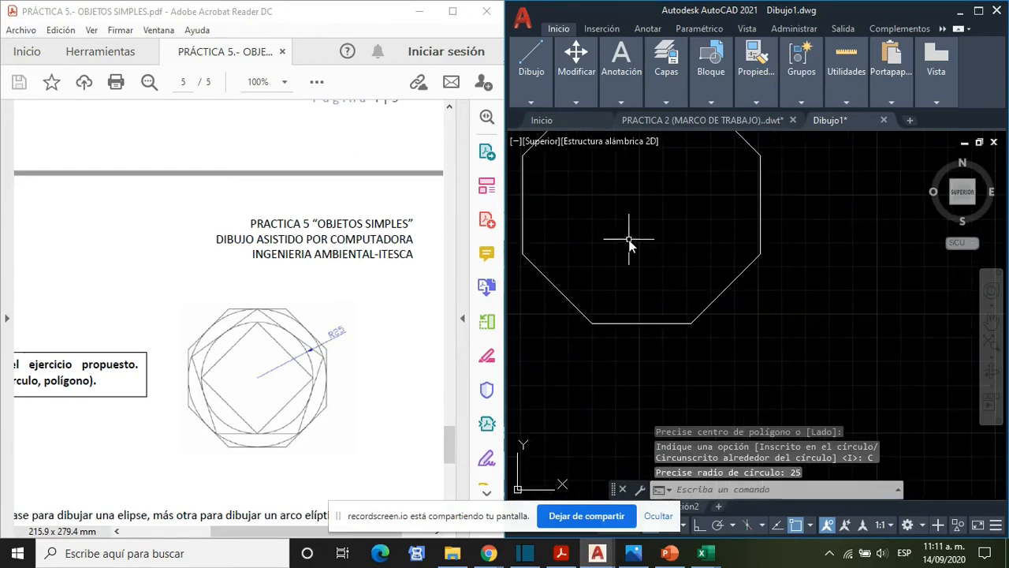
middle_click_drag(629, 240, 667, 316)
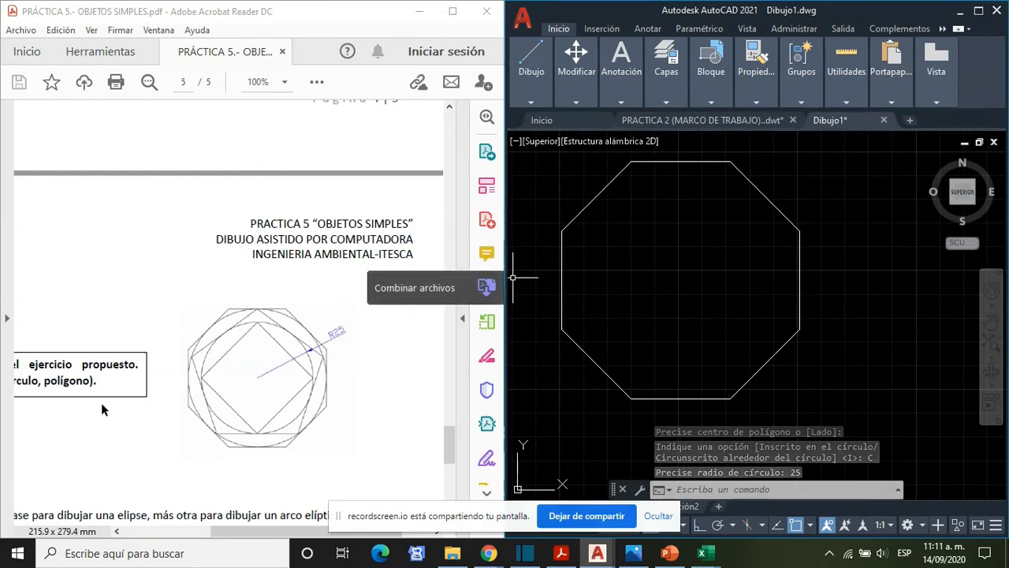
type("CIRCULO")
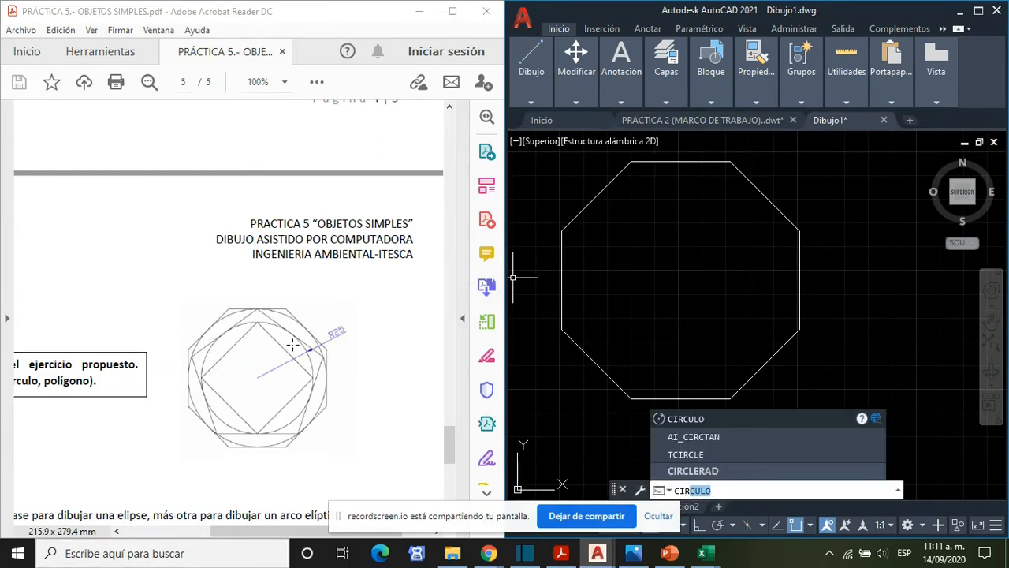
key("Return")
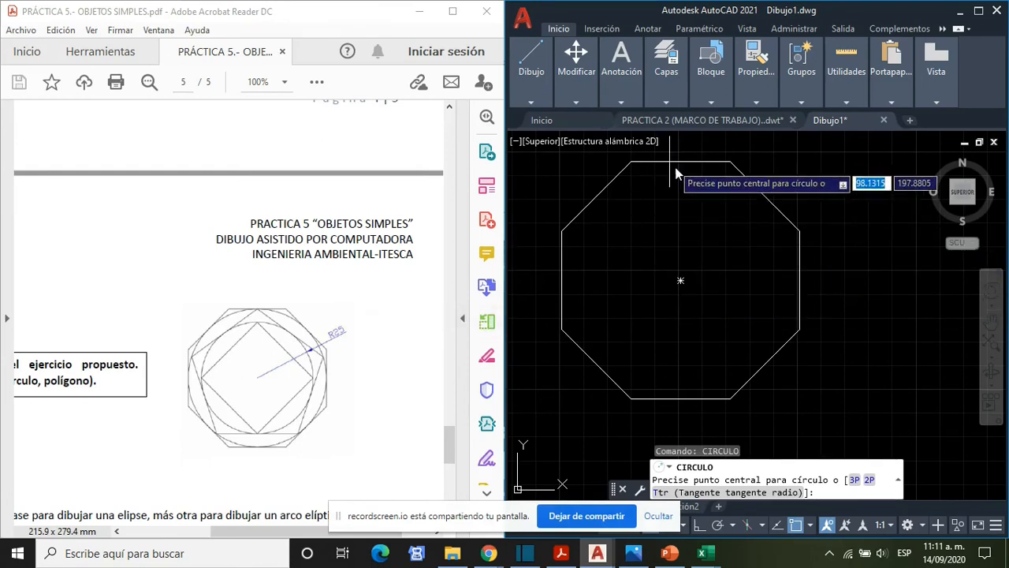
left_click(680, 280)
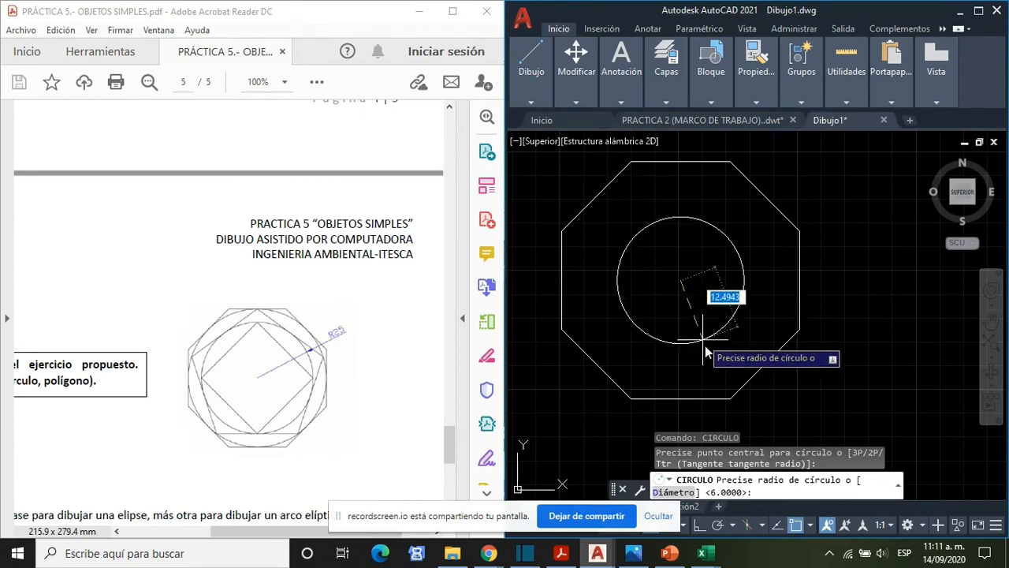
left_click(681, 400)
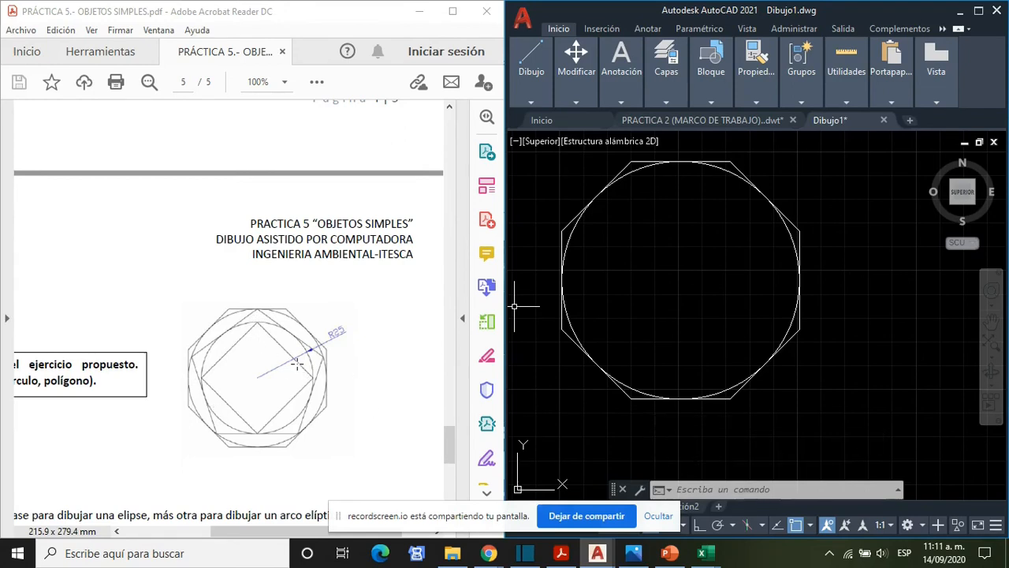
- Draw a 5-sided polygon centred on the circle and inscribed in it, with one vertex at the circle's top quadrant
type("POLI")
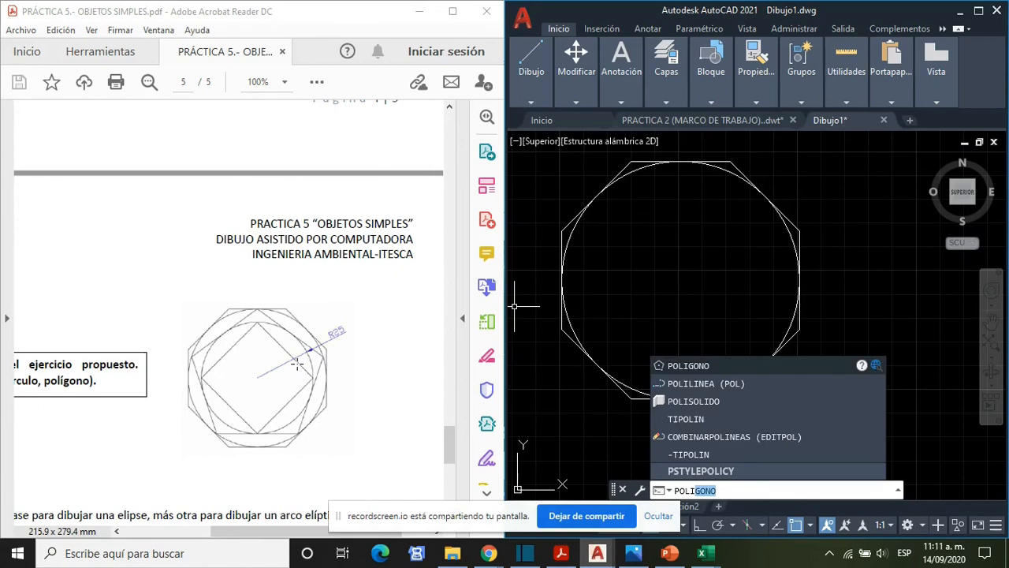
key("Return")
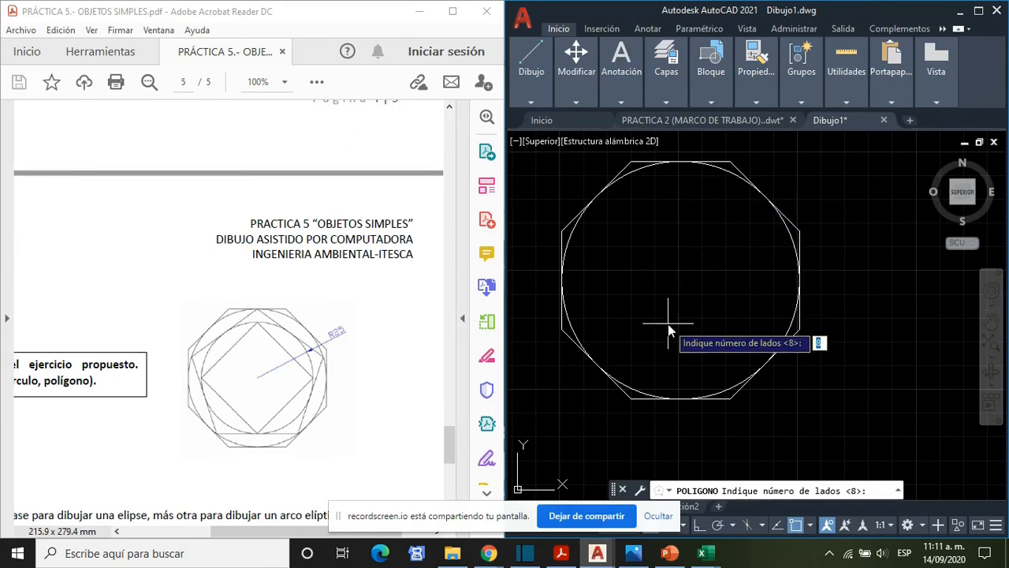
type("5")
key("Return")
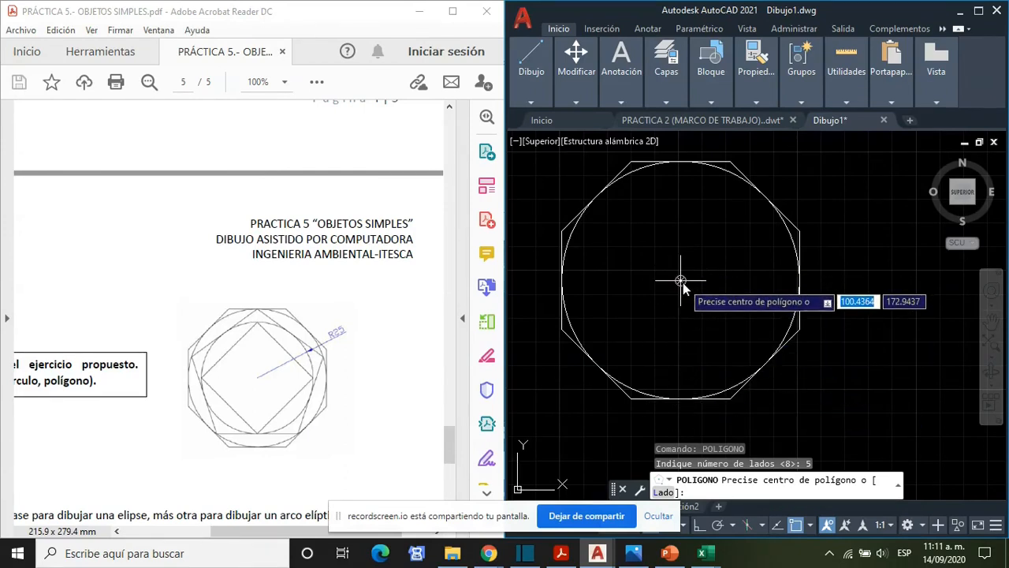
left_click(683, 283)
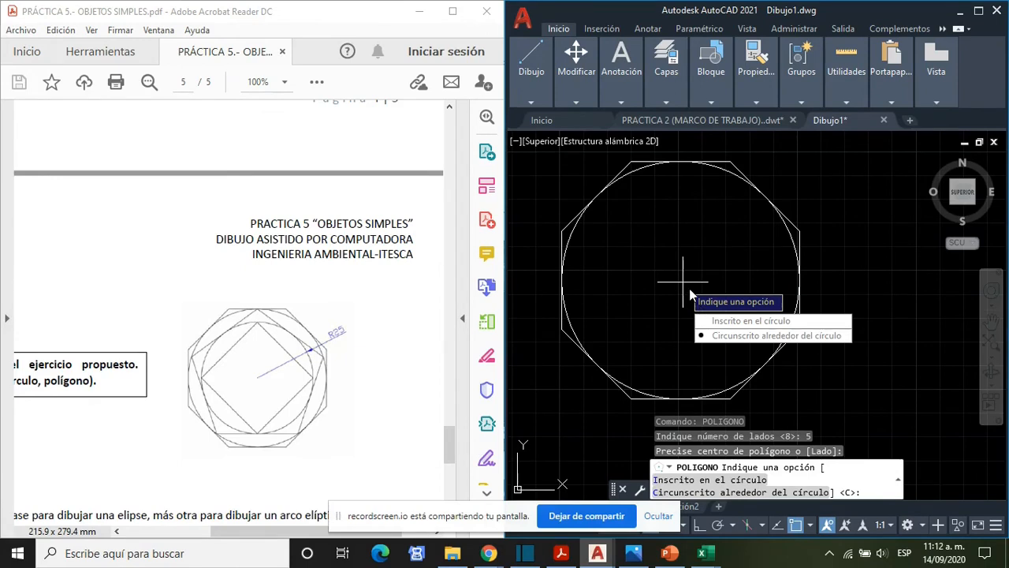
left_click(741, 322)
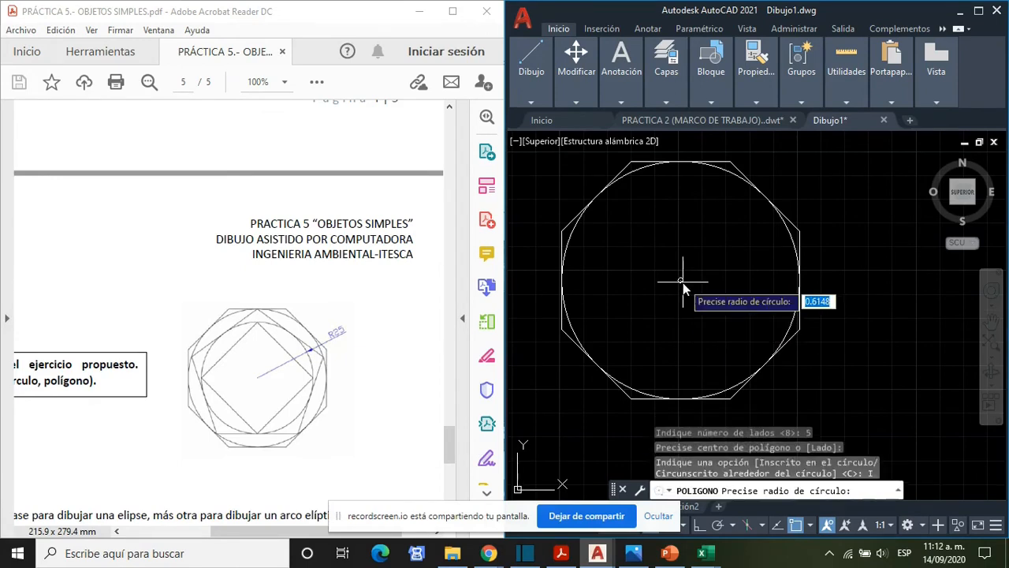
left_click(680, 163)
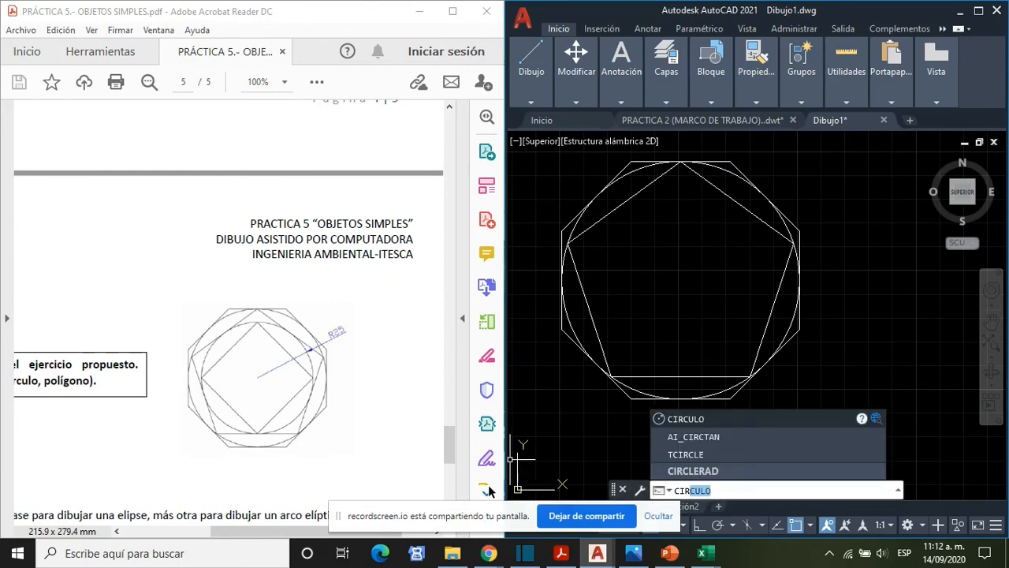
key("Return")
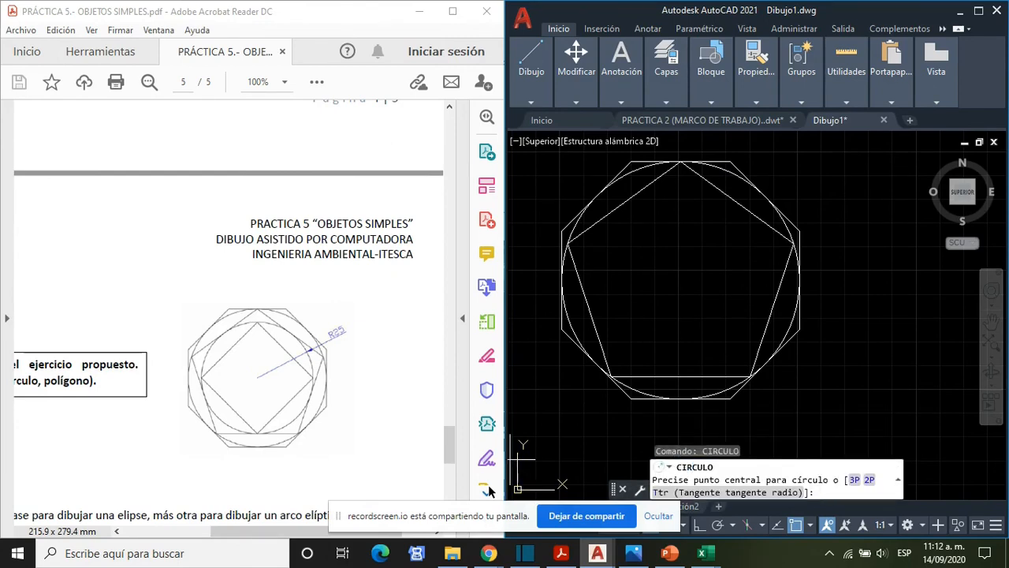
left_click(868, 480)
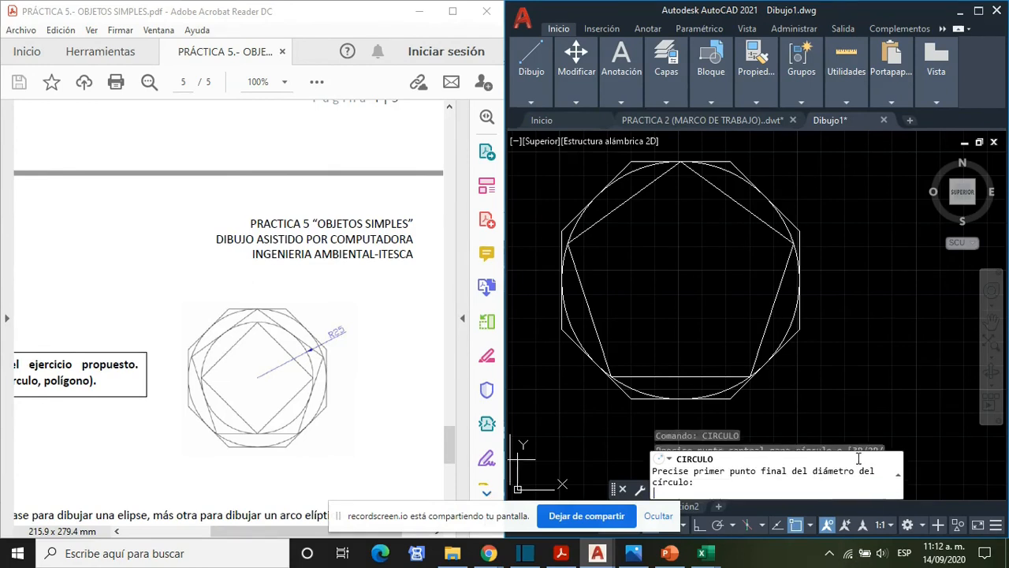
left_click(680, 161)
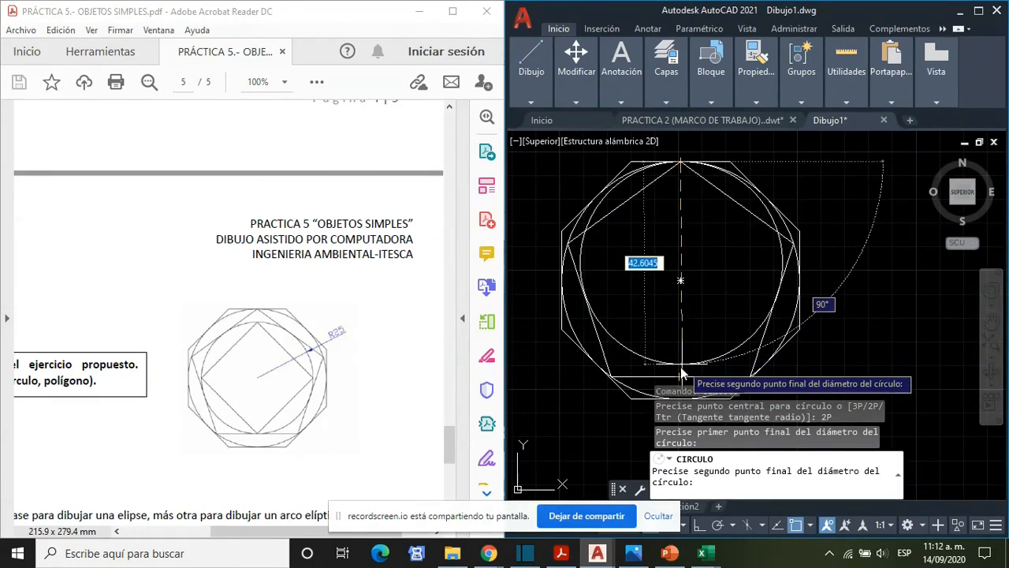
key("Escape")
- Draw a circle from the pentagon's centre out to the midpoint of its bottom side
type("CIRCULO")
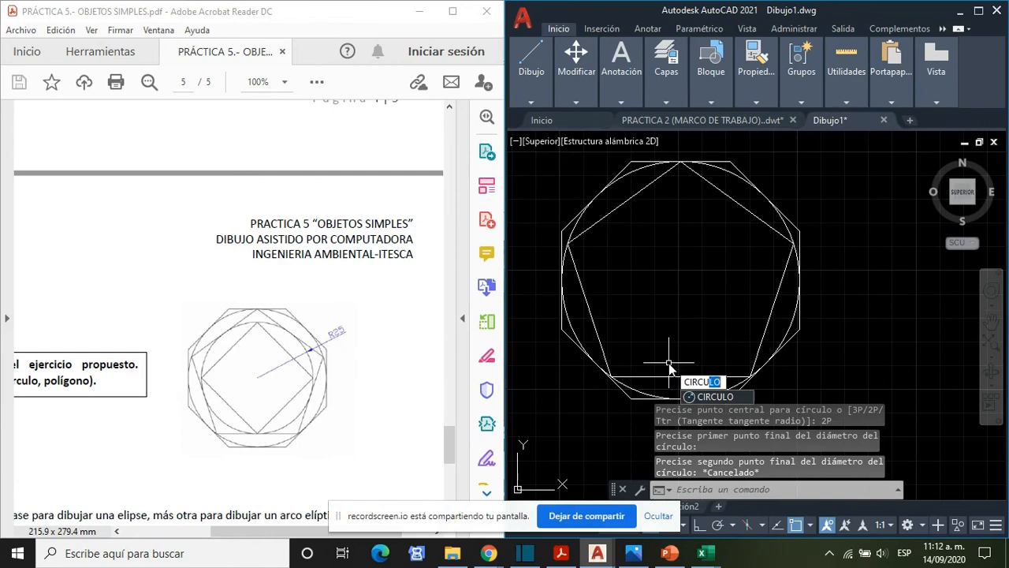
key("Return")
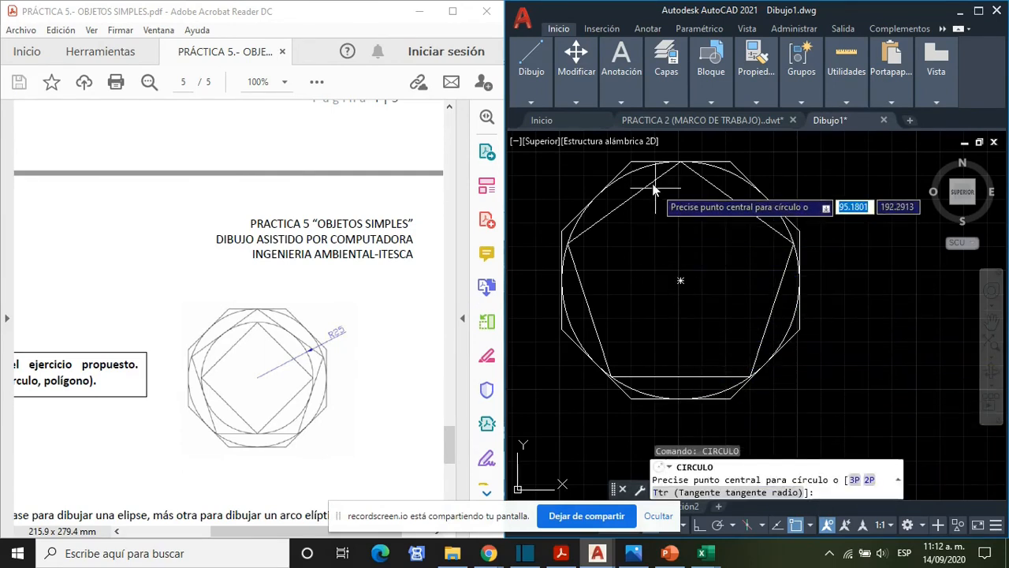
left_click(680, 282)
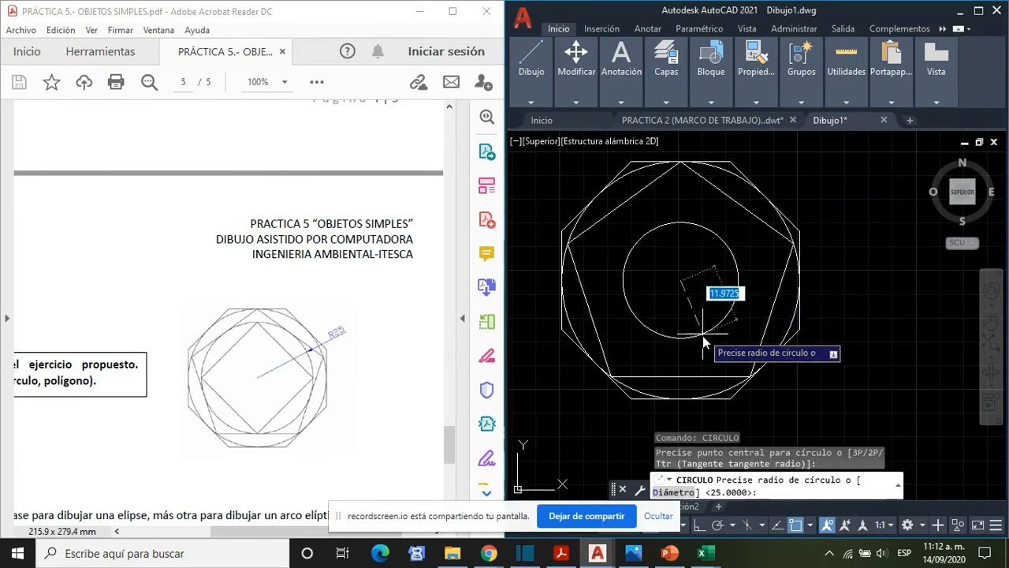
left_click(683, 378)
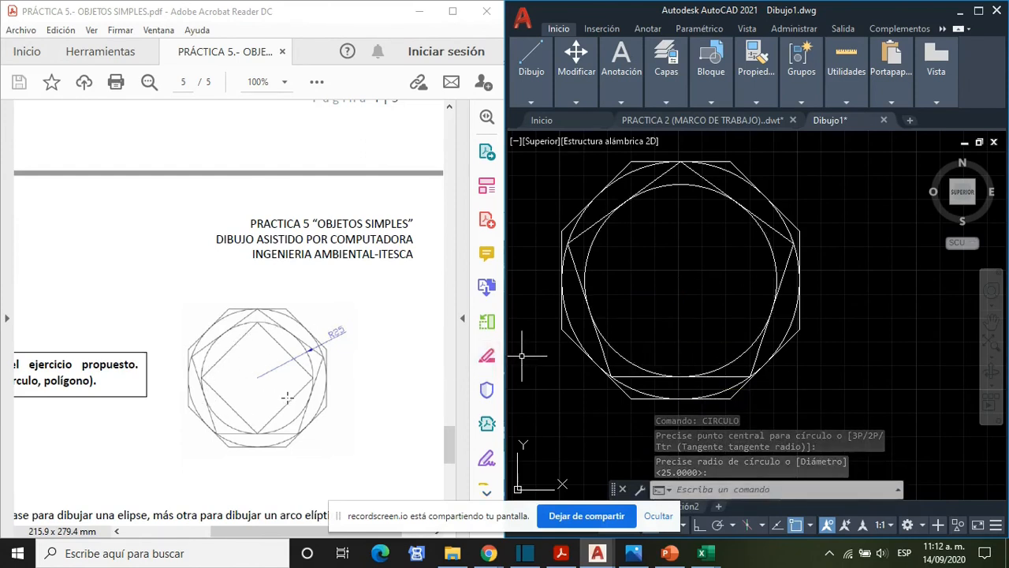
type("RECTANG")
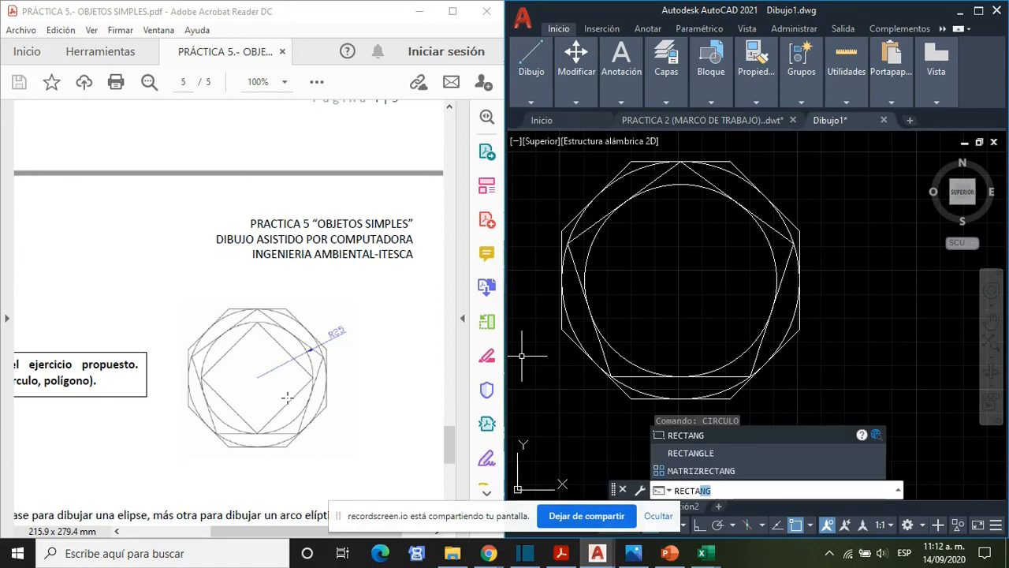
key("Return")
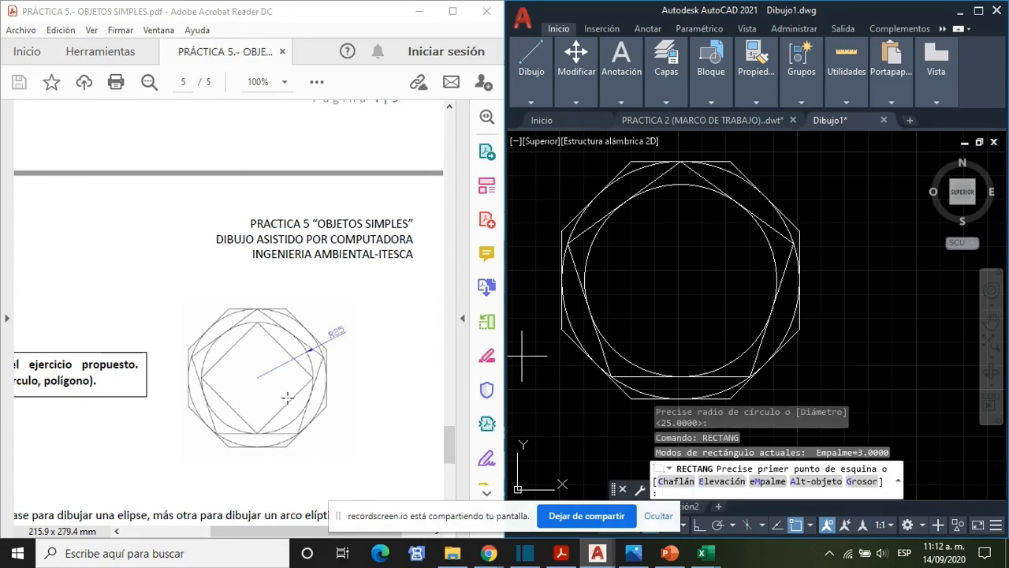
left_click(680, 185)
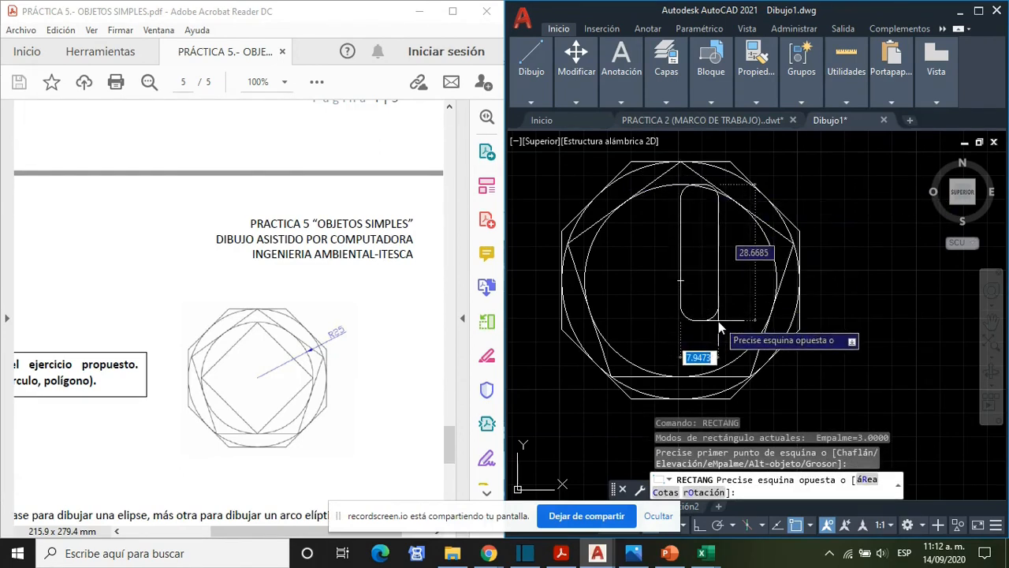
key("Escape")
- Draw a rectangle with fillet radius 0 and 45° rotation from the inner circle's top quadrant to its bottom quadrant
type("RECT")
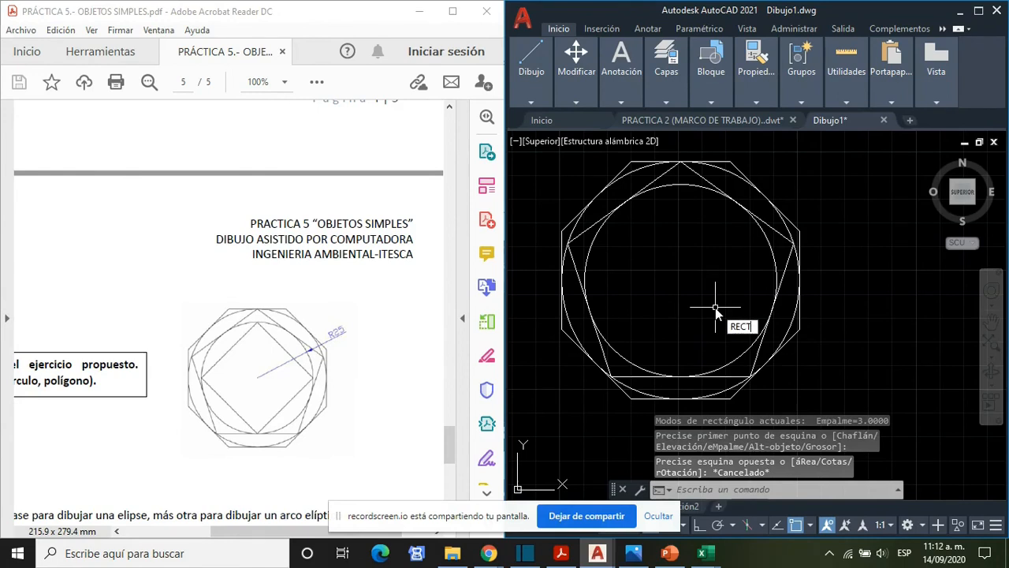
key("Return")
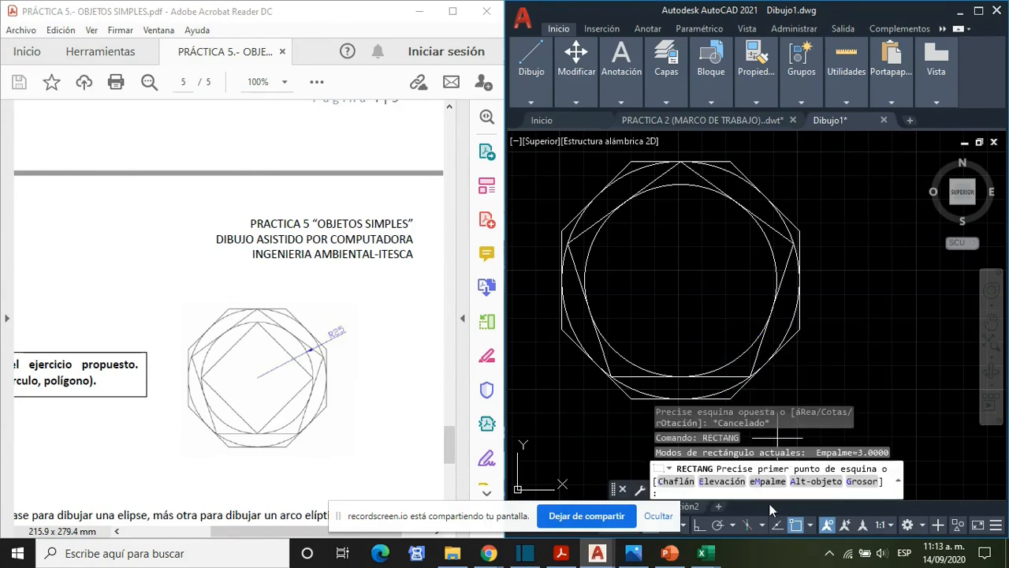
left_click(768, 481)
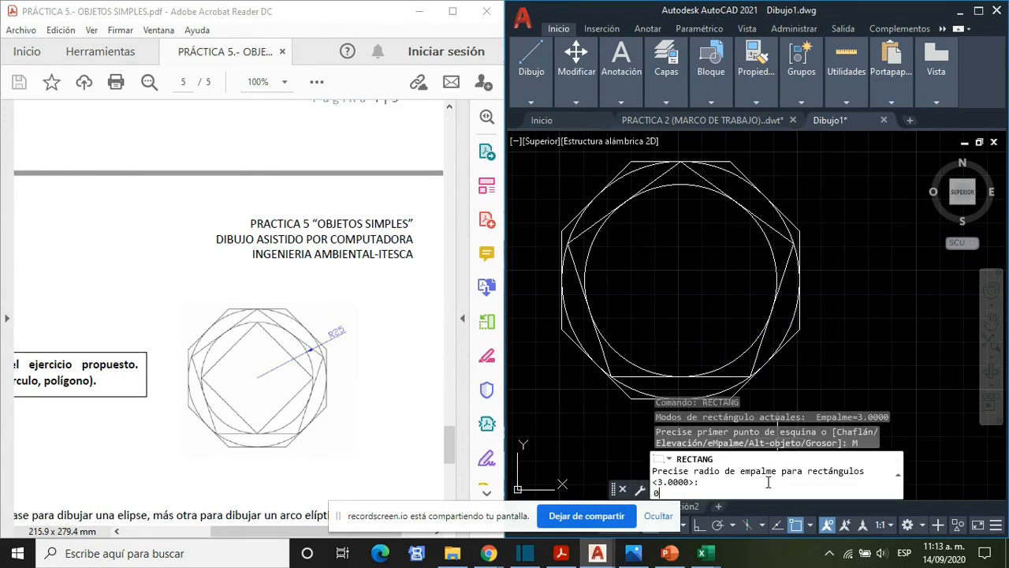
key("Return")
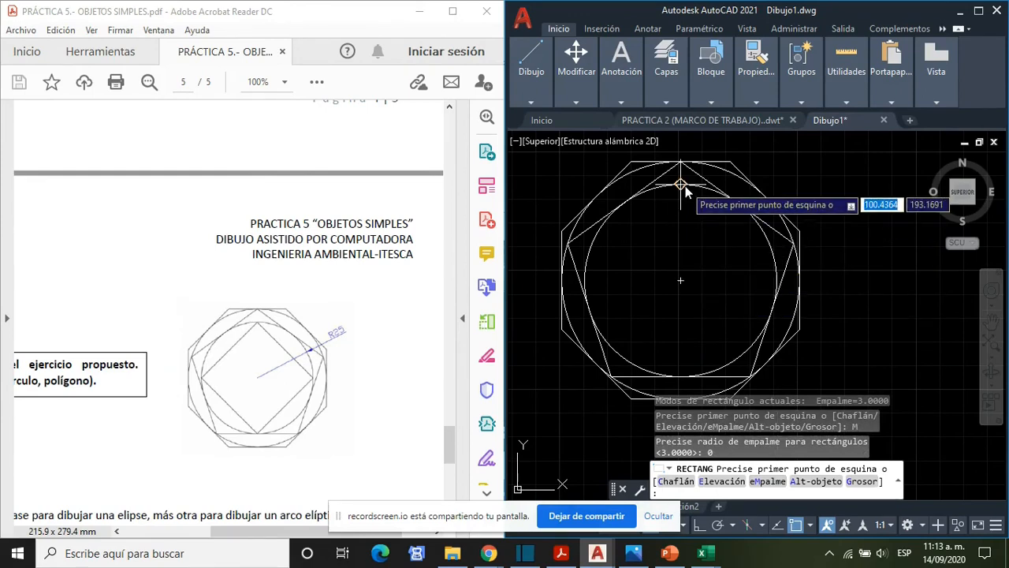
left_click(681, 186)
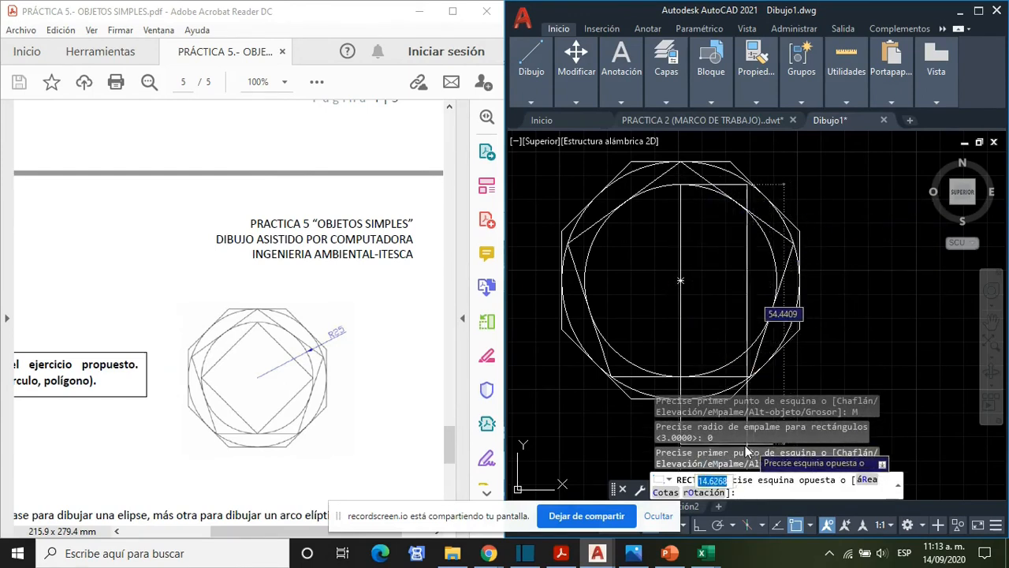
left_click(706, 492)
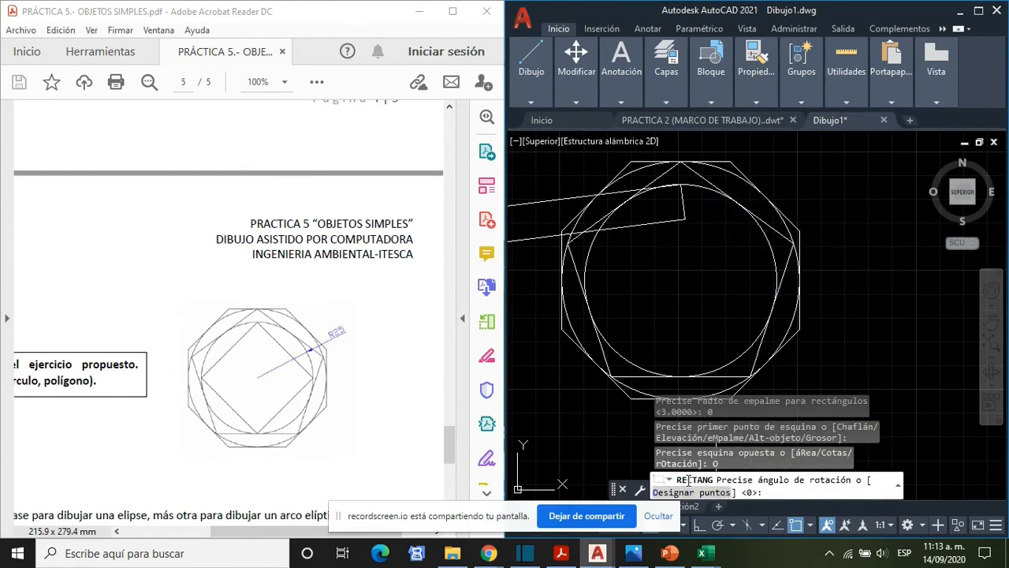
type("45")
key("Return")
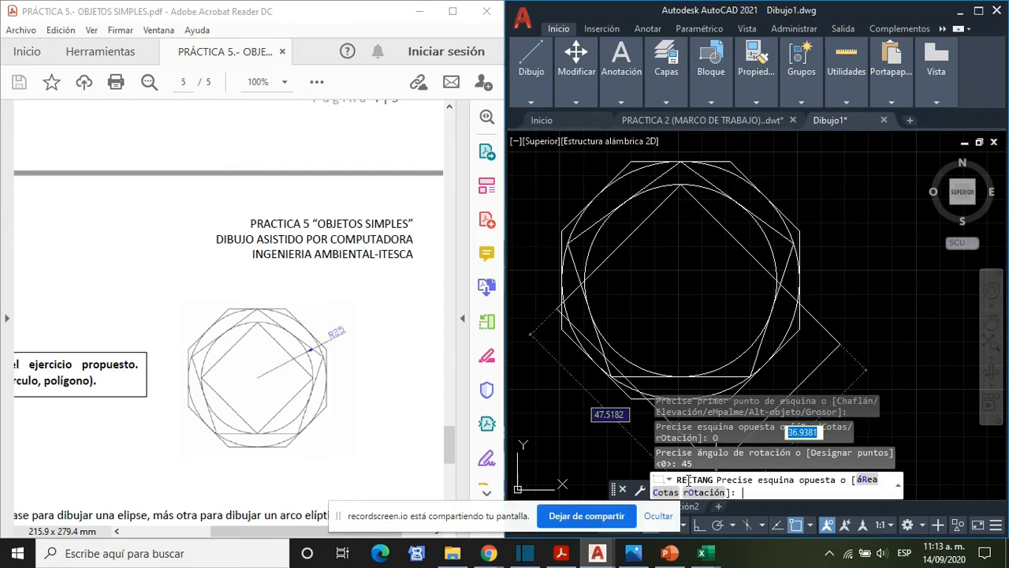
left_click(681, 377)
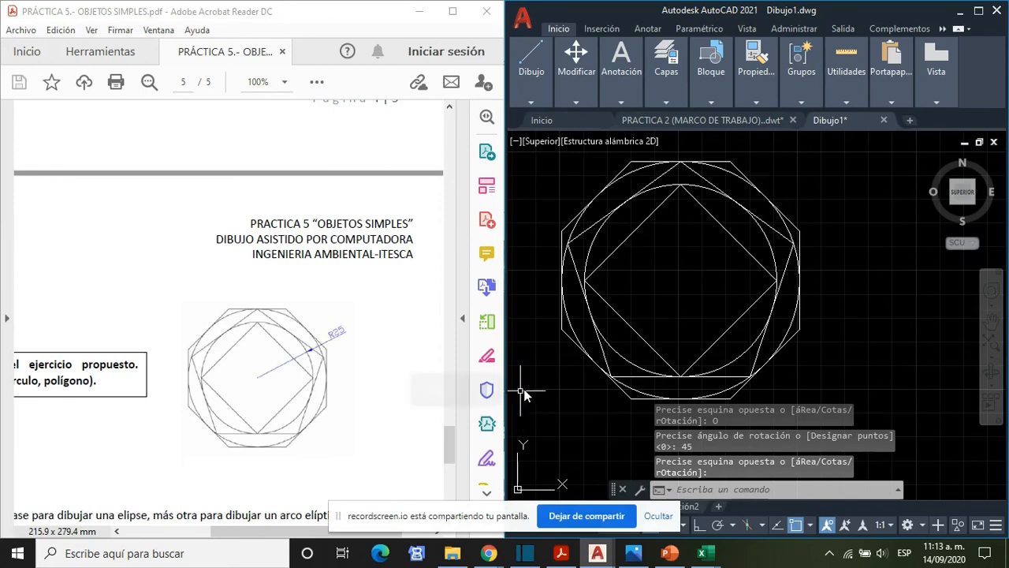
scroll(797, 321, "up", 2)
scroll(793, 331, "down", 5)
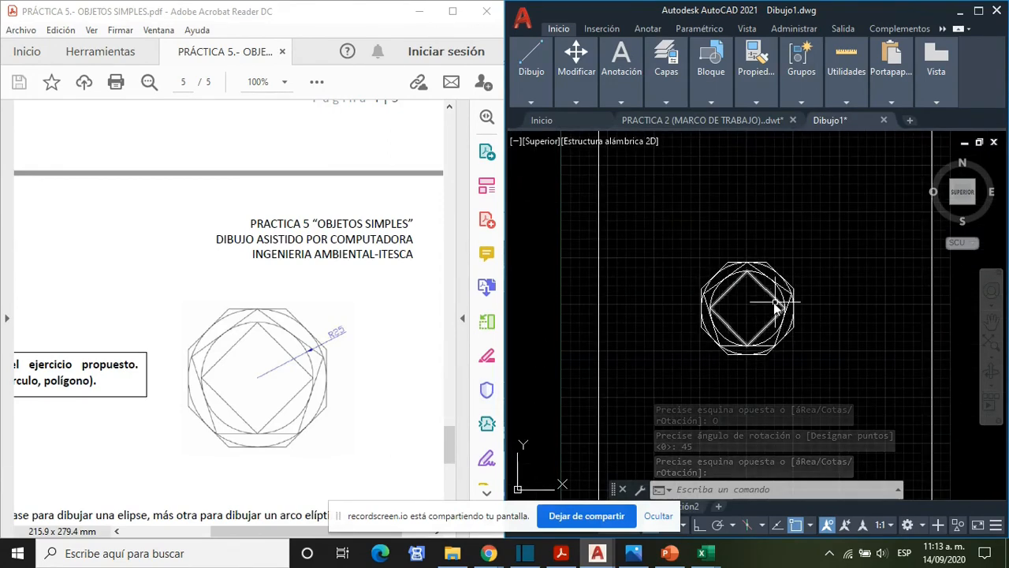
scroll(692, 340, "up", 2)
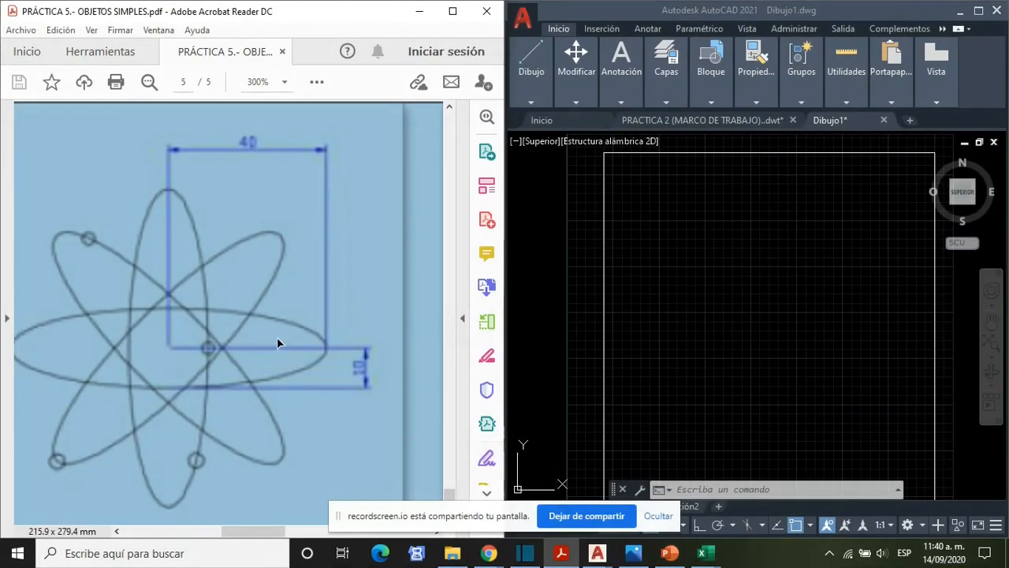
- Read the PDF's explanation of ellipse options on page 5 and examine the dimensions of the proposed ellipse and circle exercise
scroll(274, 345, "down", 4, "ctrl")
scroll(277, 349, "up", 5)
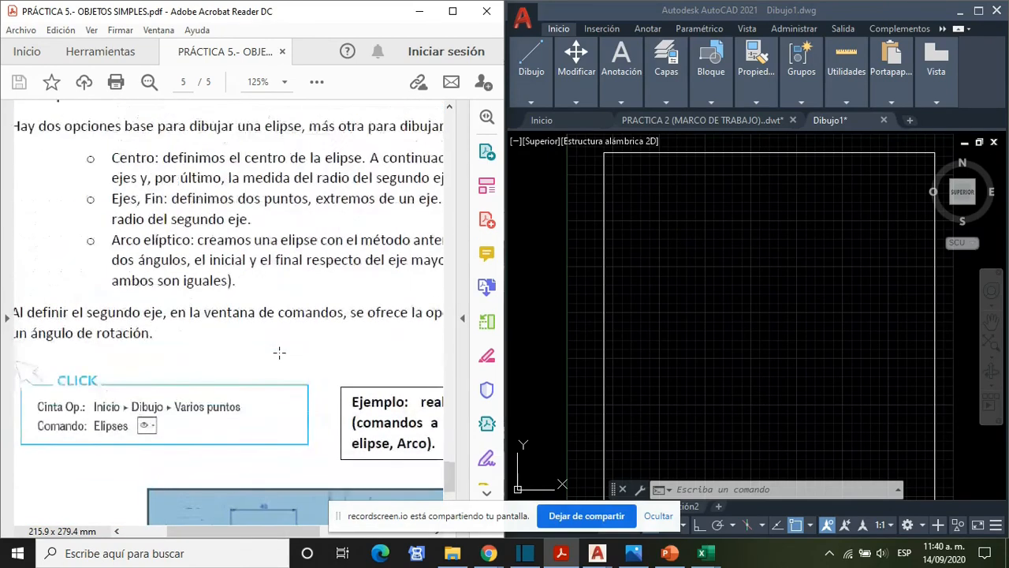
left_click_drag(254, 533, 288, 536)
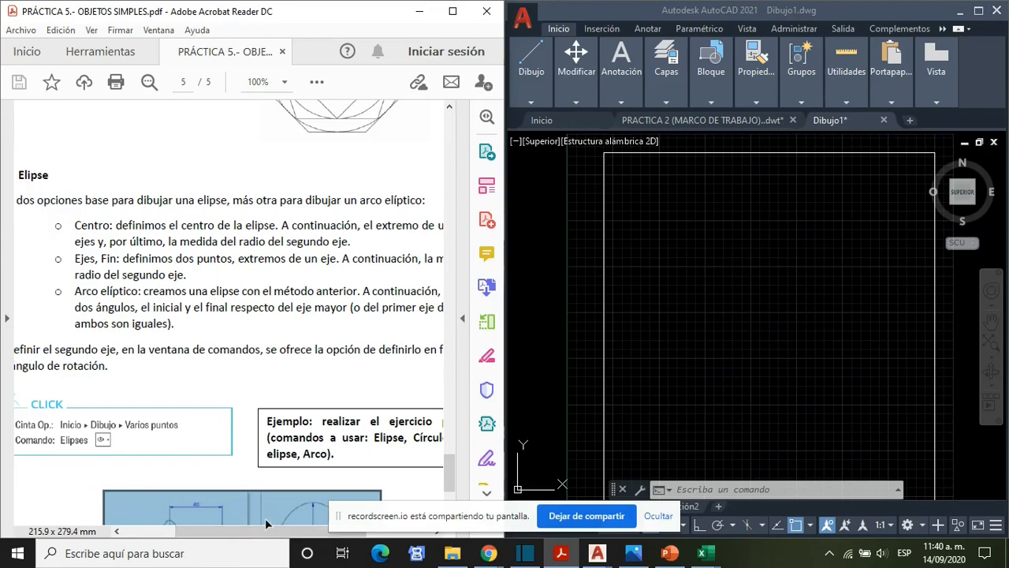
scroll(277, 532, "right", 1)
left_click_drag(276, 533, 307, 552)
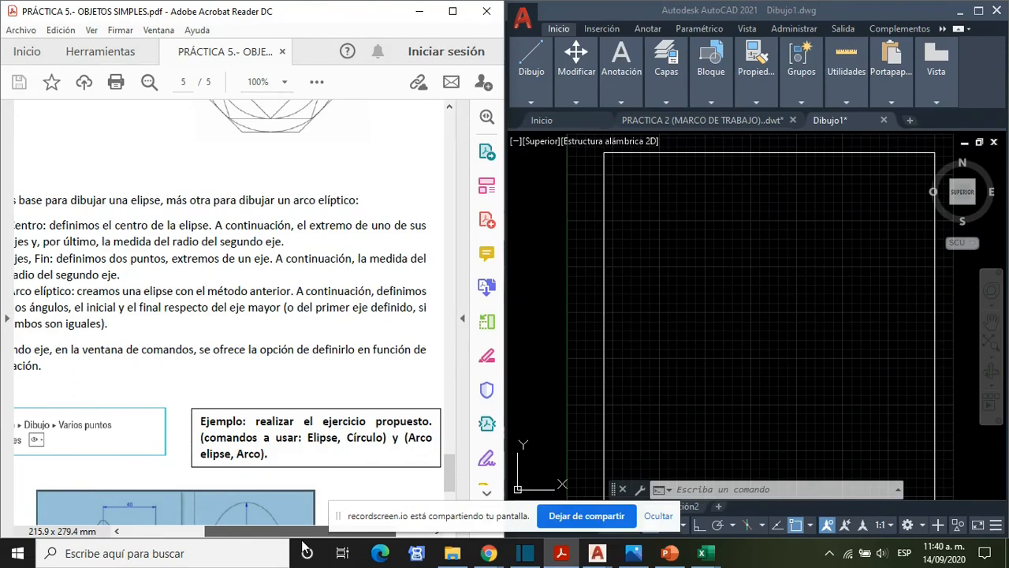
mouse_move(307, 549)
left_mouse_down()
mouse_move(273, 544)
mouse_move(297, 544)
left_mouse_up()
scroll(260, 460, "down", 5)
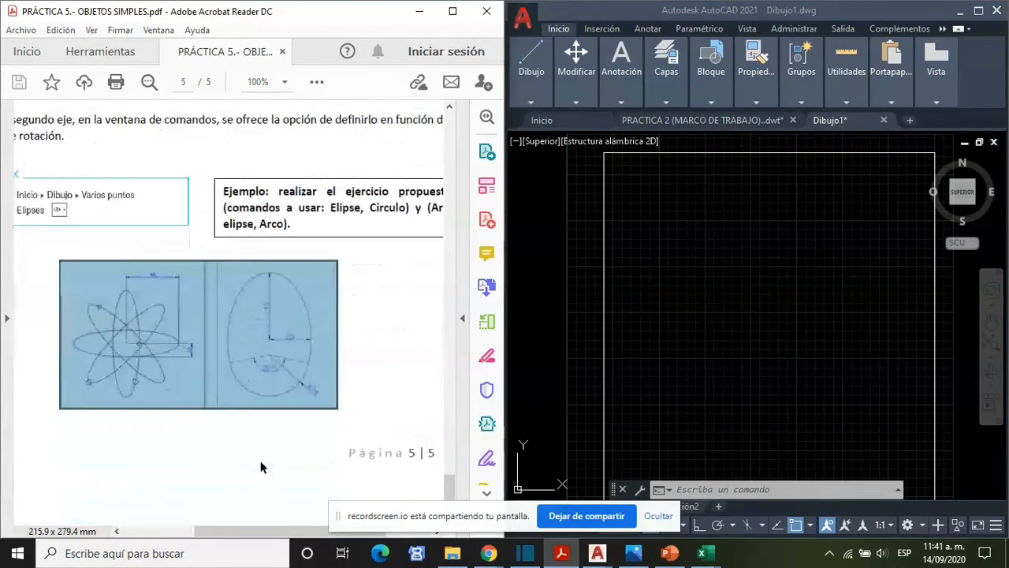
scroll(136, 412, "up", 4, "ctrl")
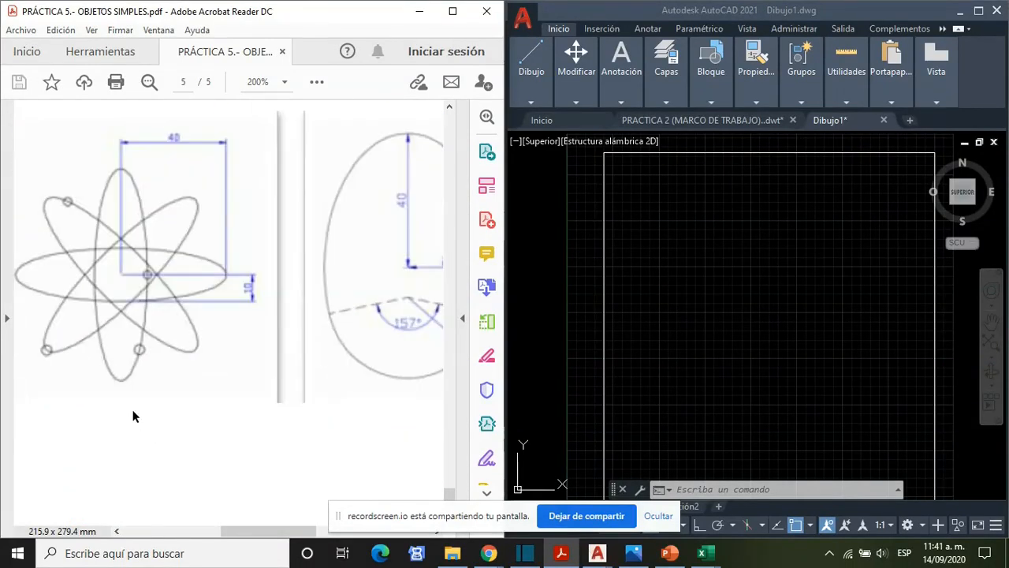
left_click_drag(272, 532, 265, 531)
scroll(245, 456, "up", 1)
scroll(245, 456, "down", 1, "ctrl")
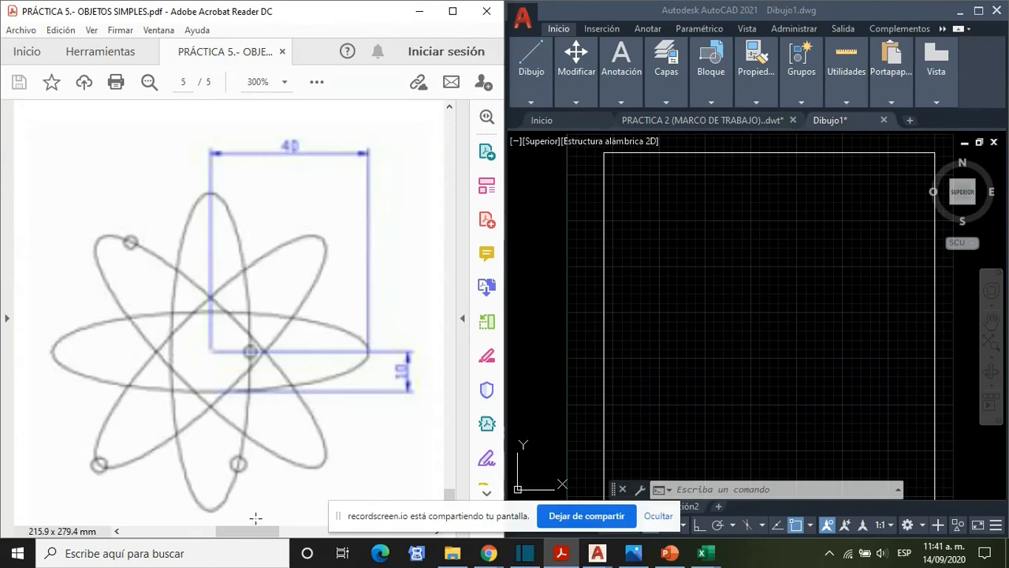
- Draw a vertical ellipse by its centre in the frame's upper part, with a 40 vertical half-axis and a 10 horizontal half-axis
left_click(676, 294)
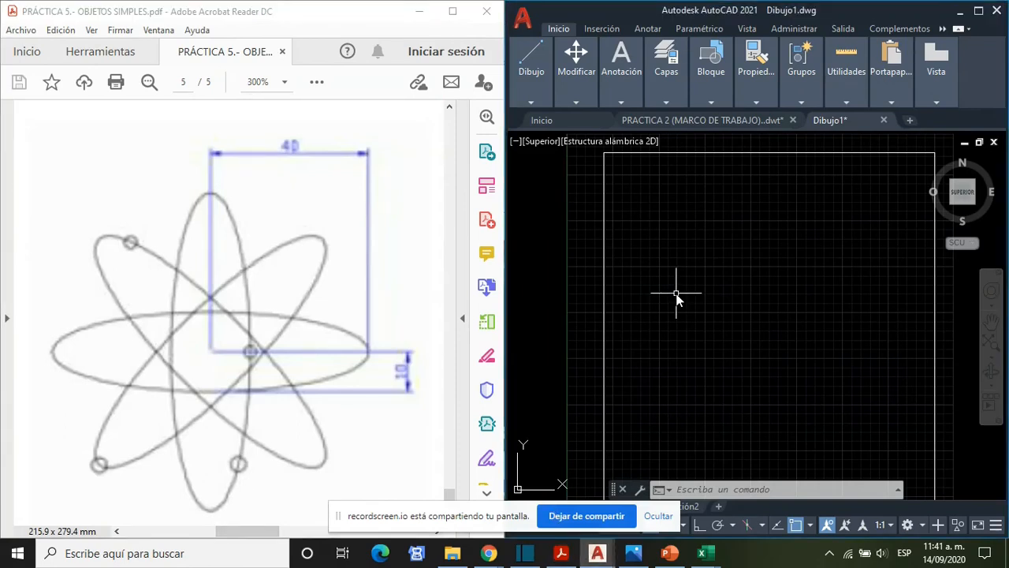
mouse_move(526, 91)
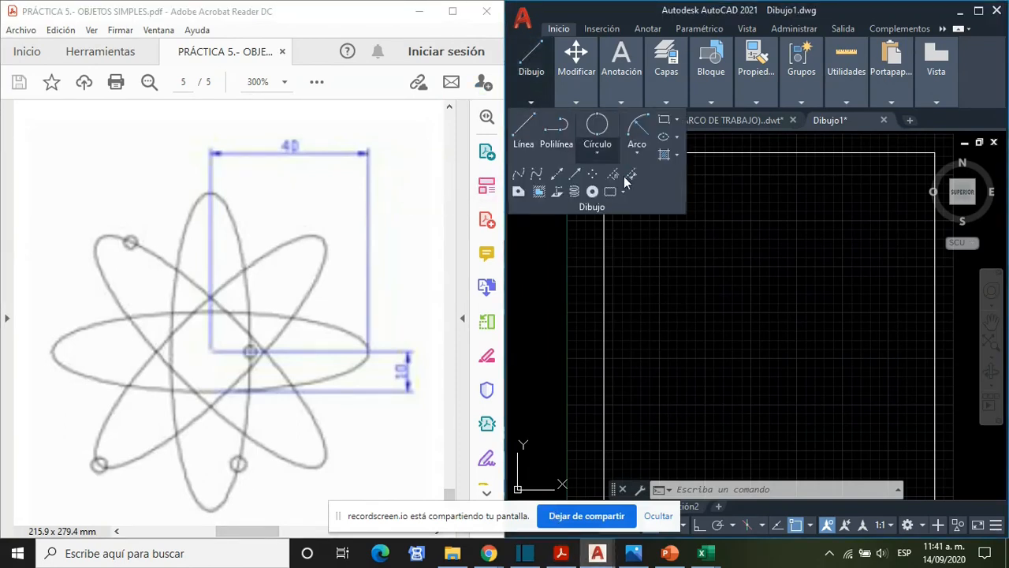
left_click(679, 137)
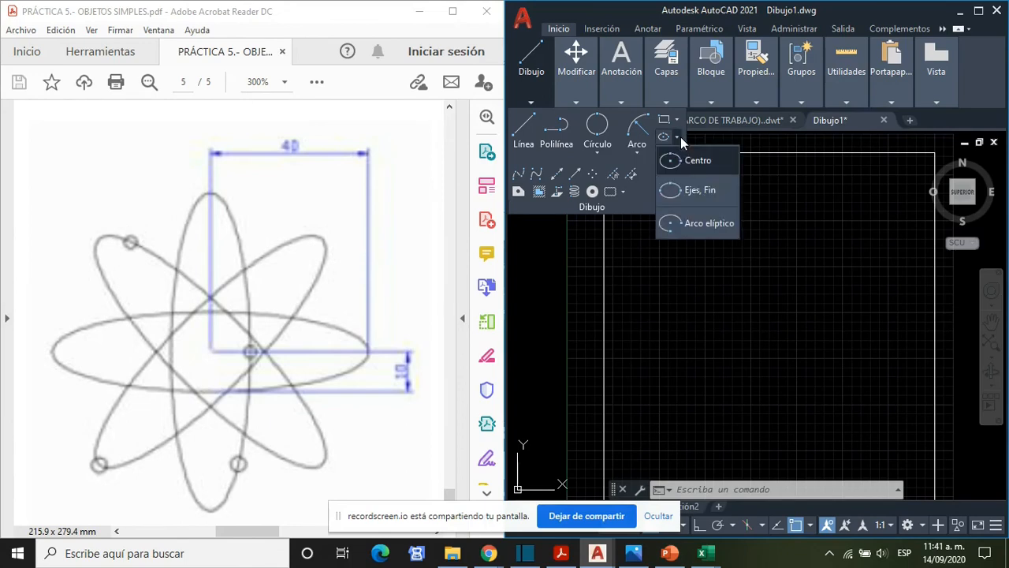
left_click(696, 162)
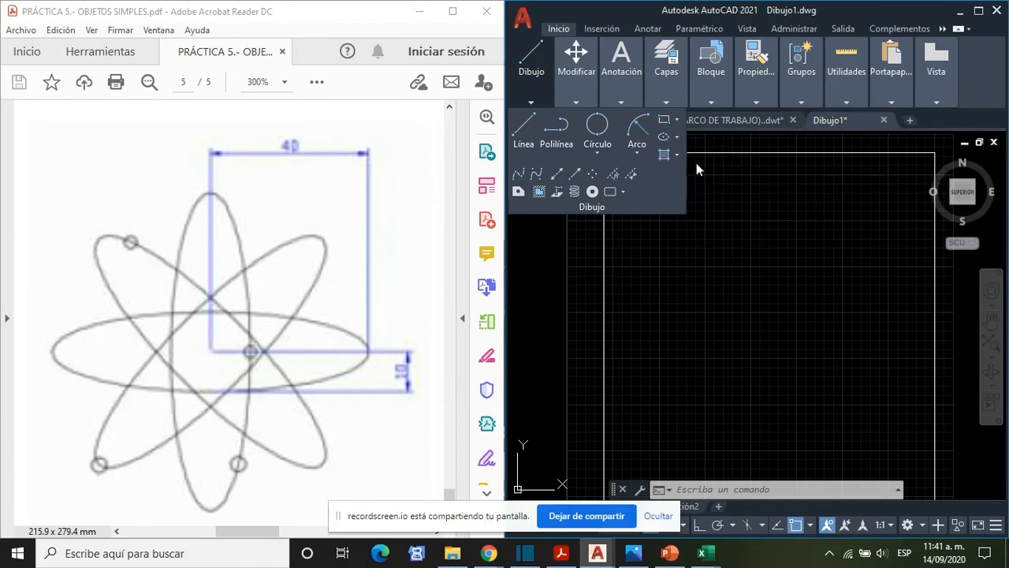
left_click(705, 268)
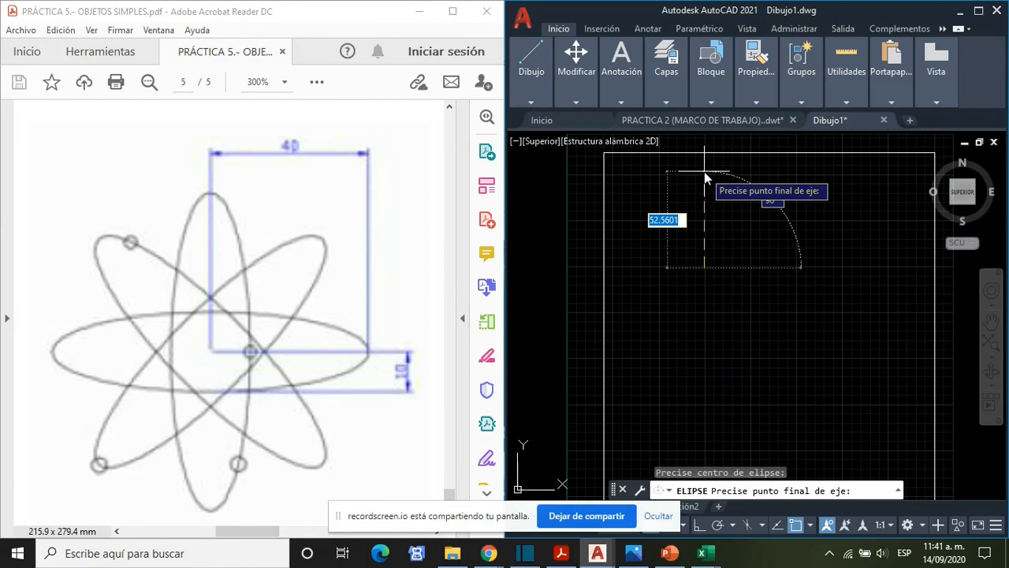
type("40")
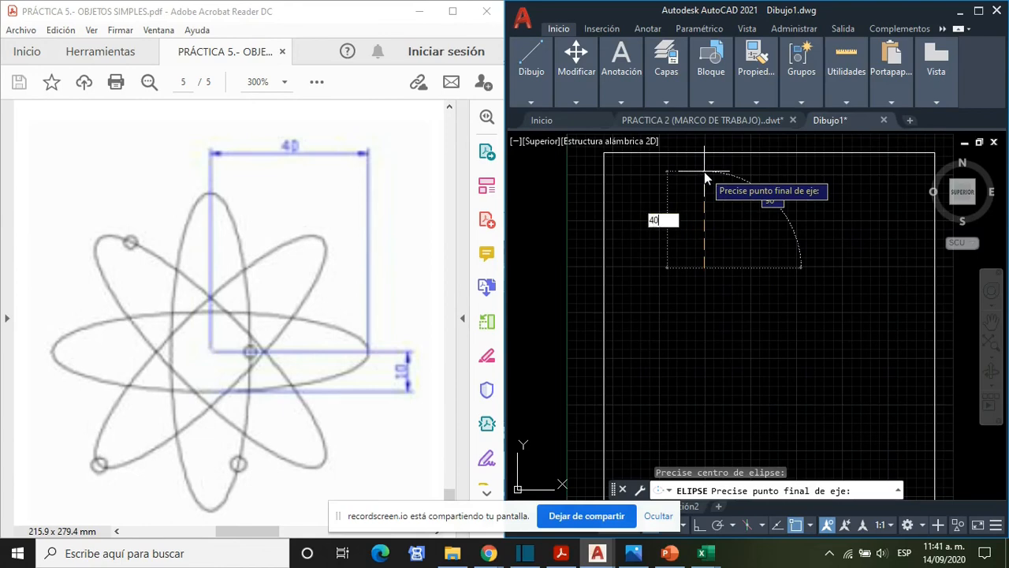
key("Return")
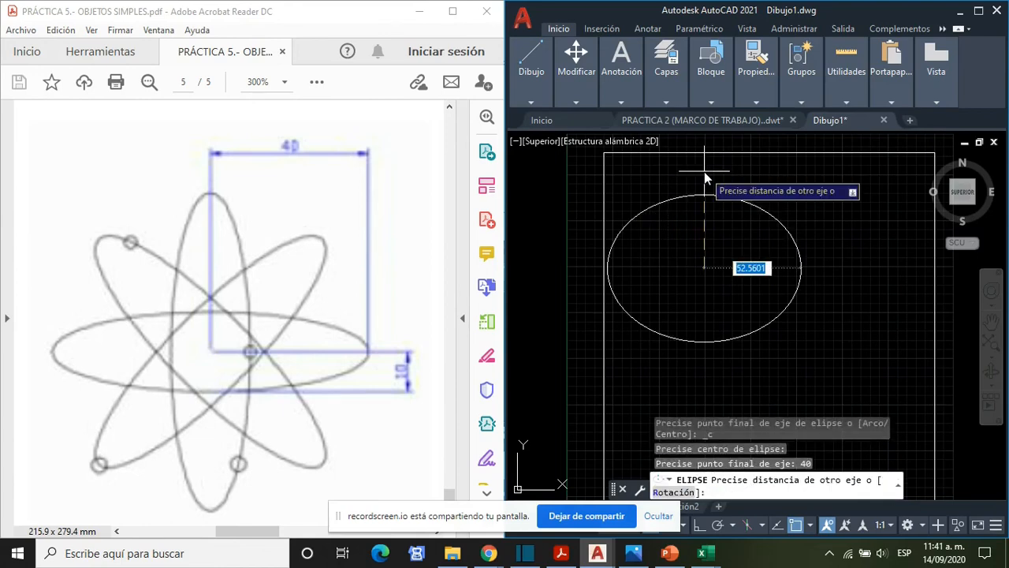
type("10")
key("Return")
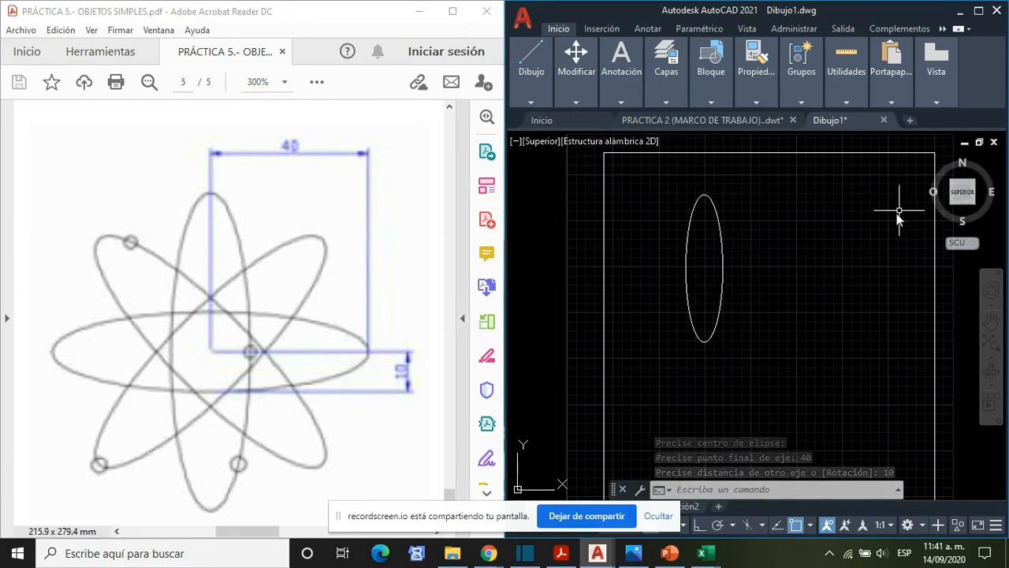
- Draw an ellipse from the vertical ellipse's centre with its 40 half-axis at 45° and the other half-axis 10
left_click(798, 237)
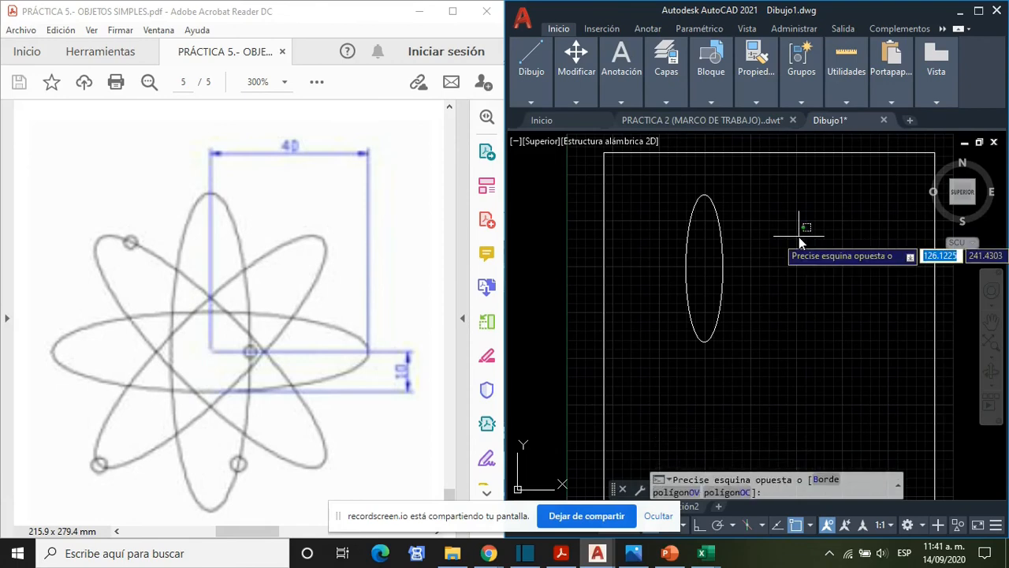
key("Escape")
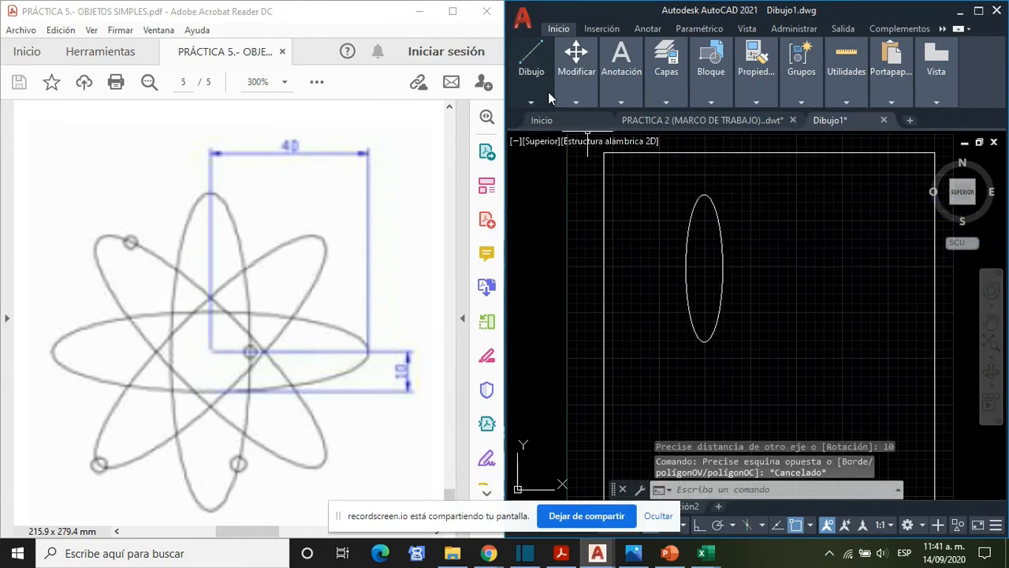
mouse_move(532, 90)
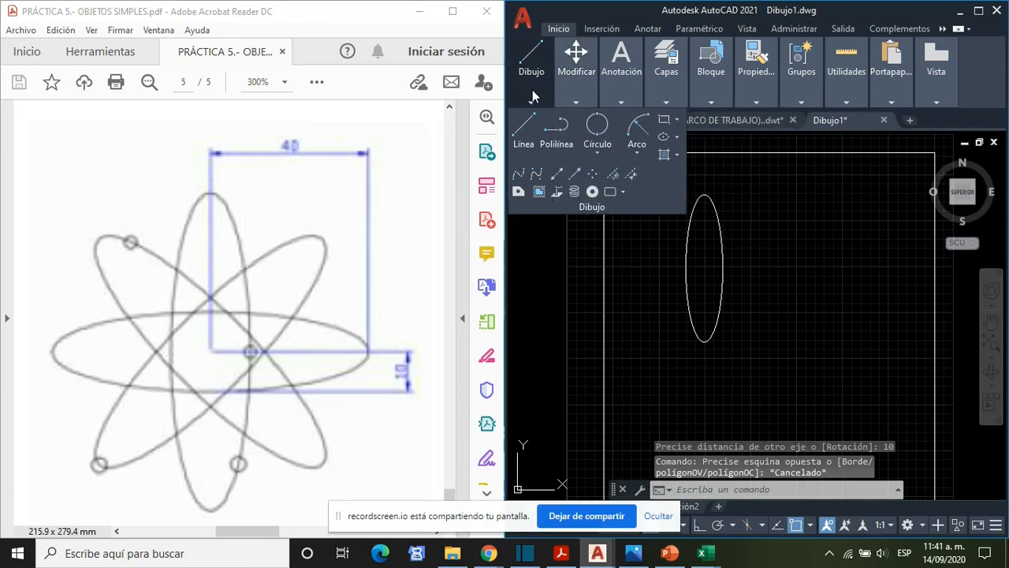
left_click(677, 137)
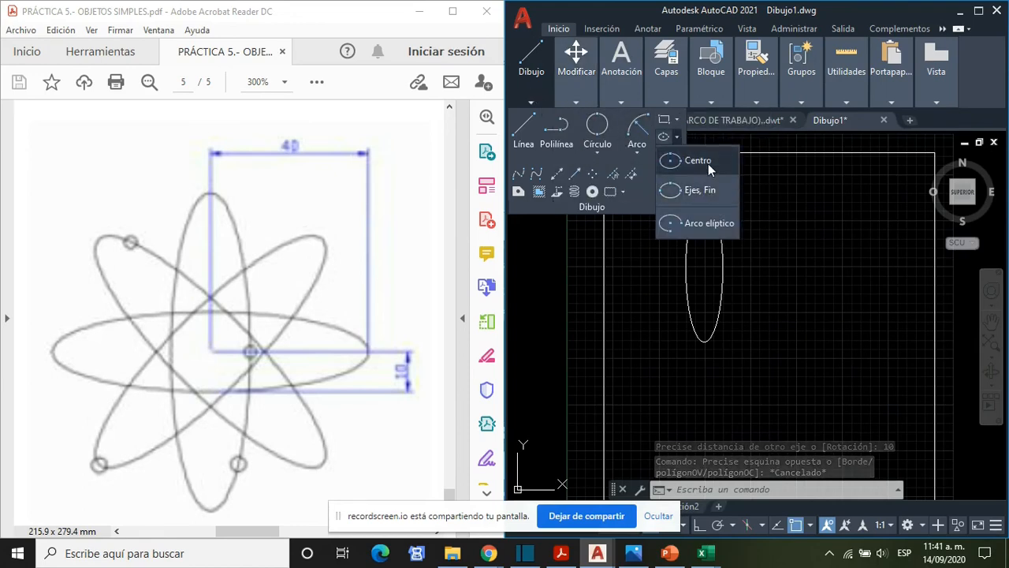
left_click(708, 164)
left_click(703, 267)
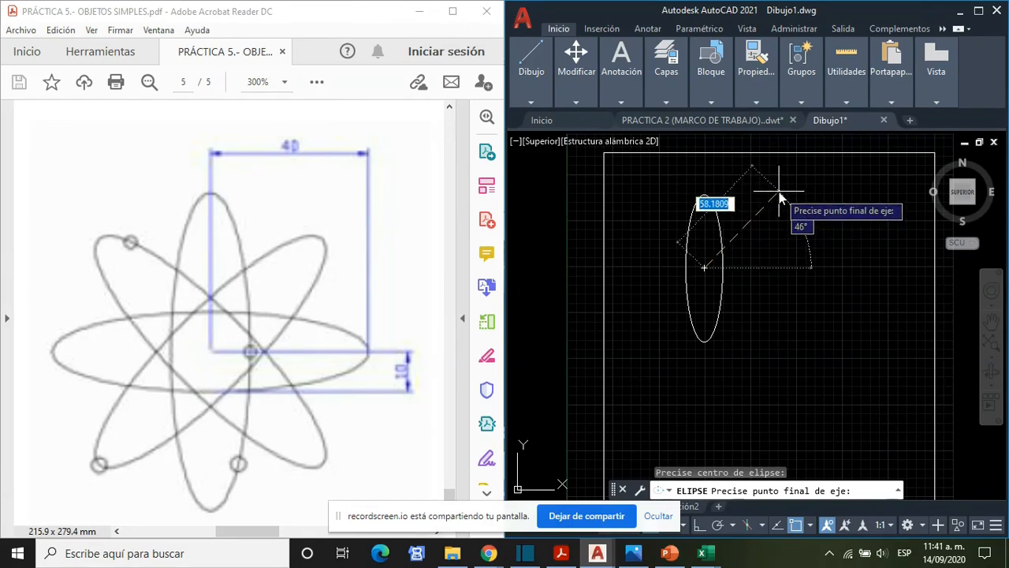
type("40")
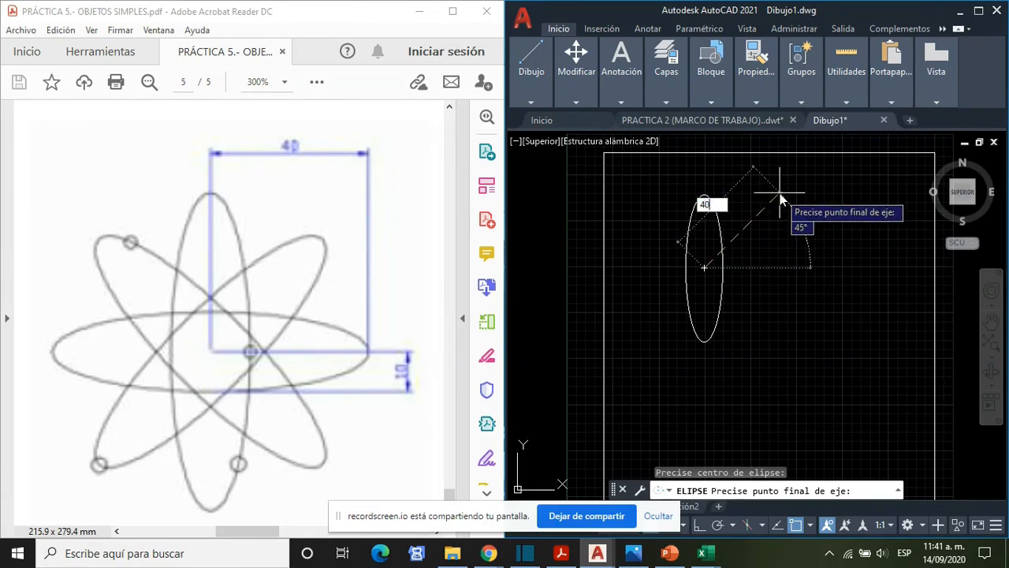
key("Return")
type("5")
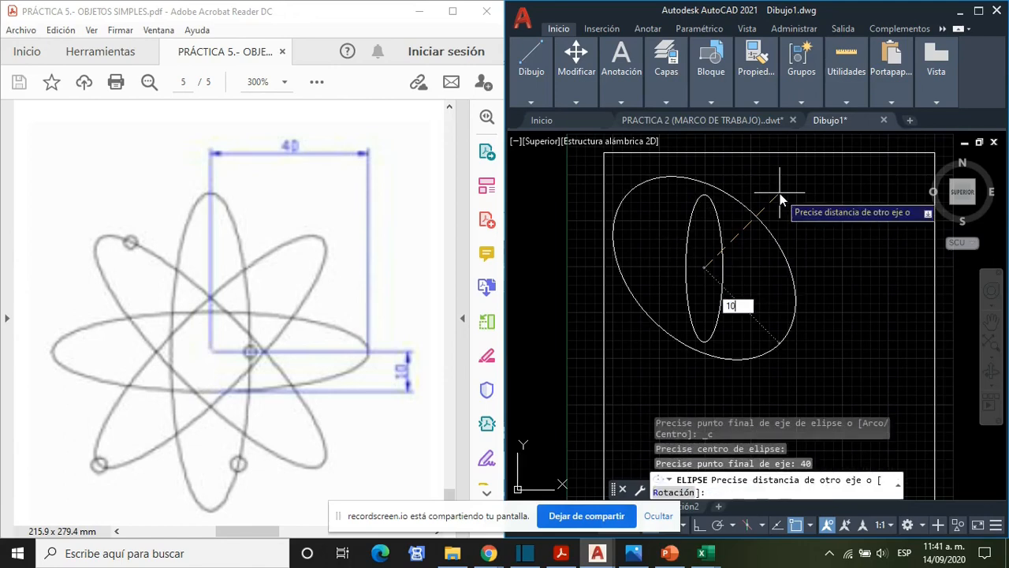
key("Return")
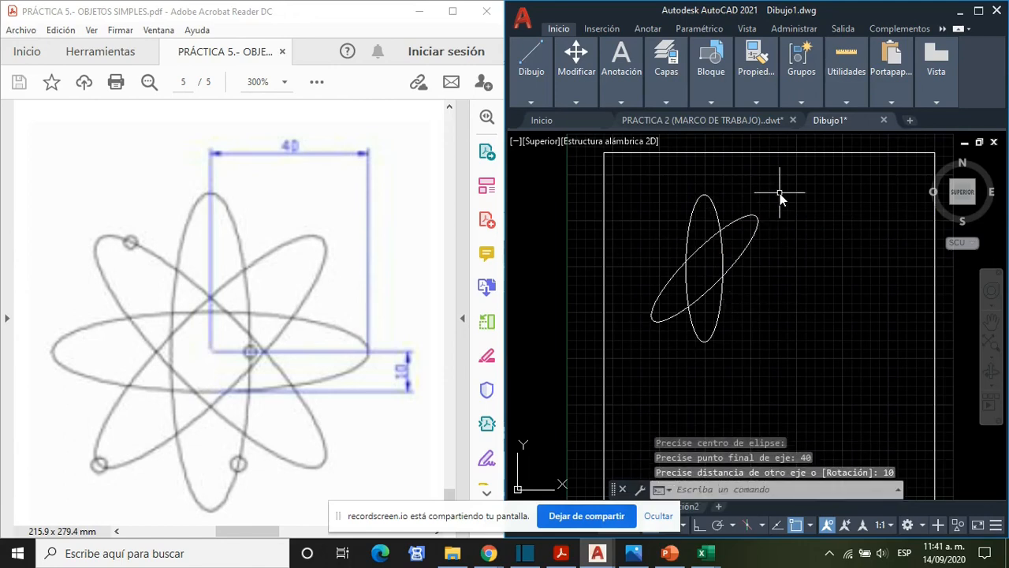
- Try to draw a horizontal ellipse from the shared centre with both half-axes at 40, and undo it
left_click(532, 101)
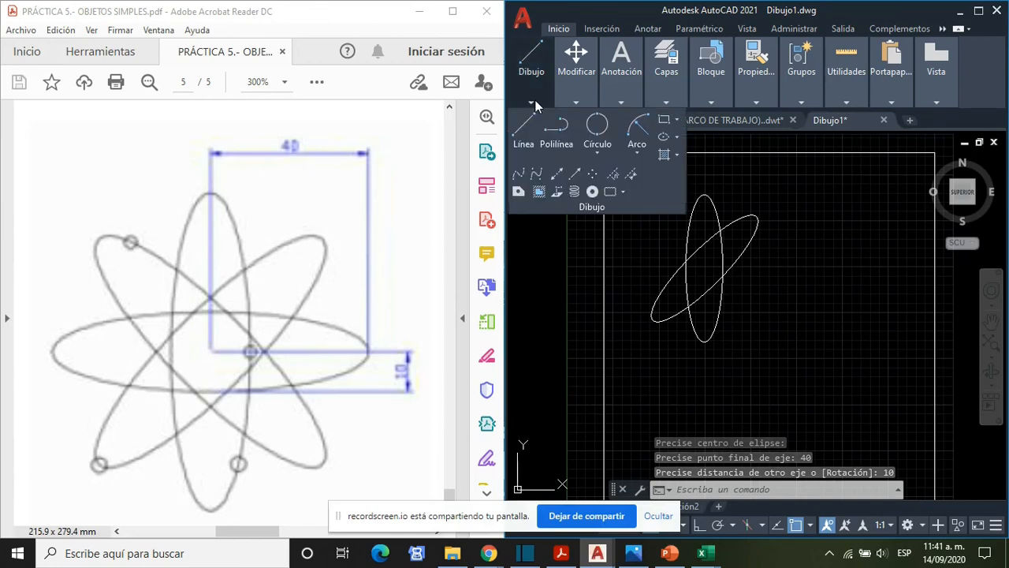
left_click(576, 102)
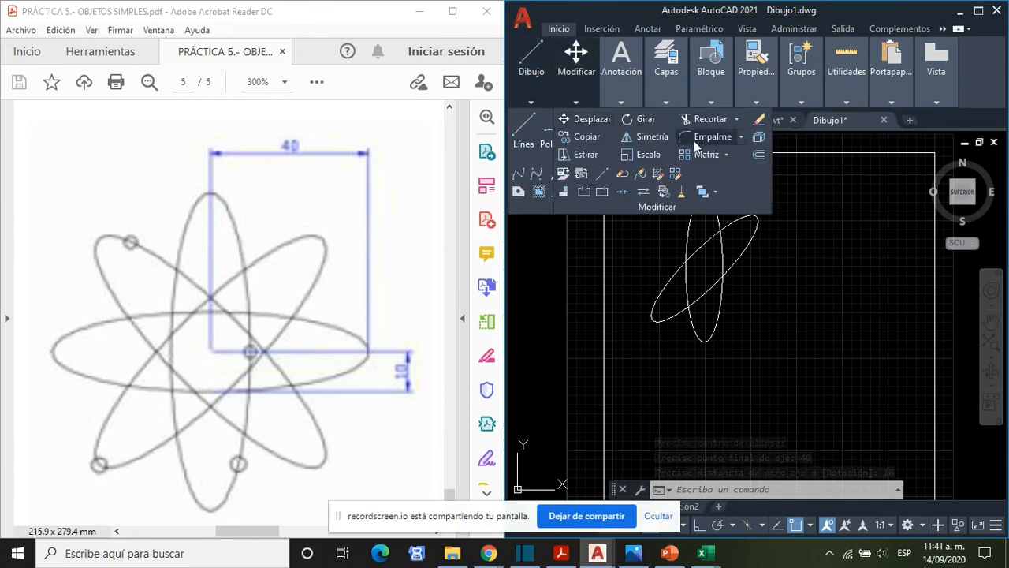
left_click(544, 94)
left_click(675, 138)
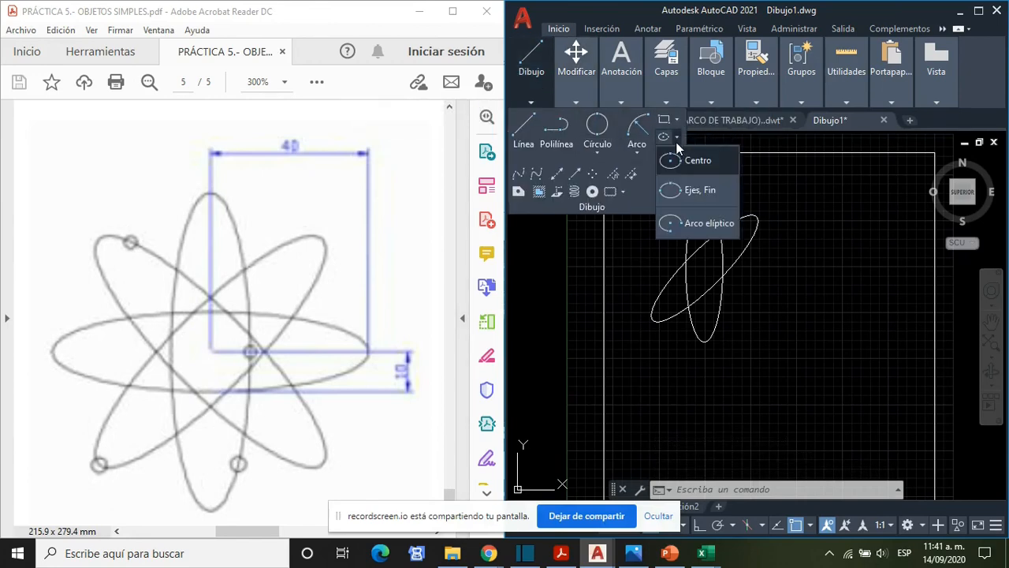
left_click(702, 166)
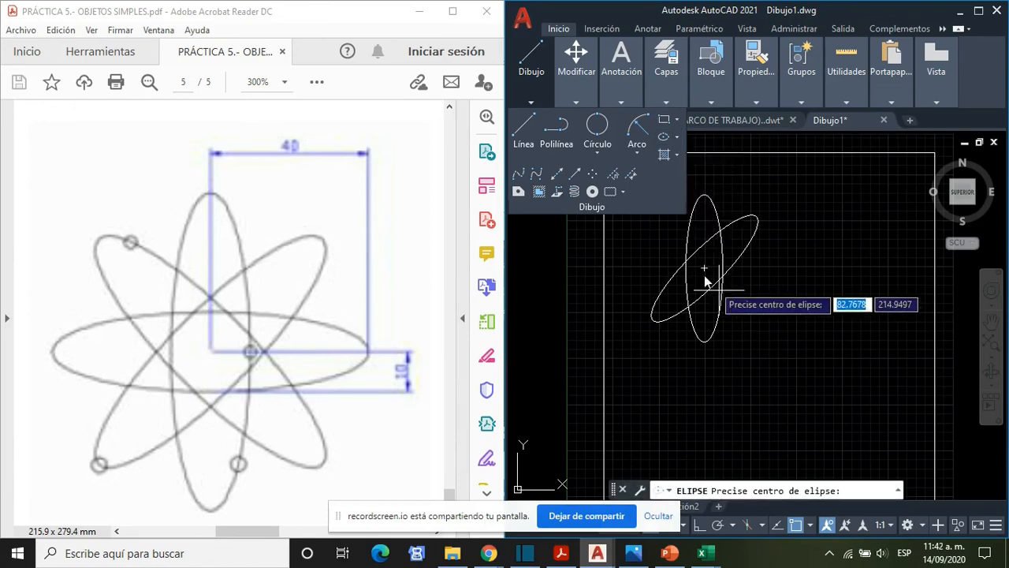
left_click(704, 268)
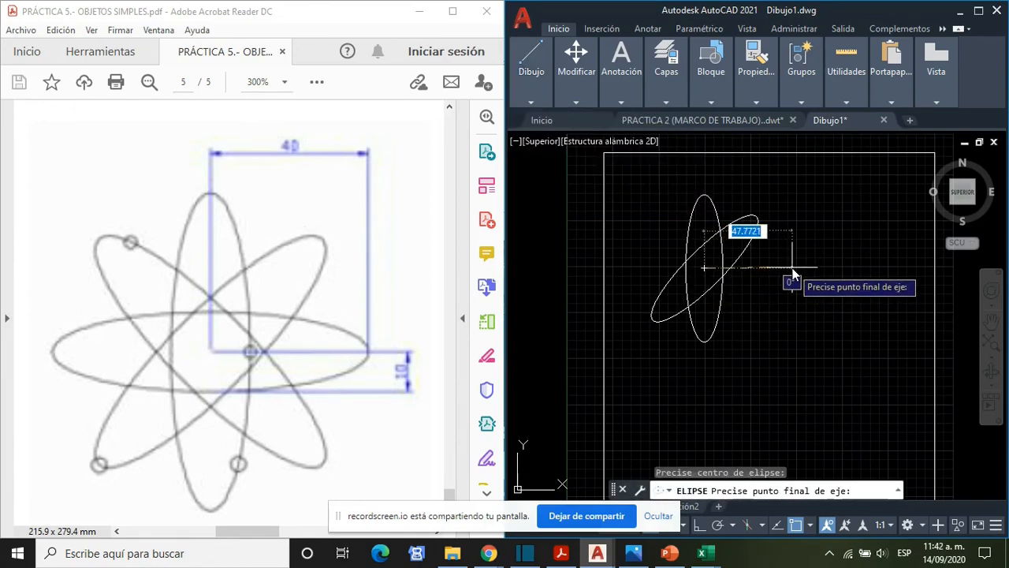
type("40")
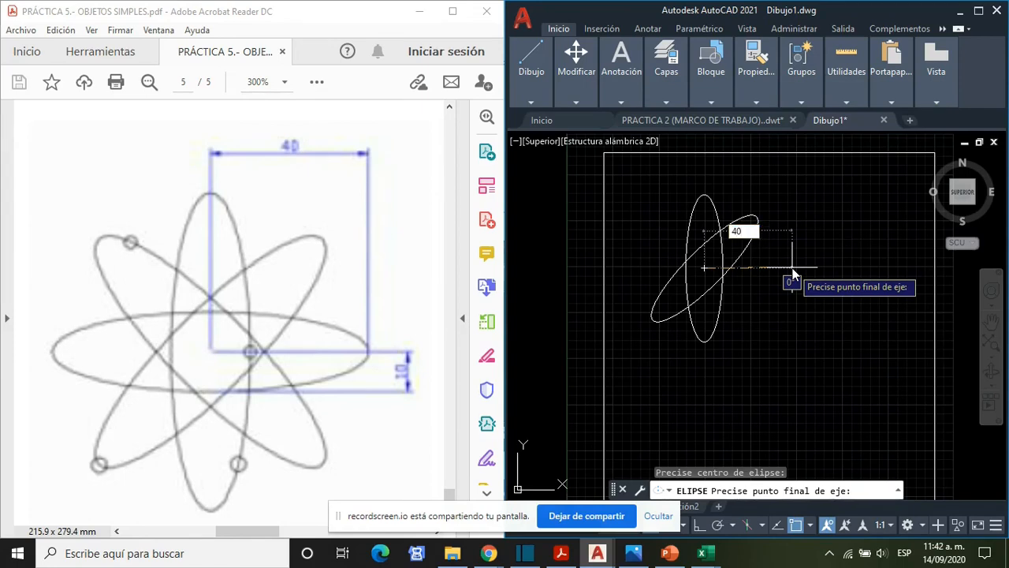
key("Return")
type("40")
key("Return")
type("10")
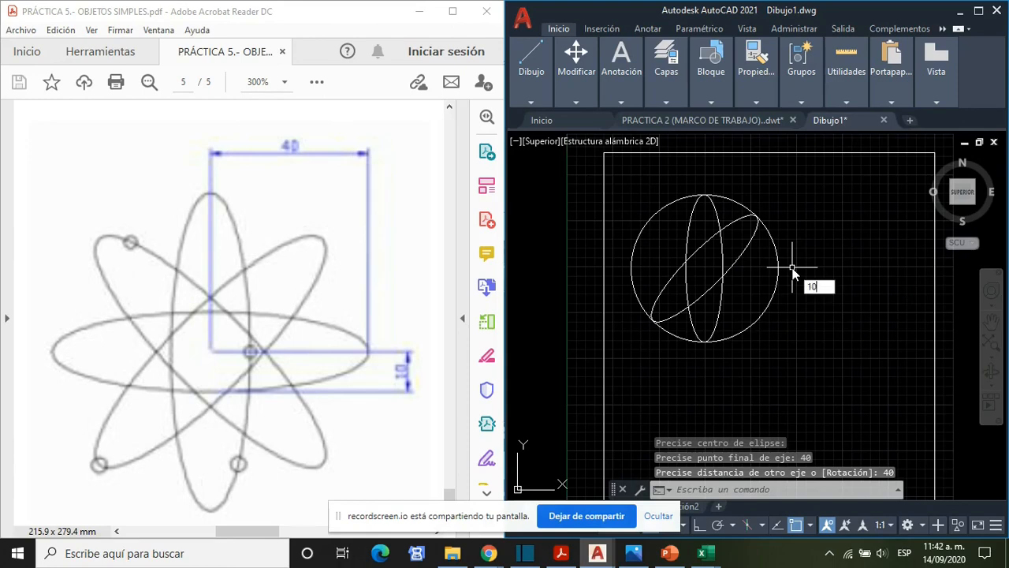
key("Return")
key("ctrl+z")
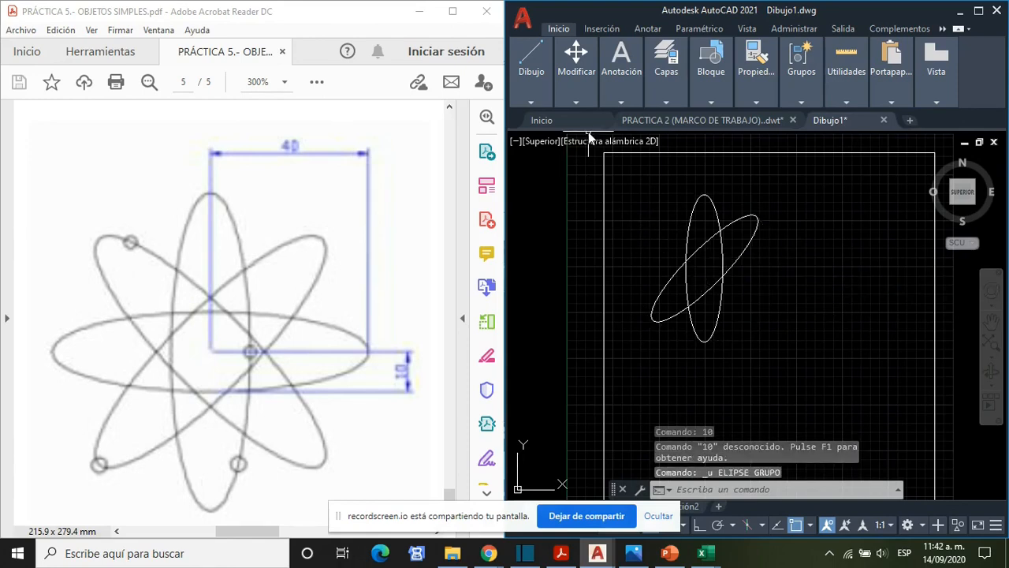
key("Escape")
- Draw a horizontal ellipse from the shared centre with a 40 horizontal half-axis and a 10 vertical half-axis
mouse_move(531, 64)
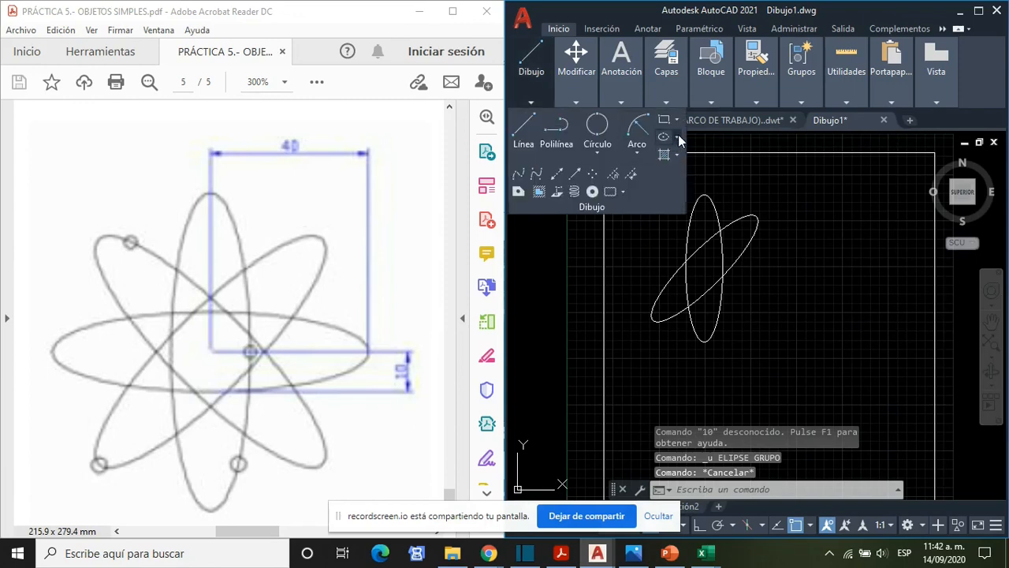
left_click(677, 137)
left_click(689, 161)
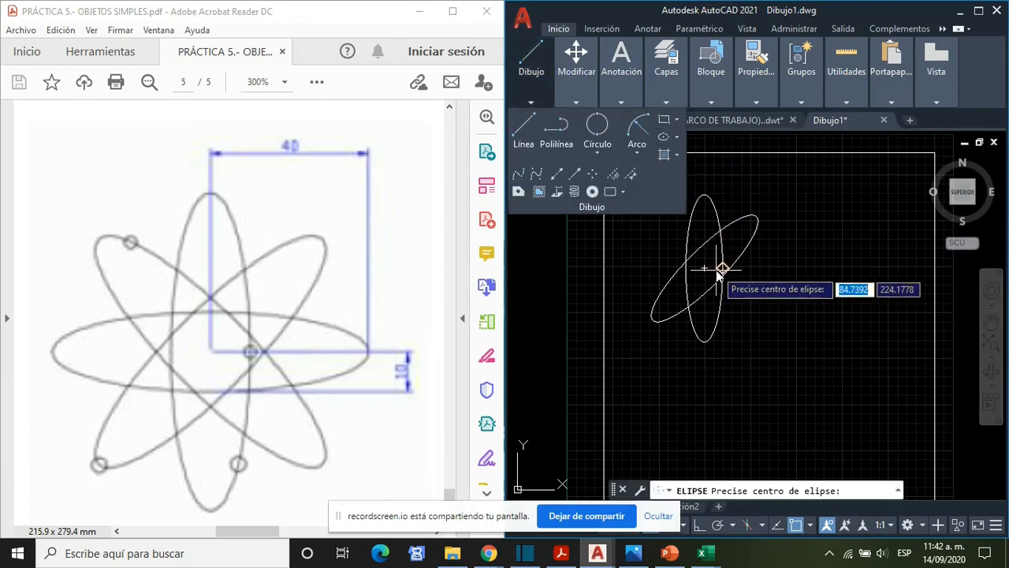
left_click(703, 268)
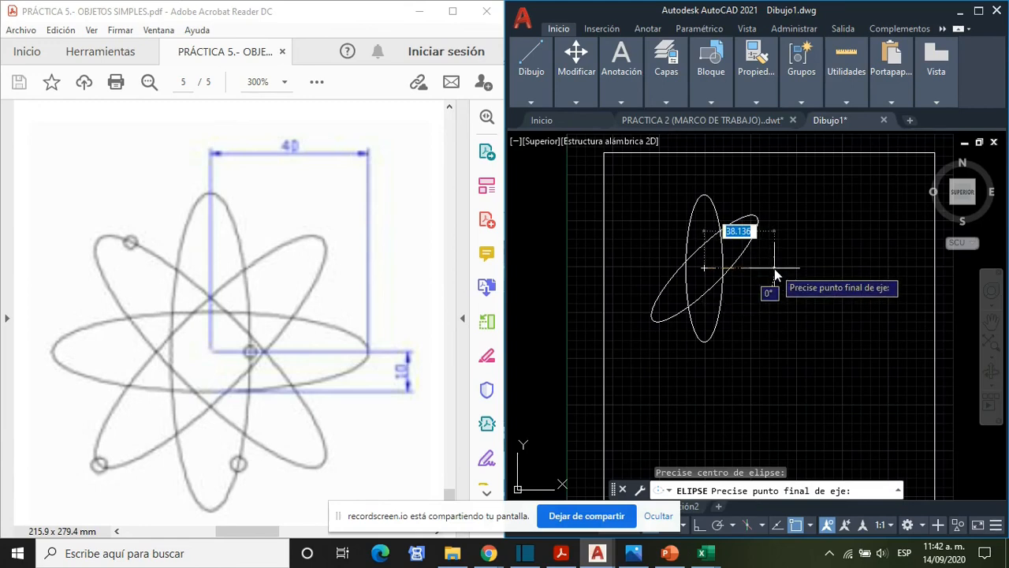
key("BackSpace")
key("Return")
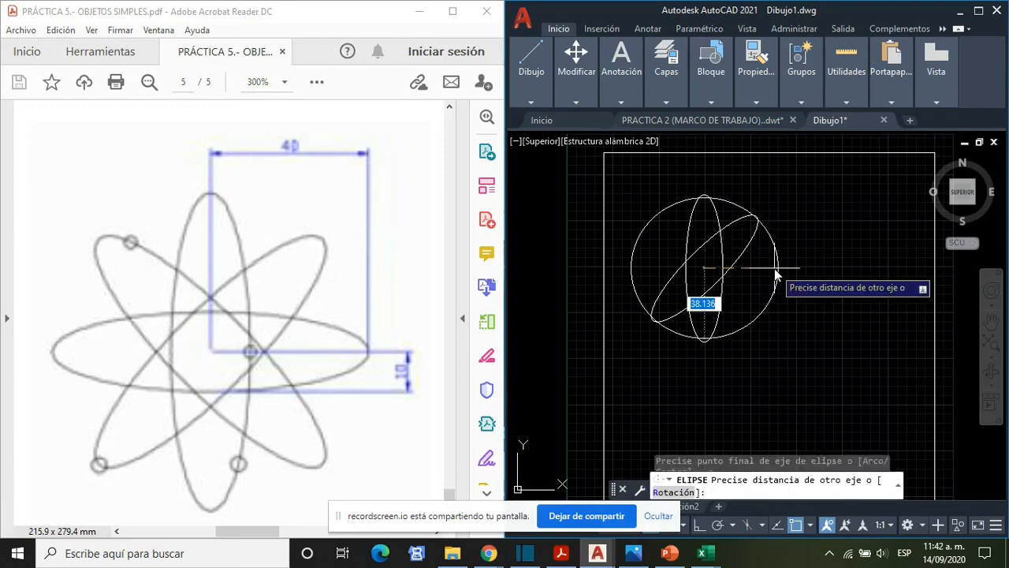
type("10")
key("Return")
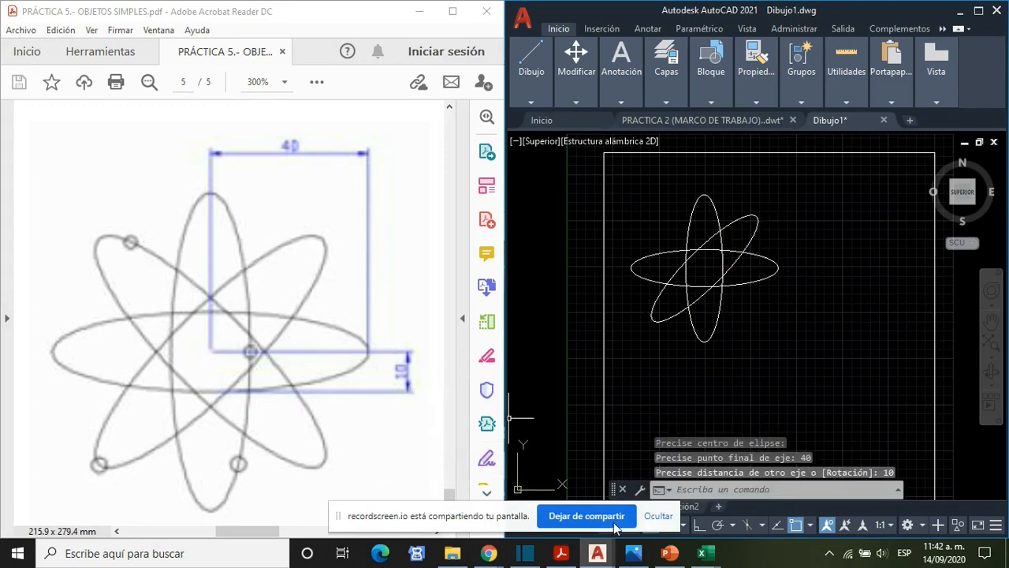
- Consult the GRADOS.gif protractor and draw an ellipse from the shared centre with its 40 half-axis at 135° and the other half-axis 10
left_click(638, 554)
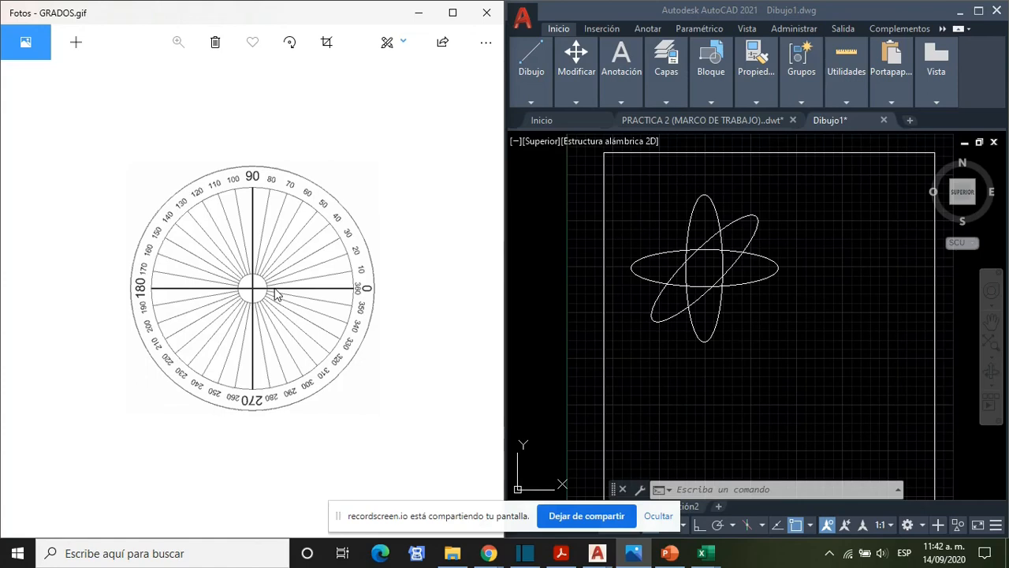
left_click(414, 16)
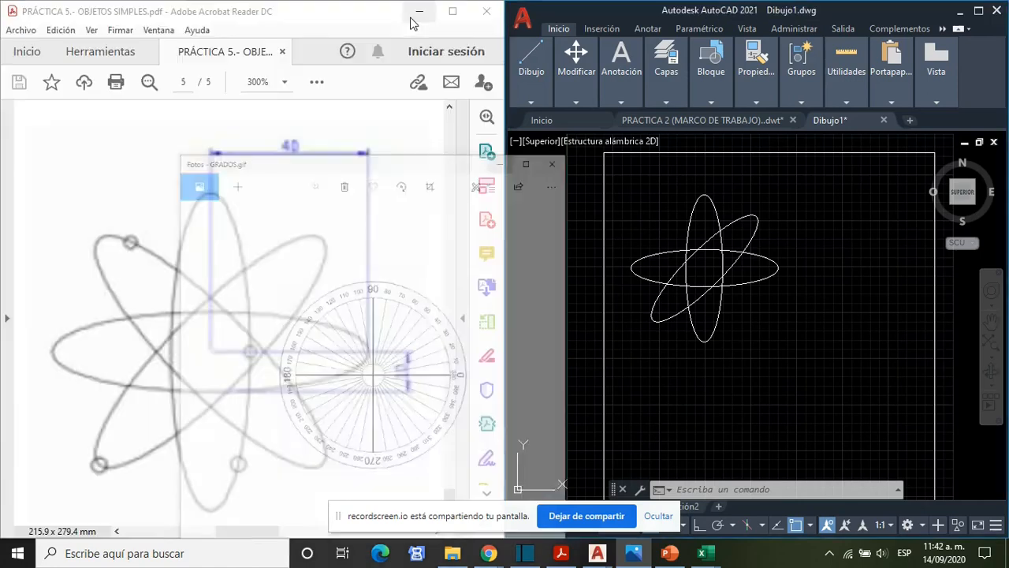
mouse_move(554, 103)
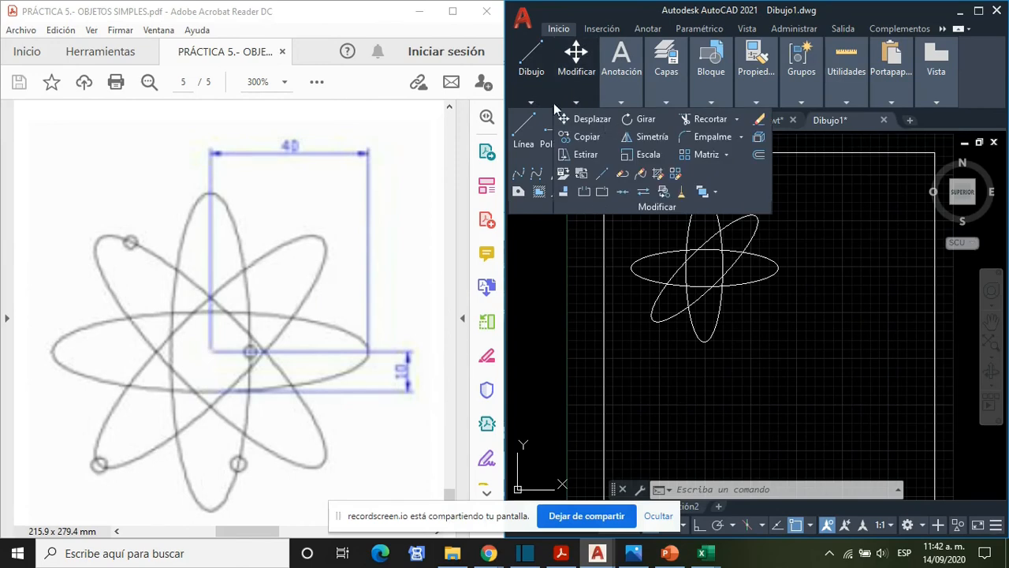
mouse_move(528, 88)
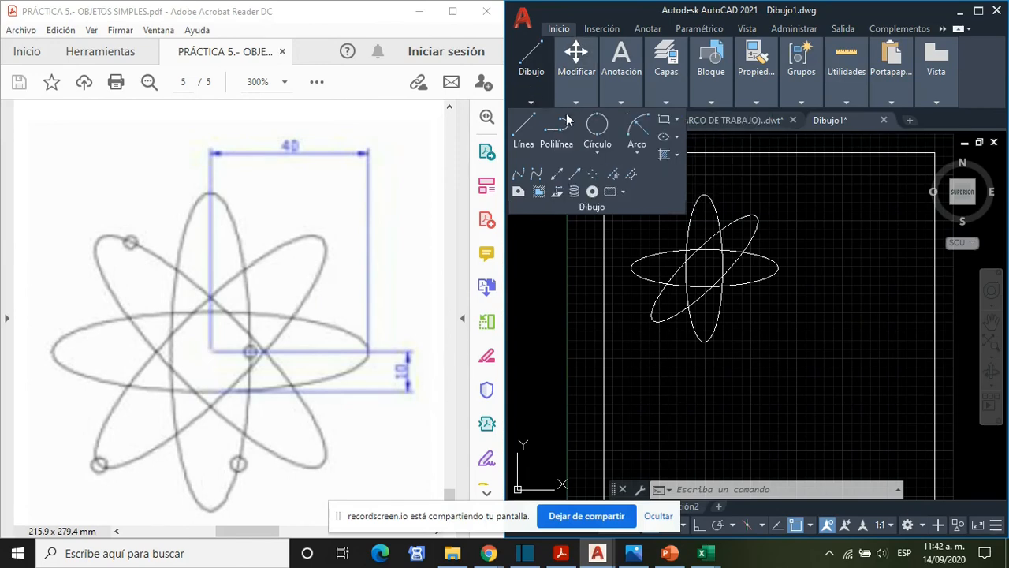
left_click(677, 137)
left_click(693, 161)
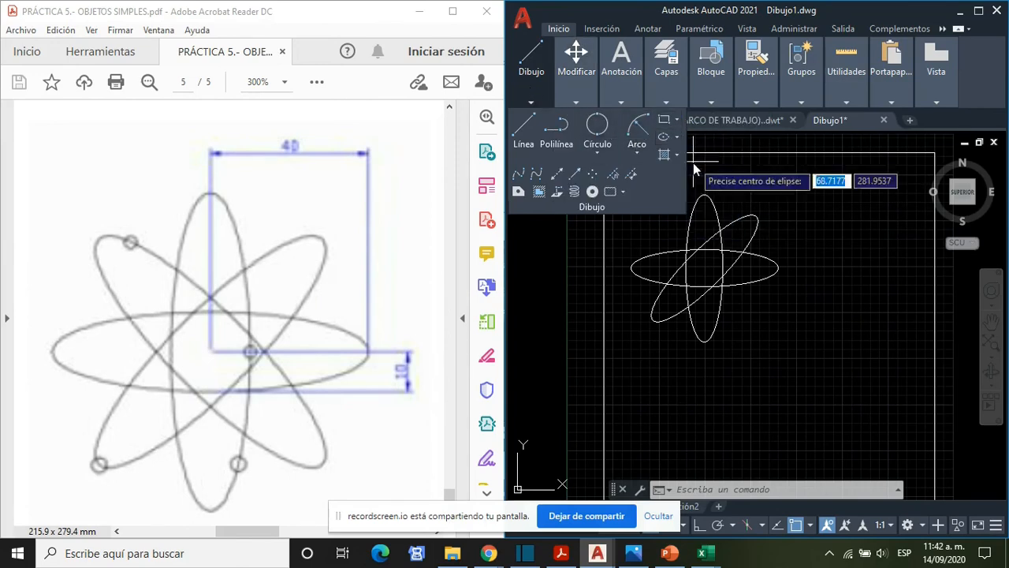
left_click(704, 268)
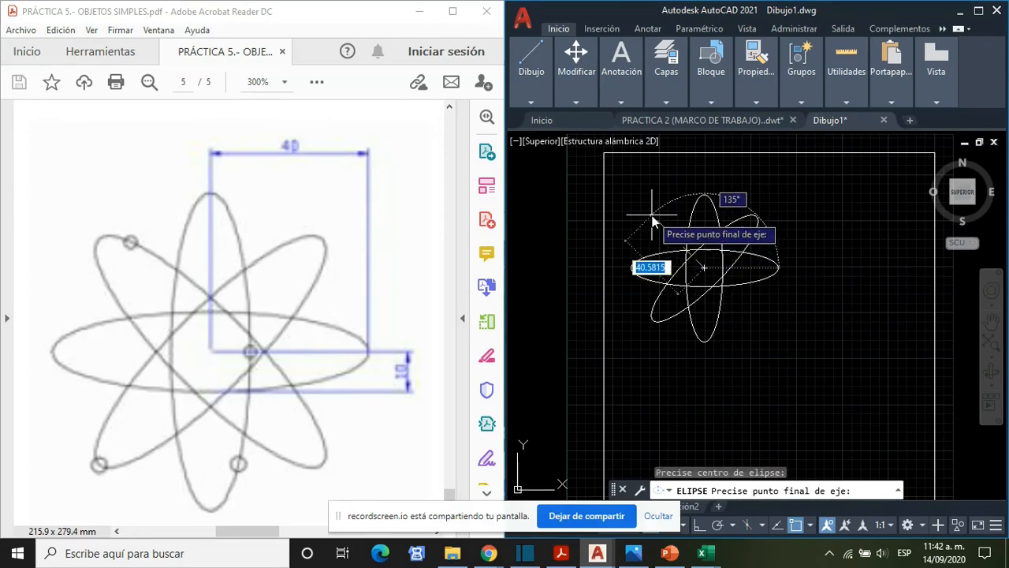
type("40")
key("Return")
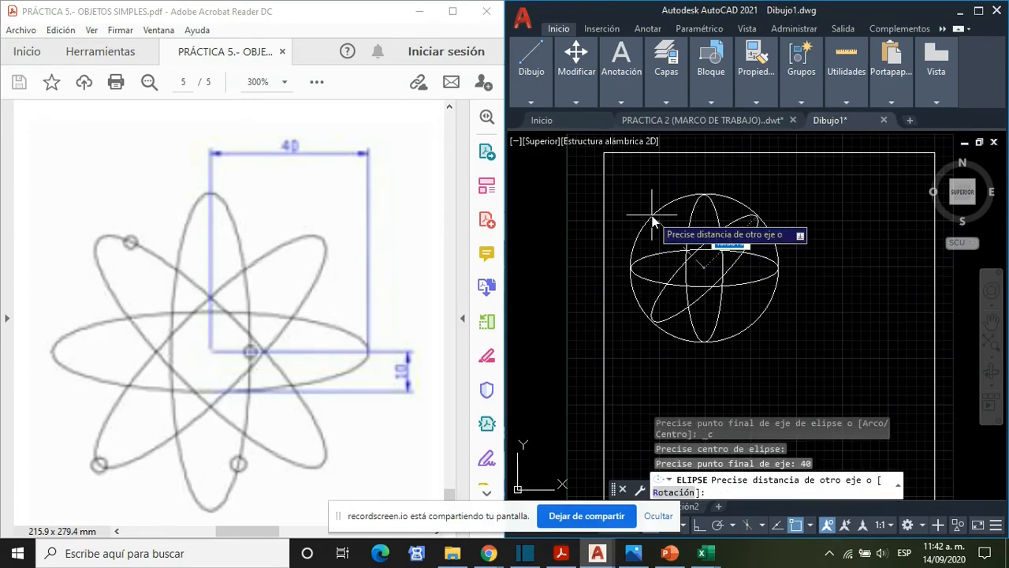
type("10")
key("Return")
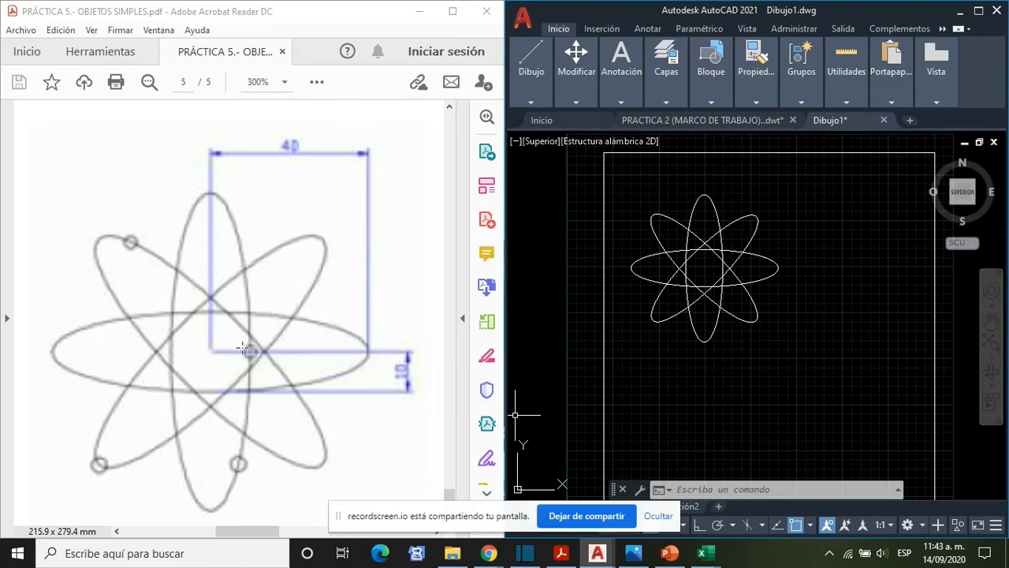
left_click(531, 103)
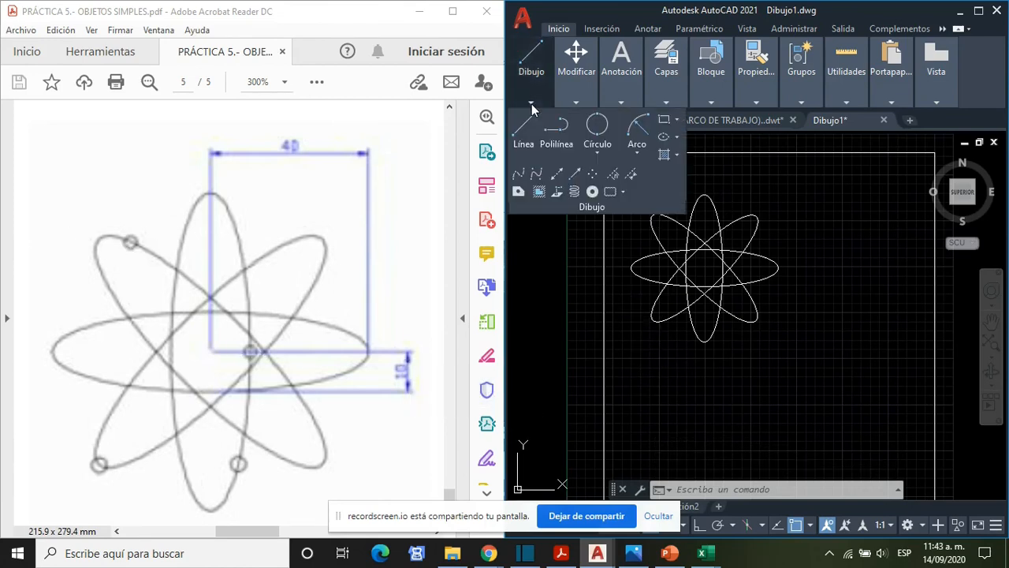
left_click(600, 154)
left_click(619, 241)
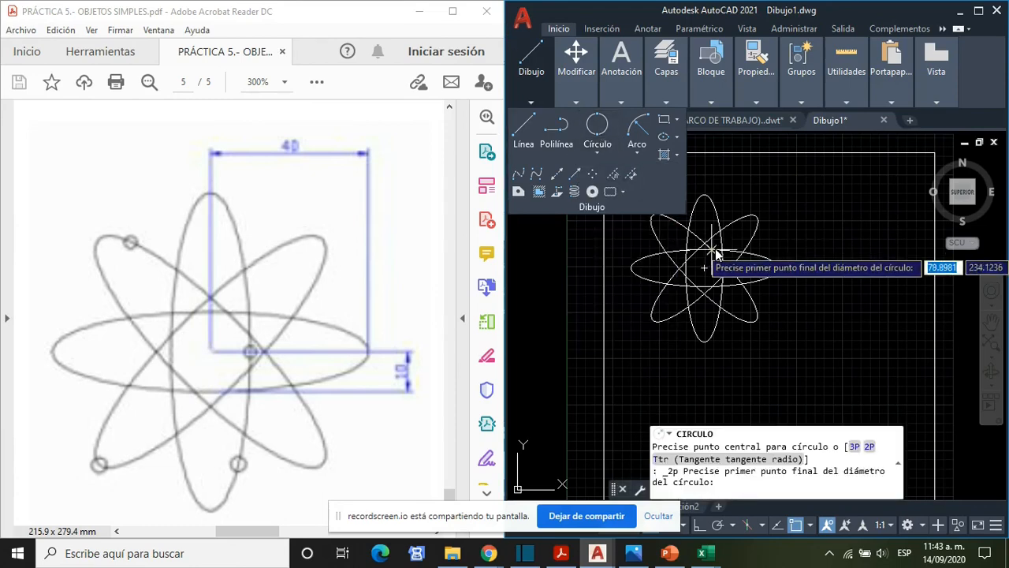
scroll(713, 254, "up", 4)
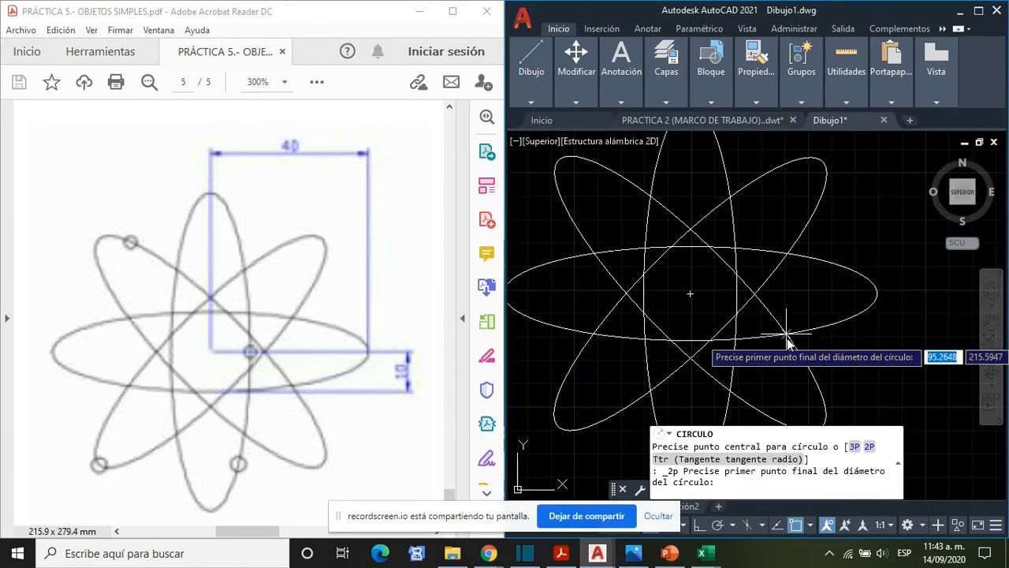
scroll(784, 336, "up", 2)
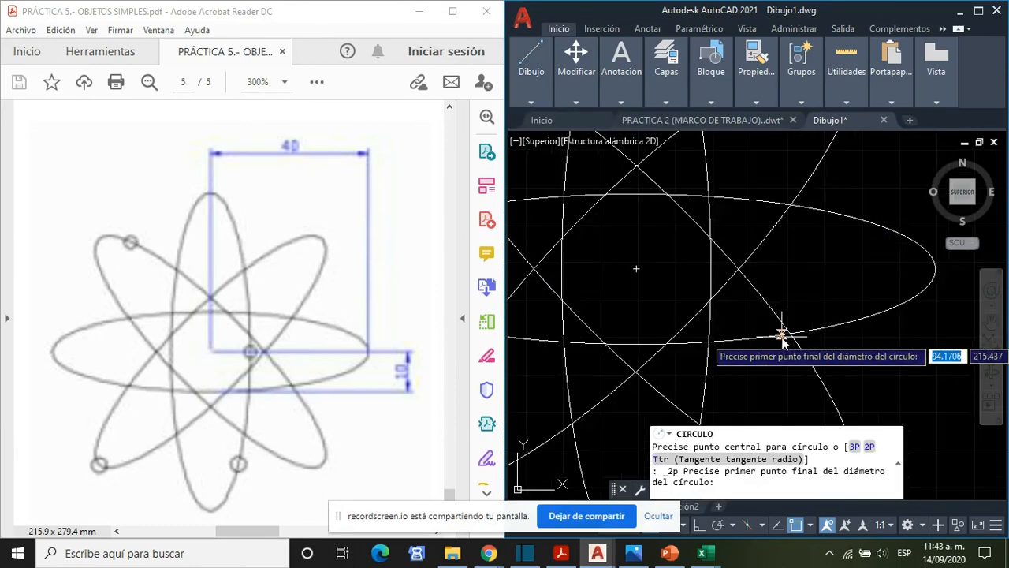
left_click(710, 269)
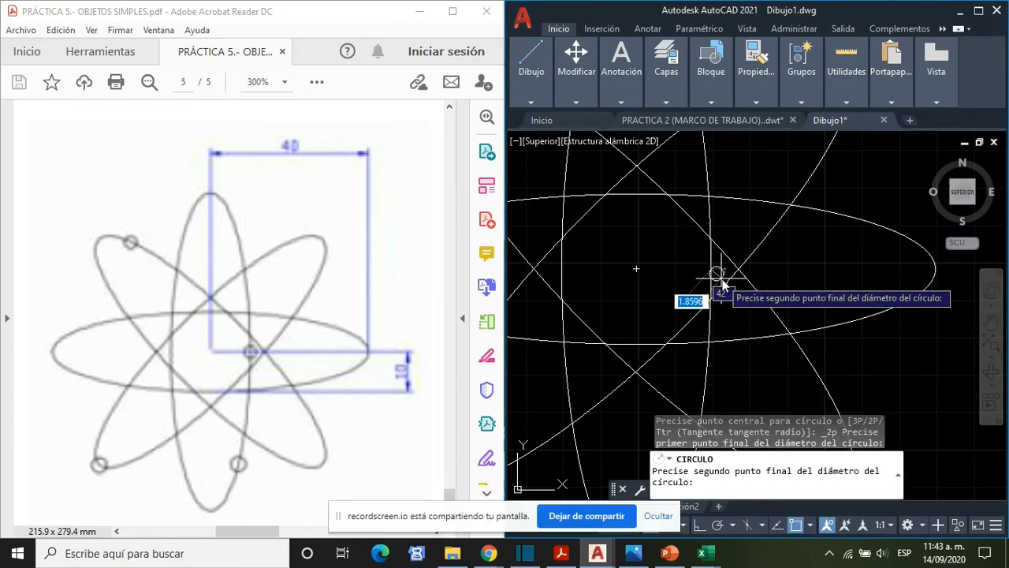
key("Escape")
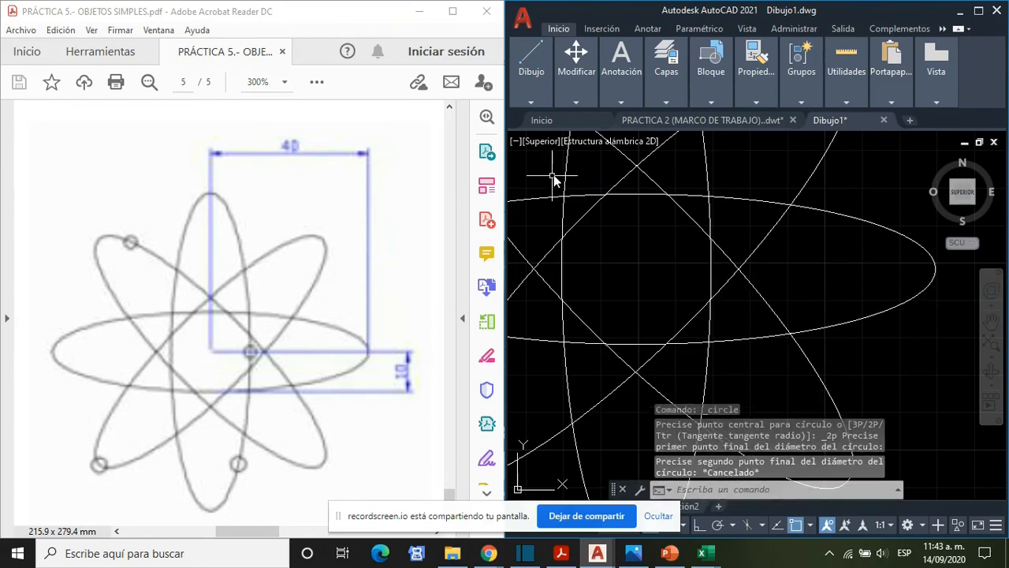
- Draw a circle of radius 2 centred on the vertical ellipse's right quadrant, level with the shared centre
left_click(530, 101)
left_click(593, 155)
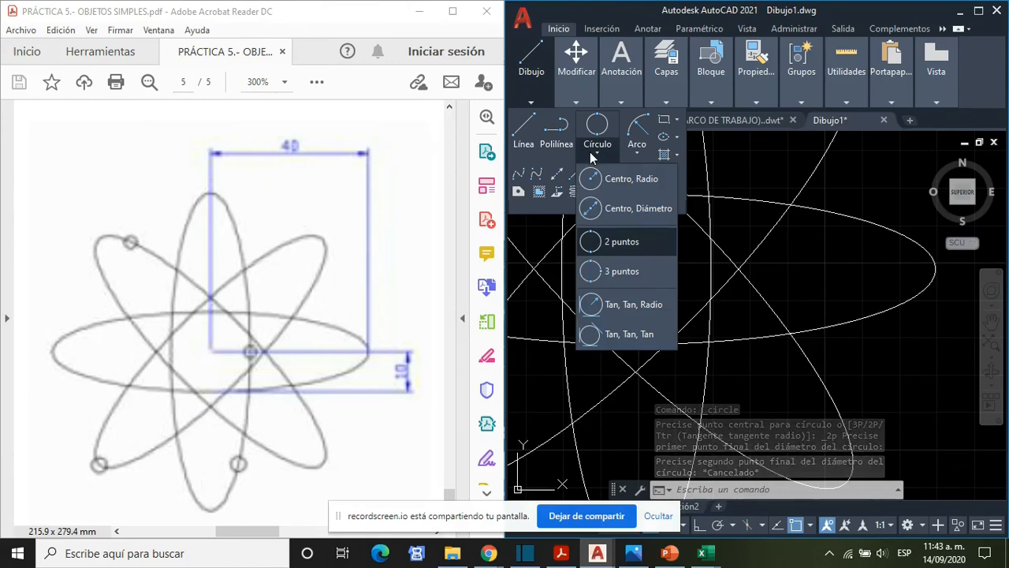
left_click(589, 176)
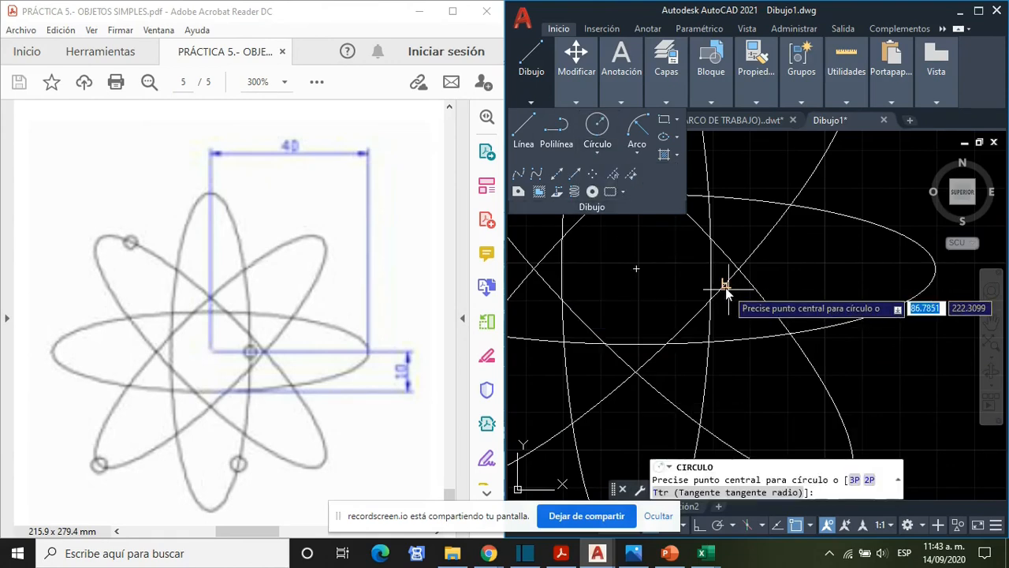
left_click(711, 270)
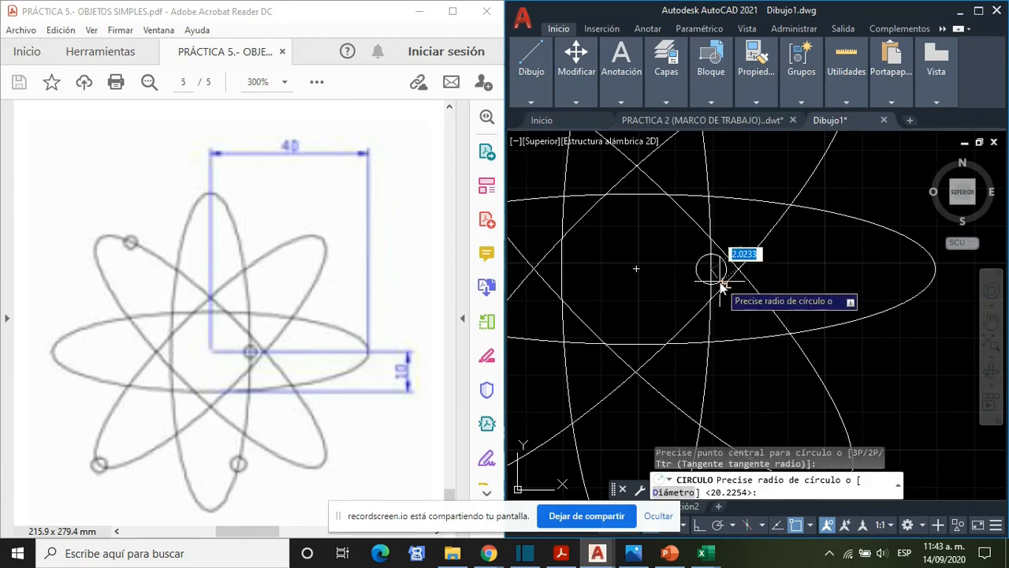
type("2")
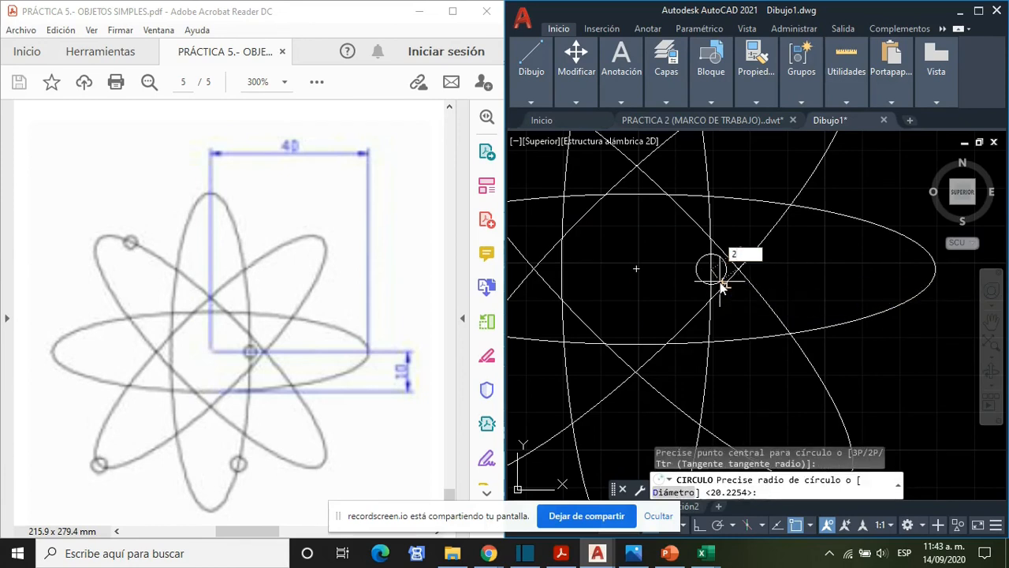
key("Return")
scroll(716, 281, "down", 4)
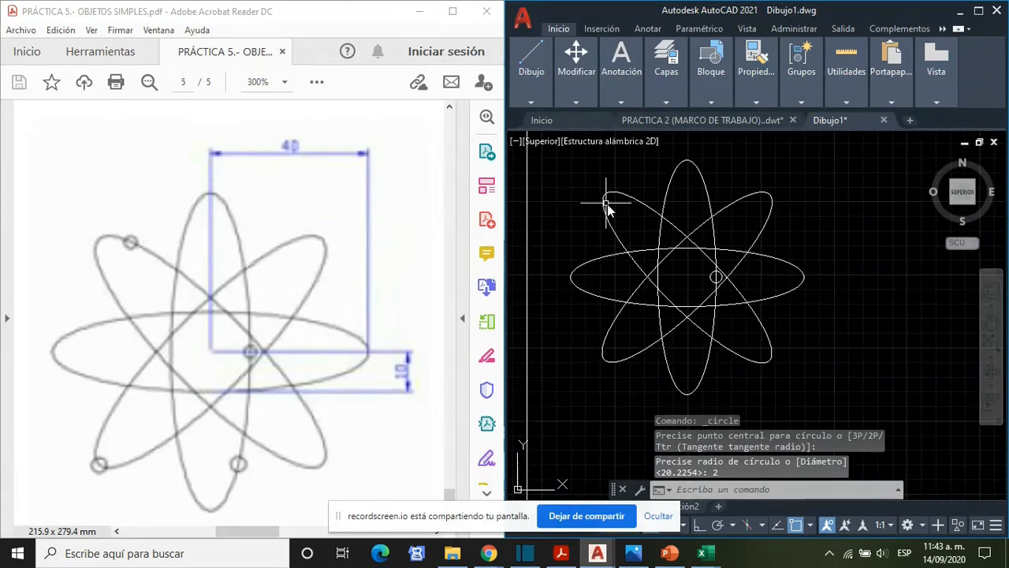
- Draw a circle of radius 2 centred on the 135° ellipse's outline near its upper-left end
left_click(518, 96)
left_click(597, 153)
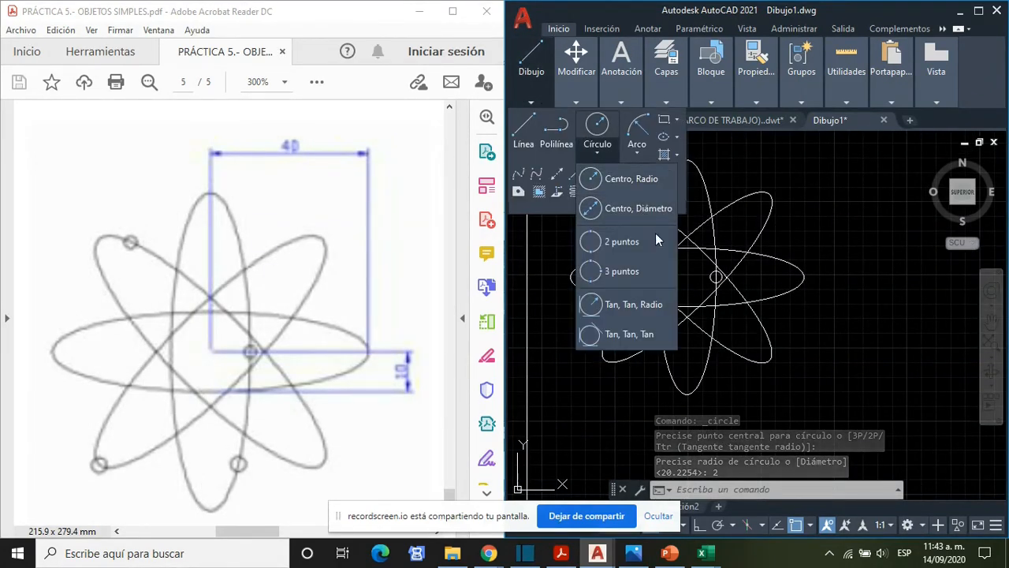
middle_click_drag(642, 255, 693, 333)
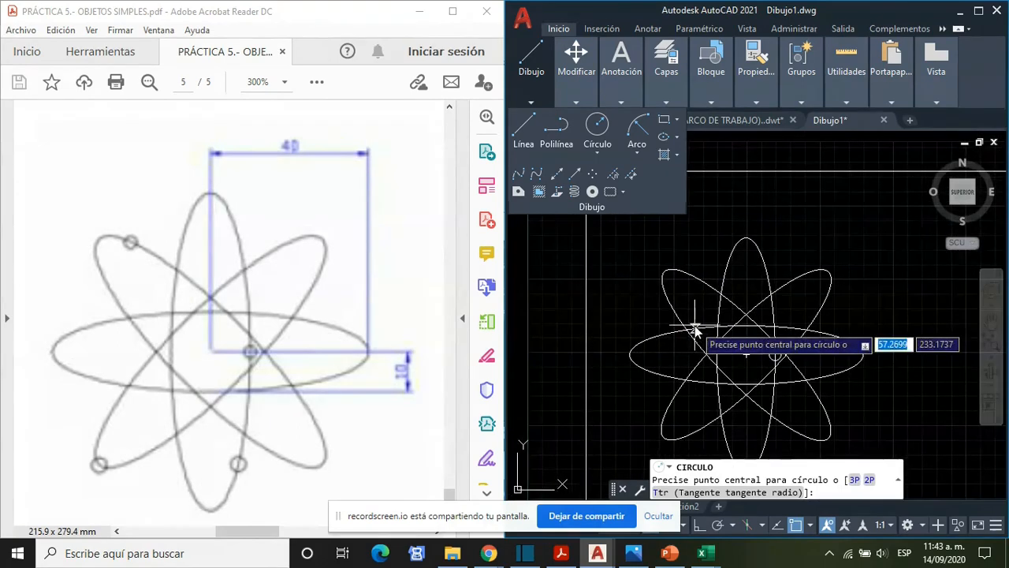
left_click(683, 272)
type("2")
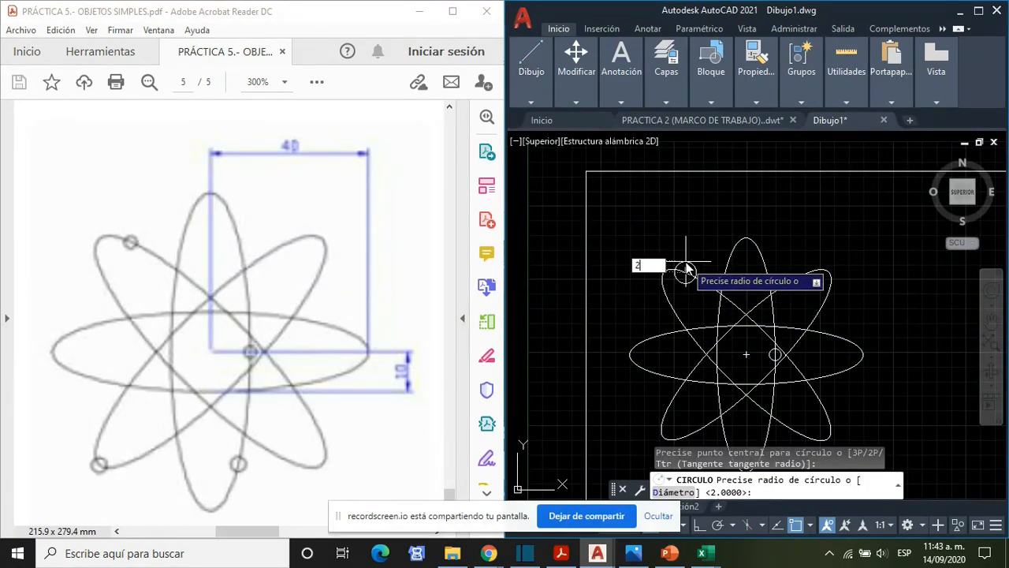
key("Return")
middle_click_drag(761, 411, 771, 341)
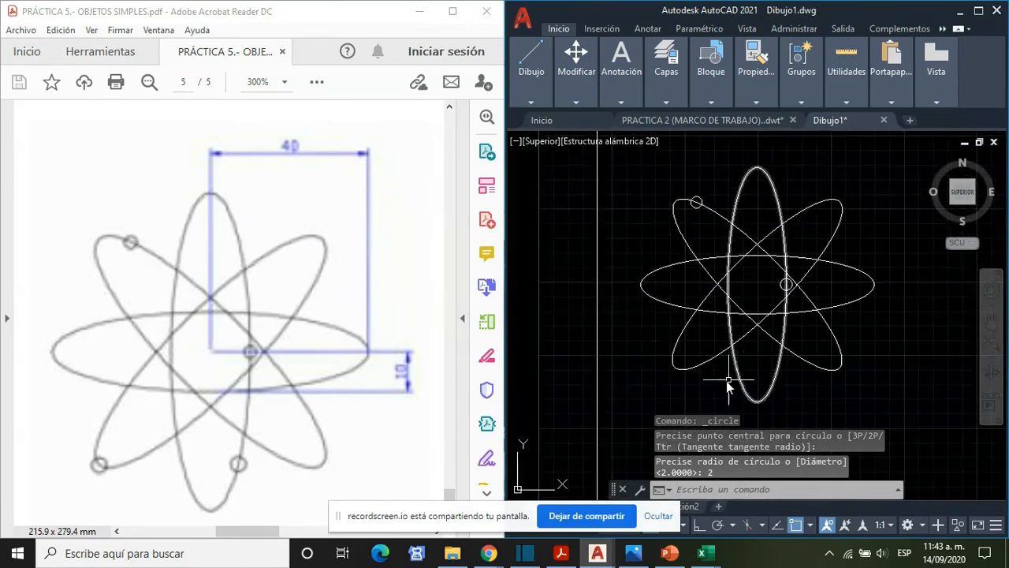
- Draw a circle of radius 2 centred on the 45° ellipse's outline at its lower-left end
left_click(520, 101)
left_click(597, 152)
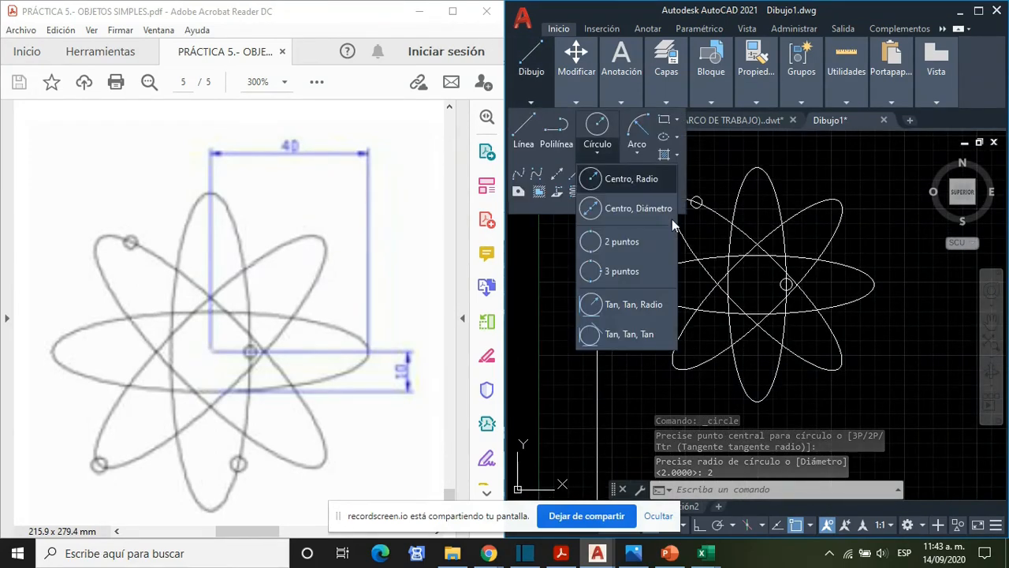
left_click(648, 178)
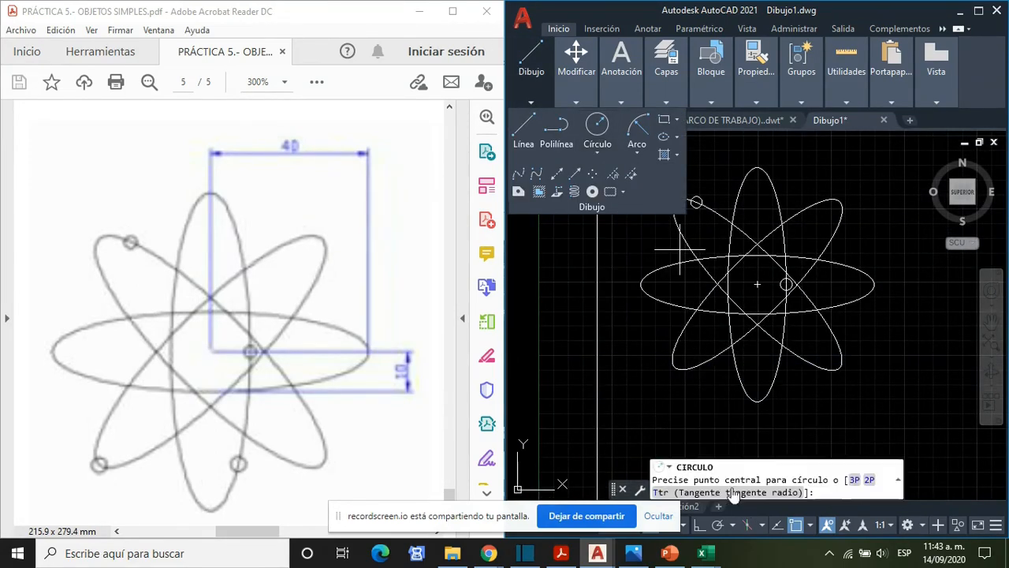
left_click(674, 366)
type("2")
key("Return")
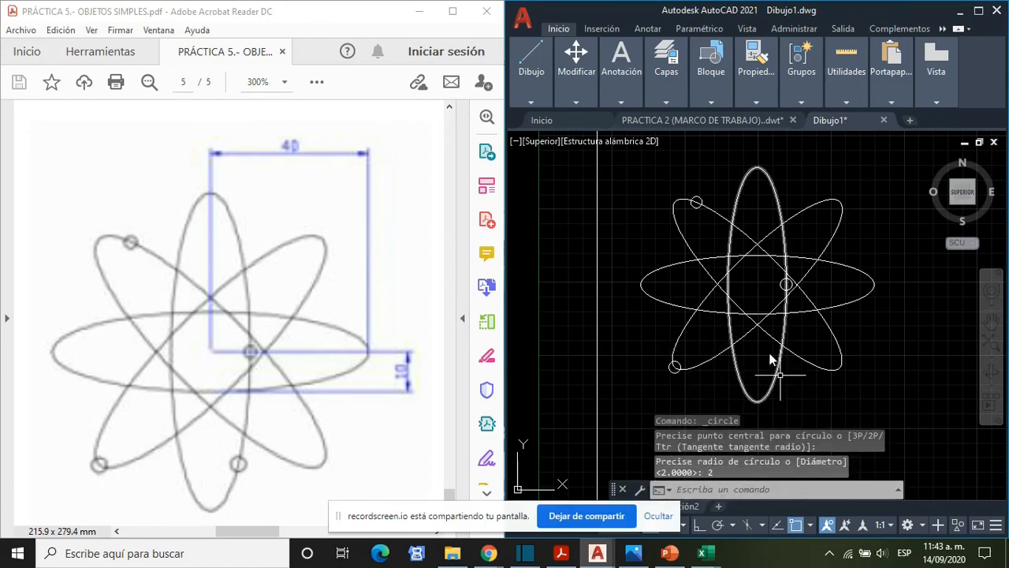
- Draw a circle of radius 2 centred on the right side of the vertical ellipse's outline, near its lower end
mouse_move(537, 96)
left_click(597, 153)
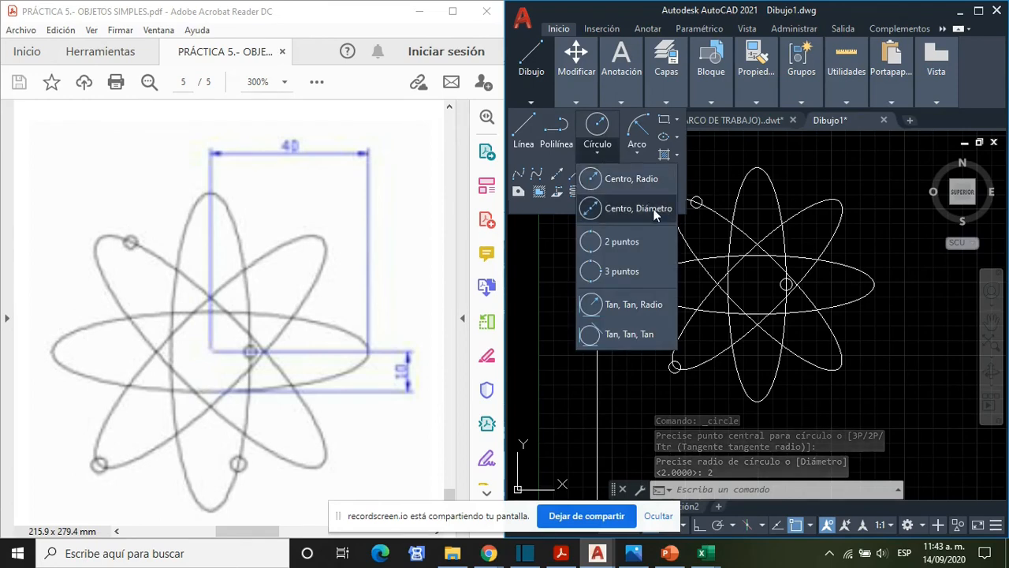
left_click(639, 184)
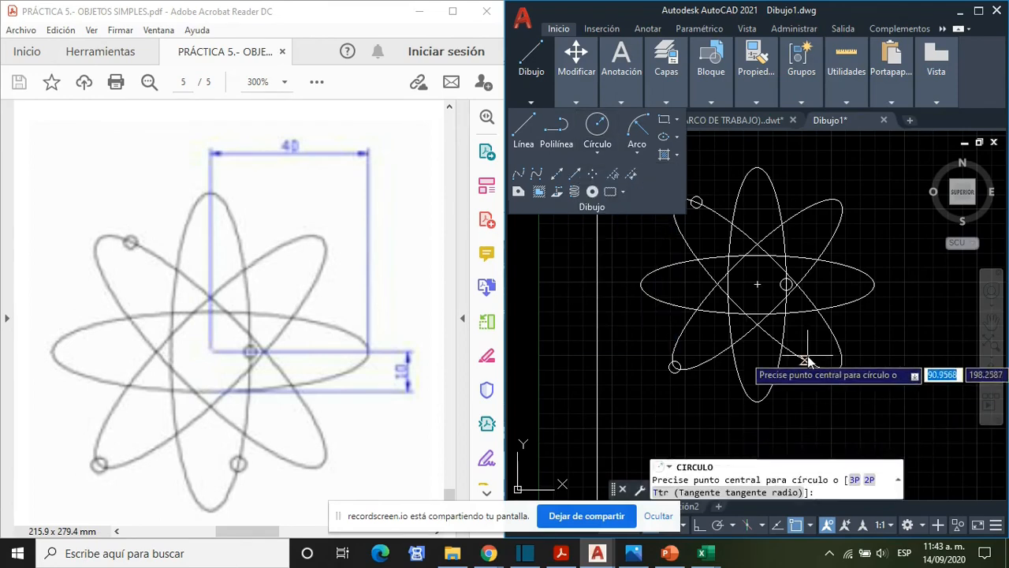
left_click(774, 386)
type("2")
key("Return")
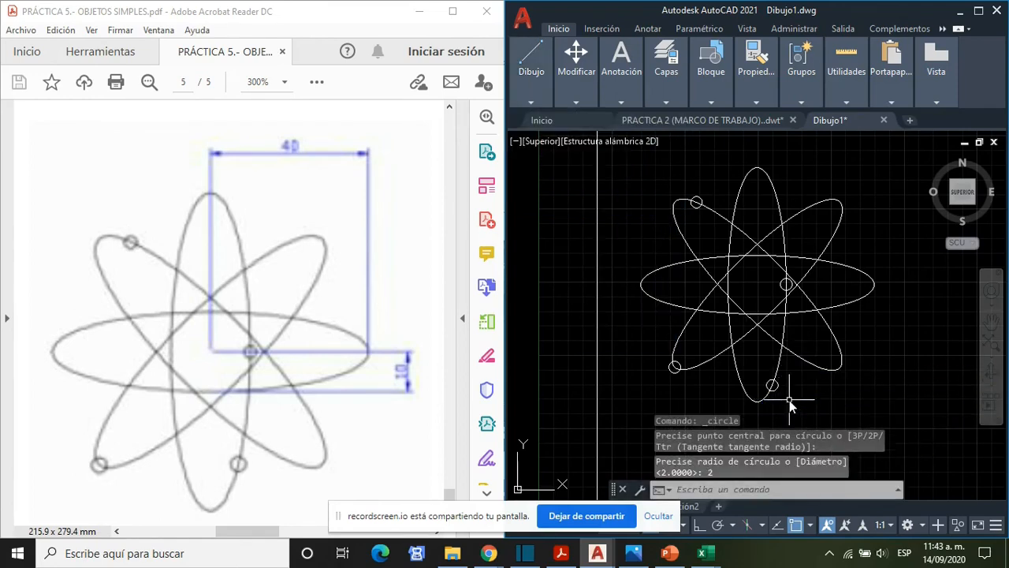